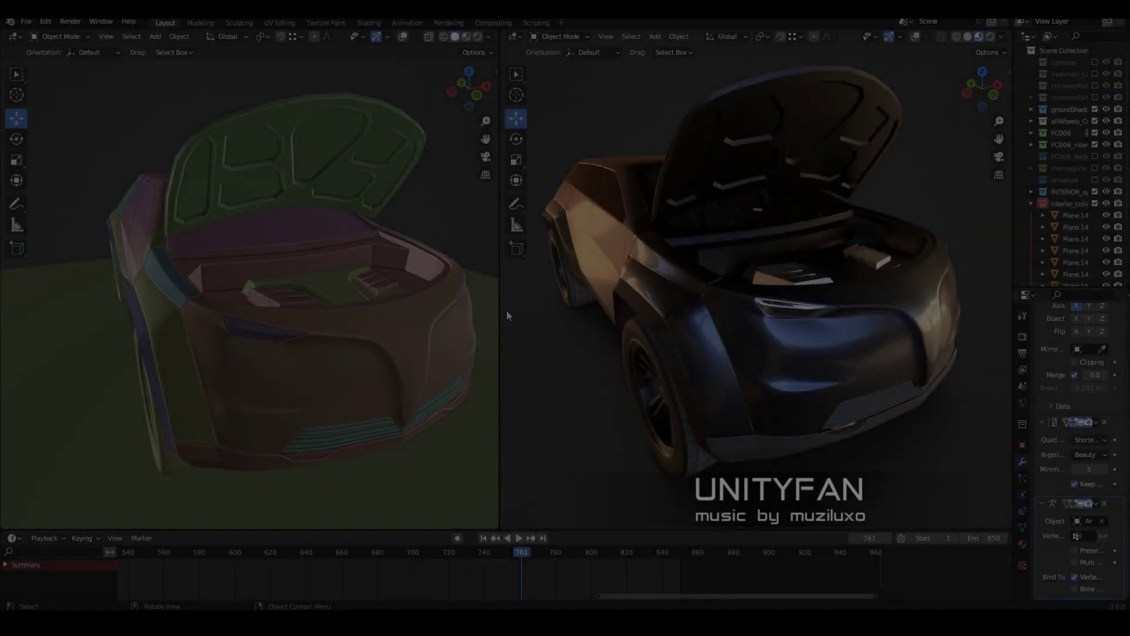
- Scrub back to frame 711 and bevel the edge at the roof-panel corner
scroll(724, 277, down, 3)
middle_drag(724, 277, 754, 276)
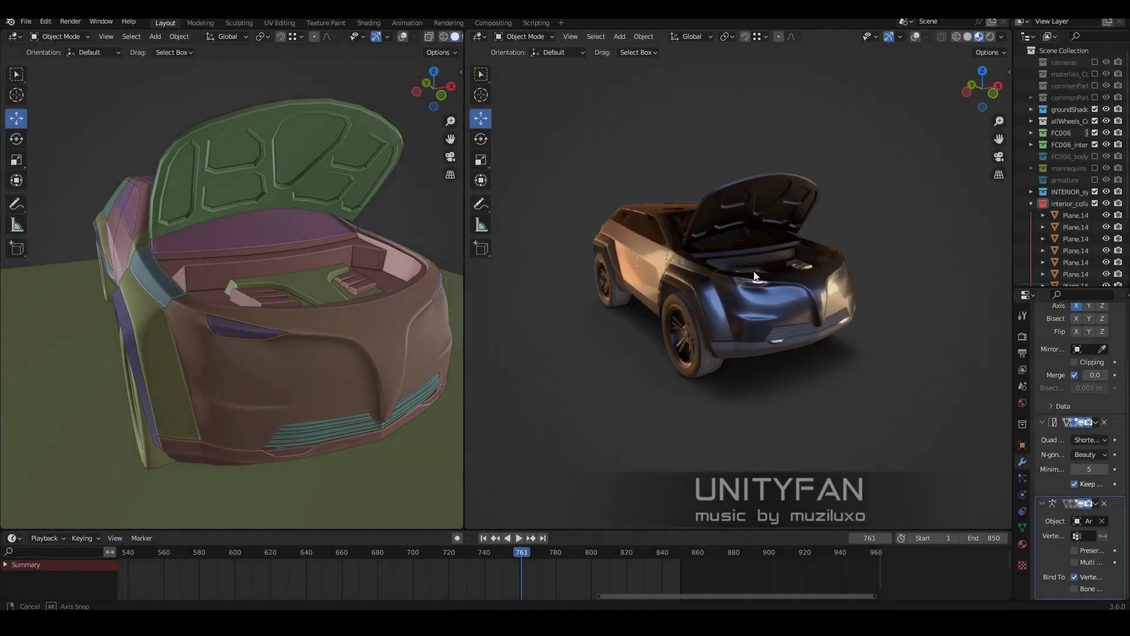
scroll(756, 276, up, 3)
drag(461, 553, 433, 537)
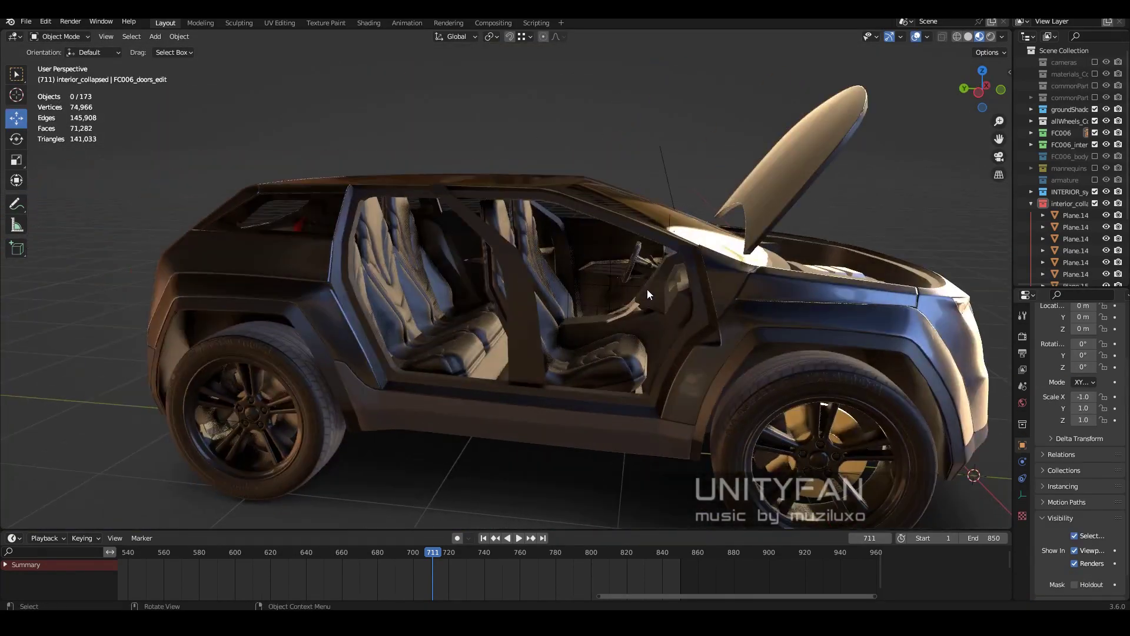
mouse_move(648, 293)
middle_down()
mouse_move(719, 291)
mouse_move(666, 301)
mouse_move(708, 313)
mouse_move(645, 296)
mouse_move(754, 313)
mouse_move(583, 284)
mouse_move(624, 281)
middle_up()
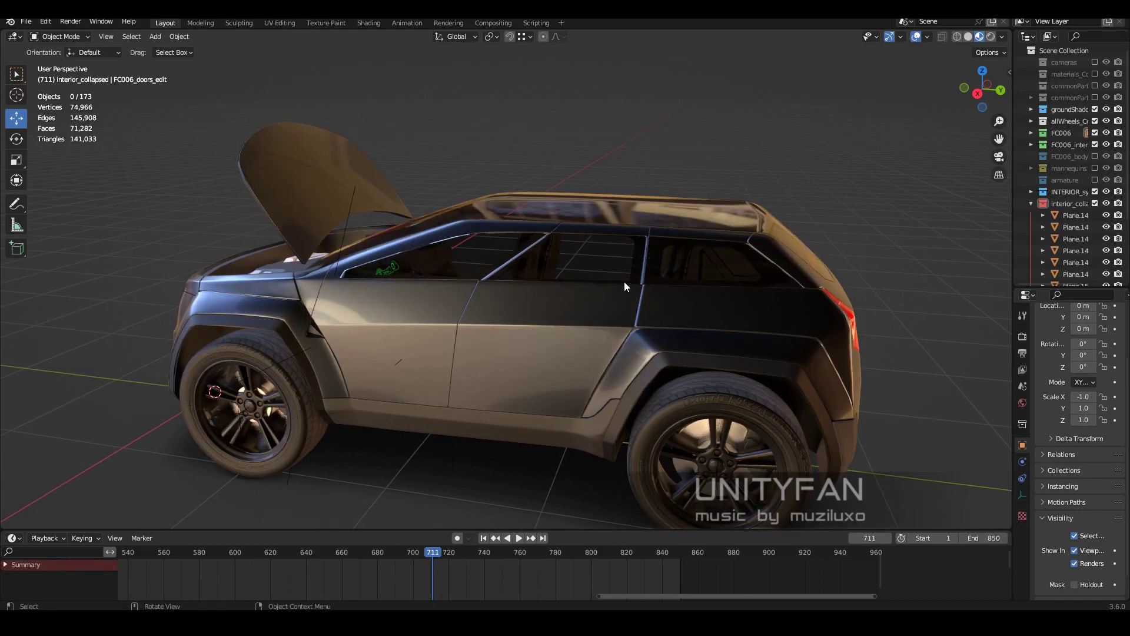
scroll(624, 282, up, 5)
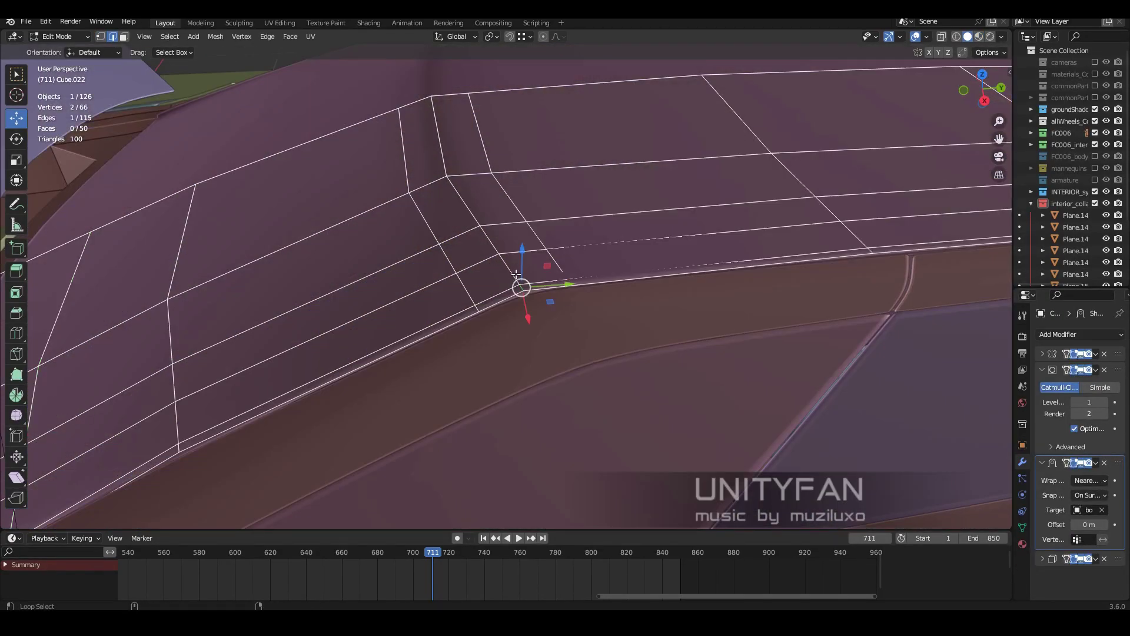
alt+click(516, 274)
mouse_move(516, 275)
middle_down()
mouse_move(311, 220)
mouse_move(441, 222)
middle_up()
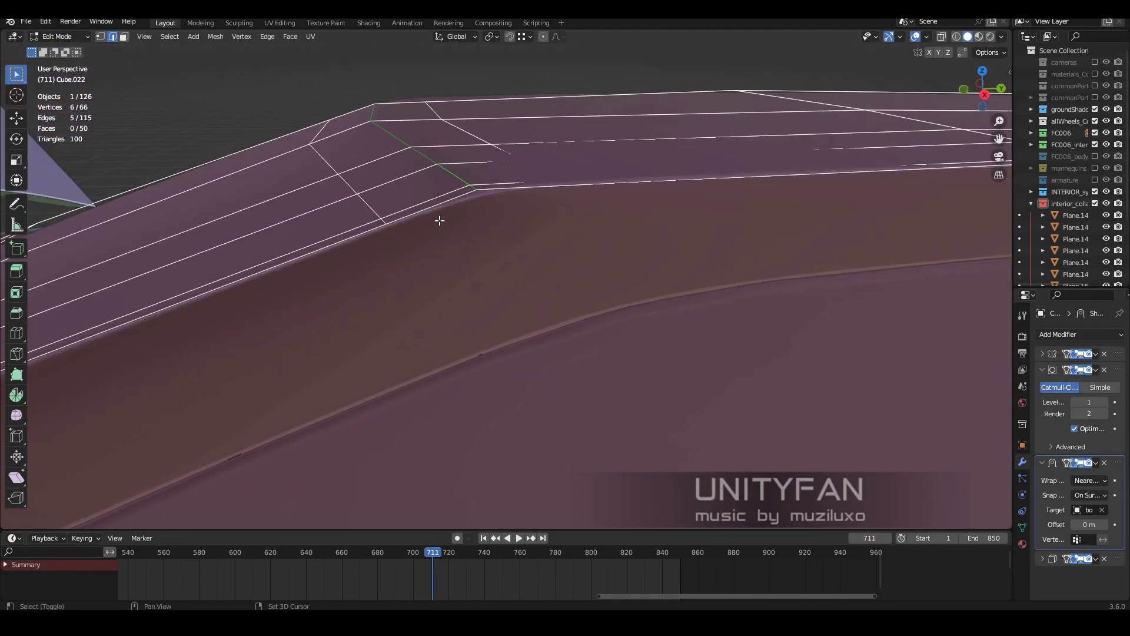
key(ctrl+b)
click(530, 331)
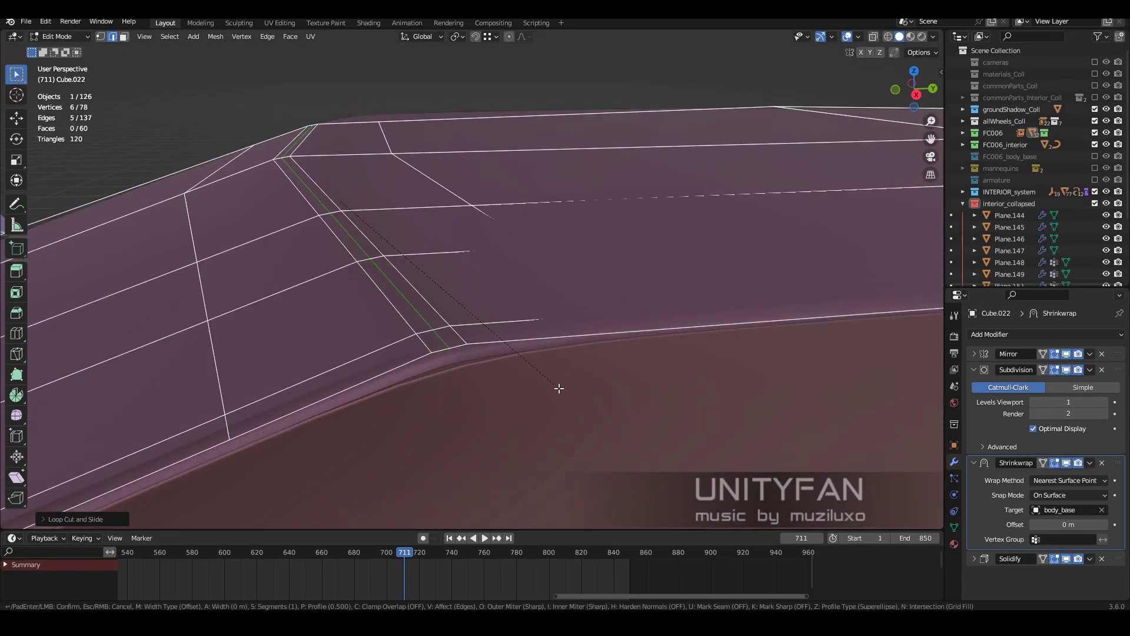
- Separate the grown panel face selection into a new object and select it in Object Mode
scroll(441, 333, down, 2)
click(291, 278)
key(ctrl+KP_Add)
key(ctrl+KP_Add)
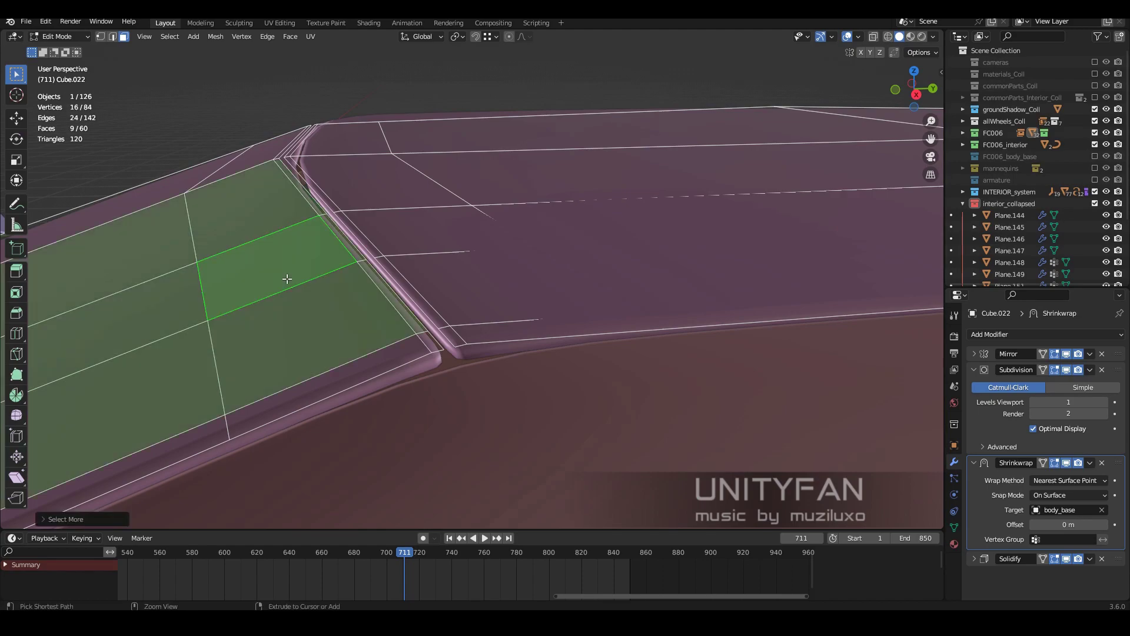
scroll(383, 288, down, 5)
key(p)
click(383, 288)
key(Tab)
click(514, 271)
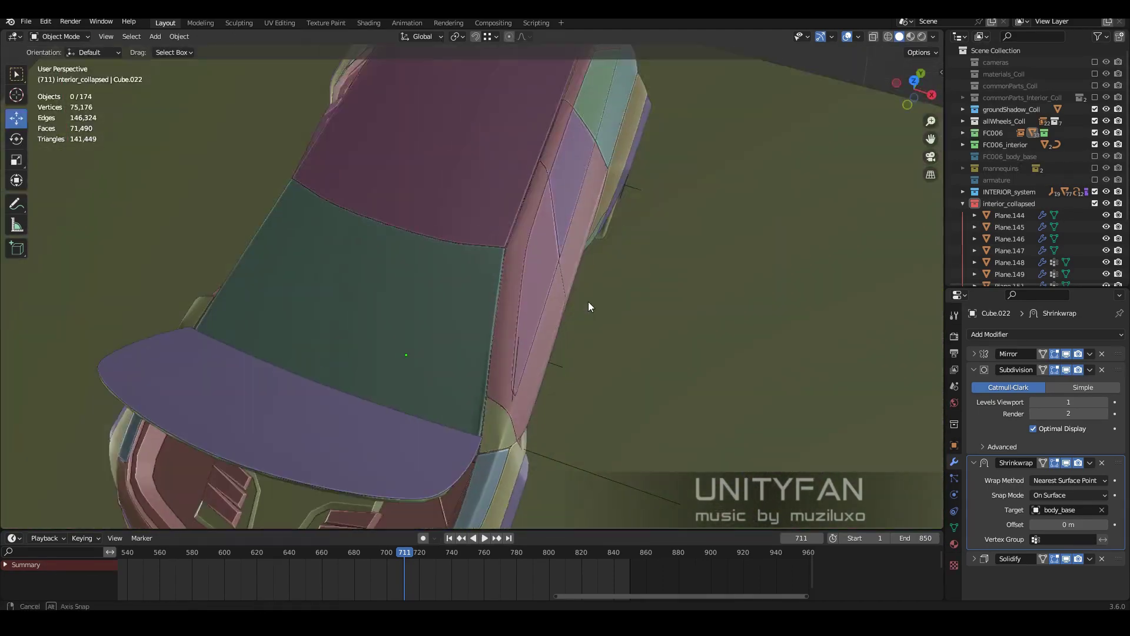
- View the separated piece from above, then enlarge the timeline area below the viewport
middle_drag(514, 271, 521, 292)
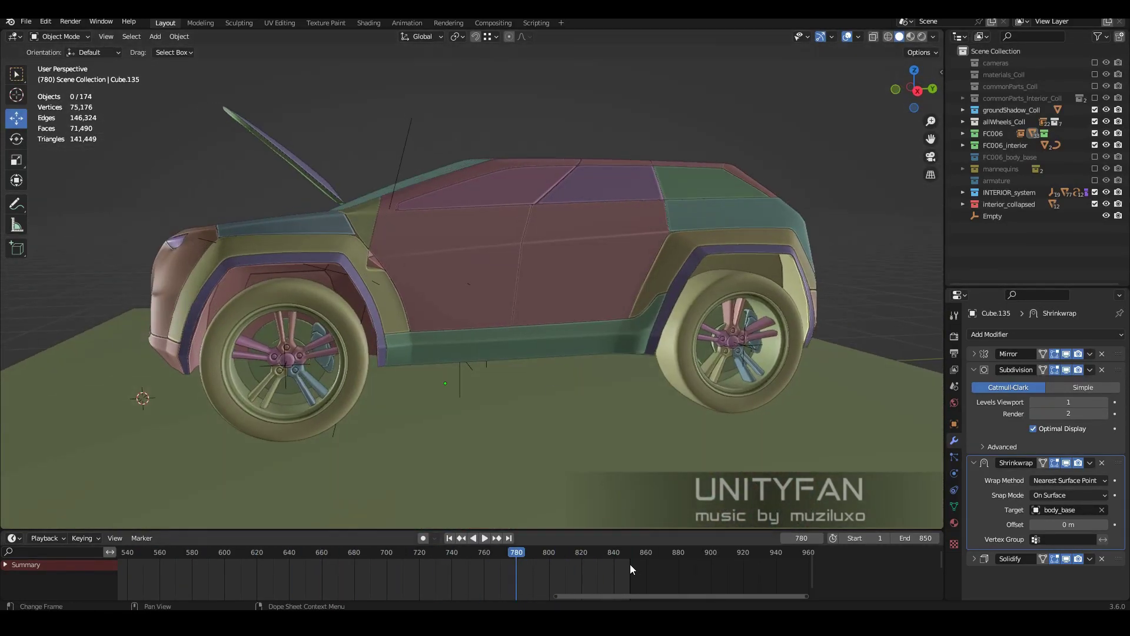
drag(625, 530, 625, 454)
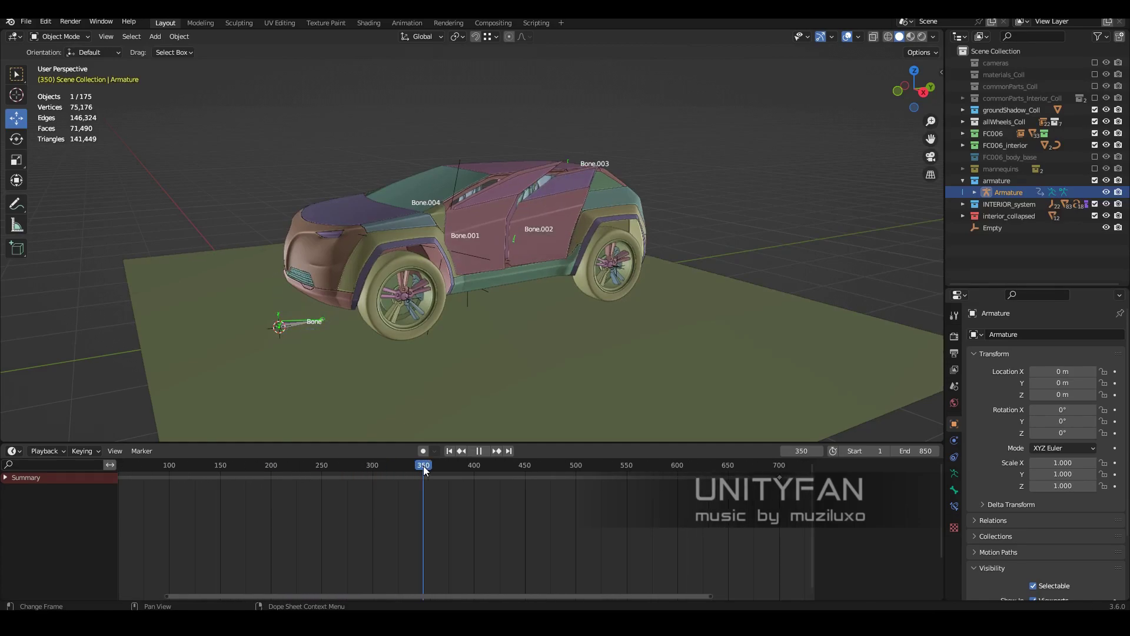
- Pause at frame 350 and shift the late keyframes further along the timeline
key(space)
scroll(497, 493, down, 4)
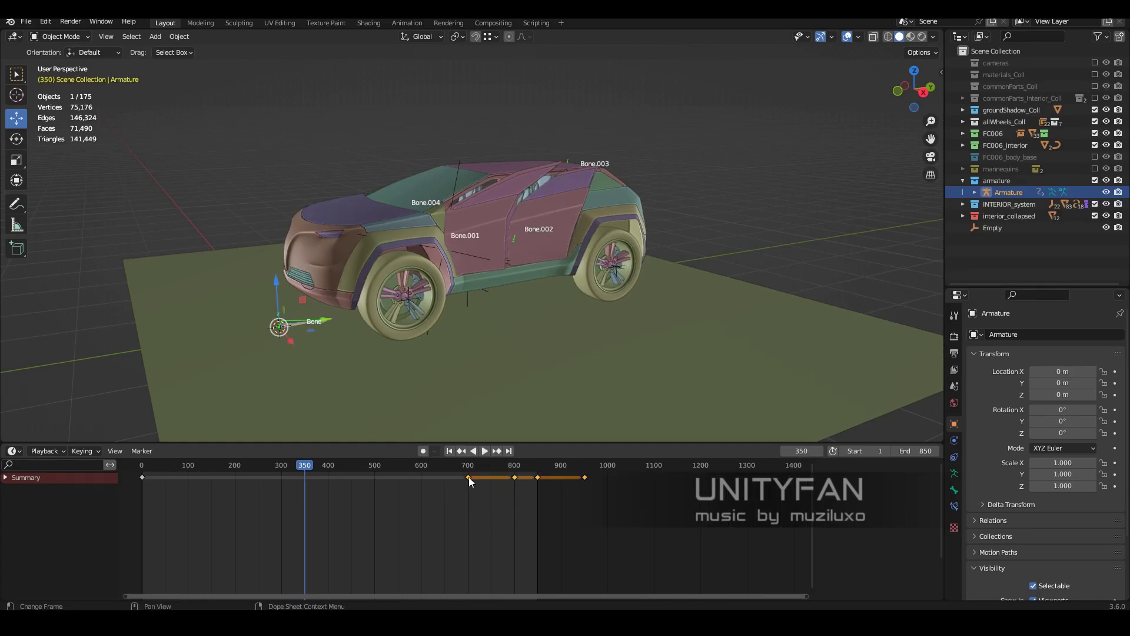
drag(469, 477, 585, 478)
ctrl+scroll(533, 518, up, 3)
middle_drag(539, 354, 549, 265)
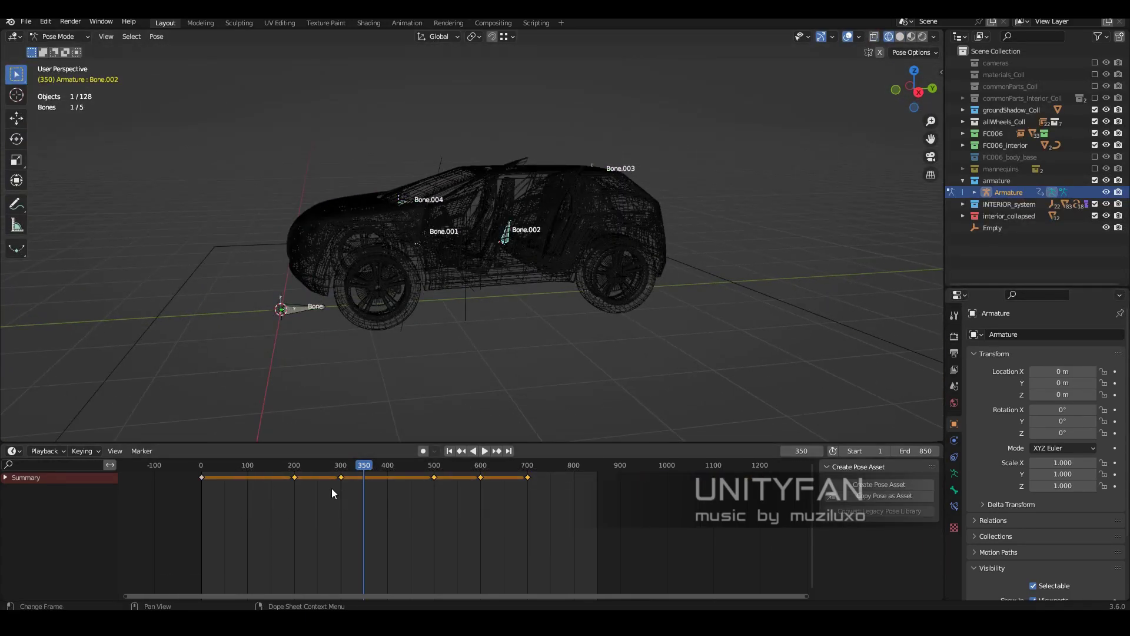
- Slide the selected bone keyframes to shift them 30 frames earlier
key(g)
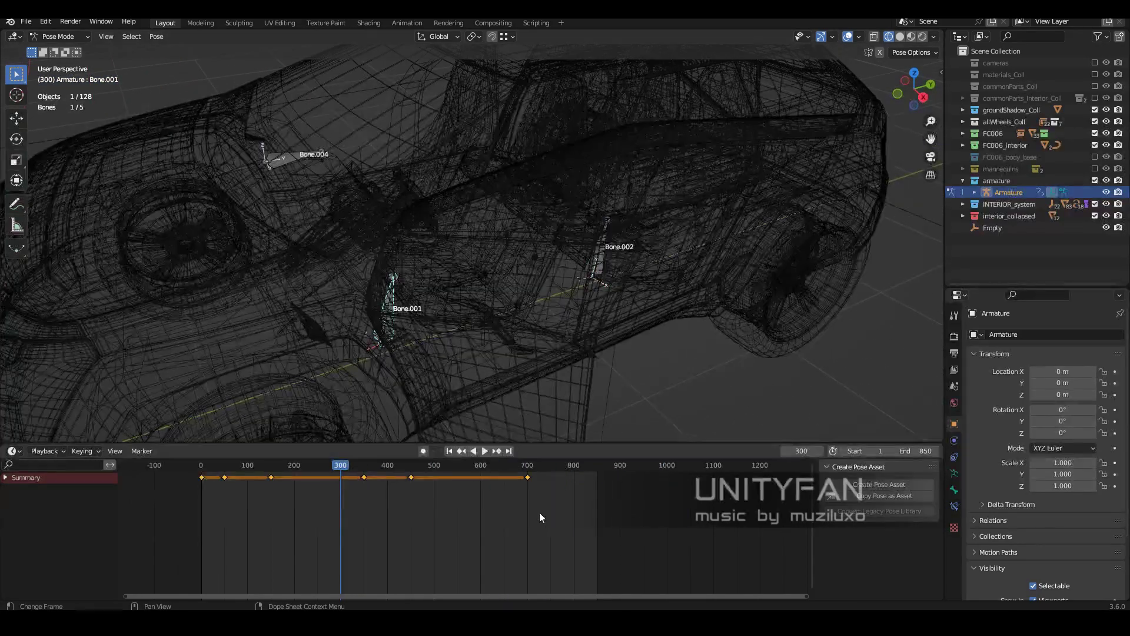
key(g)
click(330, 494)
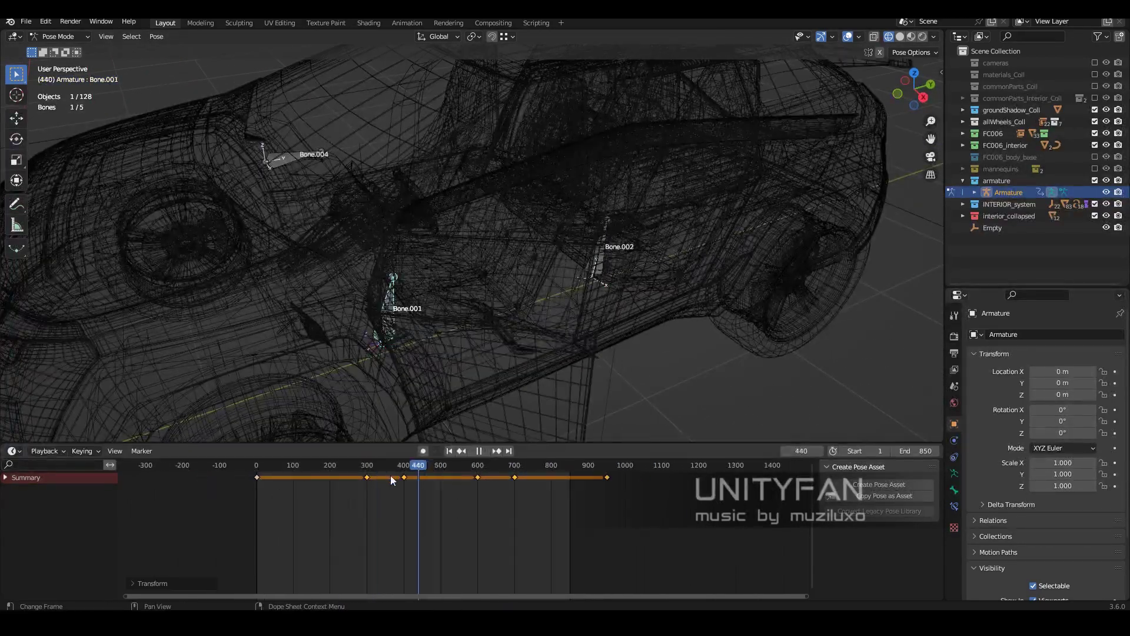
drag(345, 490, 366, 484)
scroll(400, 489, up, 5)
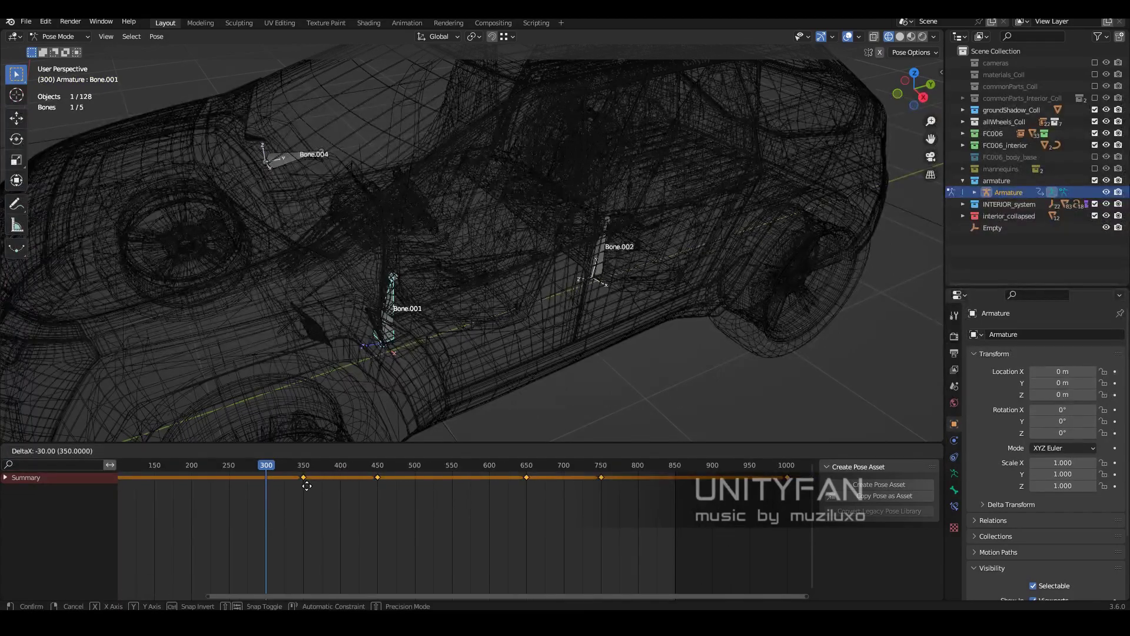
click(304, 467)
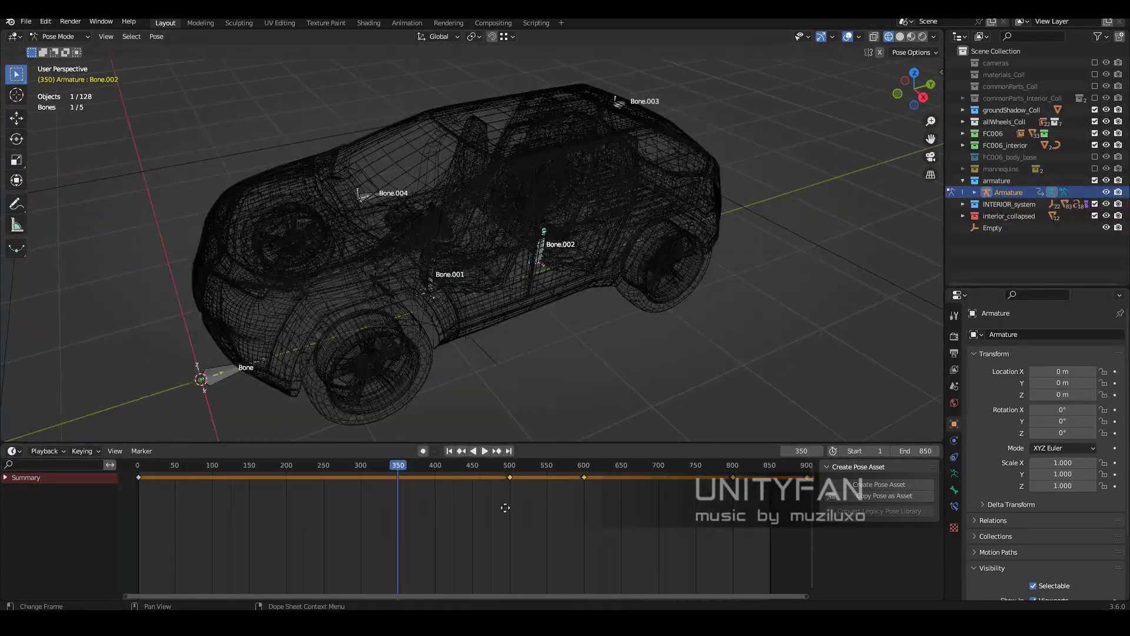
- Stop playback at frame 50 and move a newly selected block of keyframes
middle_drag(546, 496, 398, 499)
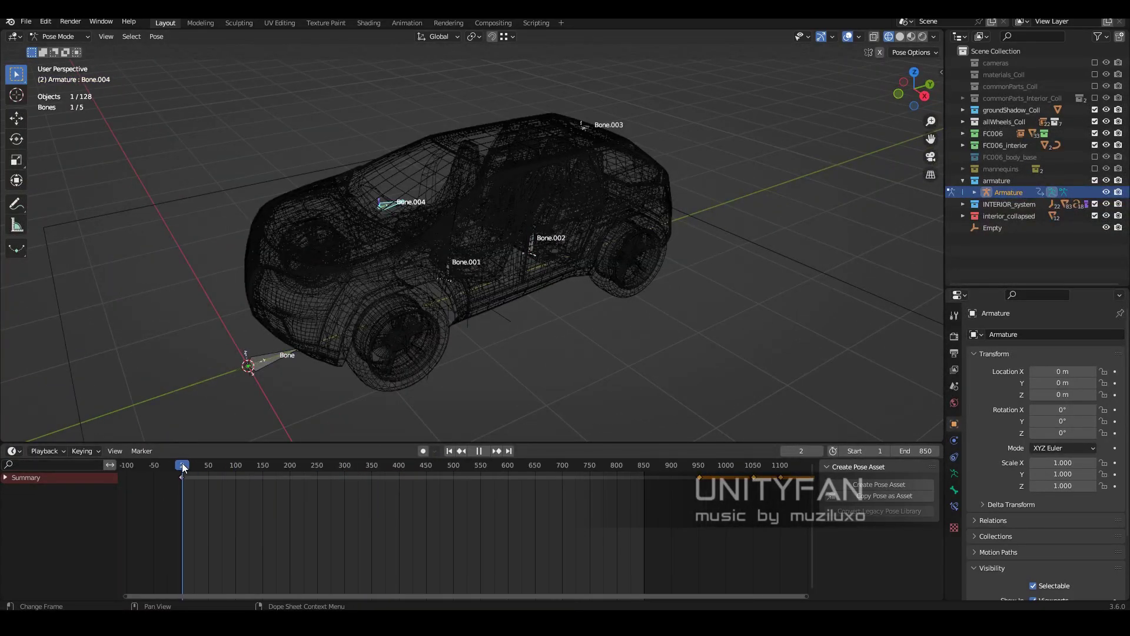
scroll(583, 514, down, 2)
key(space)
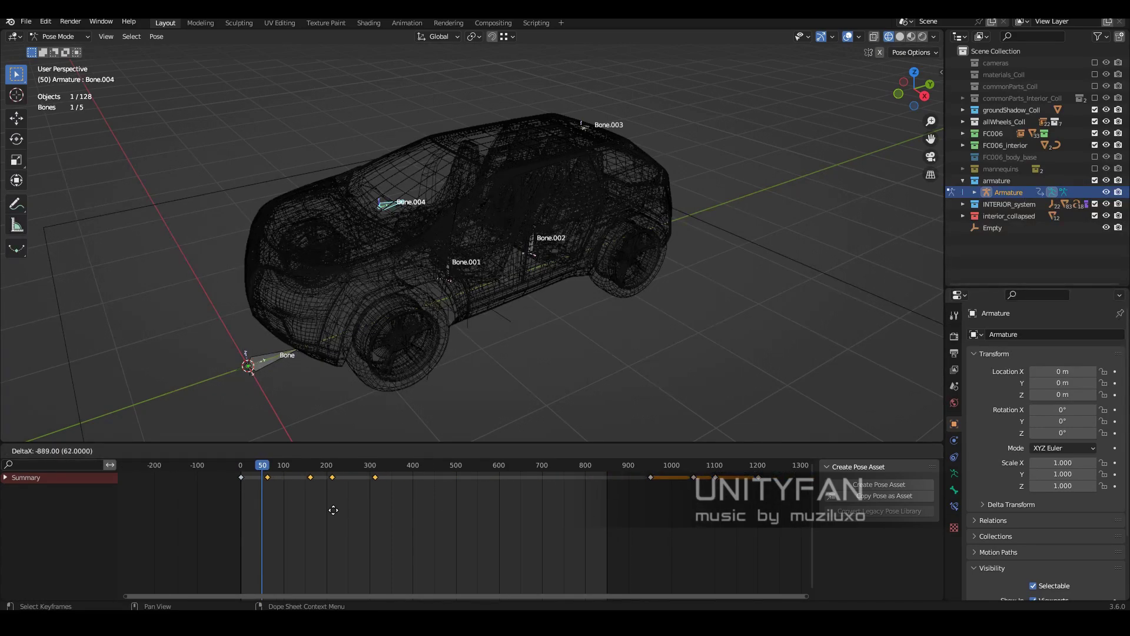
scroll(353, 501, up, 3)
click(405, 483)
scroll(407, 483, up, 3)
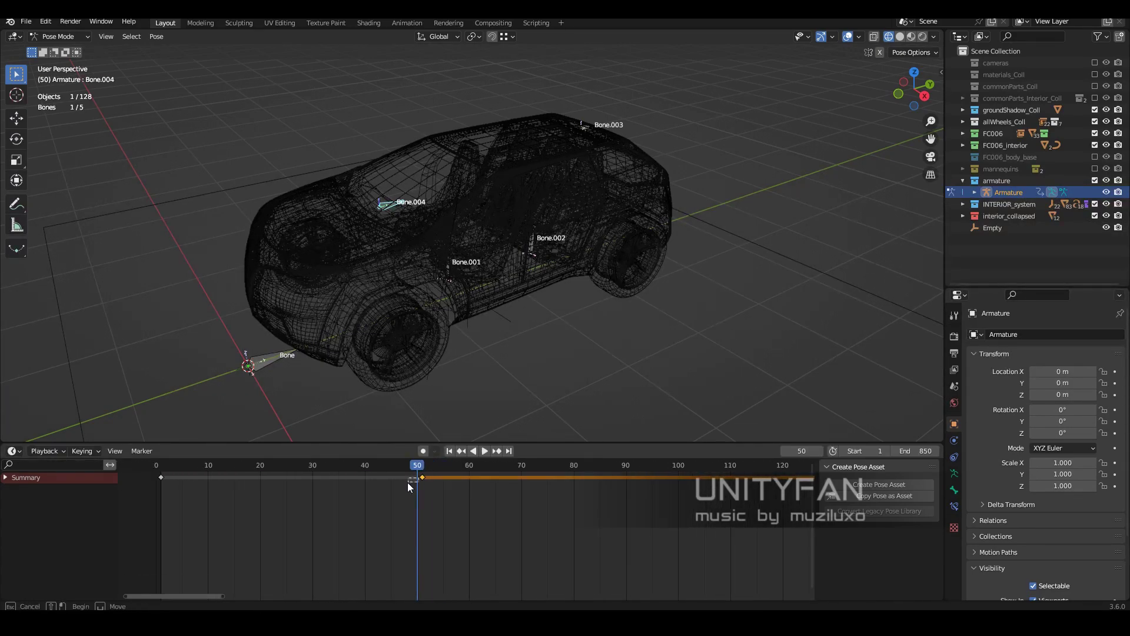
key(a)
ctrl+middle_drag(514, 528, 340, 492)
click(531, 518)
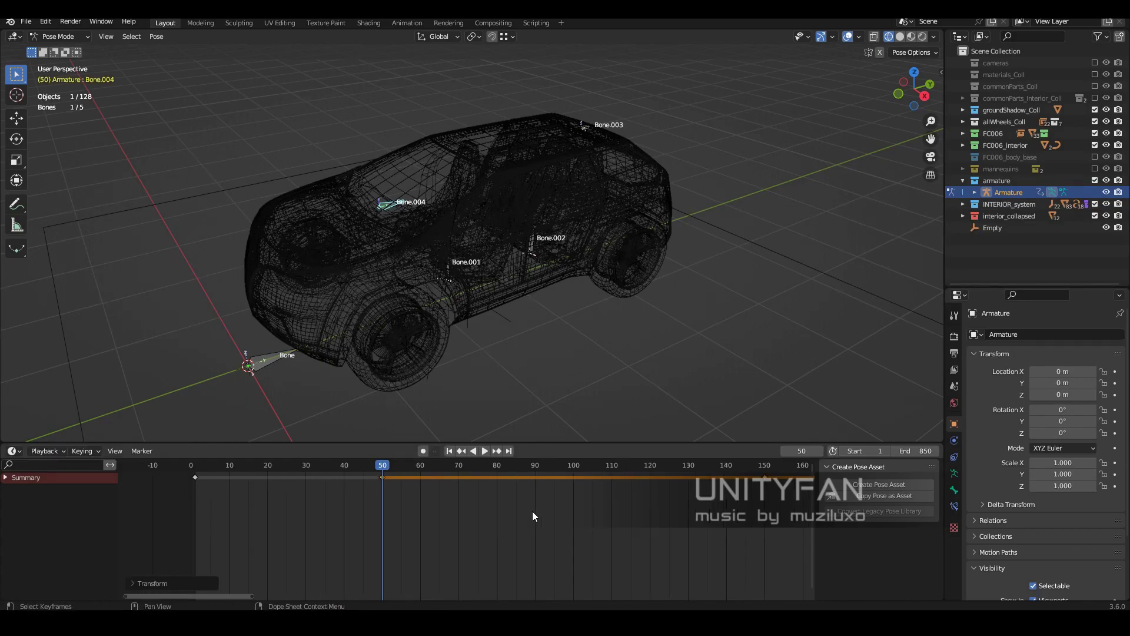
- Move the keyframes that fell before frame 0 back into place and preview the timing
scroll(363, 510, down, 10)
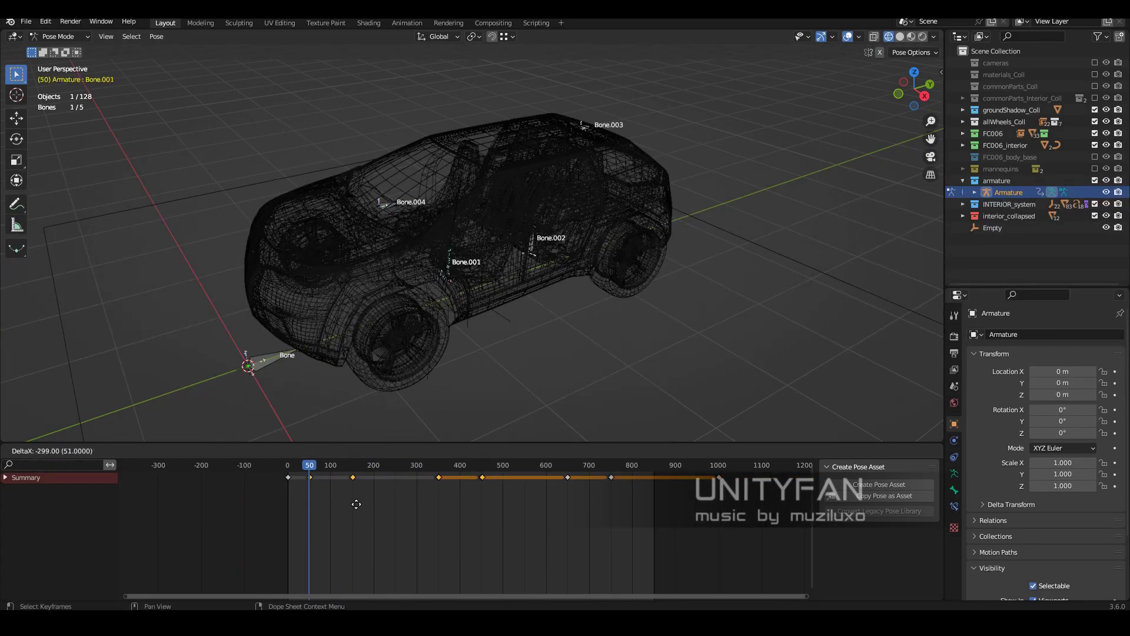
middle_drag(134, 501, 230, 501)
drag(365, 504, 317, 483)
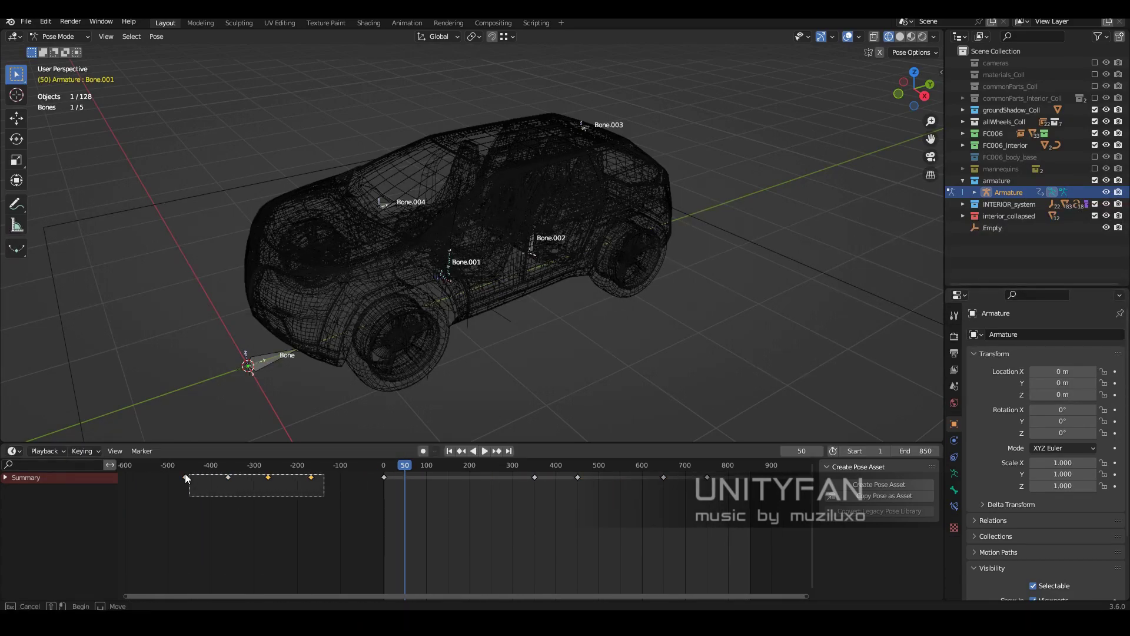
click(408, 504)
scroll(552, 497, up, 4)
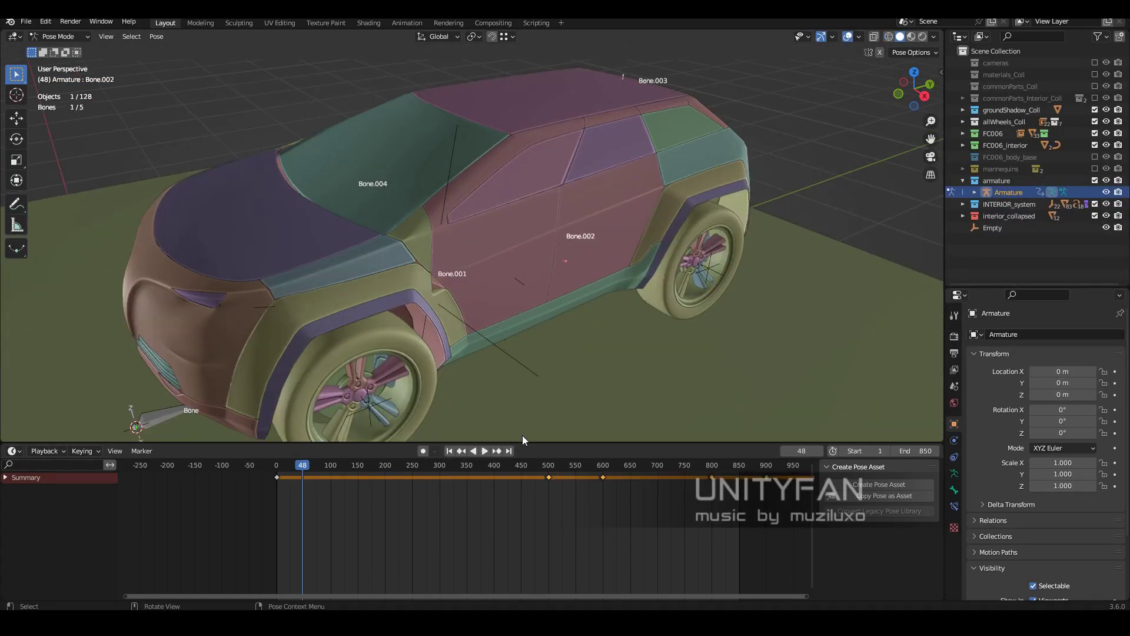
scroll(547, 502, down, 2)
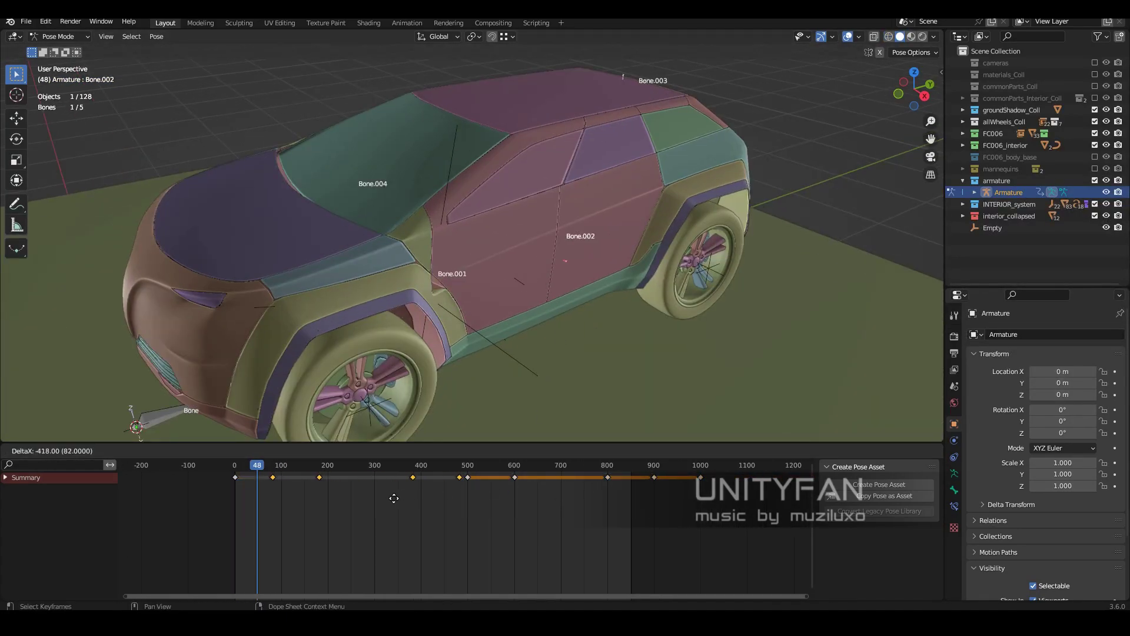
scroll(410, 493, up, 10)
key(space)
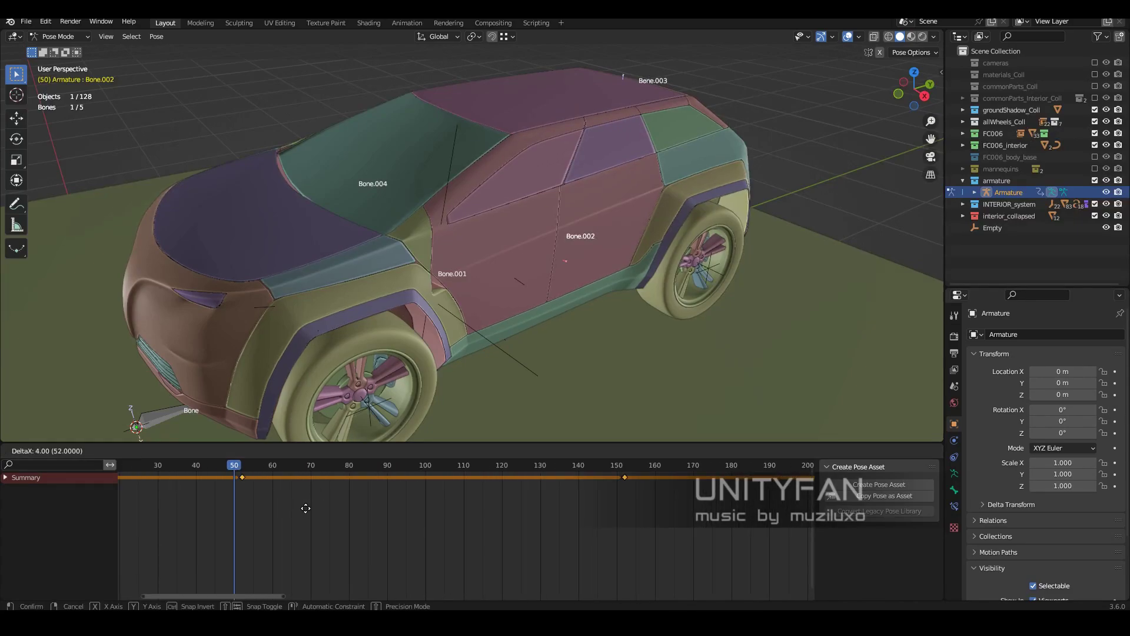
click(306, 508)
- Slide the selected keyframes earlier so the openings start sooner
scroll(486, 508, down, 4)
scroll(616, 496, down, 3)
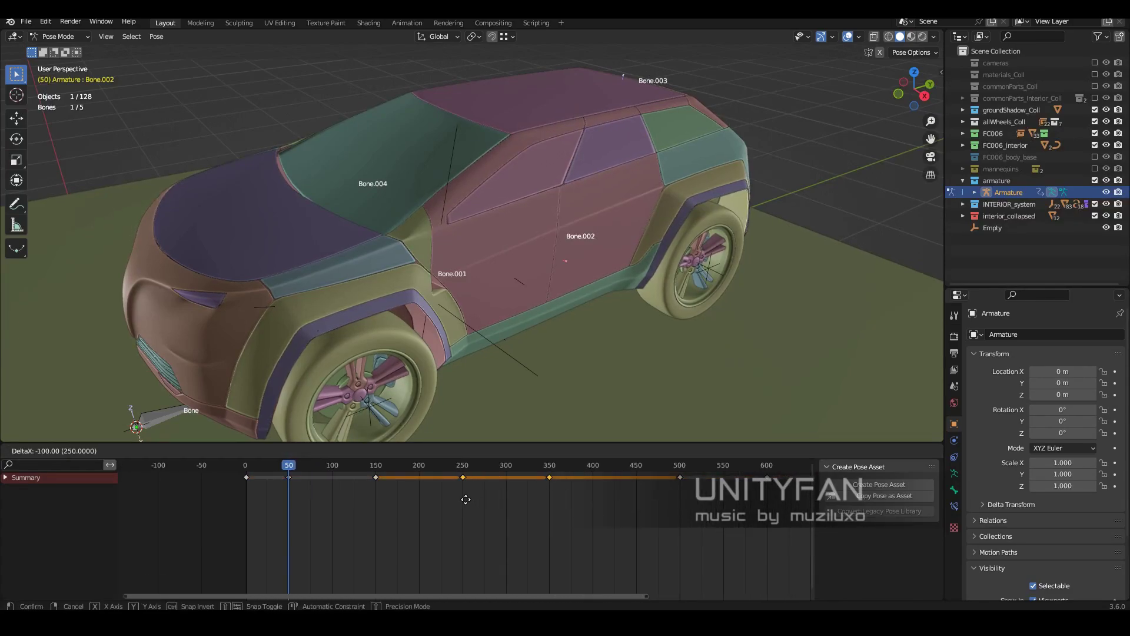
scroll(459, 490, up, 1)
key(g)
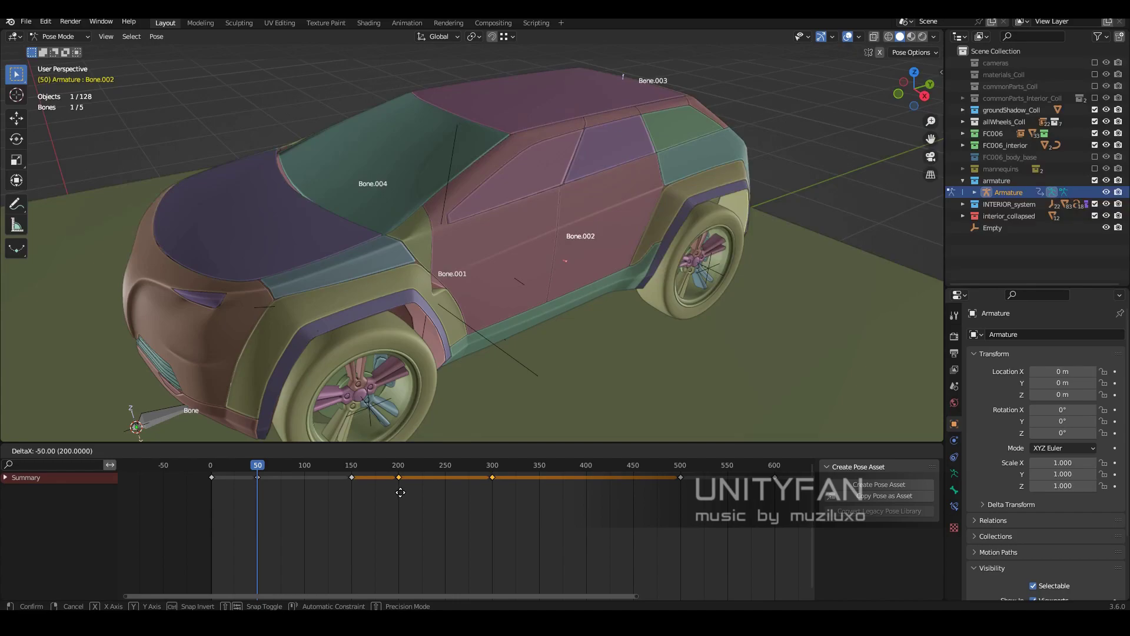
click(400, 492)
key(Escape)
- Finalize the keyframe move and check at frame 192 that doors, hood and hatch open
mouse_move(518, 245)
middle_down()
mouse_move(635, 245)
mouse_move(590, 214)
middle_up()
scroll(639, 524, down, 3)
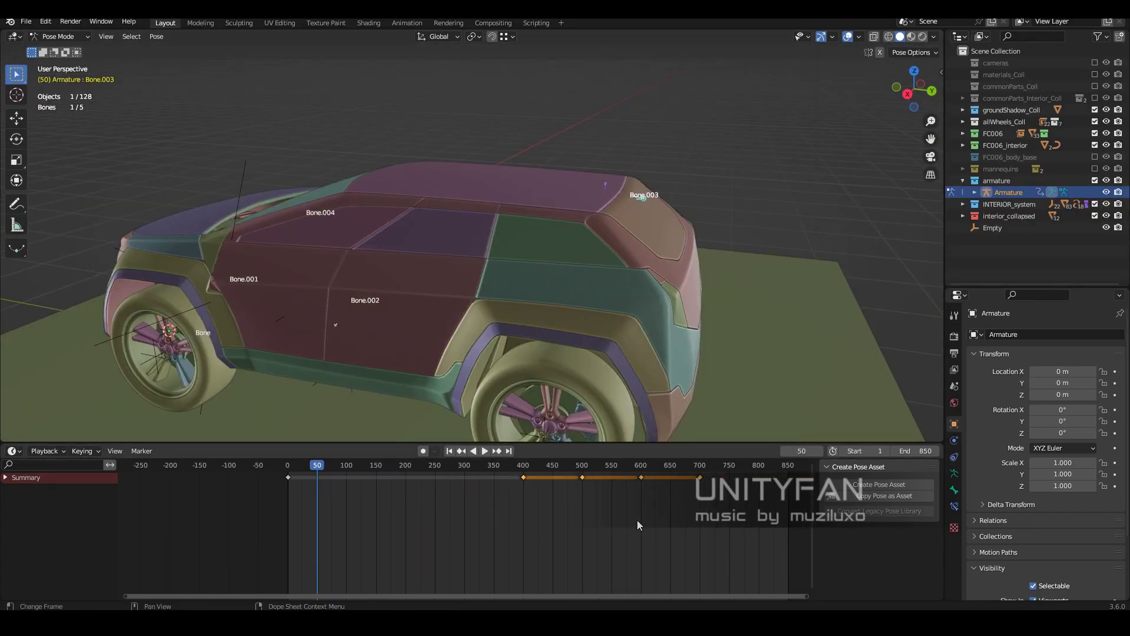
click(385, 490)
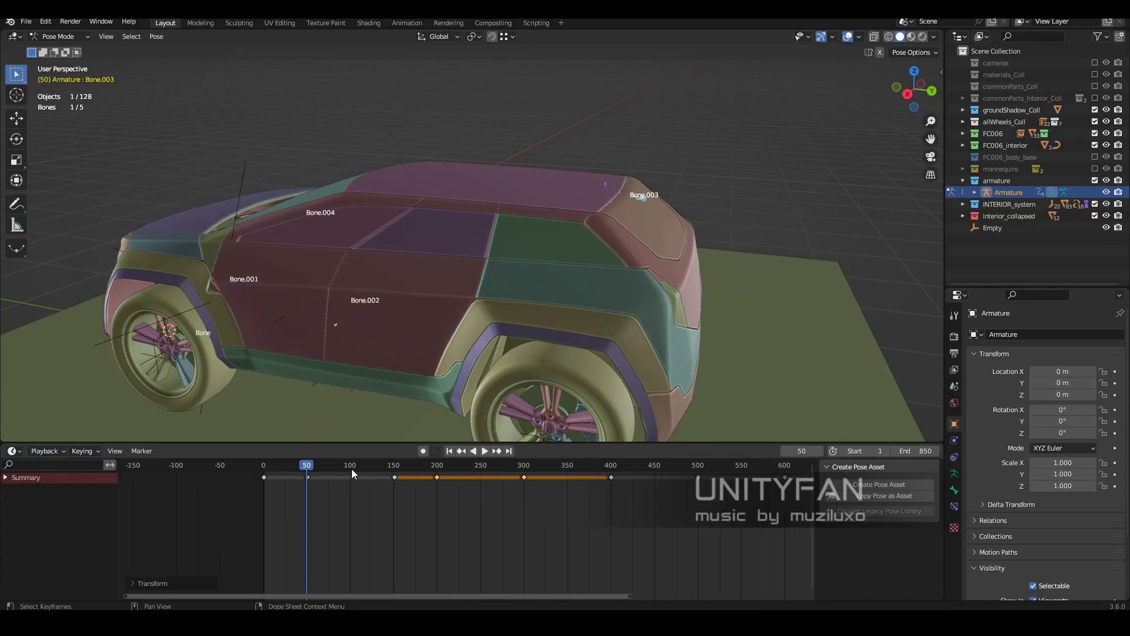
scroll(412, 489, up, 3)
scroll(231, 480, up, 3)
scroll(255, 487, down, 3)
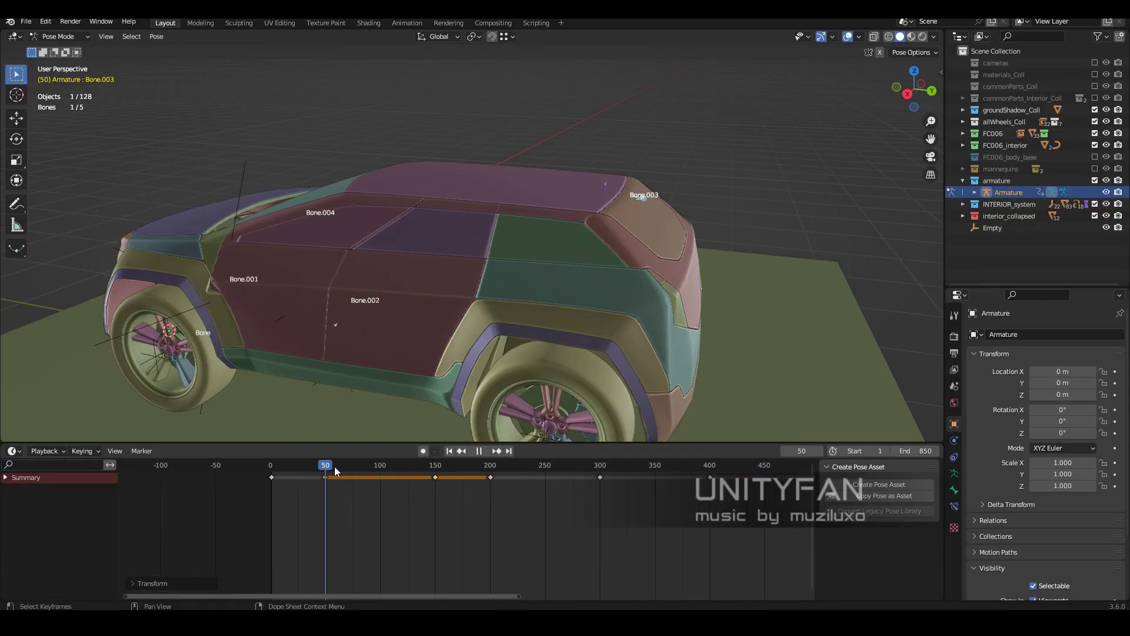
drag(372, 463, 481, 465)
middle_drag(465, 308, 413, 294)
click(59, 37)
- Return to Object Mode and stop the door animation at frame 157
click(1095, 180)
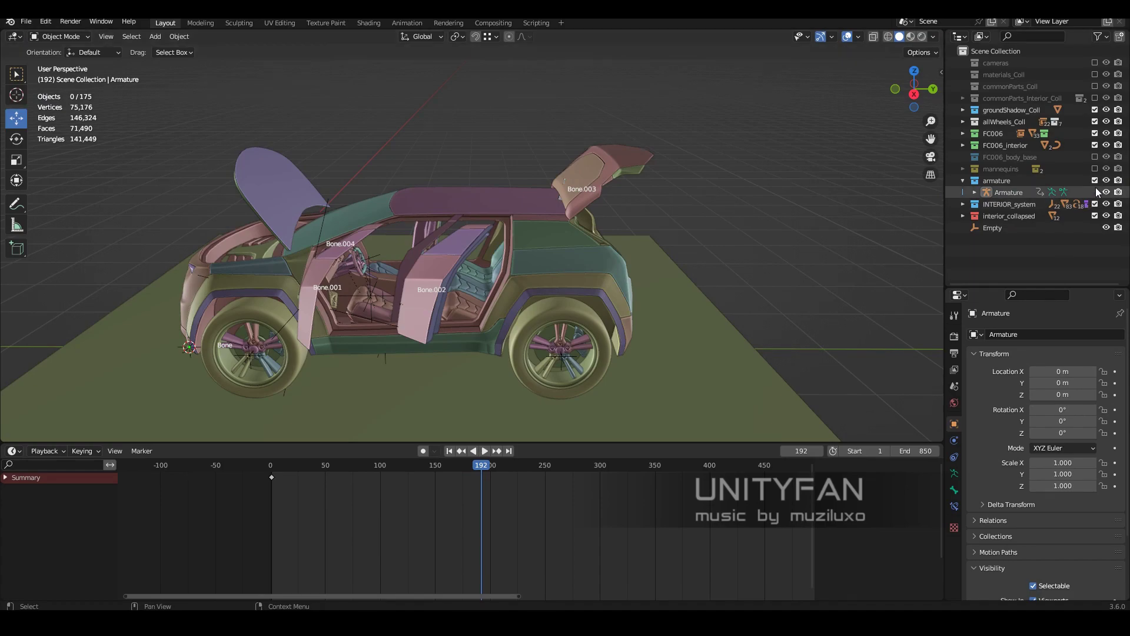
scroll(608, 334, up, 5)
middle_drag(607, 334, 609, 318)
scroll(609, 318, up, 3)
drag(347, 465, 345, 457)
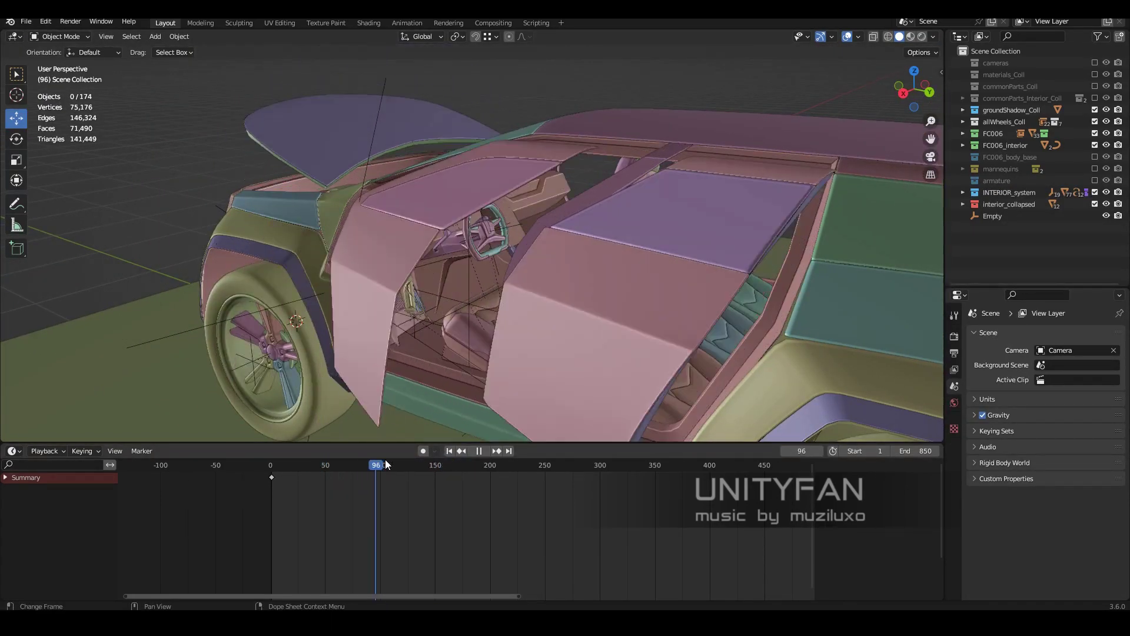
key(space)
scroll(457, 320, down, 5)
scroll(457, 320, up, 5)
mouse_move(457, 319)
middle_down()
mouse_move(522, 283)
mouse_move(474, 300)
mouse_move(499, 318)
mouse_move(502, 365)
middle_up()
- Select the body mesh Cube.053 from the rear and enter Edit Mode at the window pillar
click(475, 301)
key(z)
mouse_move(634, 377)
middle_down()
mouse_move(606, 323)
mouse_move(451, 172)
mouse_move(685, 283)
mouse_move(640, 143)
mouse_move(620, 348)
mouse_move(659, 272)
mouse_move(553, 271)
mouse_move(612, 282)
mouse_move(628, 305)
mouse_move(412, 177)
mouse_move(538, 202)
mouse_move(538, 252)
mouse_move(472, 294)
mouse_move(497, 306)
middle_up()
click(639, 143)
click(621, 349)
key(Tab)
scroll(553, 260, up, 3)
click(900, 36)
- Move the window-pillar vertices into place on the body mesh
click(893, 188)
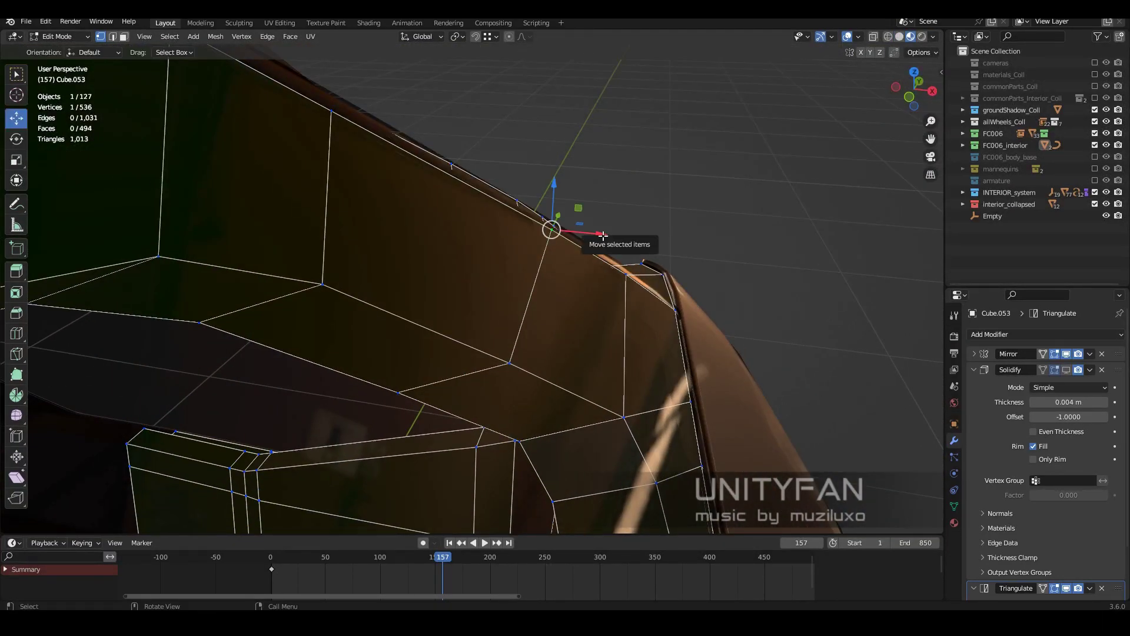
middle_drag(733, 340, 756, 258)
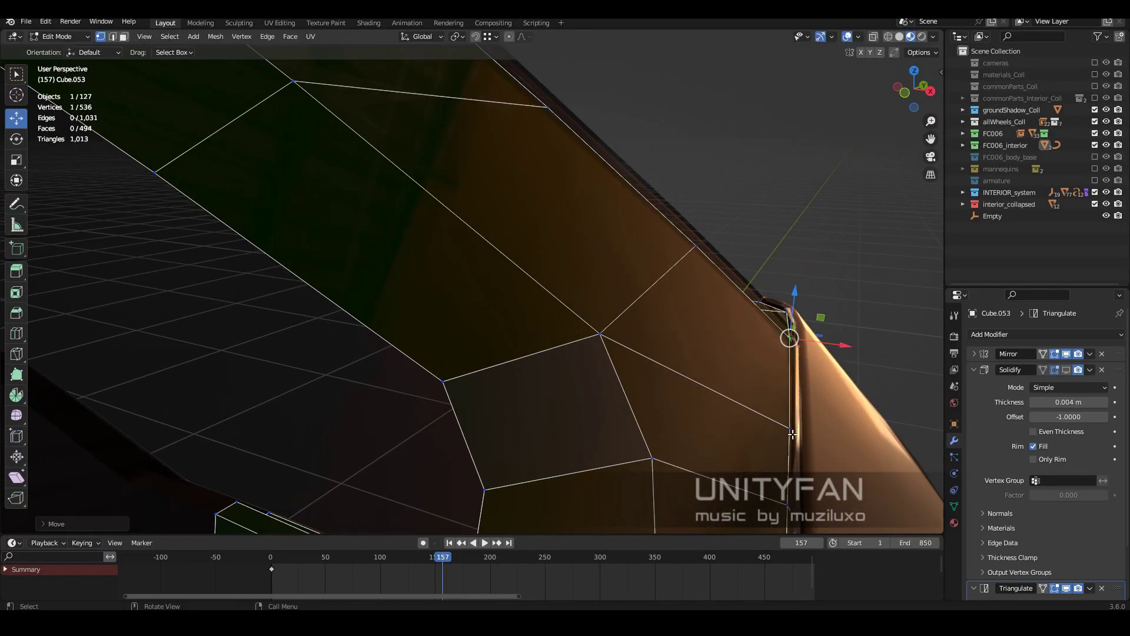
middle_drag(793, 434, 825, 416)
click(834, 457)
mouse_move(834, 457)
middle_down()
mouse_move(528, 245)
mouse_move(571, 285)
mouse_move(547, 300)
mouse_move(631, 348)
mouse_move(696, 362)
mouse_move(552, 356)
mouse_move(584, 391)
mouse_move(122, 49)
middle_up()
click(523, 294)
key(Tab)
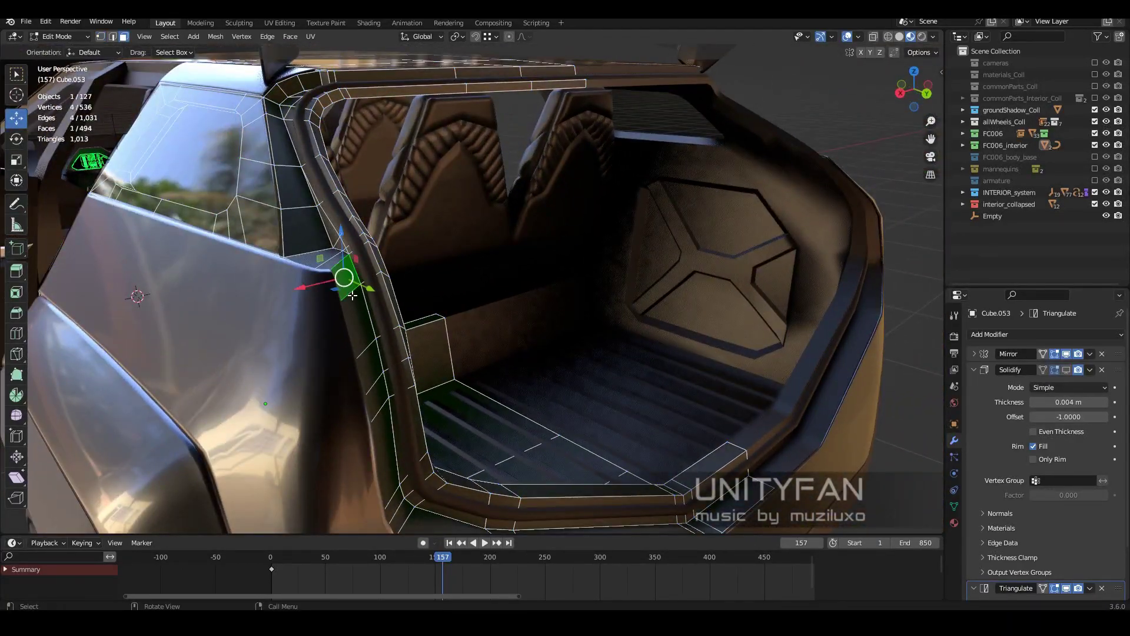
- Separate the trunk-opening face loop into its own object and select the trunk lid in Object Mode
alt+click(352, 296)
middle_drag(352, 296, 561, 335)
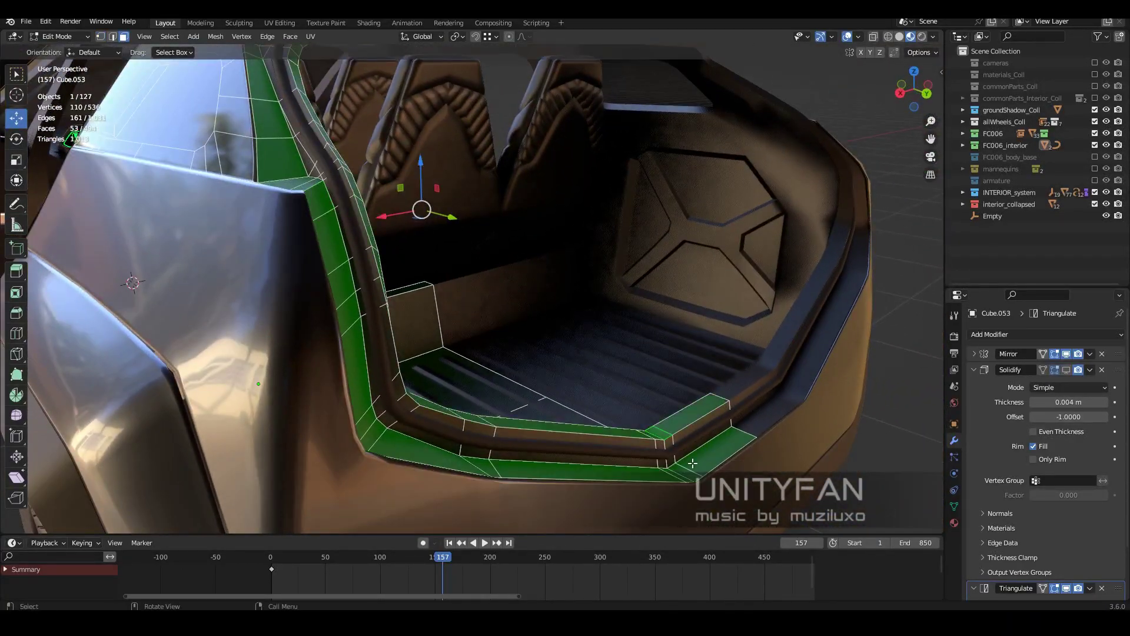
scroll(487, 286, up, 3)
shift+middle_drag(487, 286, 664, 452)
scroll(468, 302, down, 3)
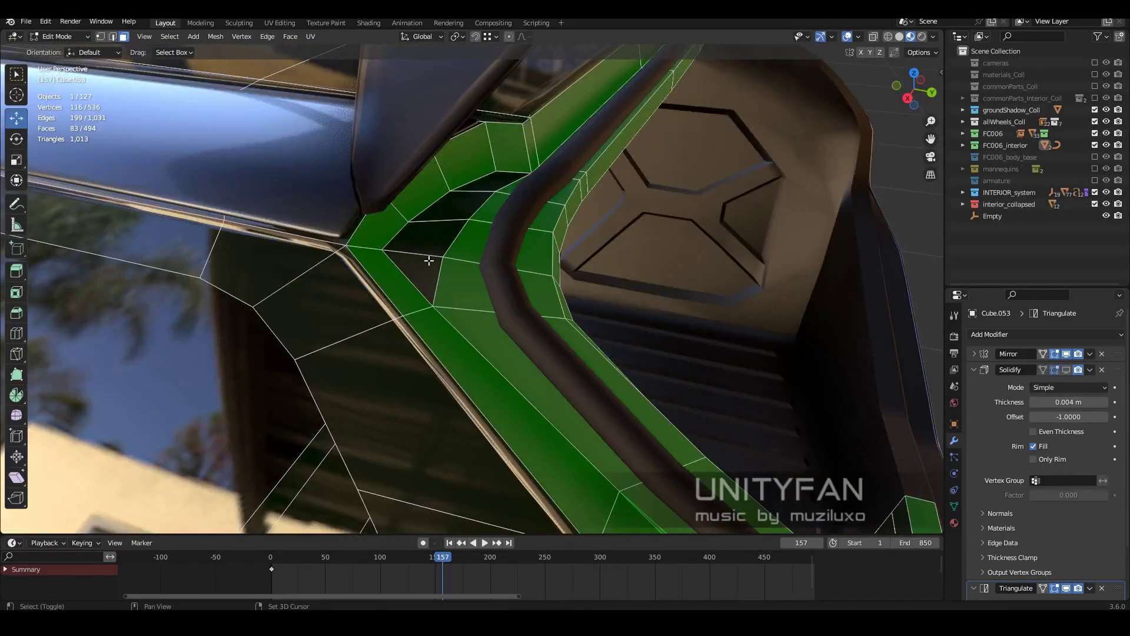
scroll(501, 271, down, 3)
key(p)
click(521, 246)
mouse_move(522, 245)
middle_down()
mouse_move(407, 334)
mouse_move(602, 404)
mouse_move(540, 239)
mouse_move(654, 288)
mouse_move(604, 275)
mouse_move(645, 285)
mouse_move(692, 224)
mouse_move(615, 296)
mouse_move(480, 356)
mouse_move(664, 344)
middle_up()
key(Tab)
click(645, 285)
- Hide the trunk parts, switch to Material Preview, and place the 3D cursor at the front wheel hub
key(h)
key(z)
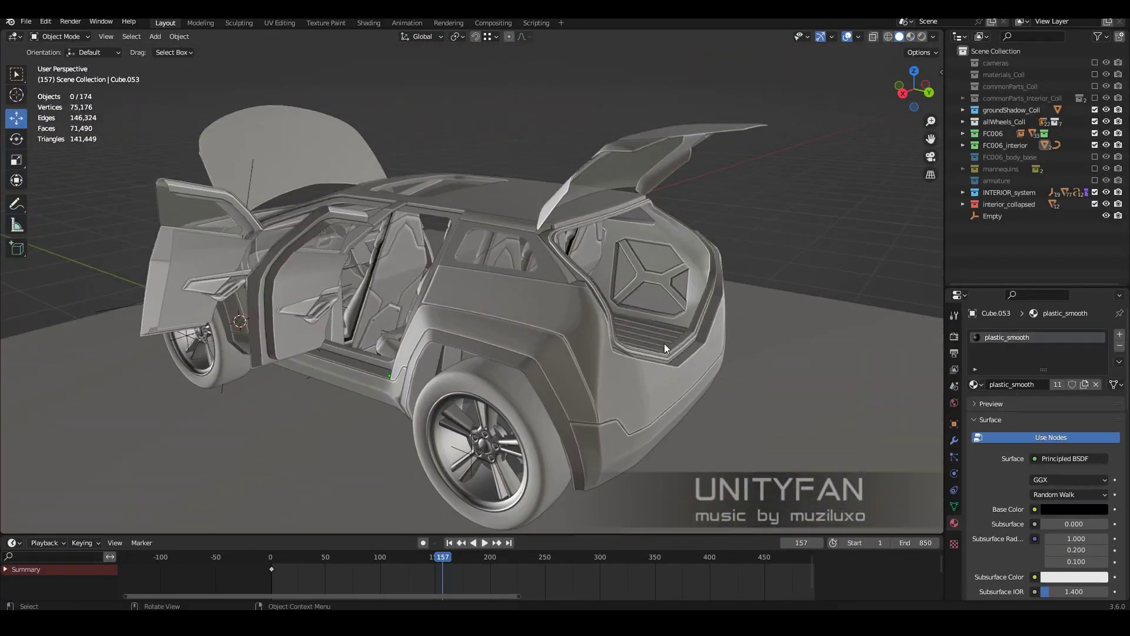
click(609, 314)
mouse_move(609, 315)
middle_down()
mouse_move(371, 454)
mouse_move(465, 330)
mouse_move(648, 294)
middle_up()
click(465, 329)
click(1022, 235)
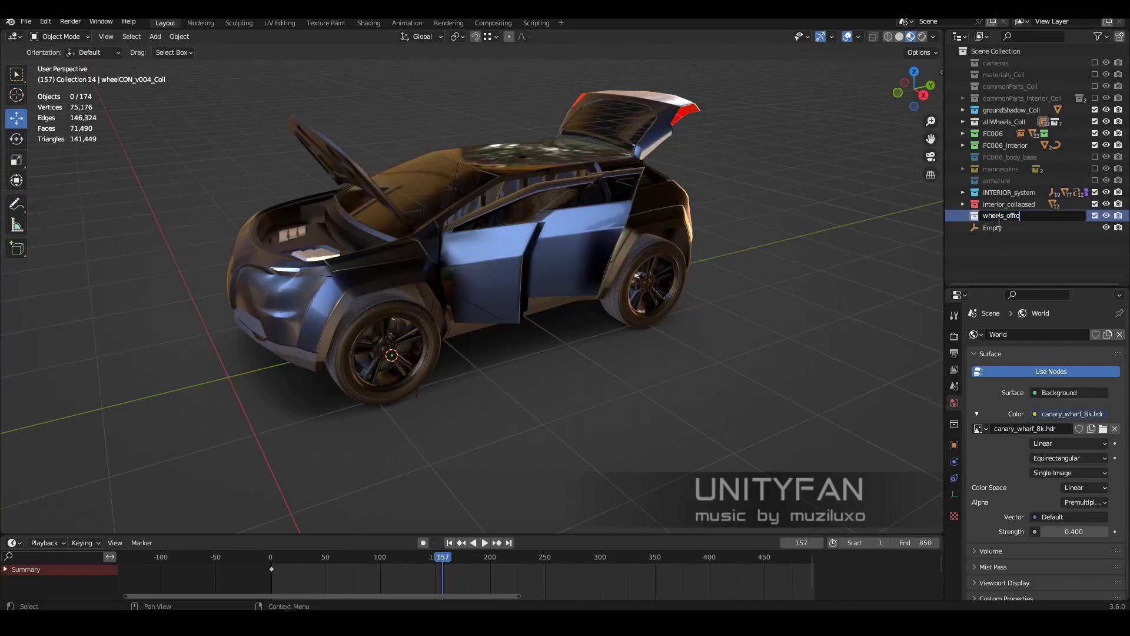
- Exclude the allWheels_Coll collection and split the viewport to host the asset library
middle_drag(651, 326, 546, 325)
scroll(546, 325, up, 2)
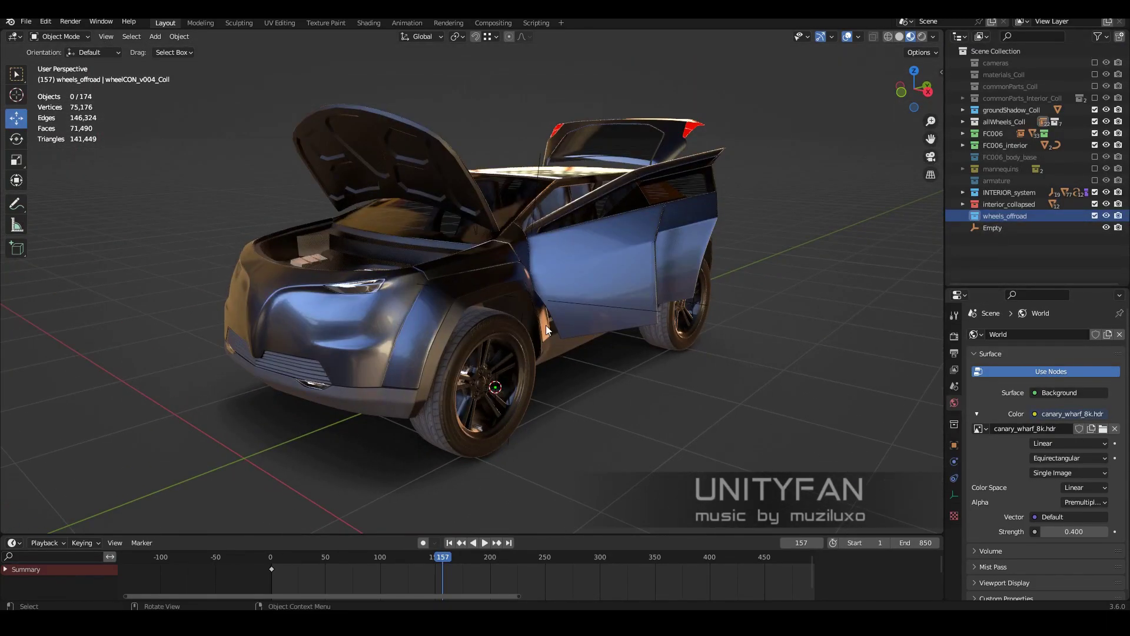
click(1095, 122)
drag(941, 31, 446, 88)
click(14, 37)
- Drop the wheel_701 asset from the vehicle_components wheels catalog beside the car
click(364, 114)
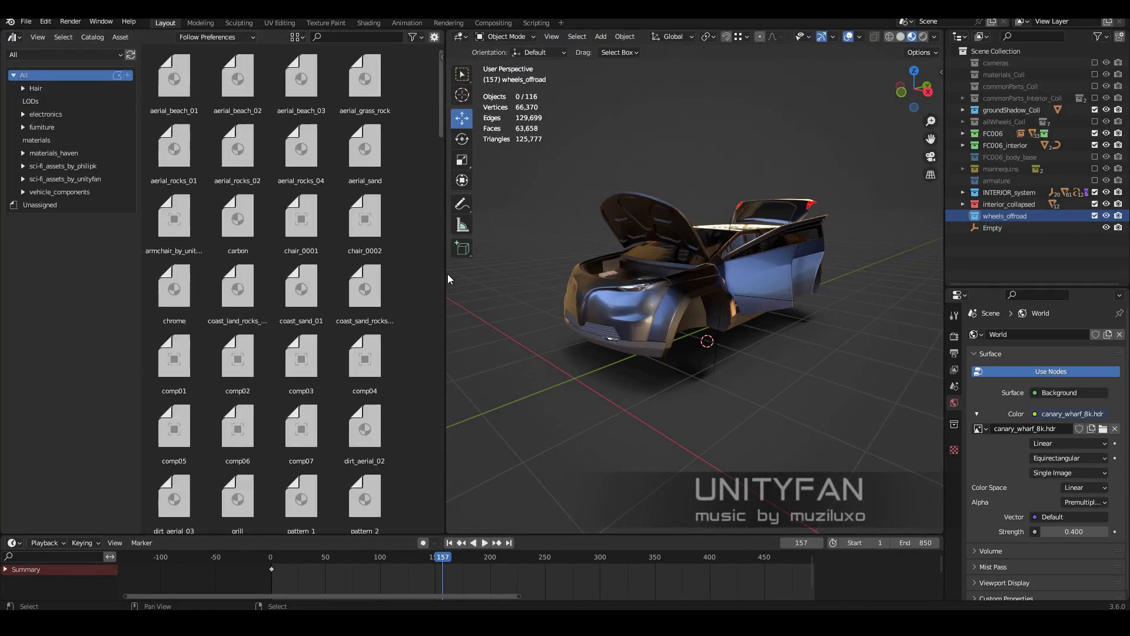
drag(449, 279, 296, 280)
click(59, 192)
click(23, 192)
click(41, 309)
drag(238, 77, 711, 392)
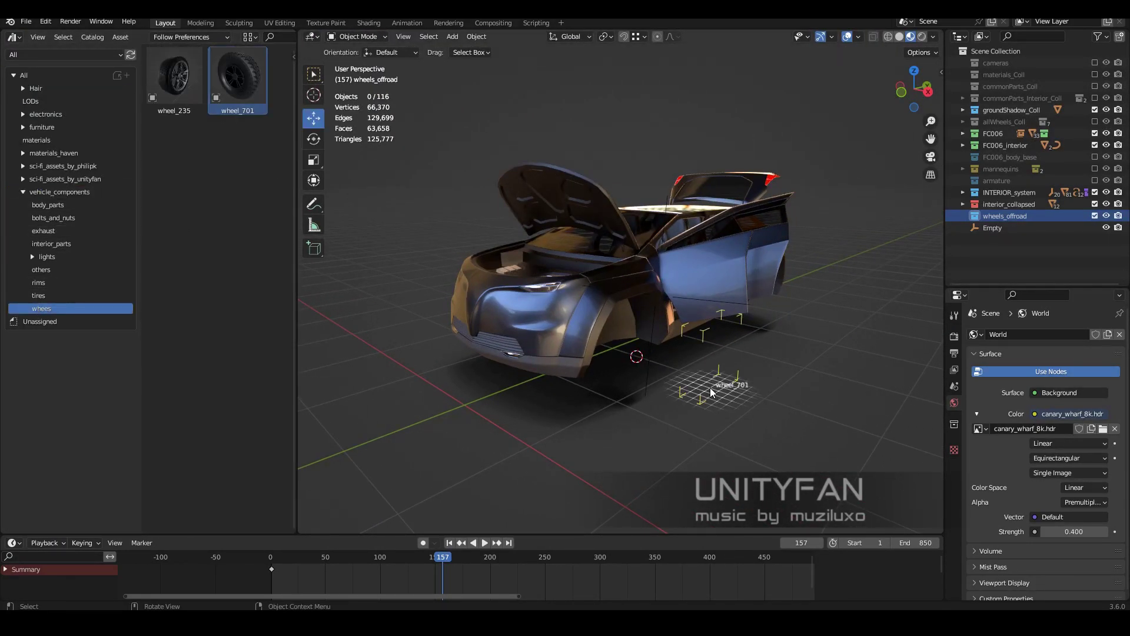
- Rotate wheel_701 sideways, snap it to the 3D cursor at the front hub, and scale it
key(KP_7)
key(r)
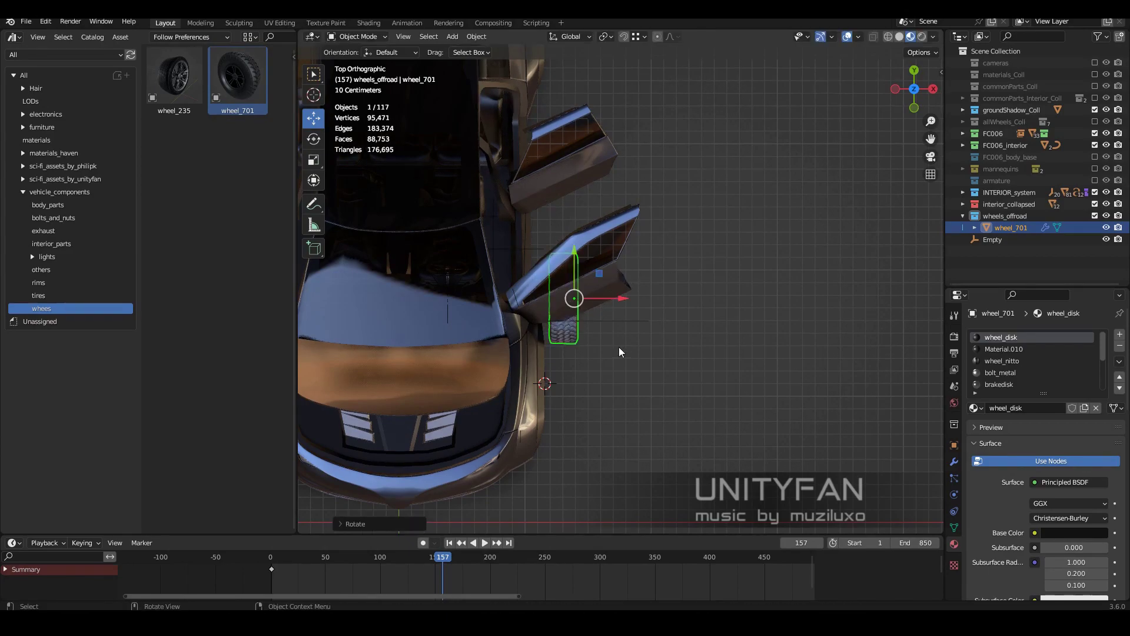
key(shift+s)
middle_drag(620, 352, 648, 329)
key(KP_3)
scroll(648, 342, up, 5)
key(s)
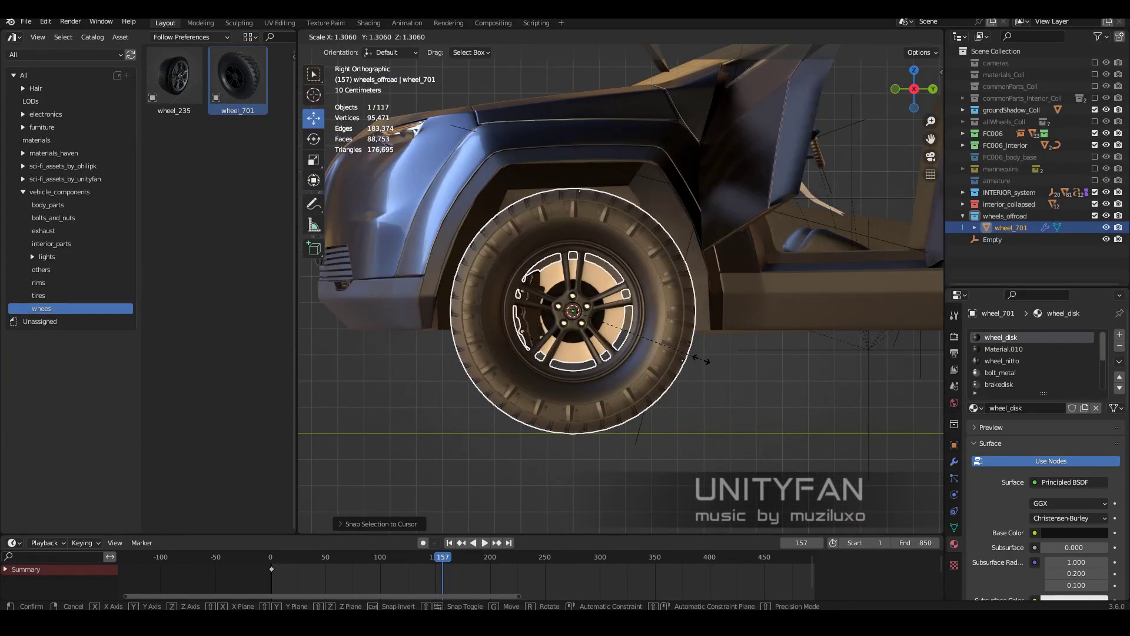
click(701, 361)
- Nudge the front wheel into its final position within the arch
scroll(642, 339, up, 1)
mouse_move(611, 321)
middle_down()
mouse_move(539, 361)
mouse_move(565, 359)
mouse_move(525, 255)
mouse_move(646, 330)
mouse_move(606, 346)
middle_up()
key(g)
click(559, 354)
key(KP_1)
scroll(588, 357, down, 5)
- Apply rotation and scale to the front wheel
key(KP_7)
key(alt+a)
scroll(588, 357, down, 3)
click(566, 279)
key(KP_3)
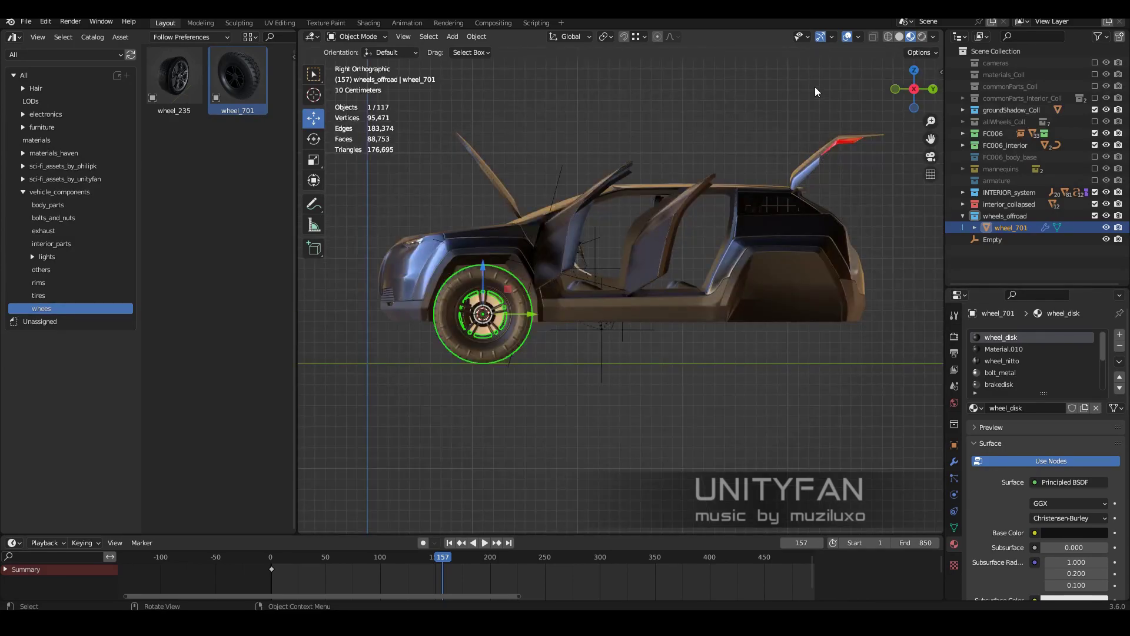
key(n)
key(ctrl+a)
click(530, 413)
- Place a duplicate wheel on the rear hub, set 1.1 m sideways into the arch
scroll(510, 339, down, 1)
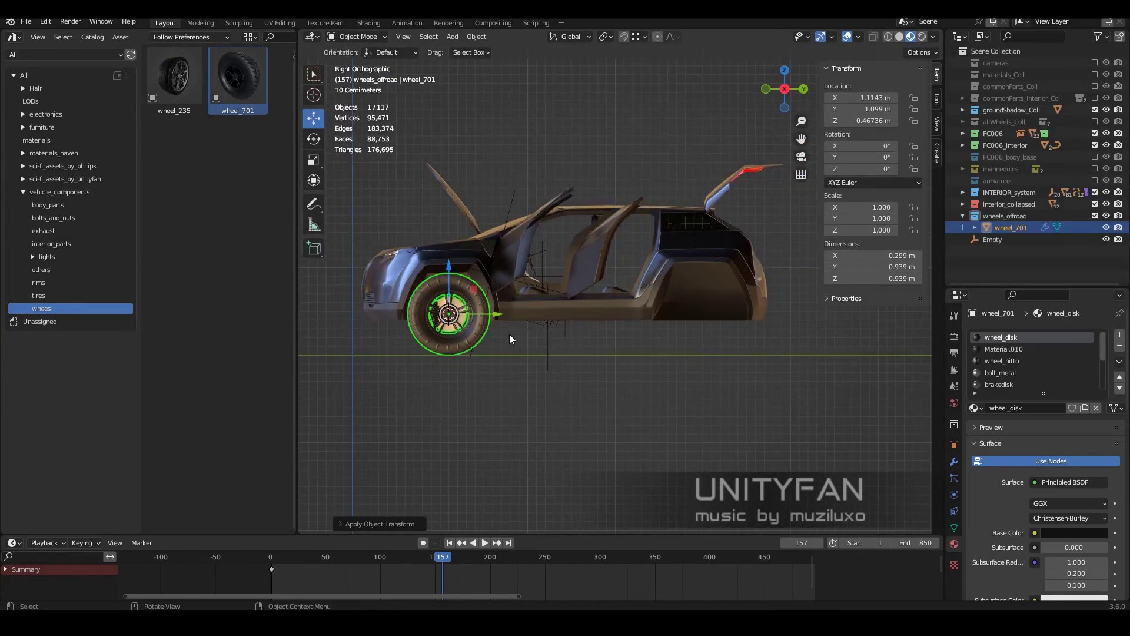
click(854, 318)
middle_drag(854, 318, 628, 354)
key(shift+s)
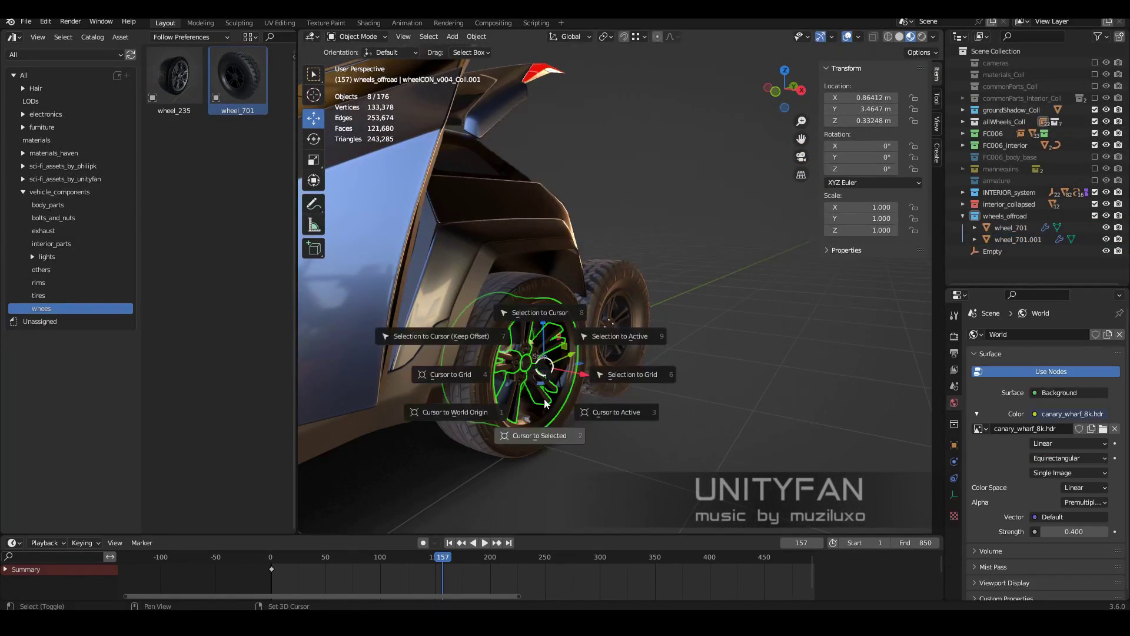
click(625, 238)
middle_drag(637, 372, 442, 391)
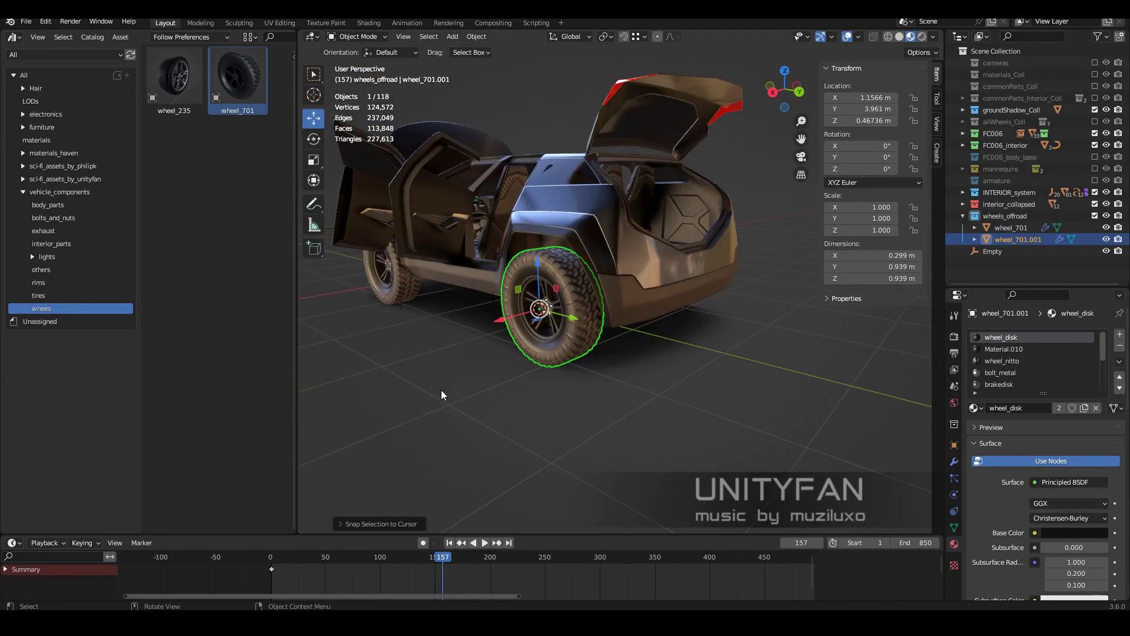
key(ctrl+KP_1)
key(g)
key(x)
drag(595, 378, 606, 377)
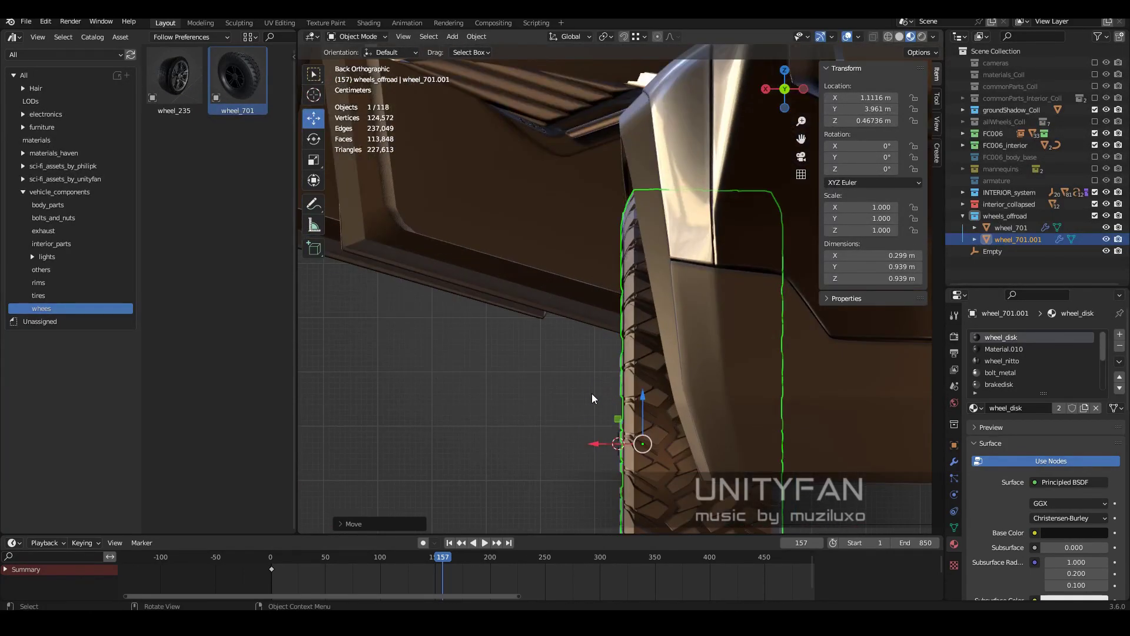
scroll(606, 377, down, 2)
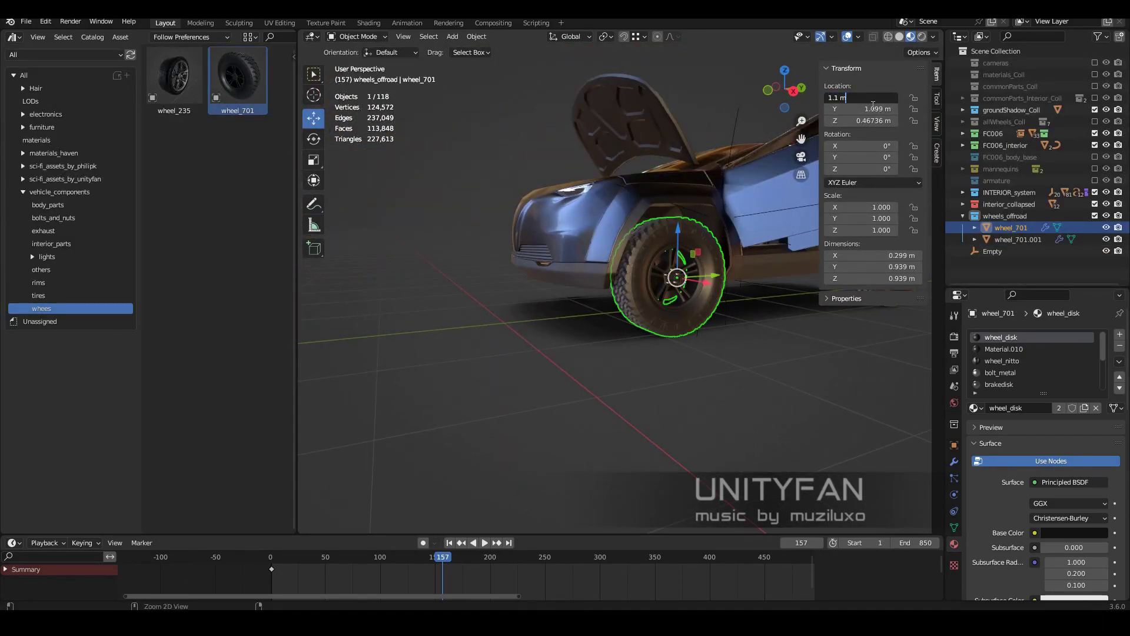
key(Return)
- Widen the right-side wheels to an X scale of 1.1
middle_drag(740, 325, 653, 371)
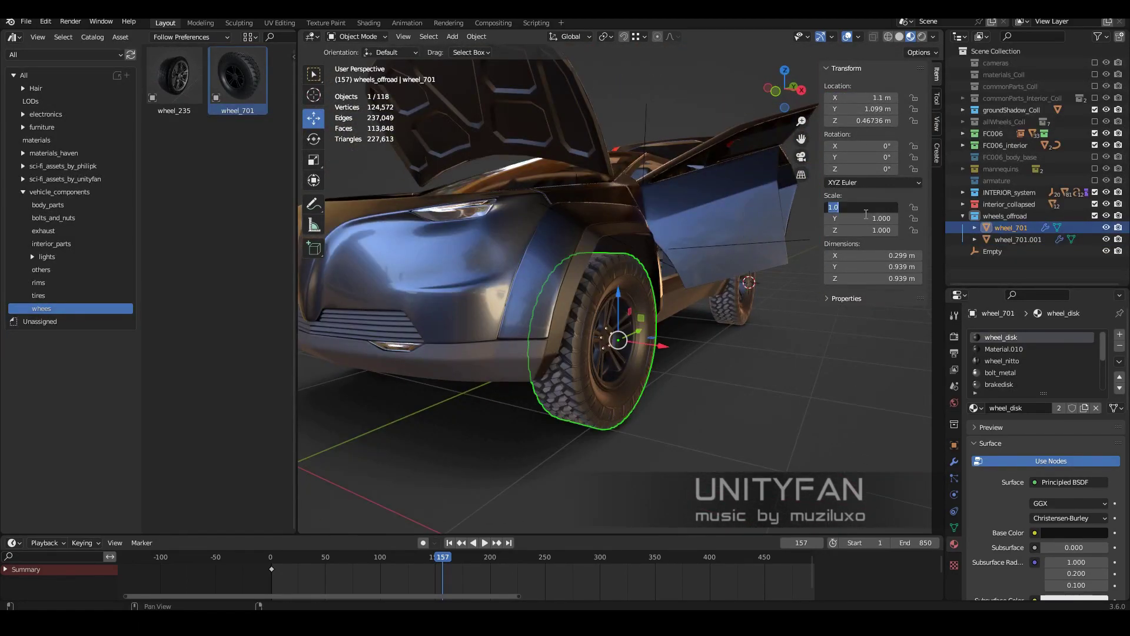
text(.2)
key(Return)
mouse_move(760, 277)
middle_down()
mouse_move(751, 318)
mouse_move(712, 346)
mouse_move(766, 282)
middle_up()
text(.2)
key(Return)
double_click(866, 207)
text(1)
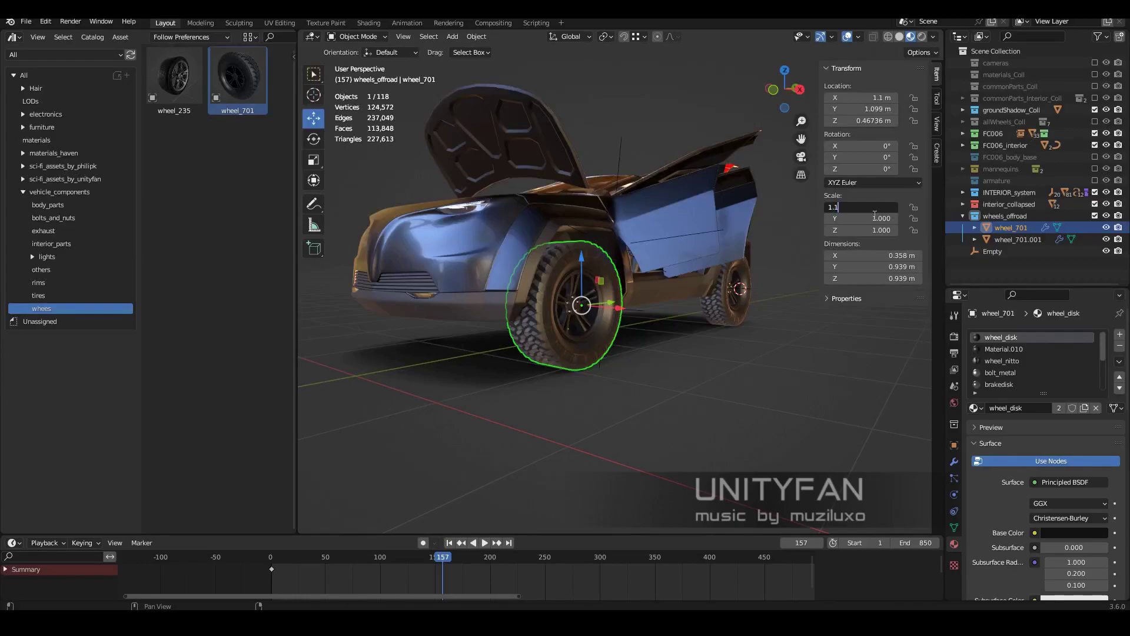
key(Return)
- Mirror copies of the right wheels to the left side, turning and positioning the front-left wheel
key(KP_1)
key(shift+d)
key(x)
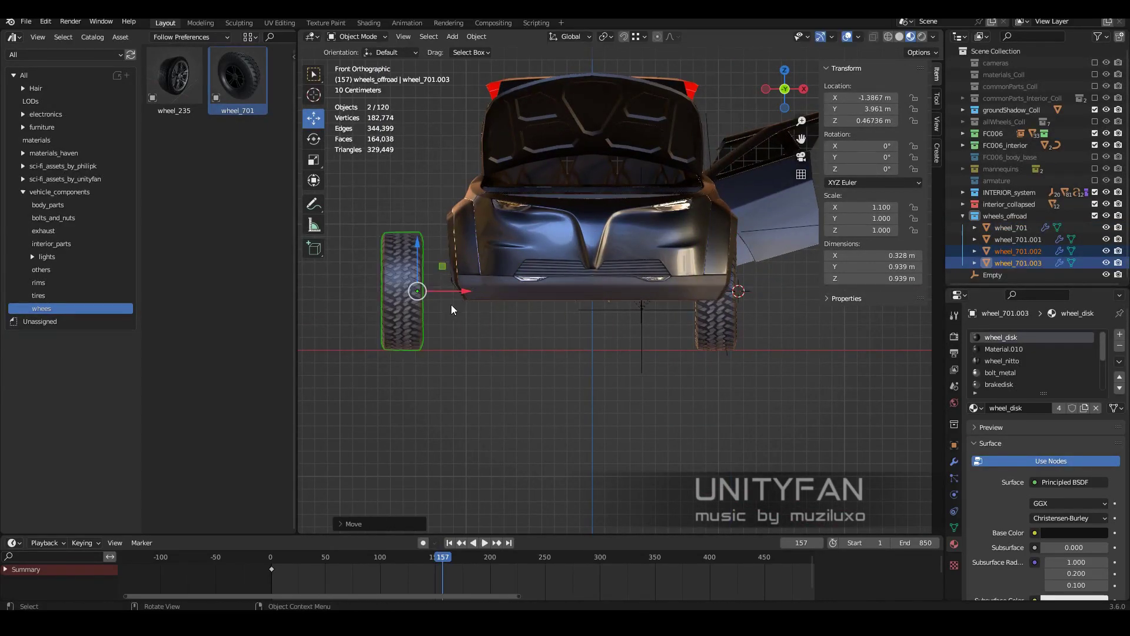
click(413, 300)
key(KP_7)
key(r)
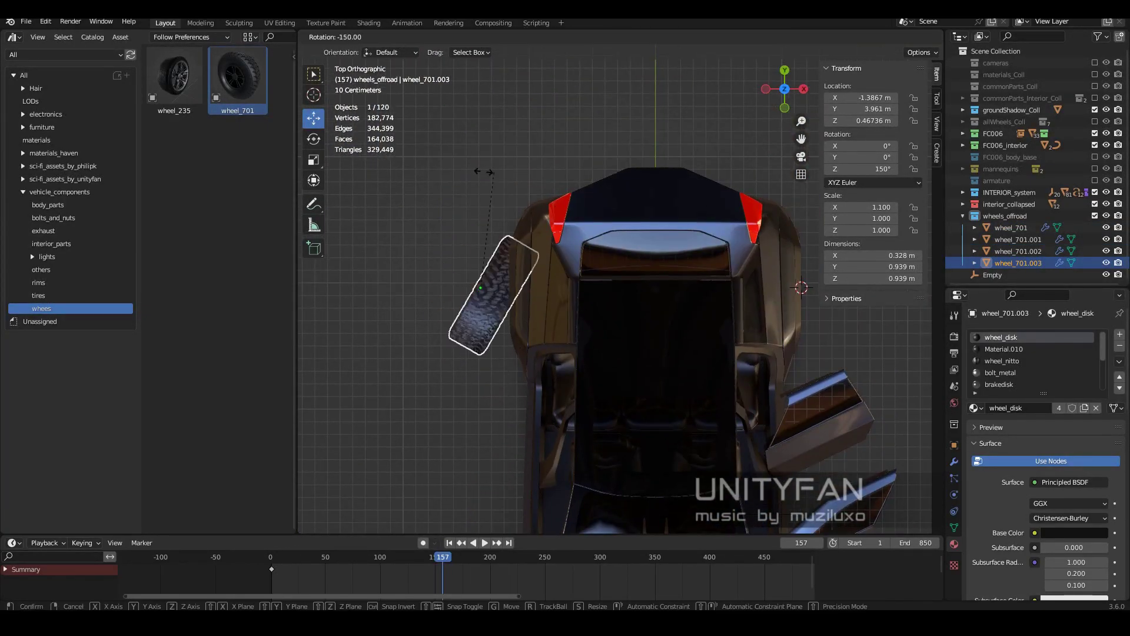
middle_drag(521, 315, 861, 116)
text(1.3867)
key(Return)
- Set the rear-left wheel at -1.1 m with matching width scale, then select all four wheels
click(849, 337)
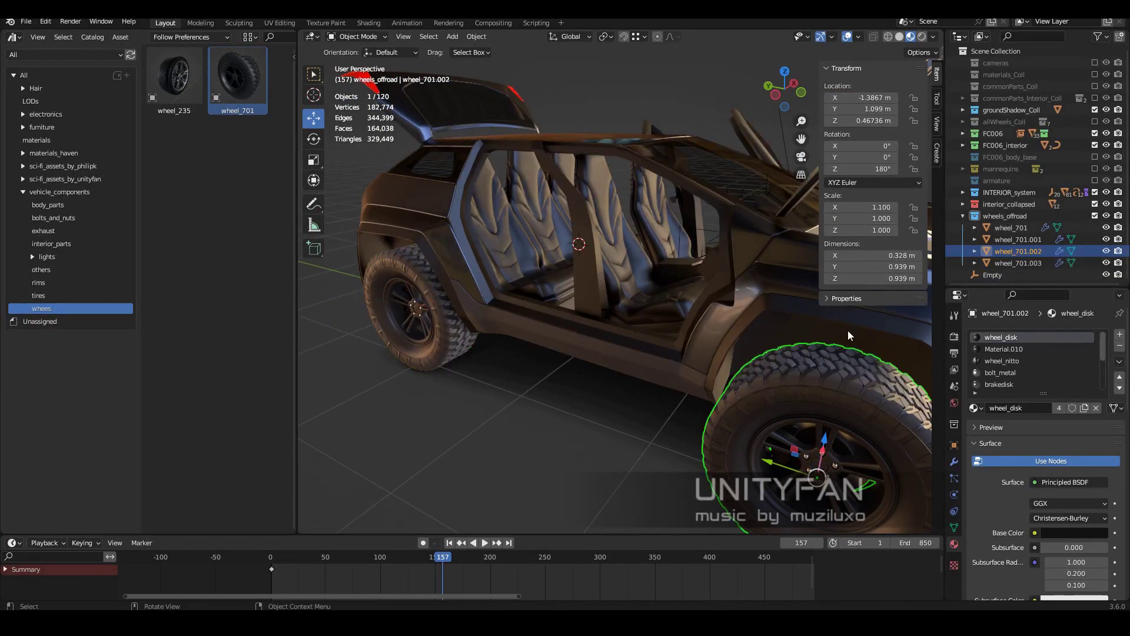
text(.1)
key(Return)
middle_drag(589, 265, 736, 236)
click(874, 207)
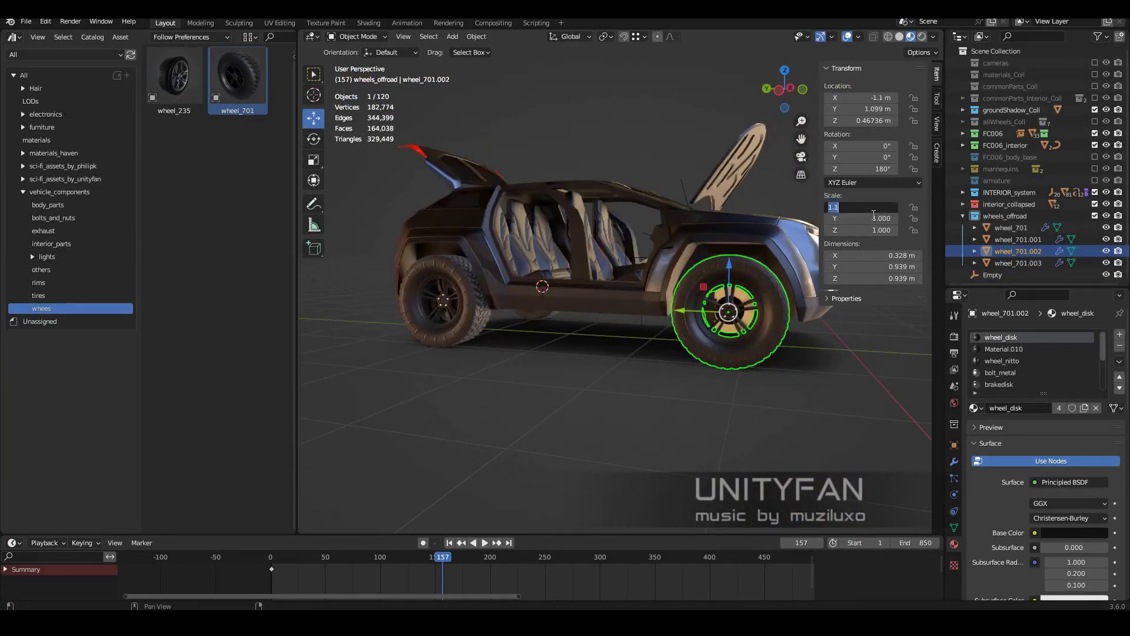
text(-1.100)
mouse_move(746, 280)
middle_down()
mouse_move(658, 316)
mouse_move(738, 358)
middle_up()
key(Return)
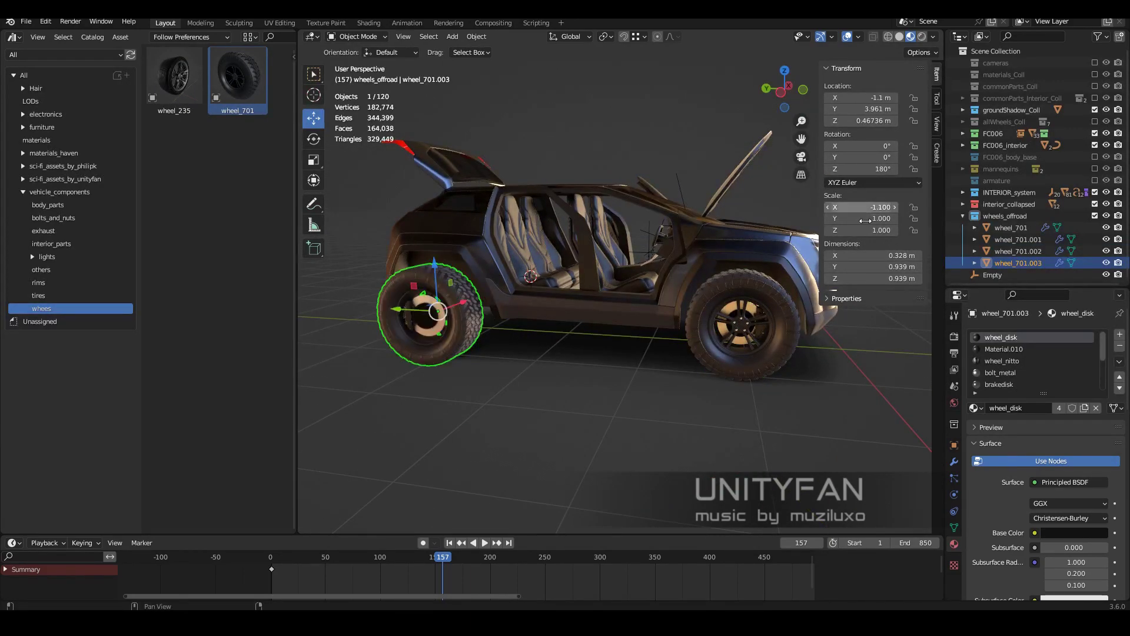
click(1018, 250)
middle_drag(648, 295, 589, 306)
- Isolate the four wheels in solid shading with the face orientation overlay on
key(KP_Divide)
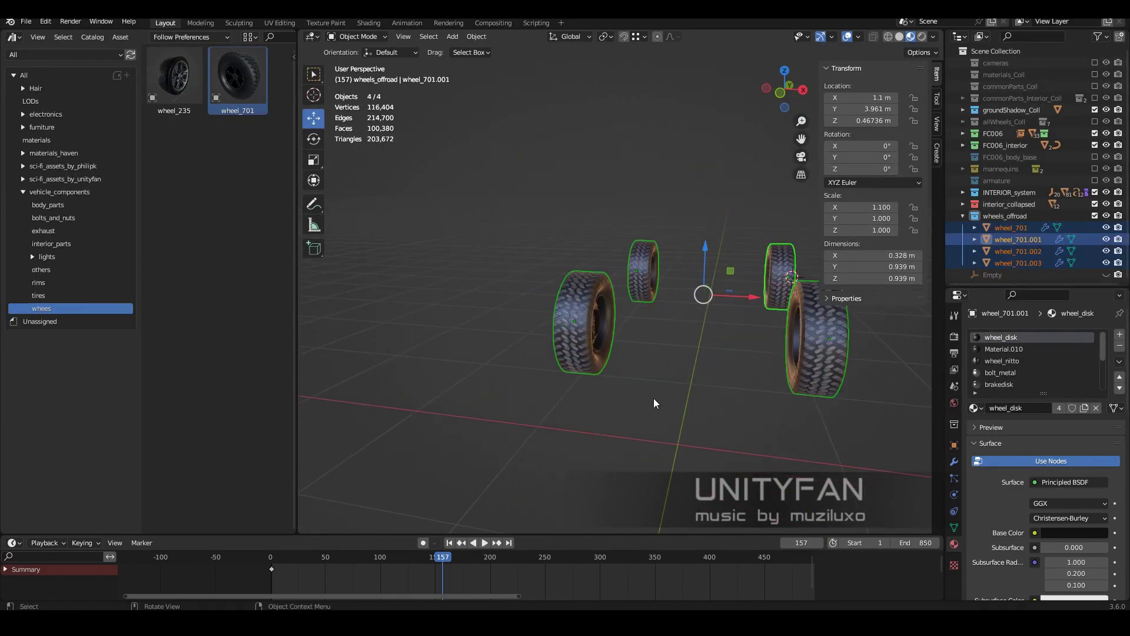
click(899, 37)
click(933, 36)
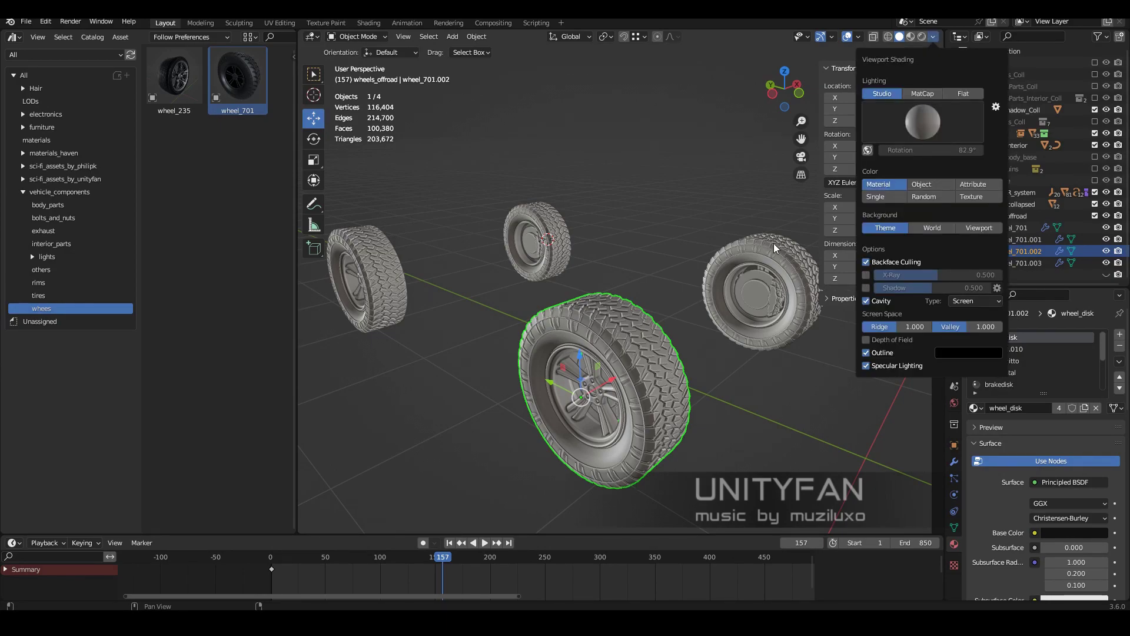
click(858, 36)
click(787, 265)
middle_drag(787, 265, 665, 302)
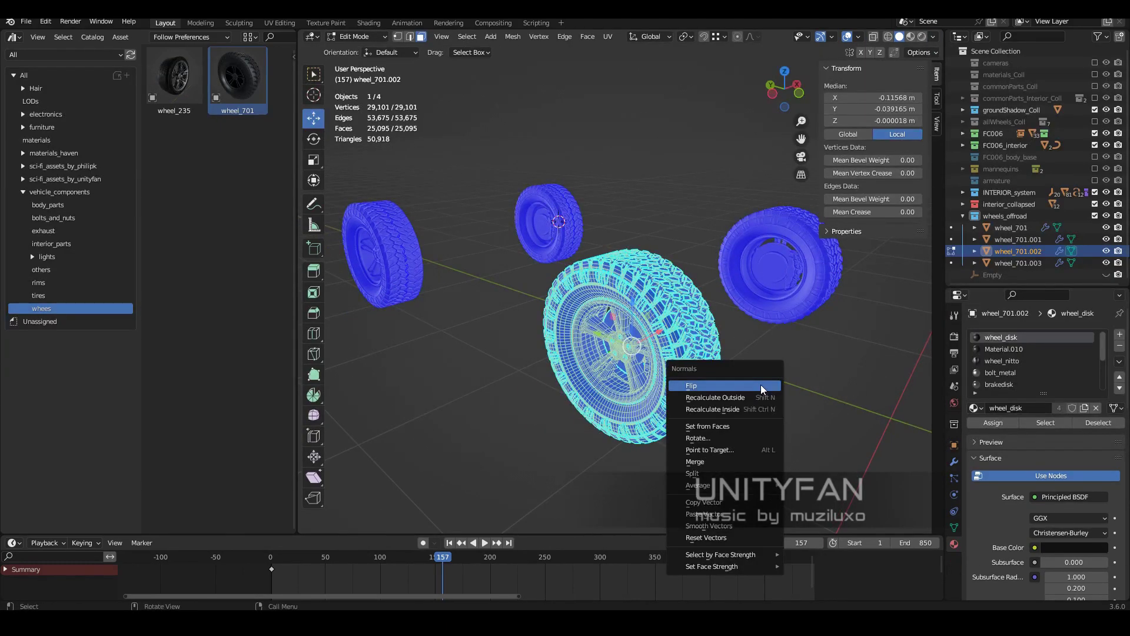
- Flip the inverted normals on both wheel meshes so they face outward
key(ctrl+m)
key(x)
key(Return)
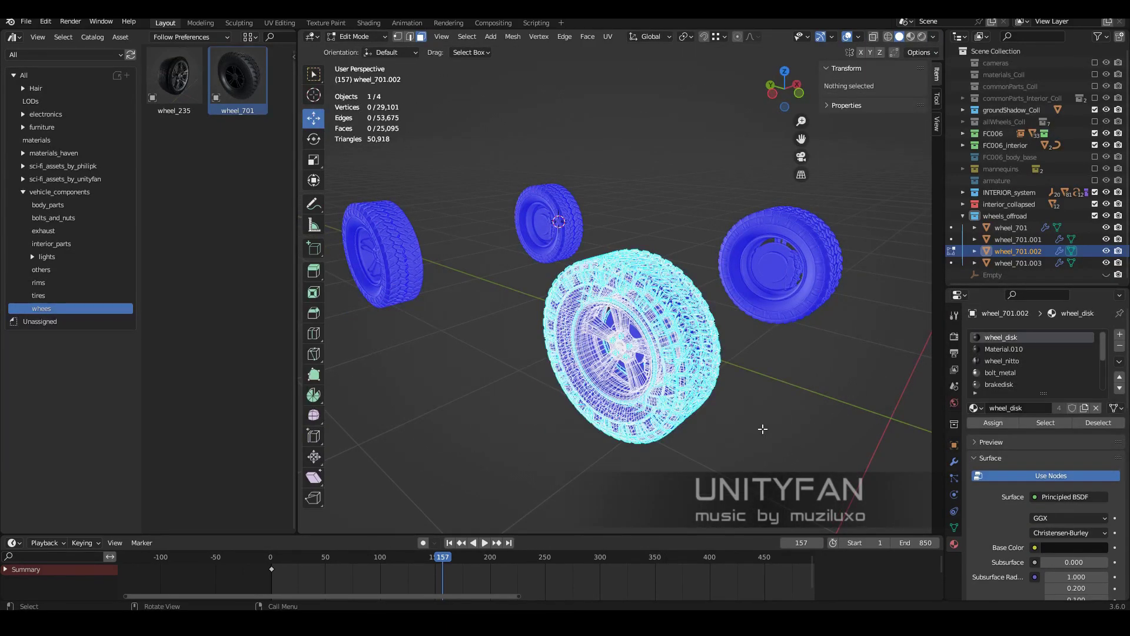
click(758, 428)
middle_drag(550, 353, 580, 391)
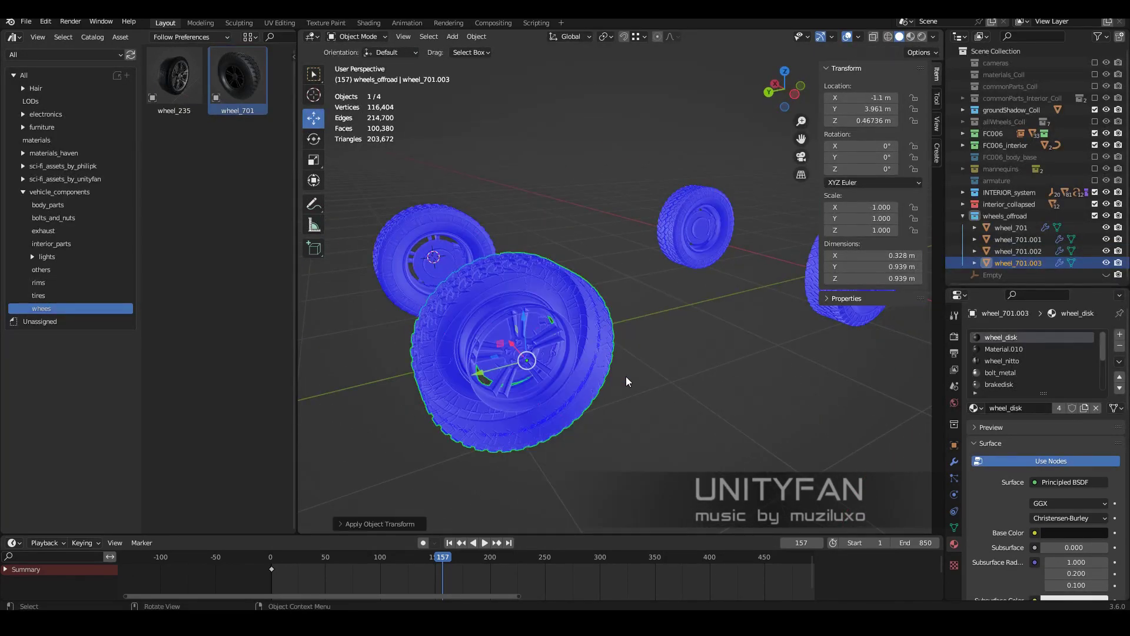
key(alt+n)
click(627, 378)
key(Tab)
- Apply the wheels' scale and bring the whole car back into view
key(ctrl+a)
click(406, 219)
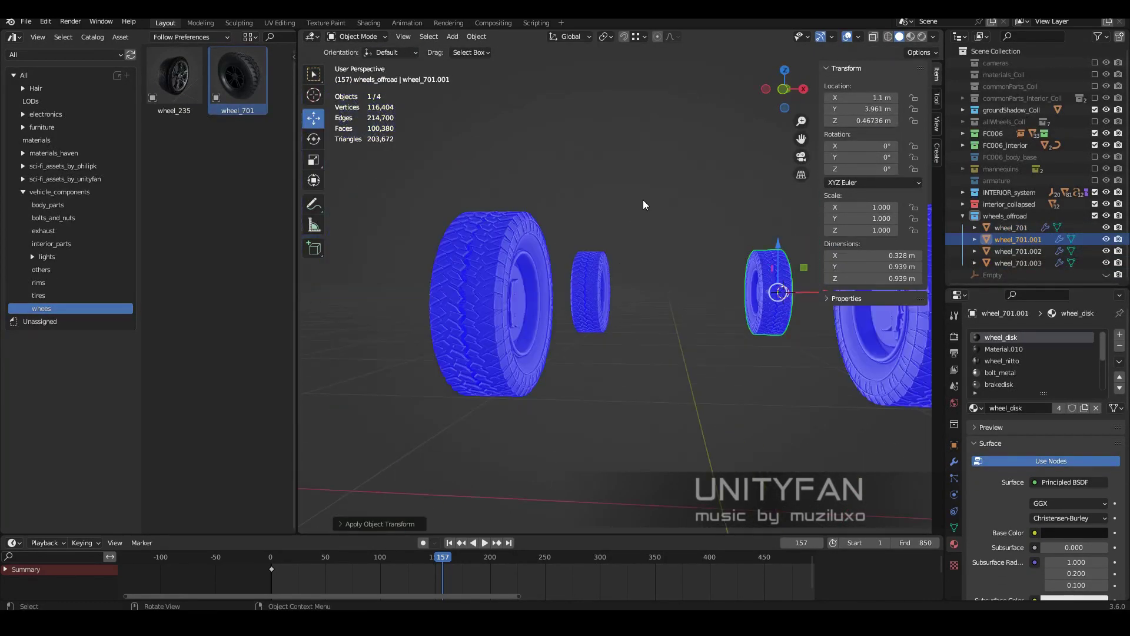
key(KP_Divide)
click(933, 37)
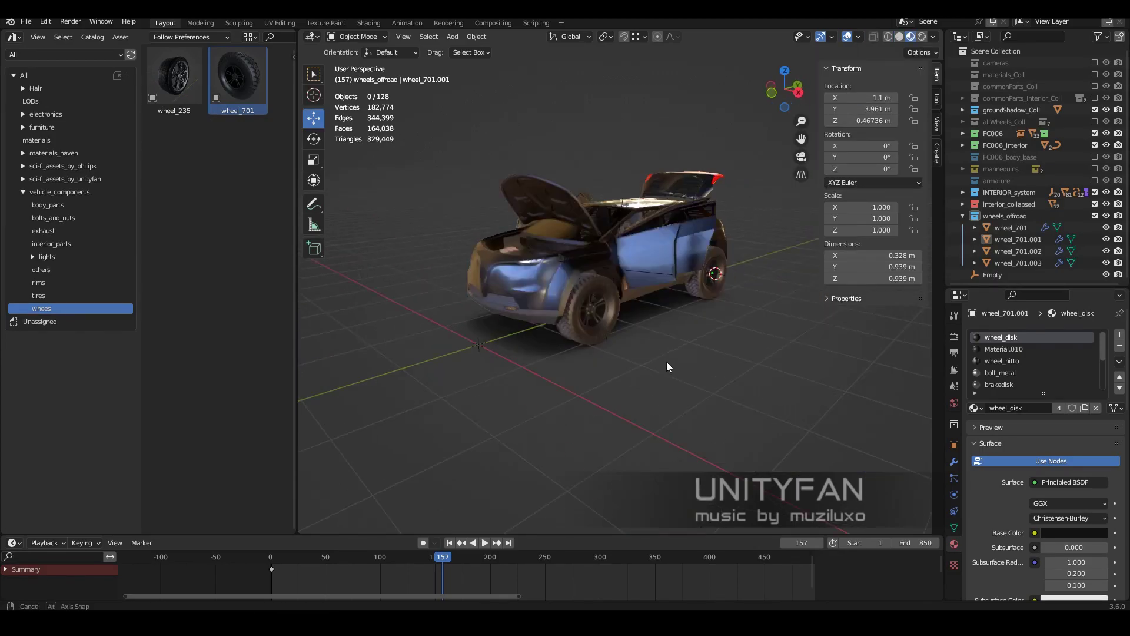
scroll(589, 295, up, 5)
click(900, 37)
- Give every object a random solid colour and collapse the asset browser to view the car's rear
click(934, 200)
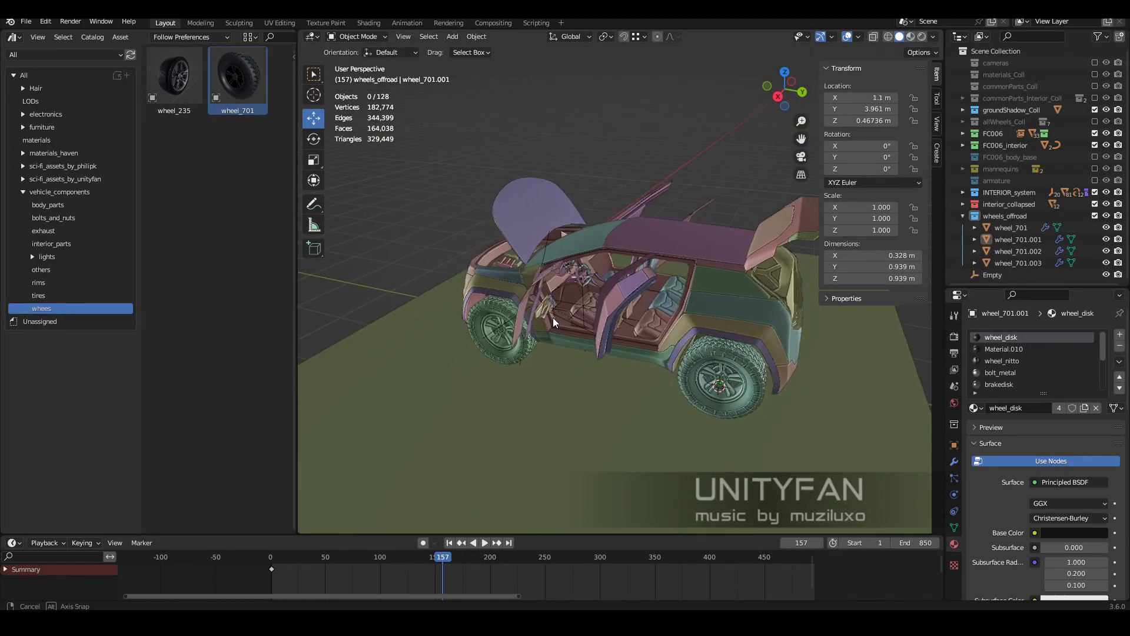
drag(305, 309, 3, 309)
mouse_move(511, 253)
middle_down()
mouse_move(681, 270)
mouse_move(553, 326)
middle_up()
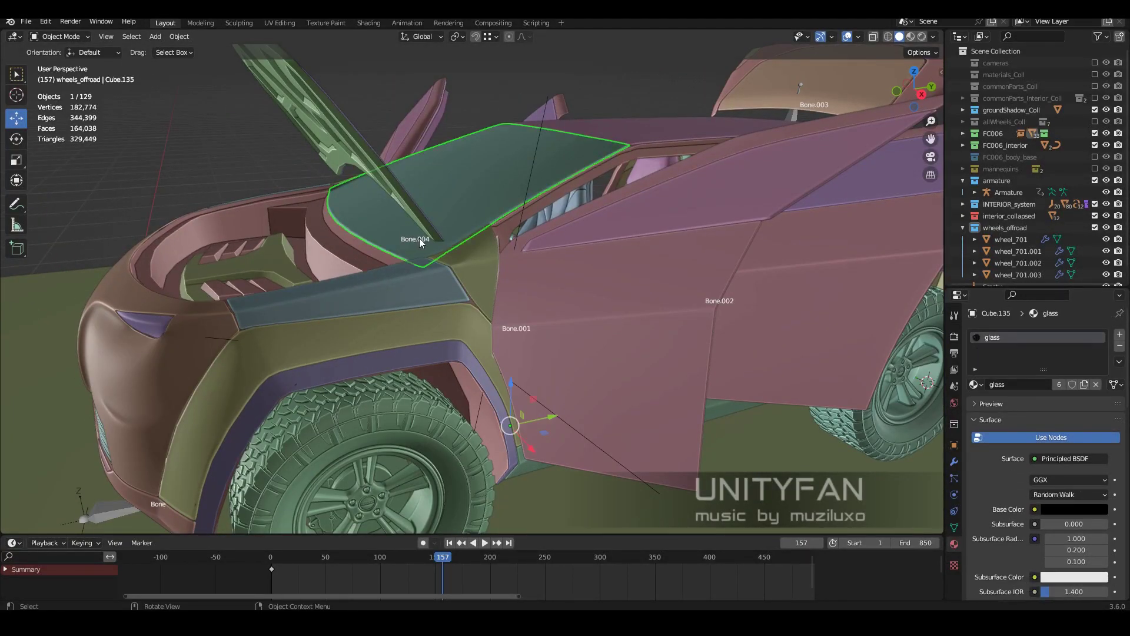
middle_drag(419, 238, 411, 259)
click(411, 259)
text(pol)
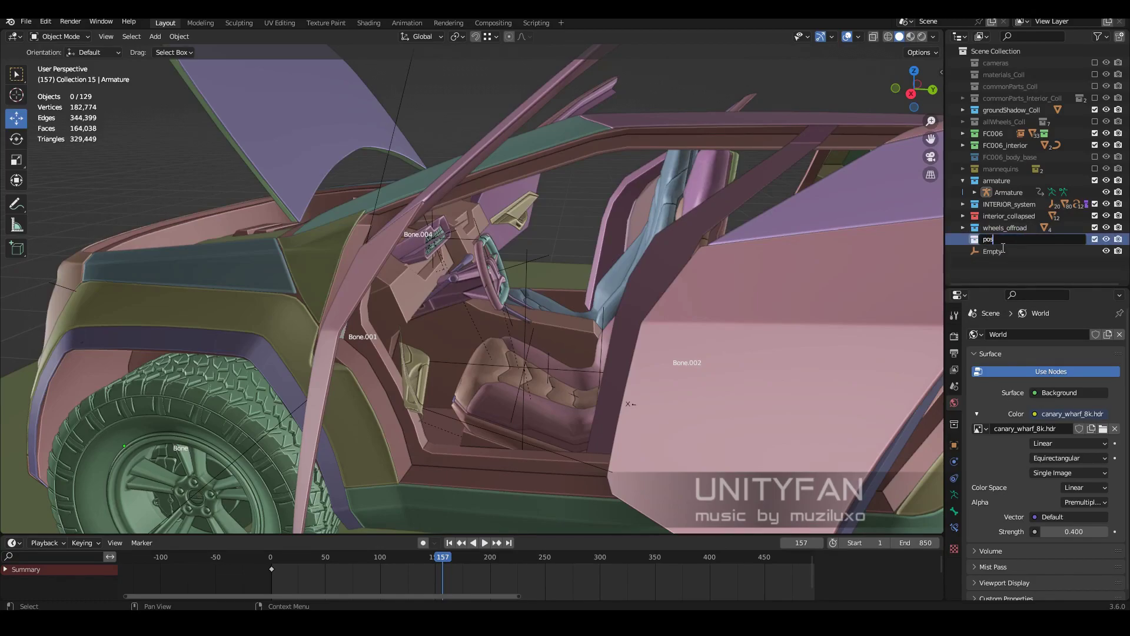
- Create the pos collection, move the Empty into it, and set its size to 0.2 m
key(Return)
right_click(1028, 244)
middle_drag(468, 305, 476, 362)
drag(992, 251, 996, 242)
middle_drag(610, 312, 690, 310)
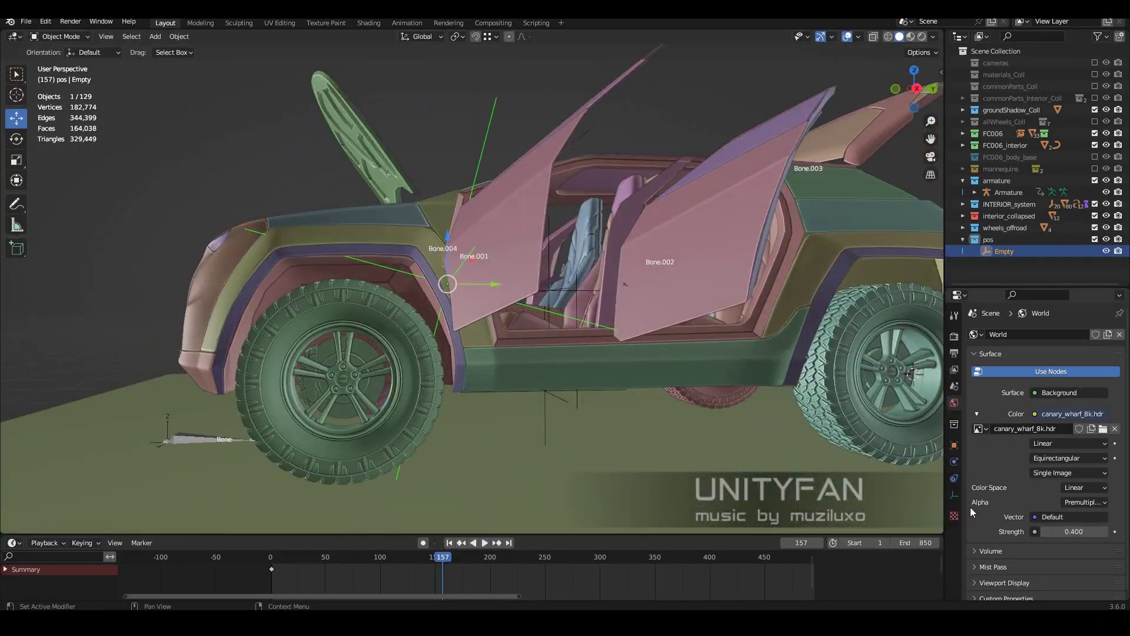
text(0.2)
key(Return)
- Inspect the armature's bones in wireframe, then return to solid shading
middle_drag(677, 424, 580, 439)
click(942, 73)
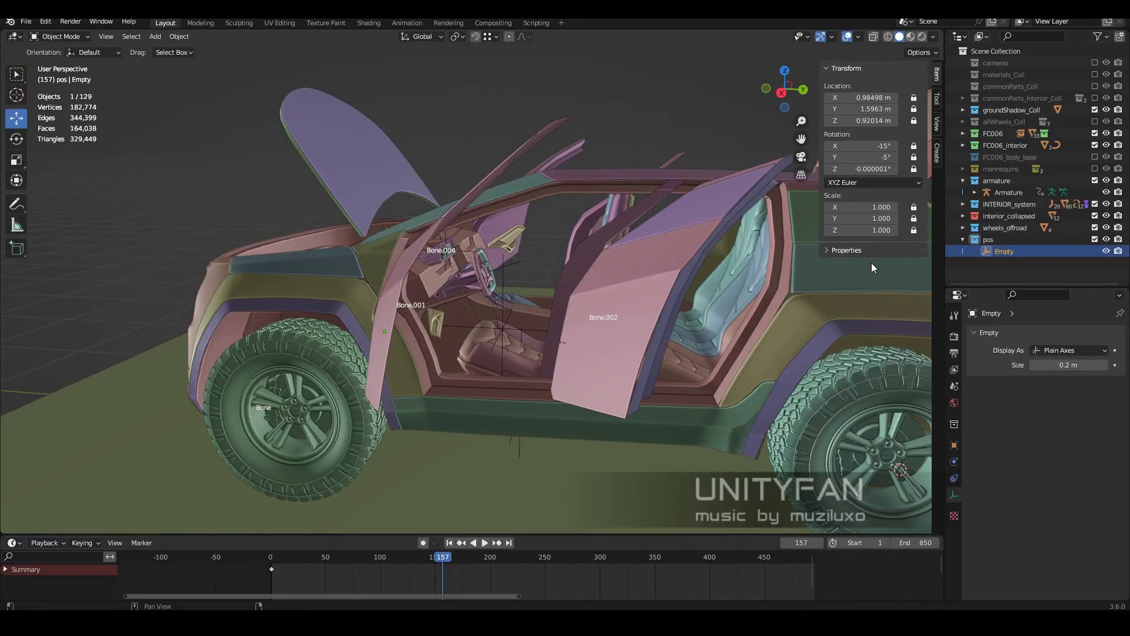
middle_drag(873, 268, 482, 306)
click(574, 125)
mouse_move(573, 125)
middle_down()
mouse_move(549, 290)
mouse_move(504, 276)
mouse_move(589, 265)
middle_up()
click(1009, 192)
click(888, 37)
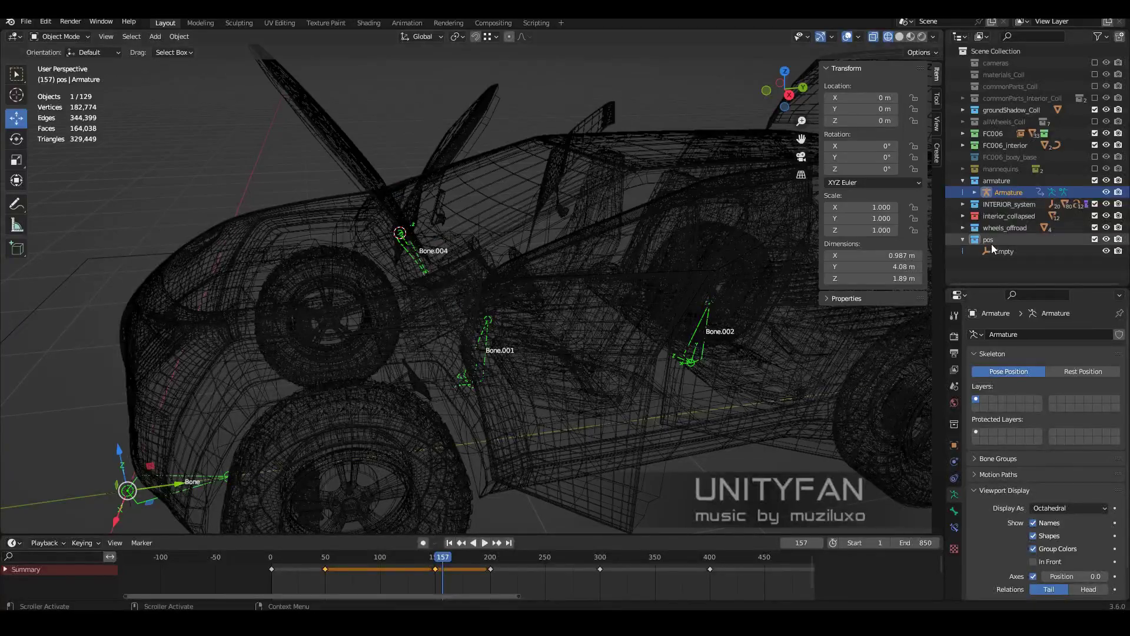
key(shift+z)
- Add a new empty and place it at the trunk hinge
key(shift+a)
click(645, 394)
middle_drag(645, 393, 589, 294)
key(g)
click(615, 322)
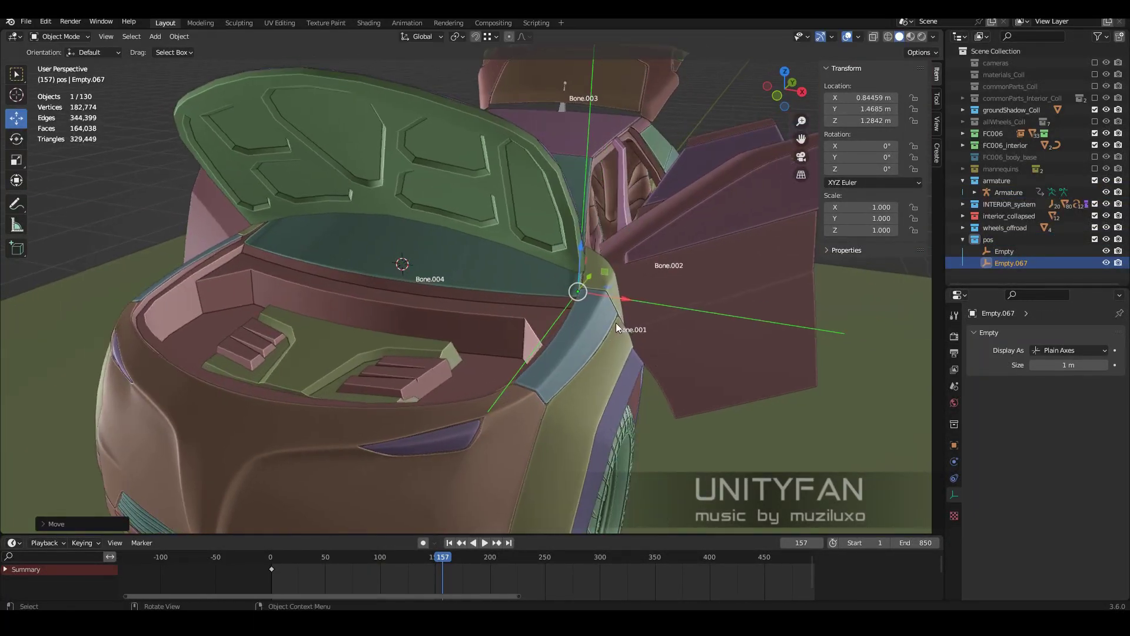
scroll(616, 323, up, 5)
mouse_move(613, 344)
middle_down()
mouse_move(563, 298)
mouse_move(617, 323)
middle_up()
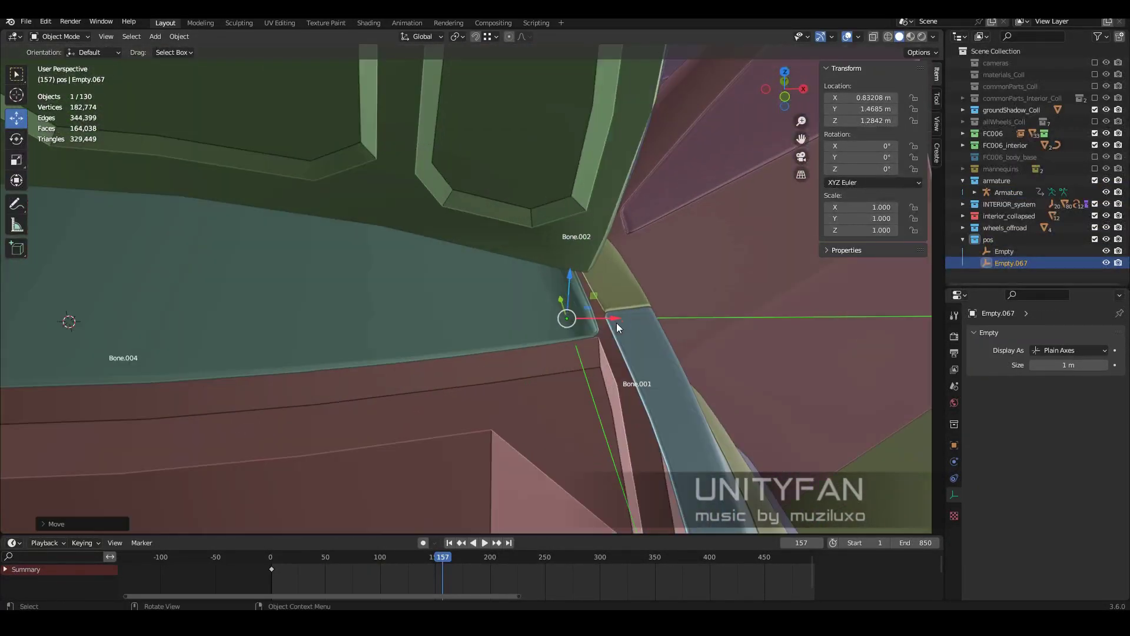
scroll(607, 316, down, 2)
scroll(606, 315, down, 1)
drag(1068, 365, 1042, 365)
mouse_move(589, 342)
middle_down()
mouse_move(512, 370)
mouse_move(565, 354)
middle_up()
- Slide the hinge empty along X and lock its X rotation
key(g)
key(x)
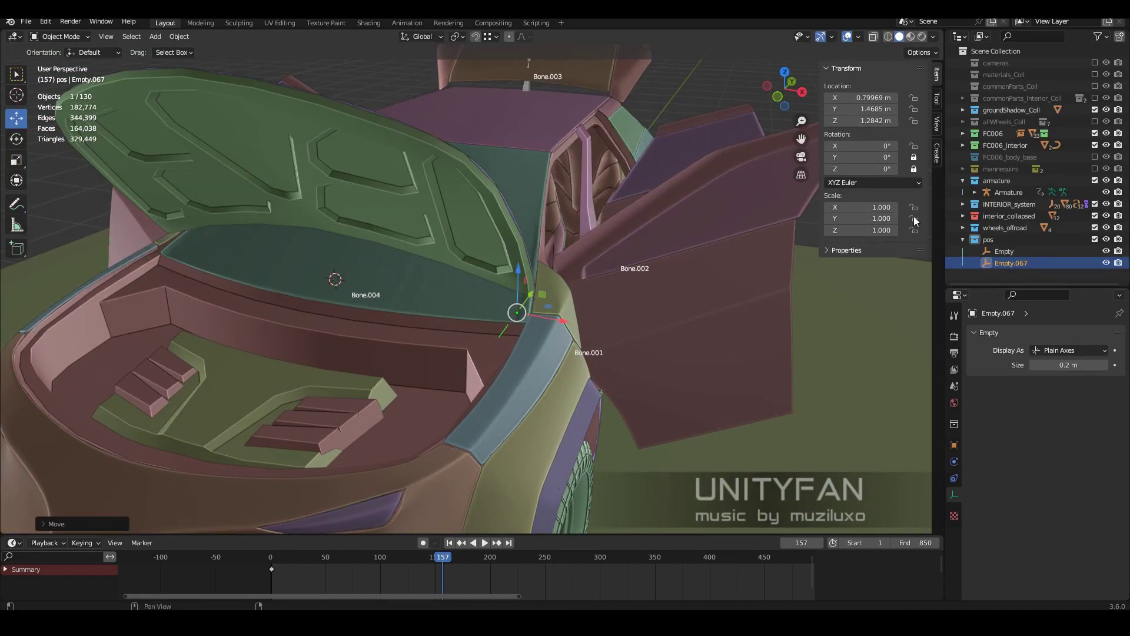
middle_drag(754, 204, 918, 119)
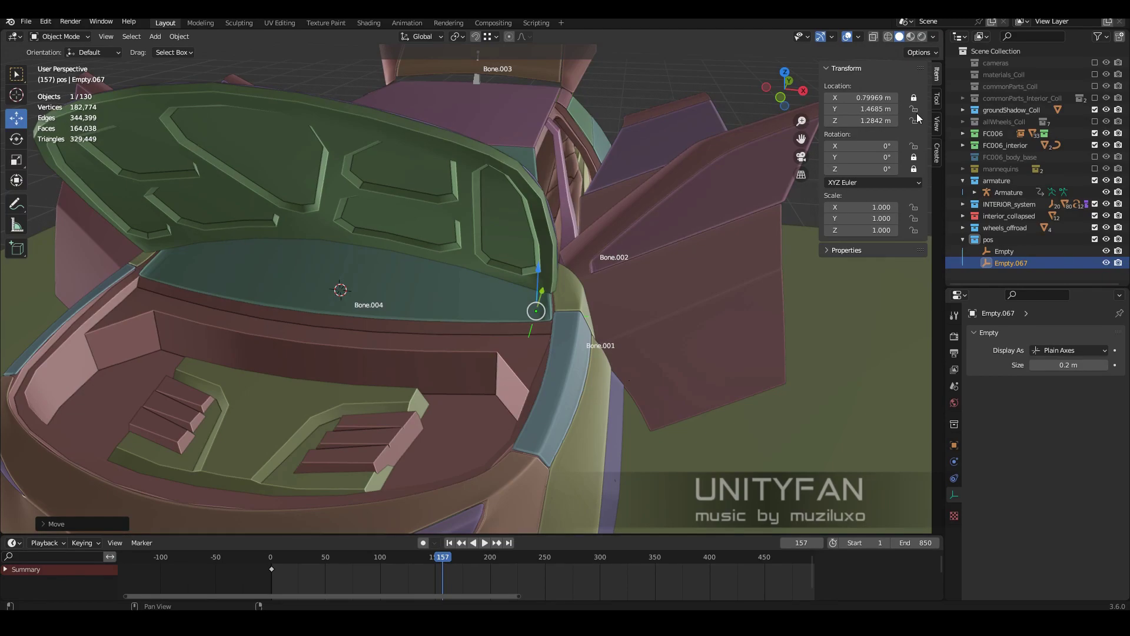
click(915, 147)
middle_drag(525, 312, 669, 368)
scroll(669, 368, up, 2)
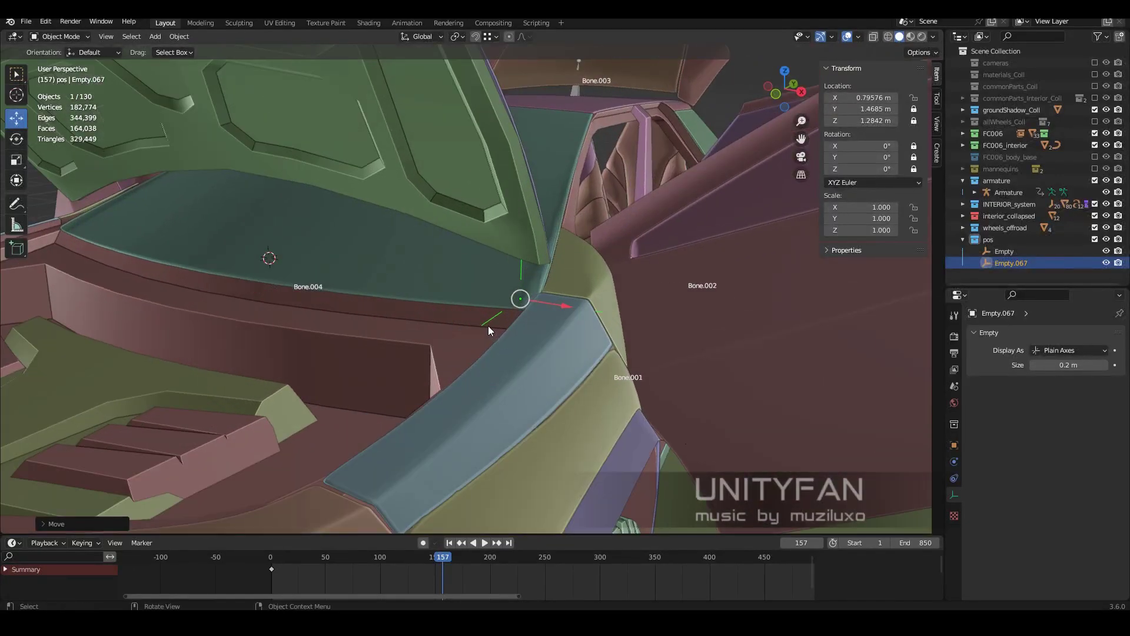
middle_drag(488, 326, 575, 281)
scroll(545, 294, up, 3)
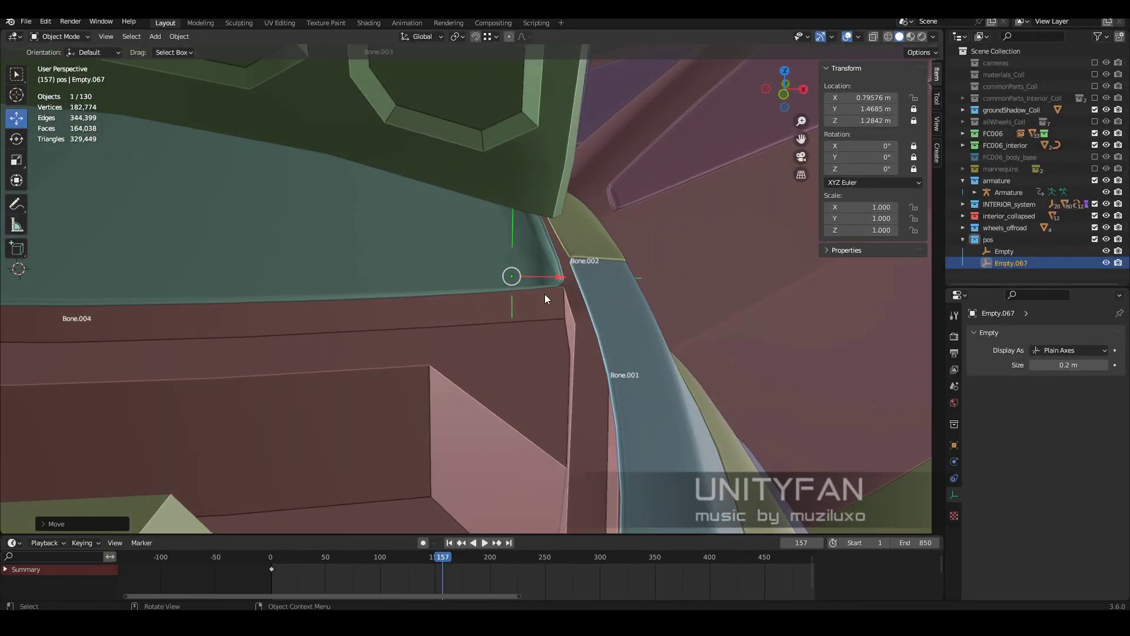
scroll(545, 294, down, 1)
key(shift+a)
- Add a 16-sided cylinder at the trunk hinge and shade it smooth
click(612, 245)
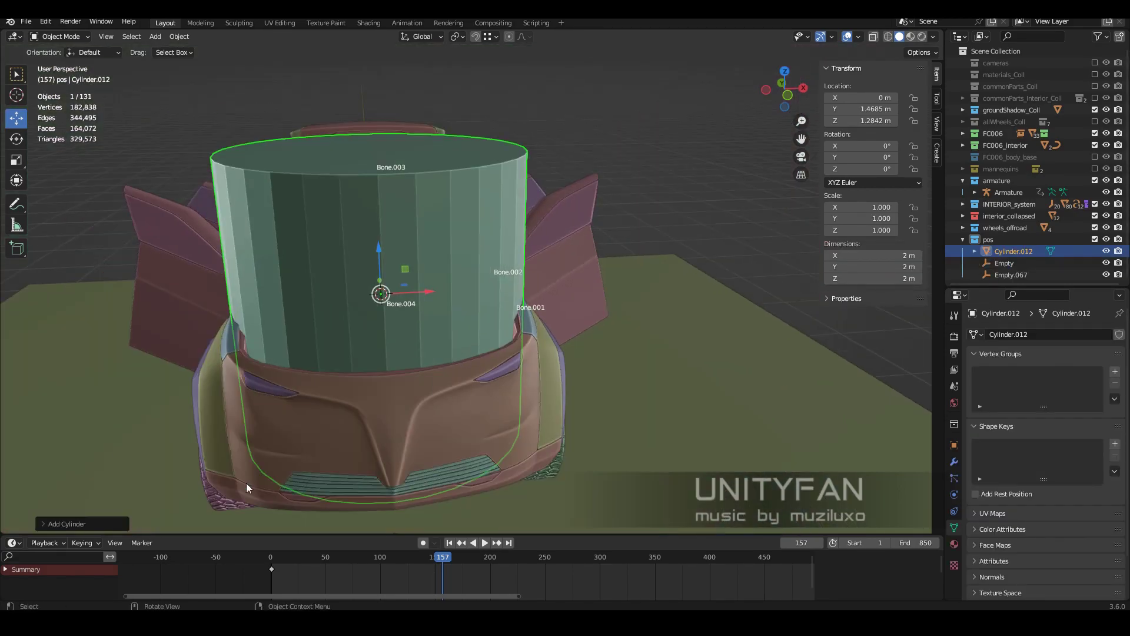
click(59, 523)
click(153, 382)
text(16)
key(Return)
right_click(458, 249)
click(459, 249)
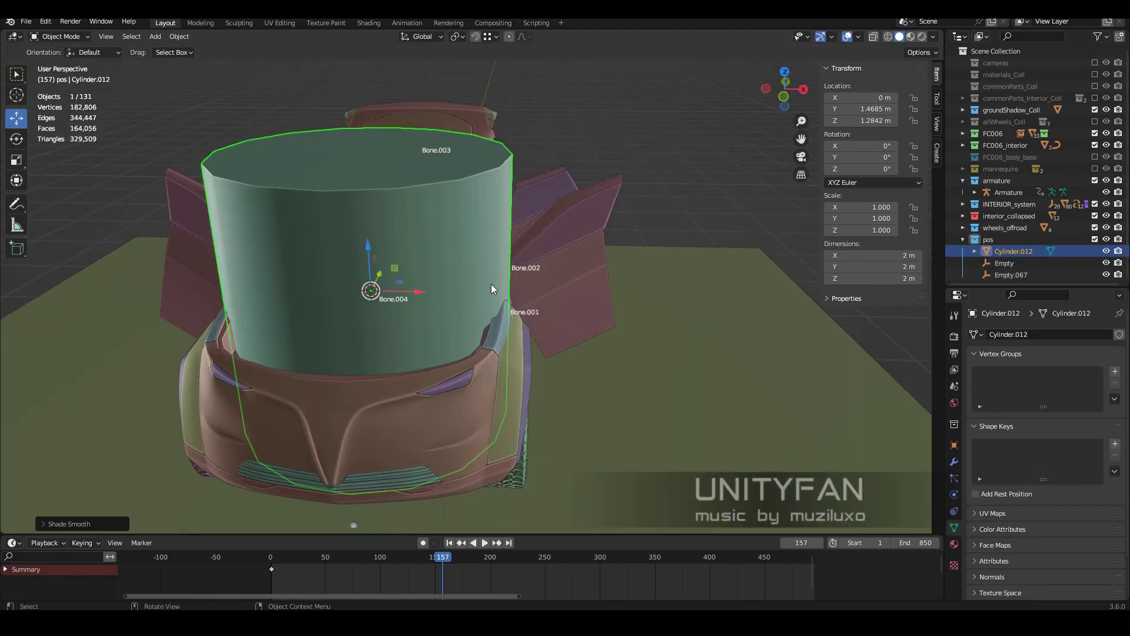
- Rotate the cylinder -90° on Y and snap it onto the hinge point
key(KP_1)
key(r)
key(Return)
middle_drag(412, 294, 412, 345)
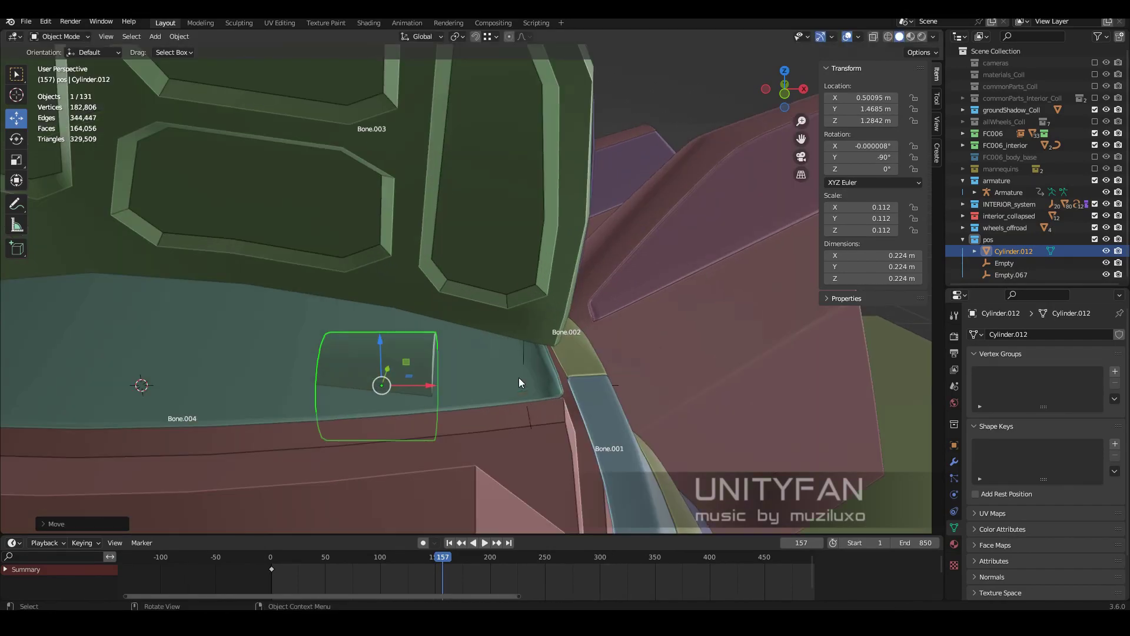
click(521, 384)
click(419, 369)
key(shift+s)
key(8)
- Scale the cylinder down to a small hinge pin and apply its scale
mouse_move(585, 375)
middle_down()
mouse_move(620, 372)
mouse_move(423, 363)
mouse_move(525, 352)
mouse_move(537, 362)
mouse_move(477, 362)
mouse_move(464, 377)
mouse_move(530, 371)
mouse_move(550, 361)
mouse_move(434, 319)
mouse_move(567, 306)
mouse_move(517, 316)
mouse_move(440, 295)
mouse_move(447, 315)
mouse_move(577, 329)
mouse_move(587, 320)
middle_up()
key(s)
click(490, 348)
key(shift+z)
click(571, 377)
key(ctrl+a)
click(528, 311)
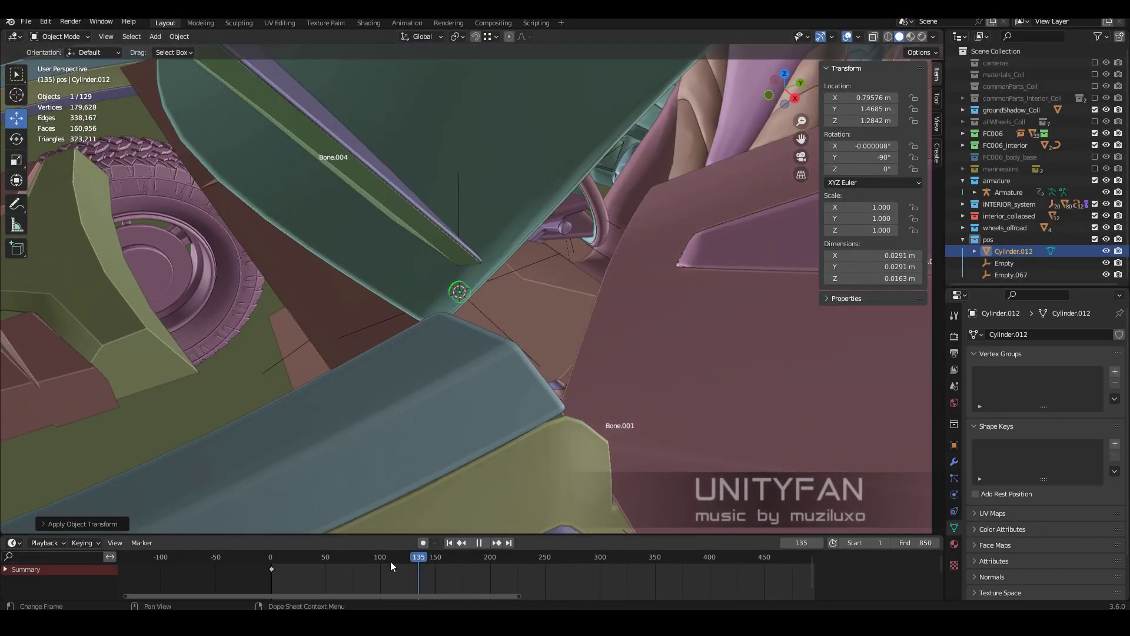
- Adjust the Cube.049 trunk body vertices near the hinge
key(shift+Left)
click(620, 321)
key(Tab)
scroll(526, 314, up, 3)
key(alt+a)
key(2)
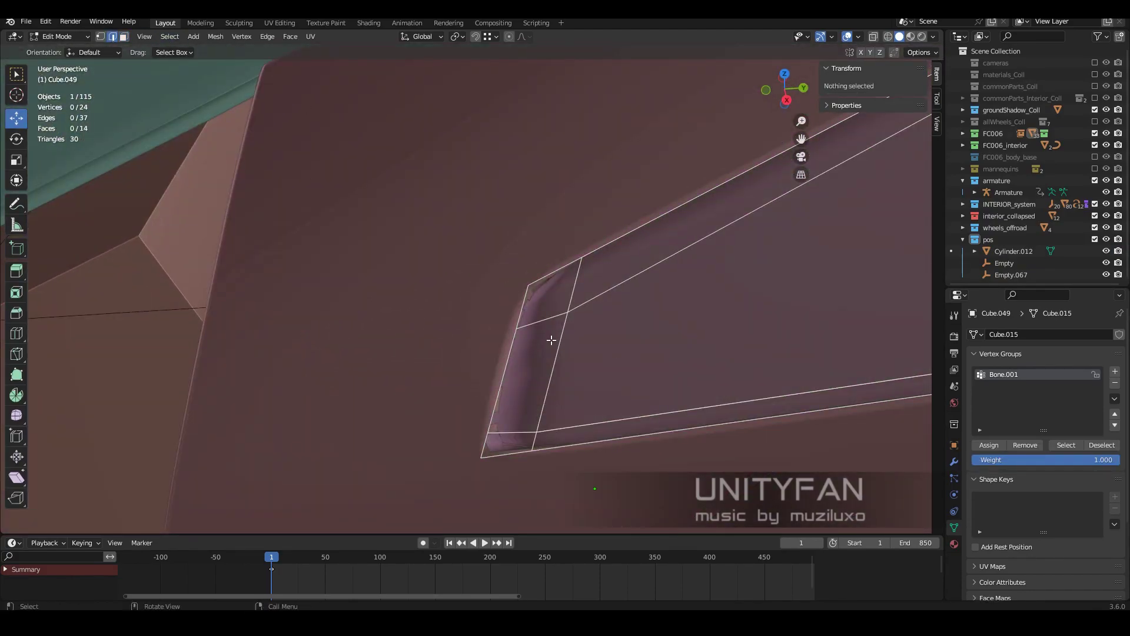
middle_drag(565, 378, 496, 397)
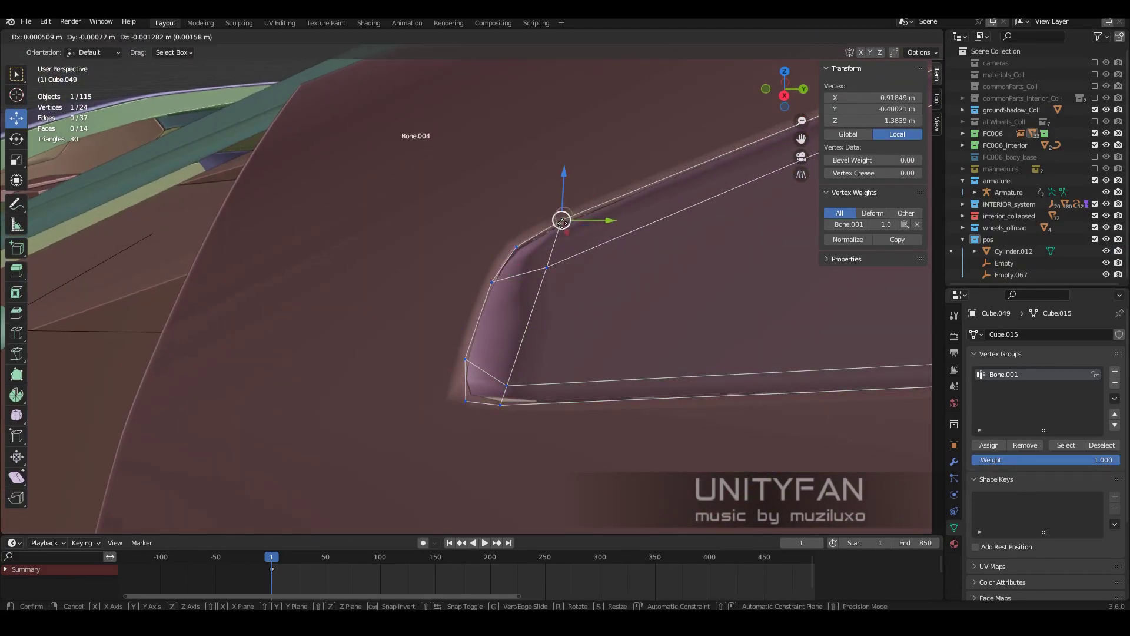
click(527, 242)
key(Tab)
- Add a plane at the hinge cylinder
mouse_move(507, 267)
middle_down()
mouse_move(439, 249)
mouse_move(591, 292)
middle_up()
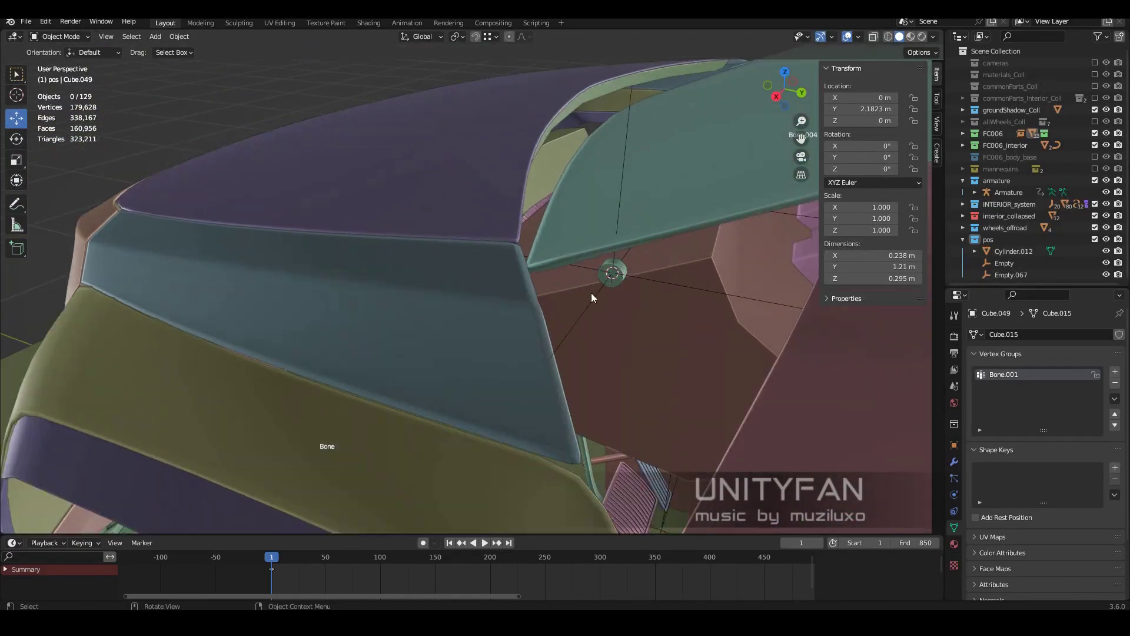
click(519, 276)
key(shift+a)
click(579, 273)
- Shrink the plane and rotate it 90° around X
key(Tab)
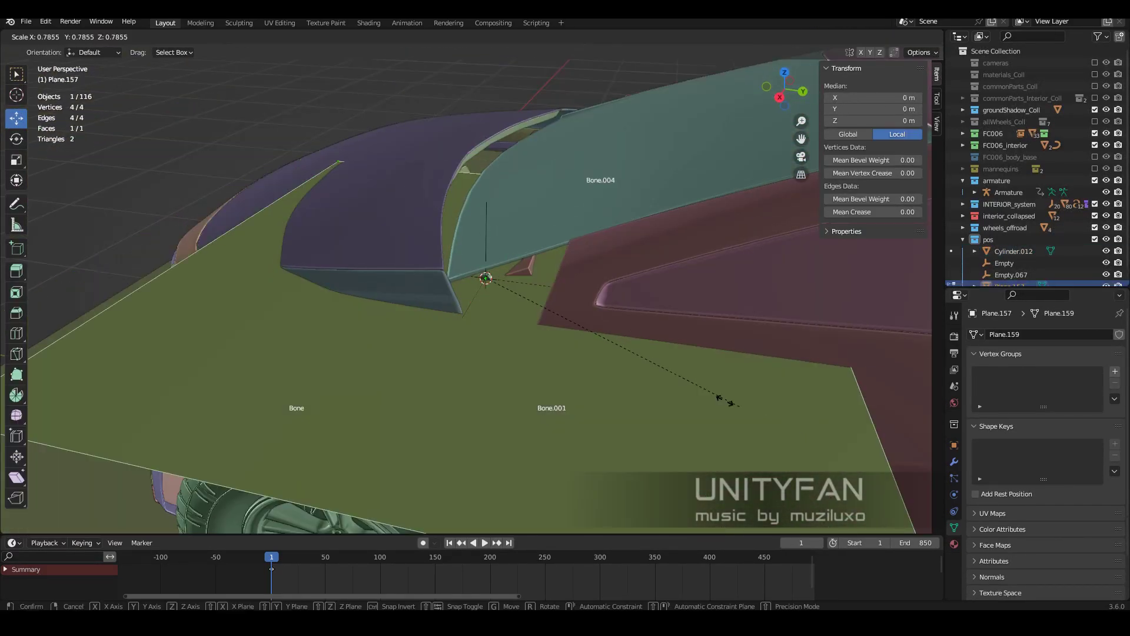
key(s)
click(615, 323)
key(r)
key(x)
key(9)
key(0)
key(Return)
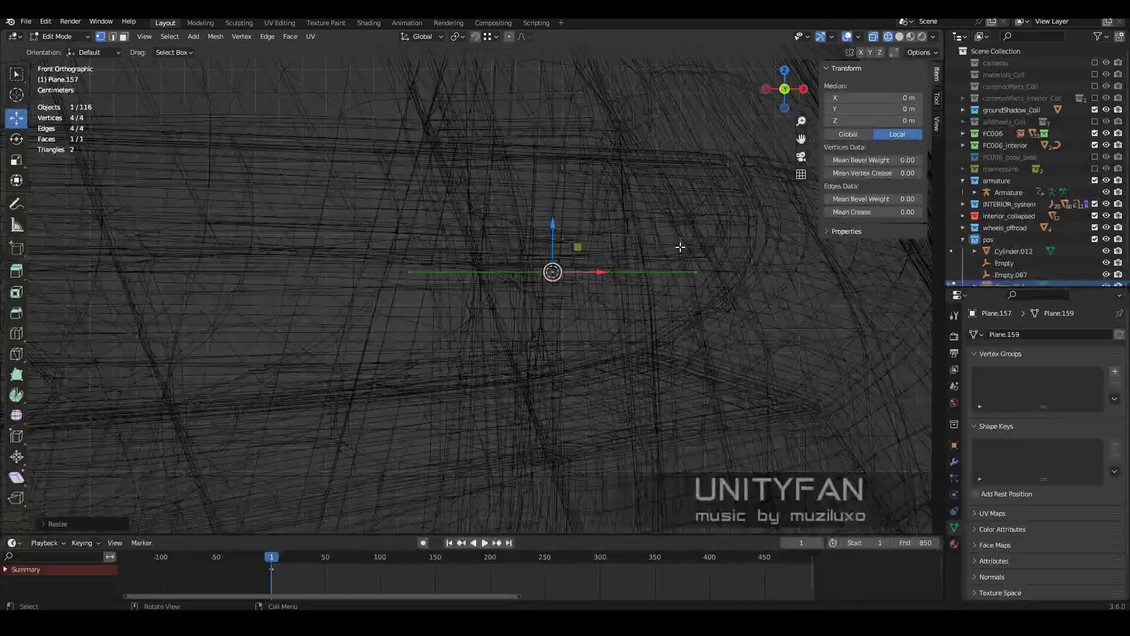
- Check the plane from the front and side views, then give it a 'Bone' vertex group
key(KP_1)
middle_drag(748, 355, 707, 361)
key(KP_3)
key(shift+z)
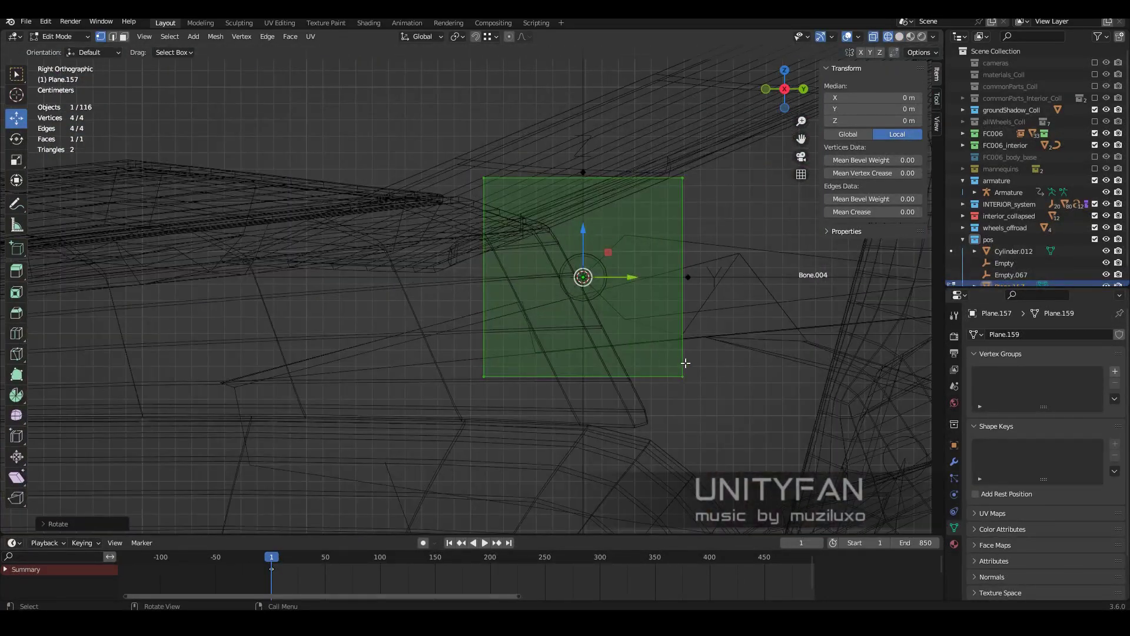
key(Tab)
key(shift+z)
middle_drag(729, 318, 500, 218)
click(1115, 371)
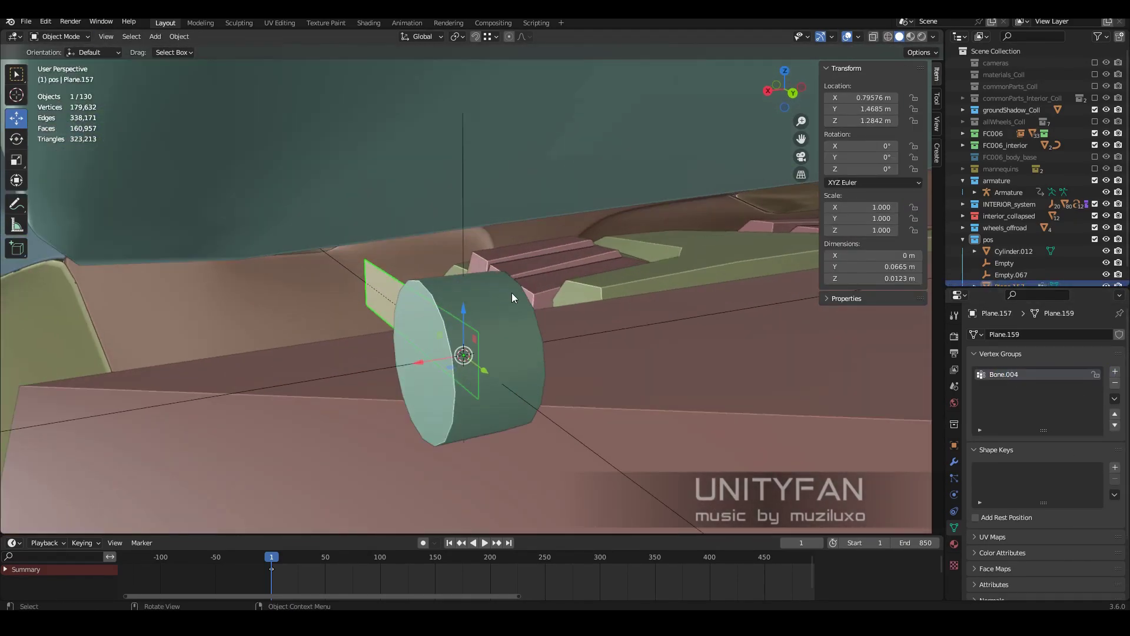
- Add a Solidify modifier to the plane with 0.004 m thickness
click(955, 461)
click(1045, 334)
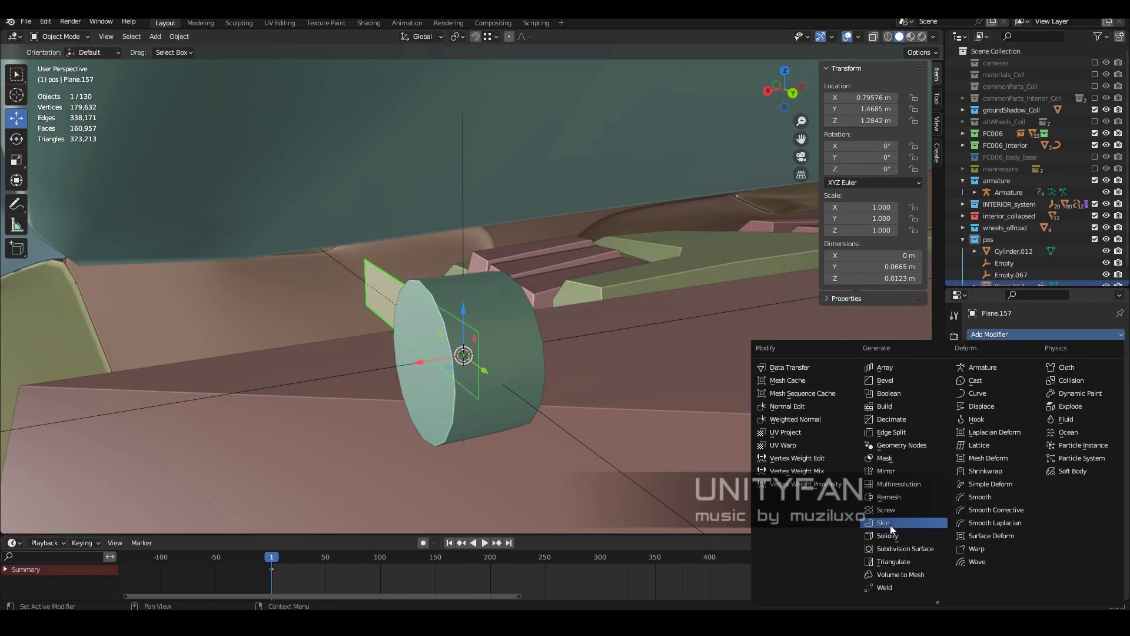
click(889, 523)
text(5)
key(Return)
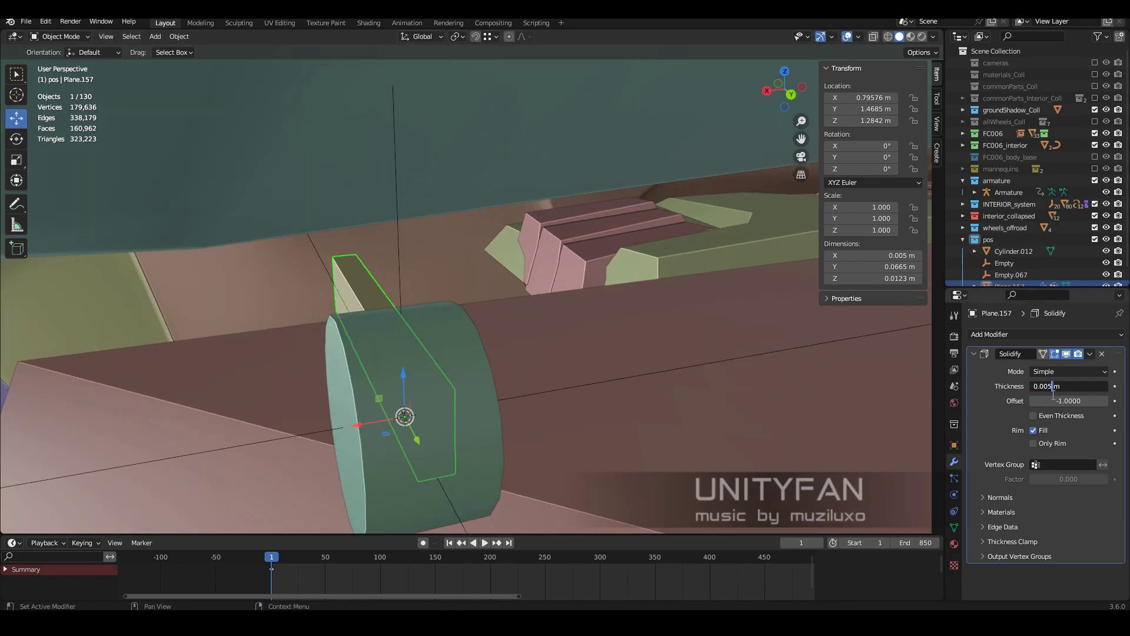
key(BackSpace)
text(4)
key(Return)
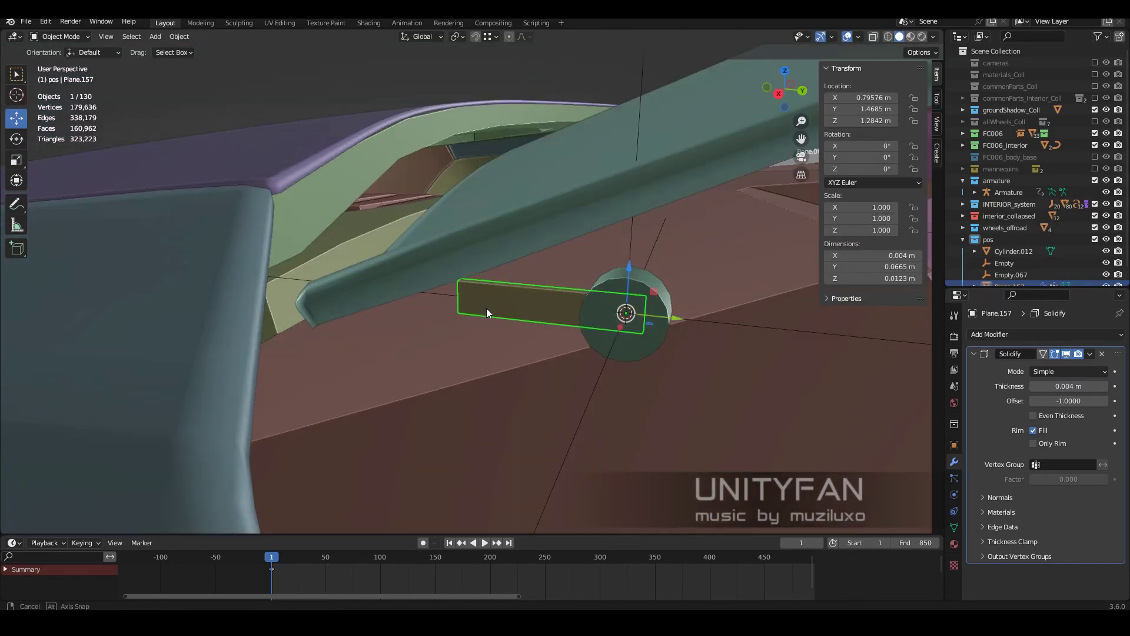
- Extrude the plane's outer edge into the hinge arm shape
mouse_move(486, 308)
middle_down()
mouse_move(430, 292)
mouse_move(599, 343)
middle_up()
key(Tab)
click(509, 297)
key(KP_3)
key(shift+z)
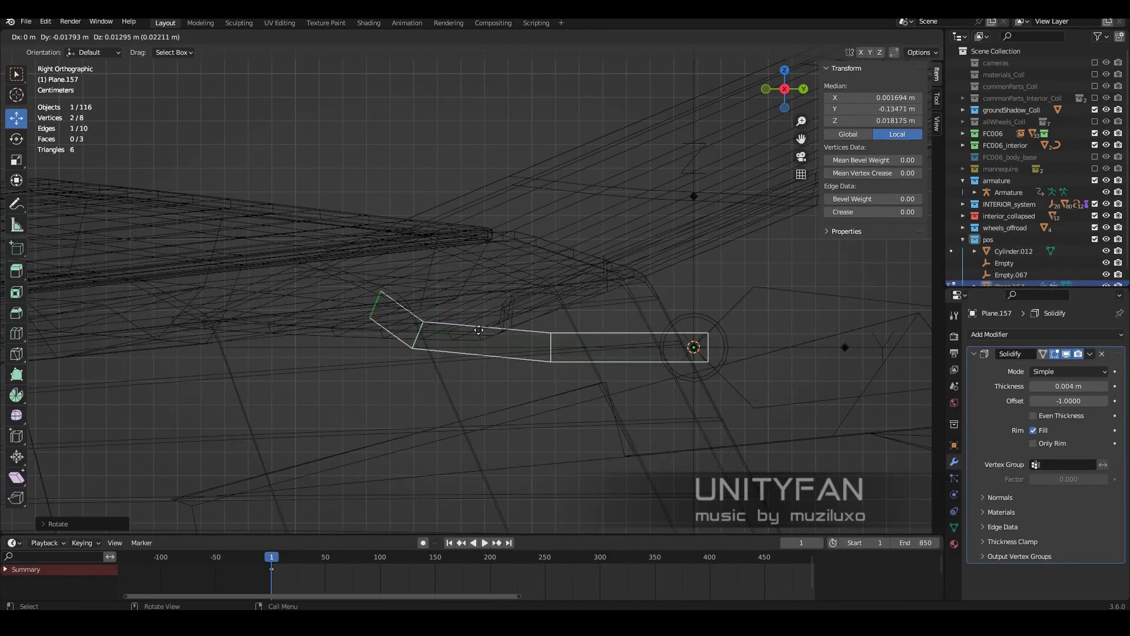
key(shift+z)
middle_drag(517, 347, 412, 306)
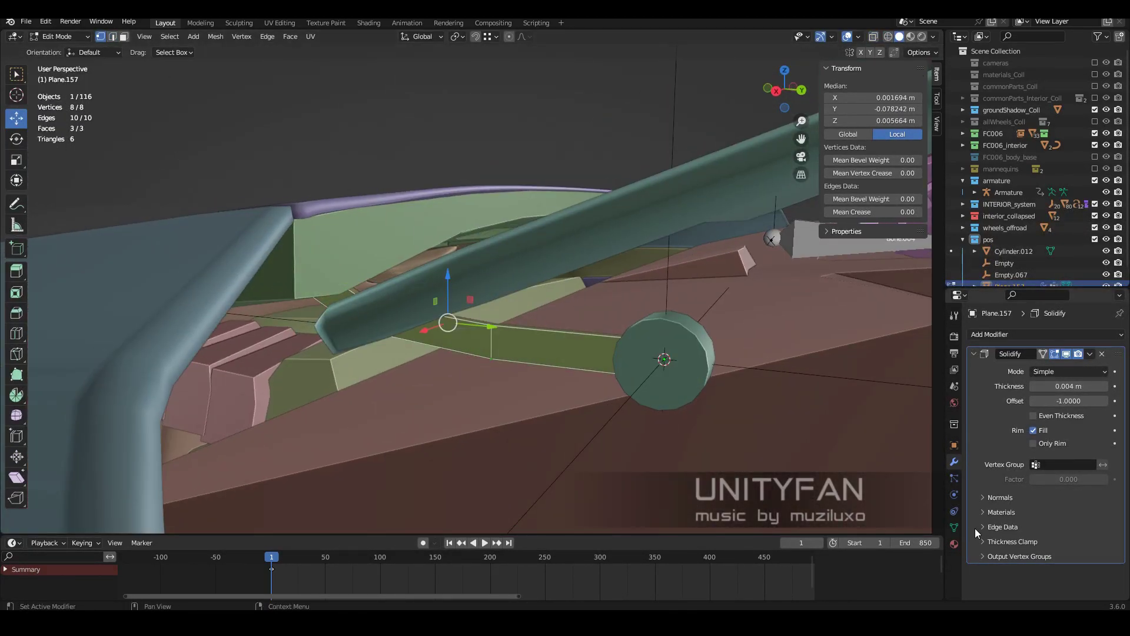
- Add an Armature modifier and play the animation to test the hinge arm
key(Tab)
click(954, 528)
drag(377, 556, 391, 552)
key(Escape)
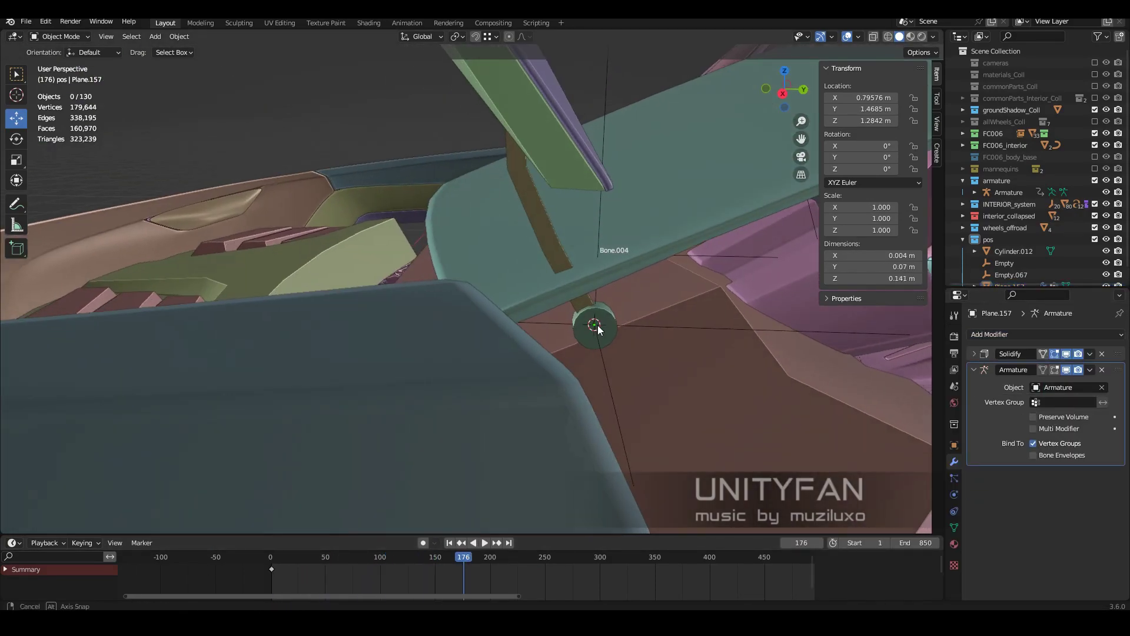
- Refine the arm from the right side view, then select the cylinder and arm for a mechanisms collection
middle_drag(598, 325, 535, 253)
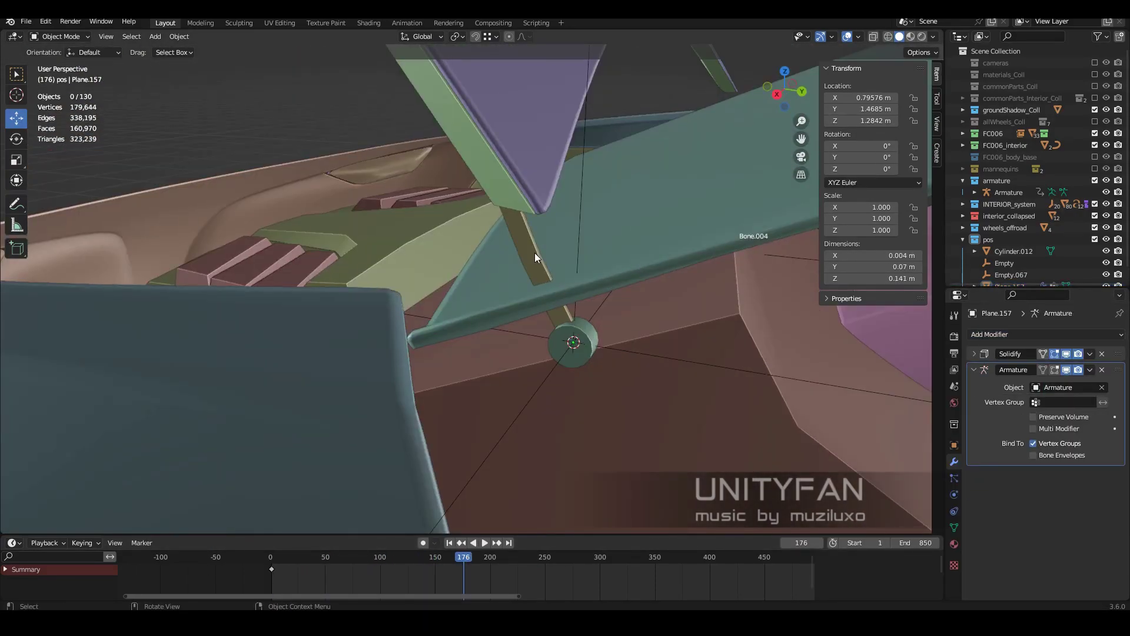
key(Tab)
key(space)
key(KP_3)
key(z)
click(538, 344)
mouse_move(538, 343)
middle_down()
mouse_move(638, 338)
mouse_move(653, 315)
mouse_move(763, 369)
mouse_move(769, 358)
mouse_move(598, 381)
mouse_move(602, 334)
mouse_move(606, 350)
mouse_move(578, 350)
middle_up()
key(Tab)
key(shift+z)
key(shift+z)
key(shift+z)
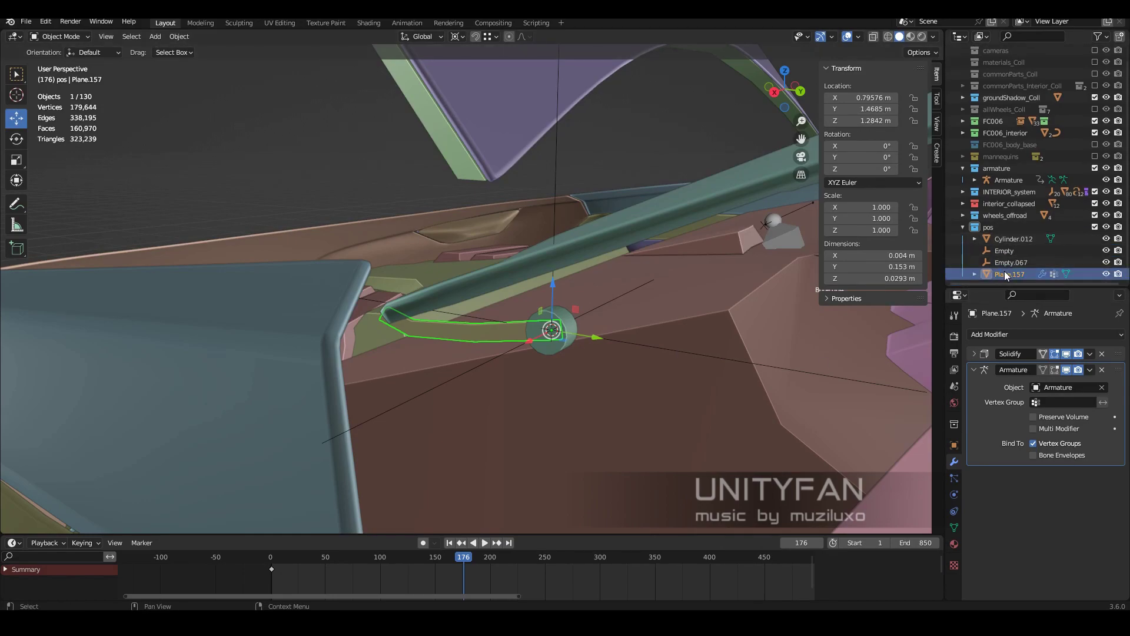
ctrl+click(1009, 239)
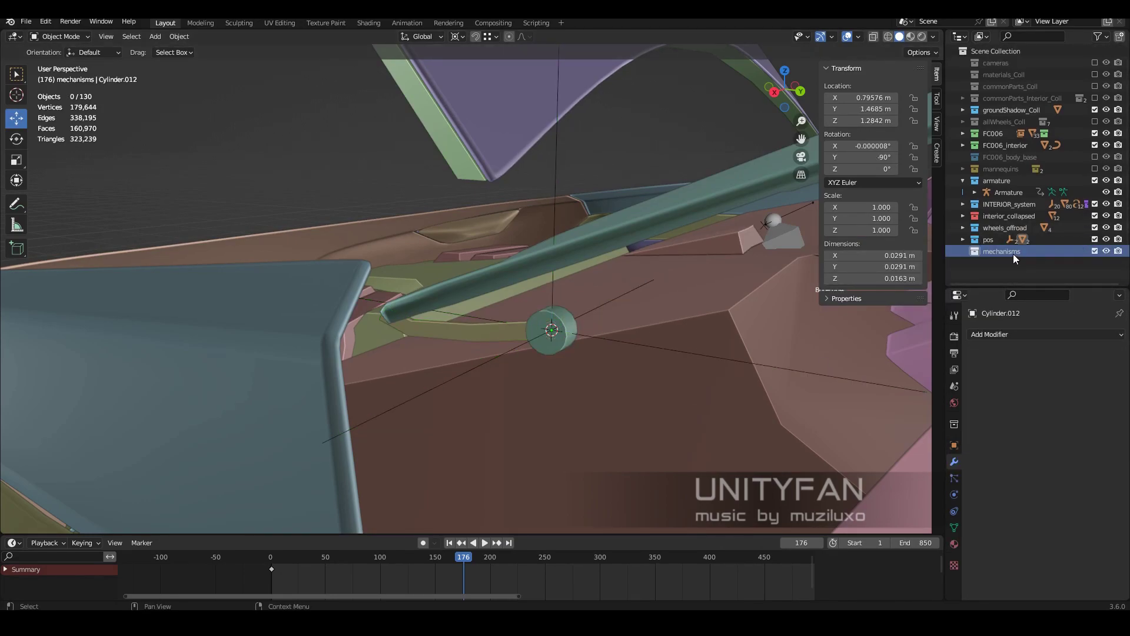
right_click(995, 257)
- Tag the mechanisms collection green and move the hinge parts into it
click(1040, 256)
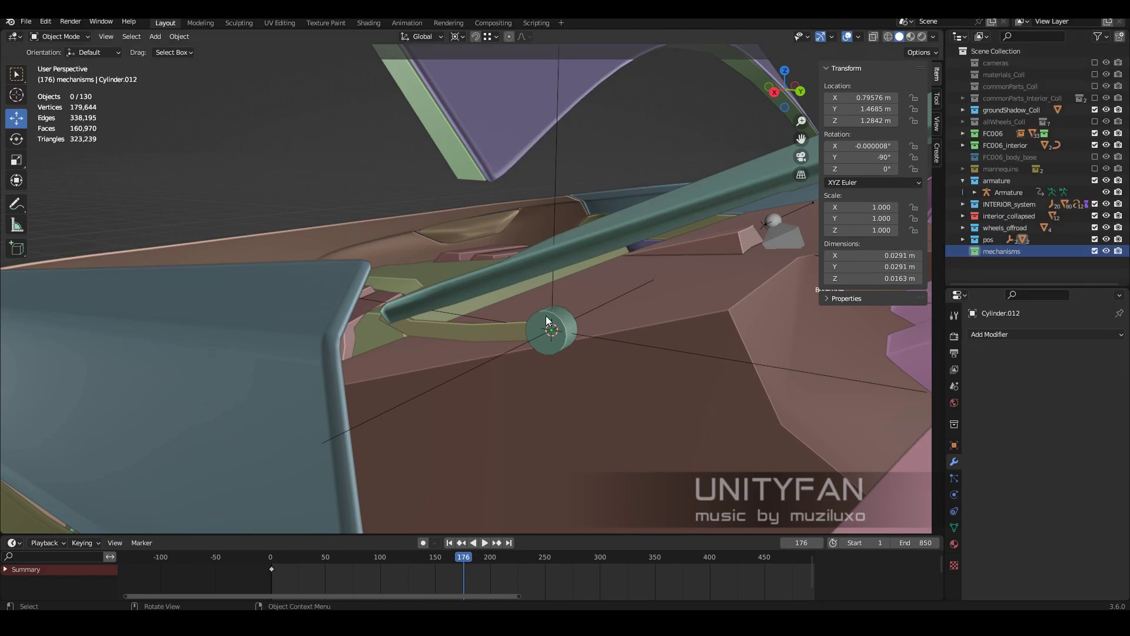
click(499, 542)
mouse_move(595, 340)
middle_down()
mouse_move(469, 274)
mouse_move(574, 307)
mouse_move(561, 326)
middle_up()
key(alt+a)
- Add a circle at the hinge and scale it to a small ring
key(shift+a)
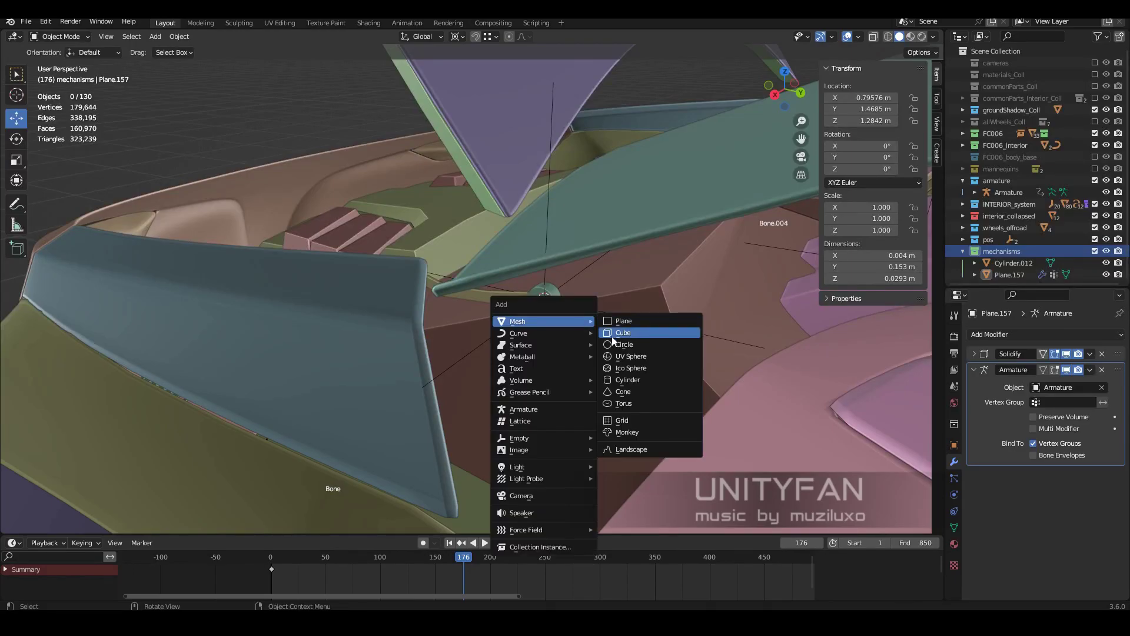
click(624, 344)
key(KP_1)
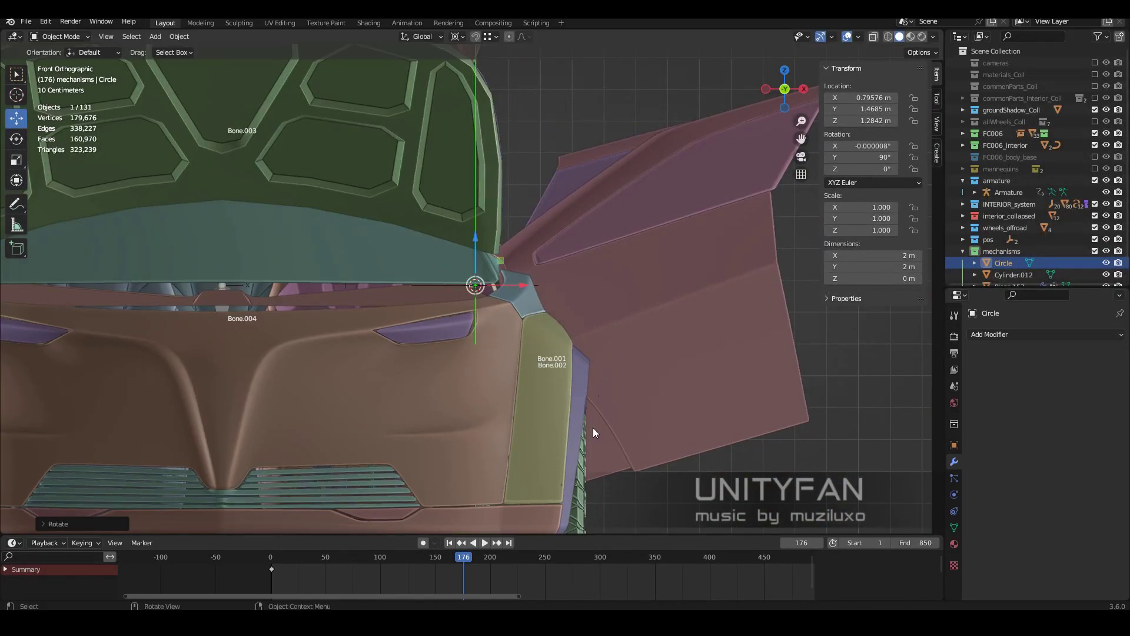
mouse_move(592, 427)
middle_down()
mouse_move(566, 362)
mouse_move(673, 322)
mouse_move(501, 335)
middle_up()
key(s)
click(567, 363)
- Delete the end face of the hinge arm in wireframe side view
click(502, 334)
key(KP_3)
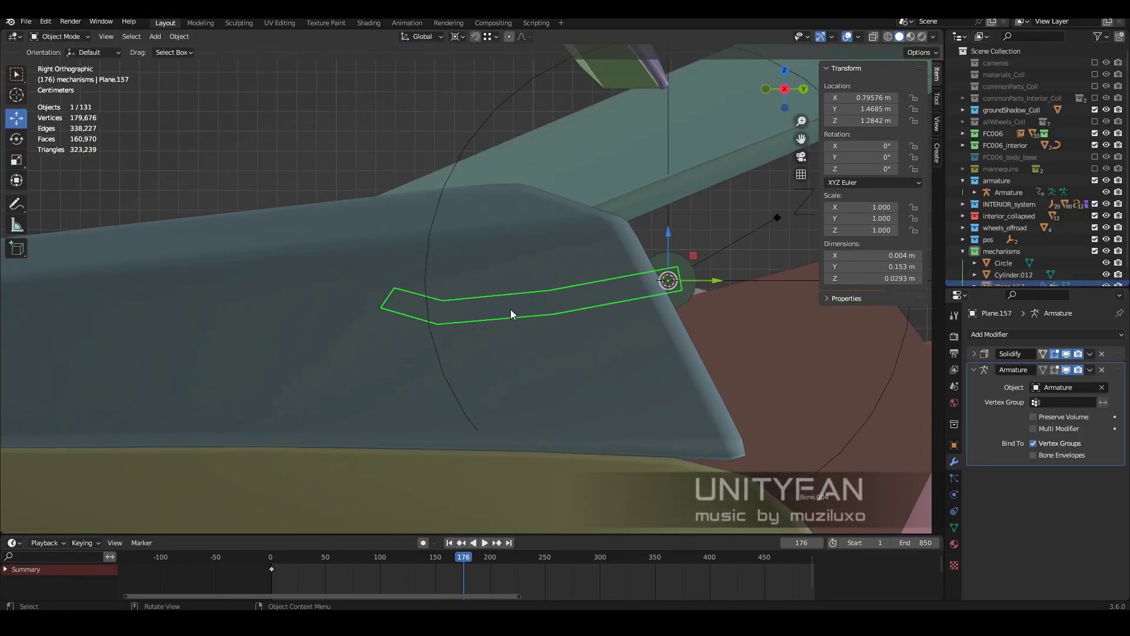
key(Tab)
key(shift+z)
key(KP_Decimal)
key(x)
click(589, 340)
scroll(613, 169, down, 3)
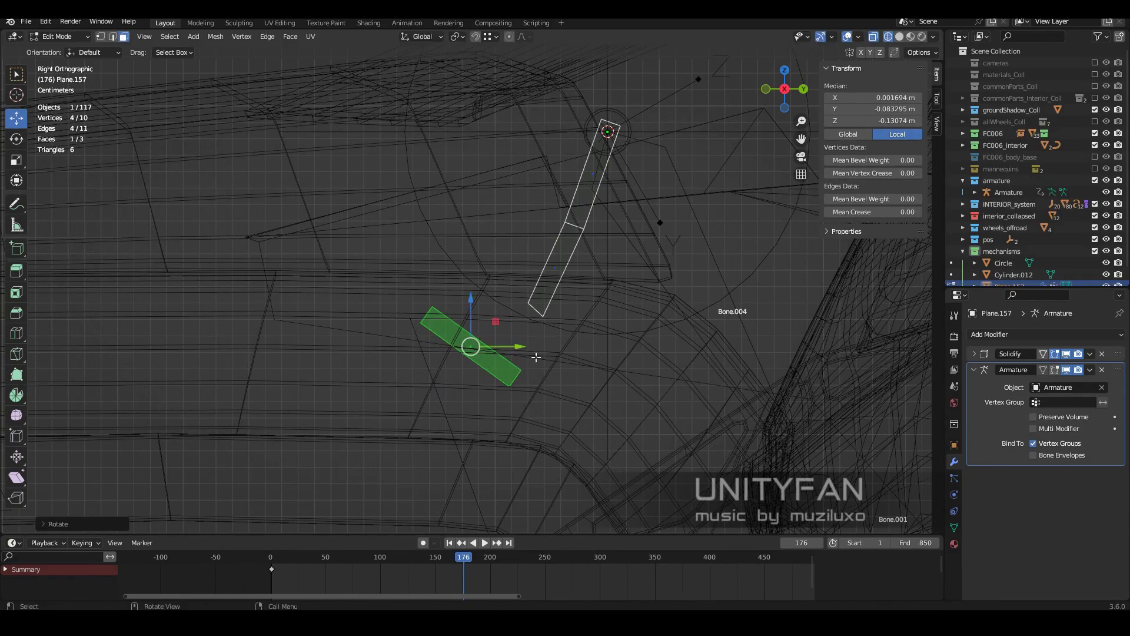
- Bridge the two open edges of the arm with a new face
click(482, 259)
scroll(621, 251, up, 2)
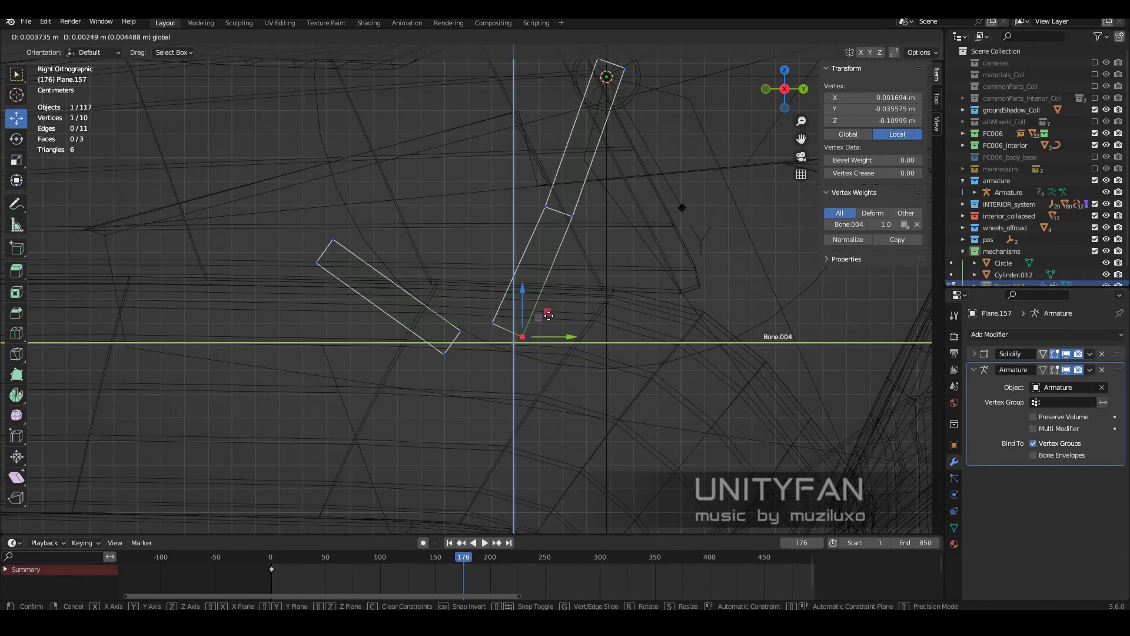
shift+click(457, 348)
right_click(516, 326)
click(517, 325)
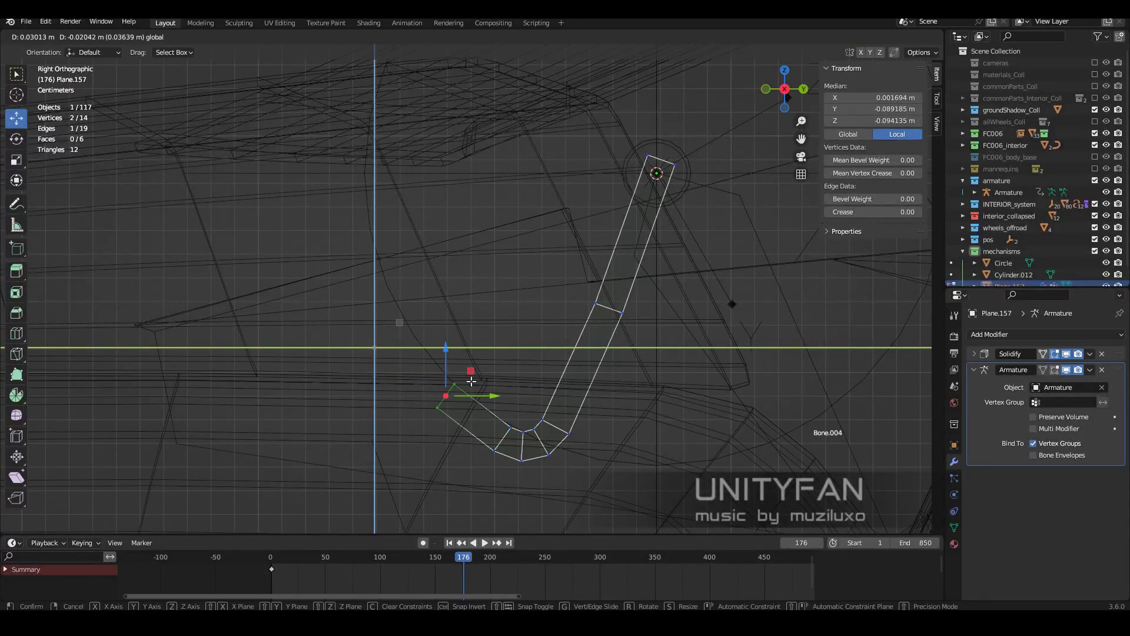
- Extrude and rotate successive segments to bend the arm into a curved gooseneck
click(471, 382)
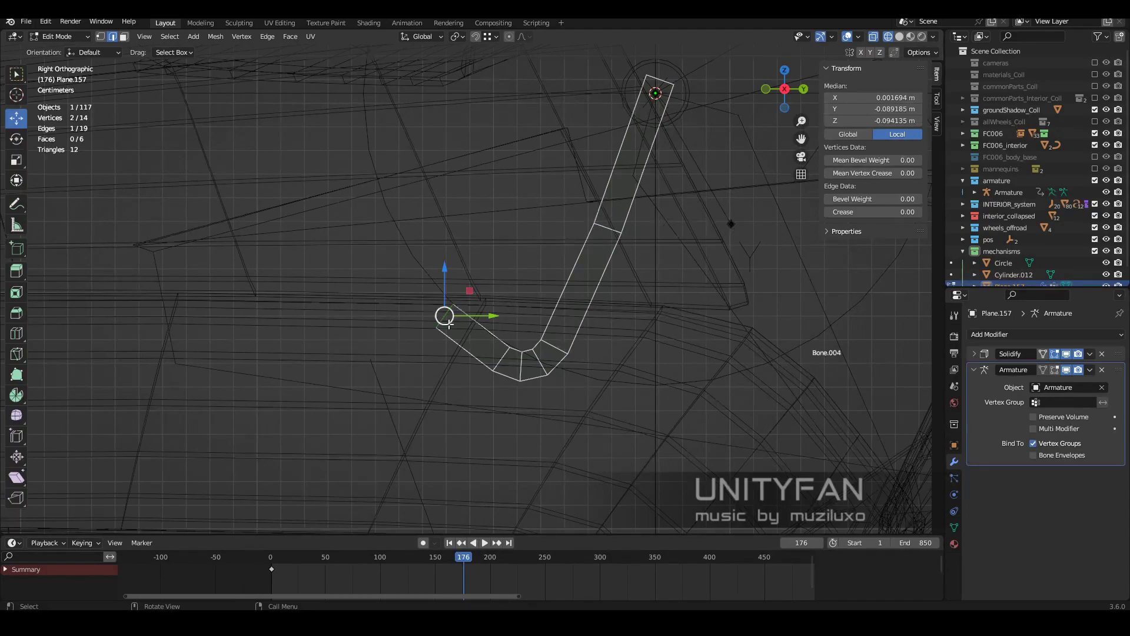
key(r)
scroll(508, 377, up, 2)
key(e)
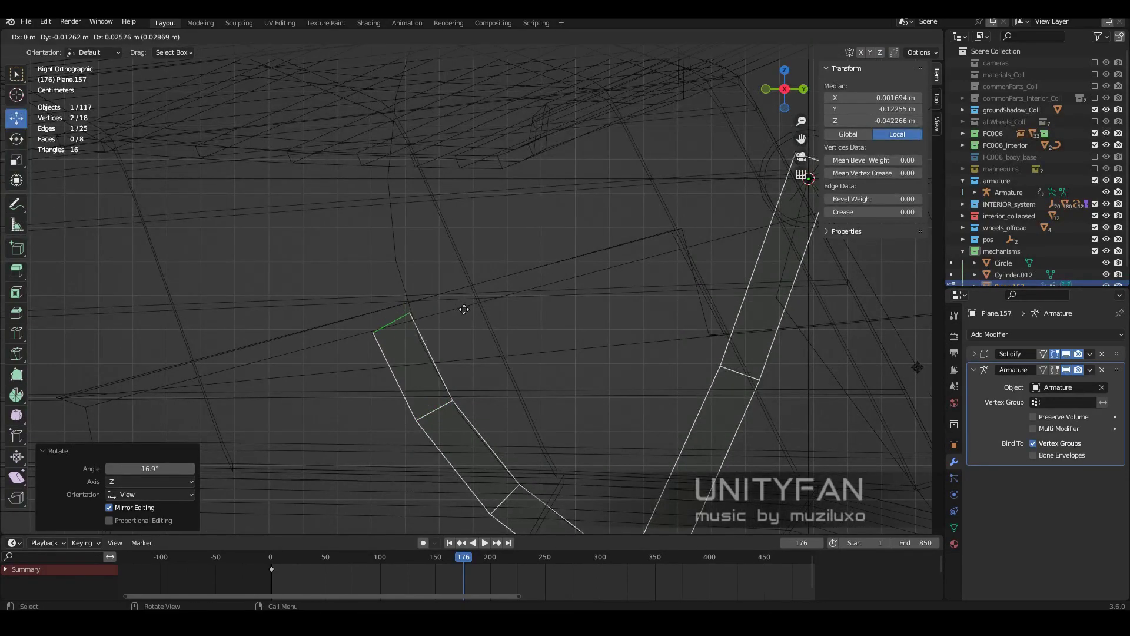
key(e)
key(e)
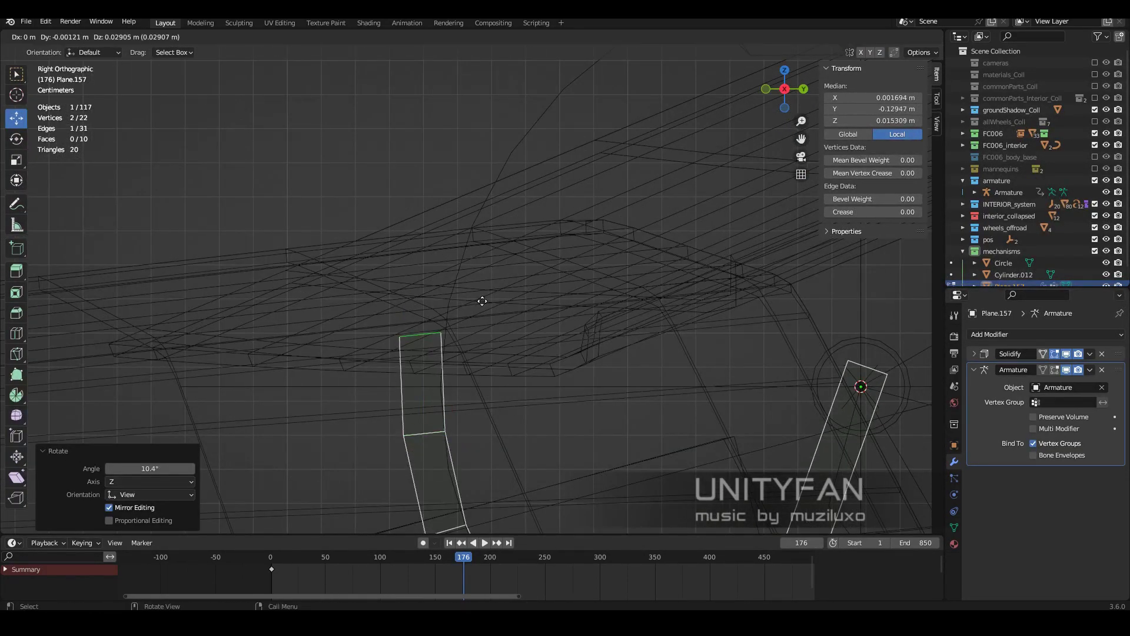
key(e)
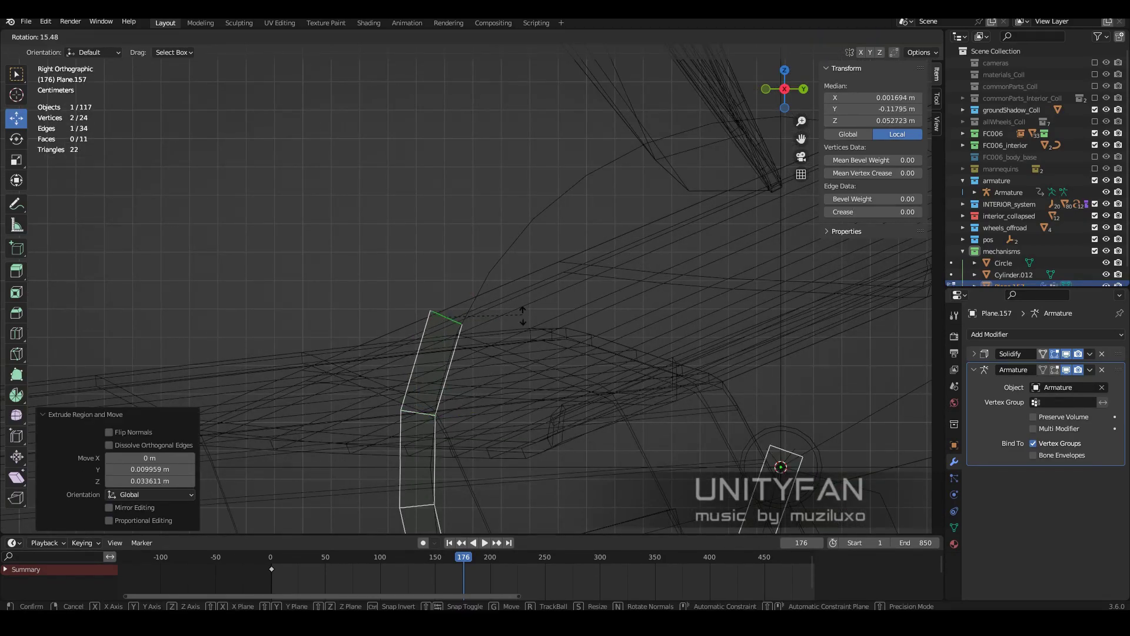
click(522, 316)
key(e)
click(555, 306)
key(e)
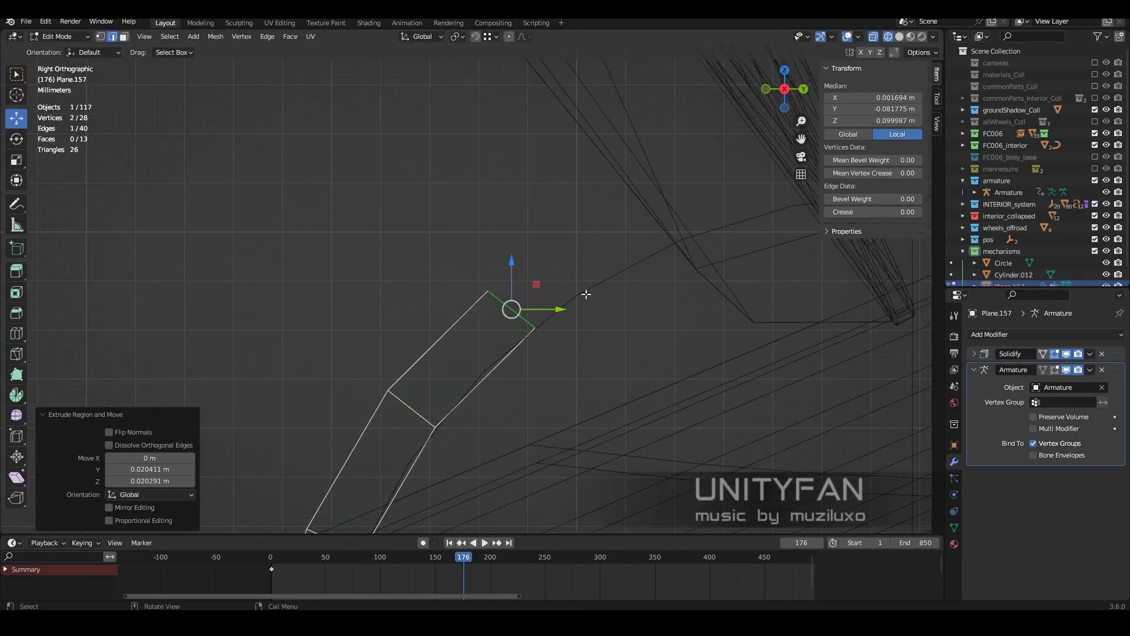
key(r)
click(515, 346)
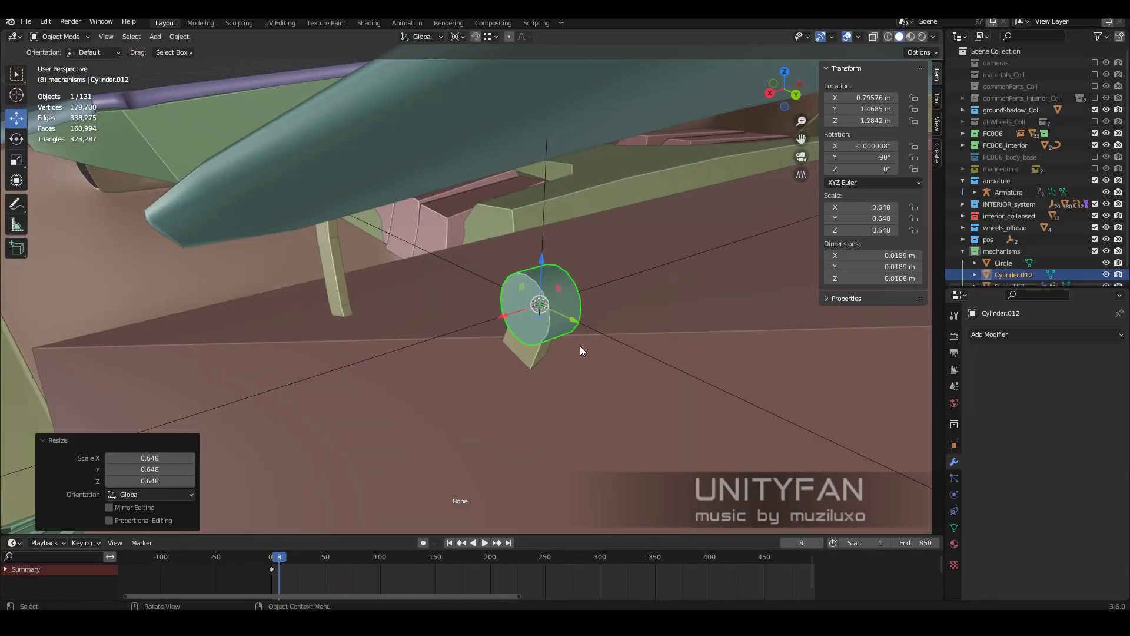
- Select a vertex path along the curved hinge arm and move it
middle_drag(580, 349, 536, 345)
click(546, 288)
mouse_move(546, 287)
middle_down()
mouse_move(485, 317)
mouse_move(504, 316)
middle_up()
key(Tab)
ctrl+click(452, 355)
mouse_move(501, 378)
middle_down()
mouse_move(452, 354)
mouse_move(447, 329)
middle_up()
click(406, 346)
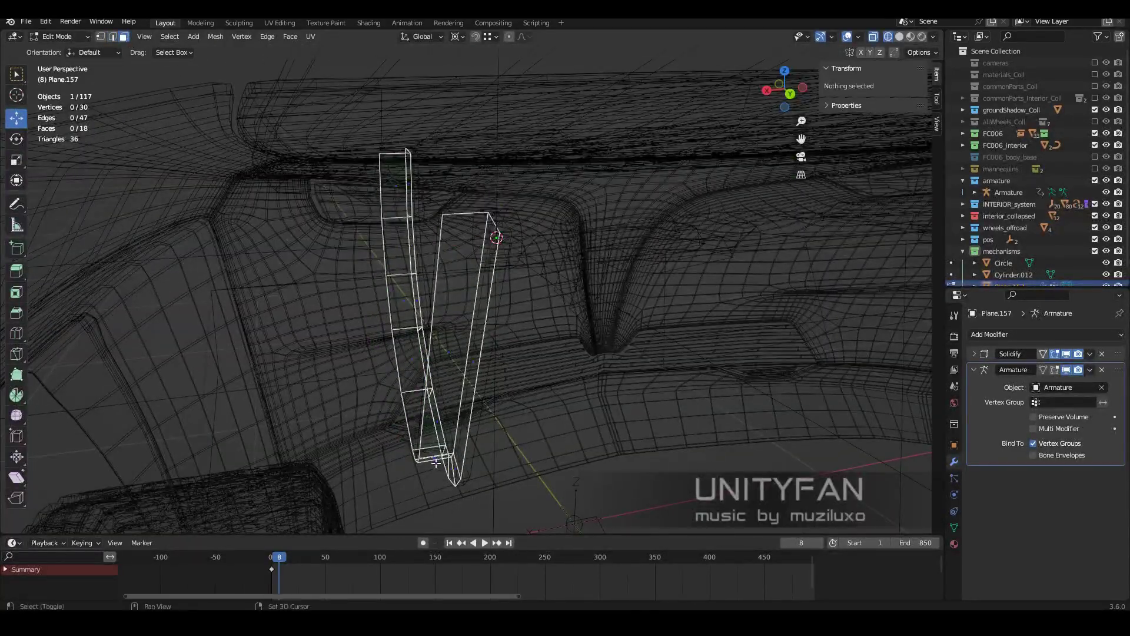
- Separate the selected part of the arm into its own object, Plane.158
key(p)
key(Tab)
middle_drag(438, 457, 440, 295)
click(441, 294)
key(Tab)
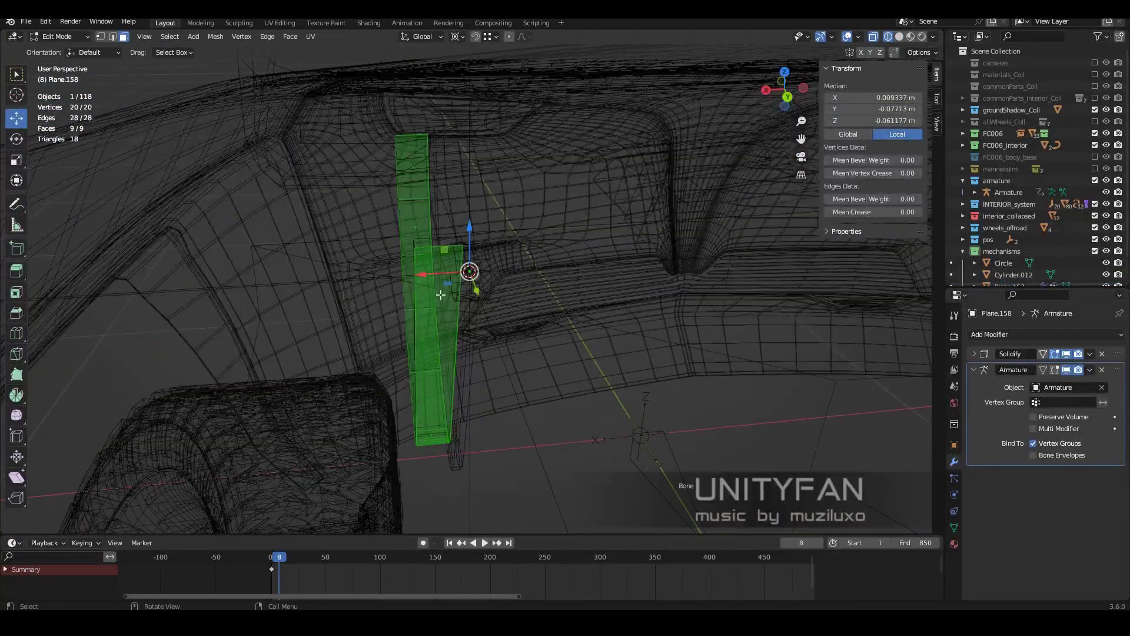
click(525, 312)
key(Tab)
- Select the hinge pin, then add and dissolve a loop cut on Plane.158
click(507, 307)
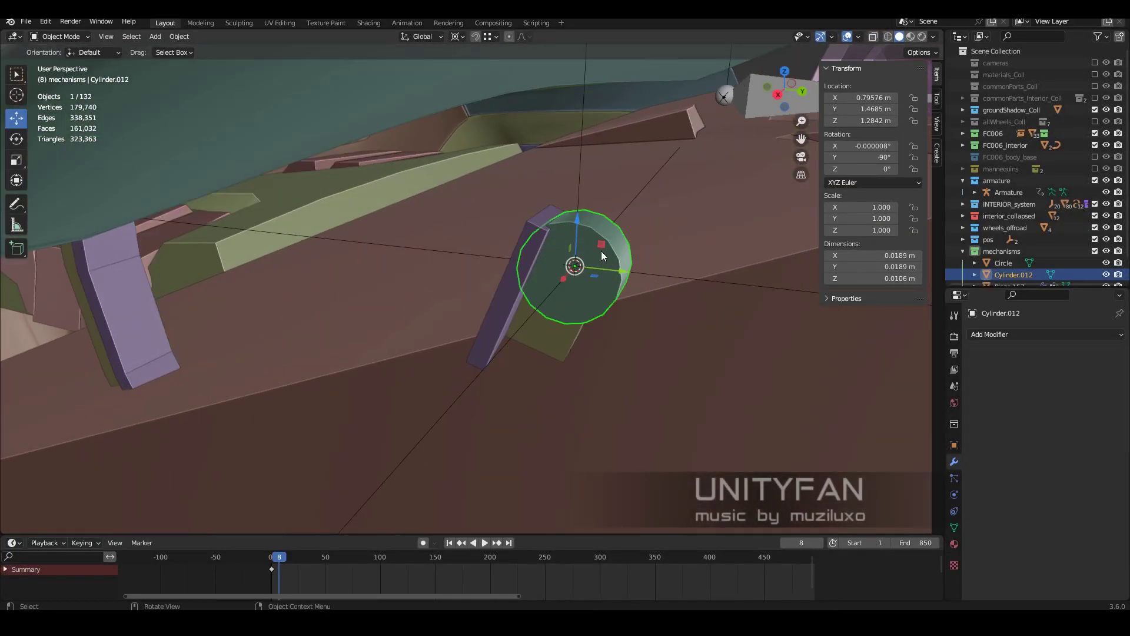
mouse_move(602, 251)
middle_down()
mouse_move(588, 326)
mouse_move(647, 377)
middle_up()
middle_drag(484, 369, 530, 294)
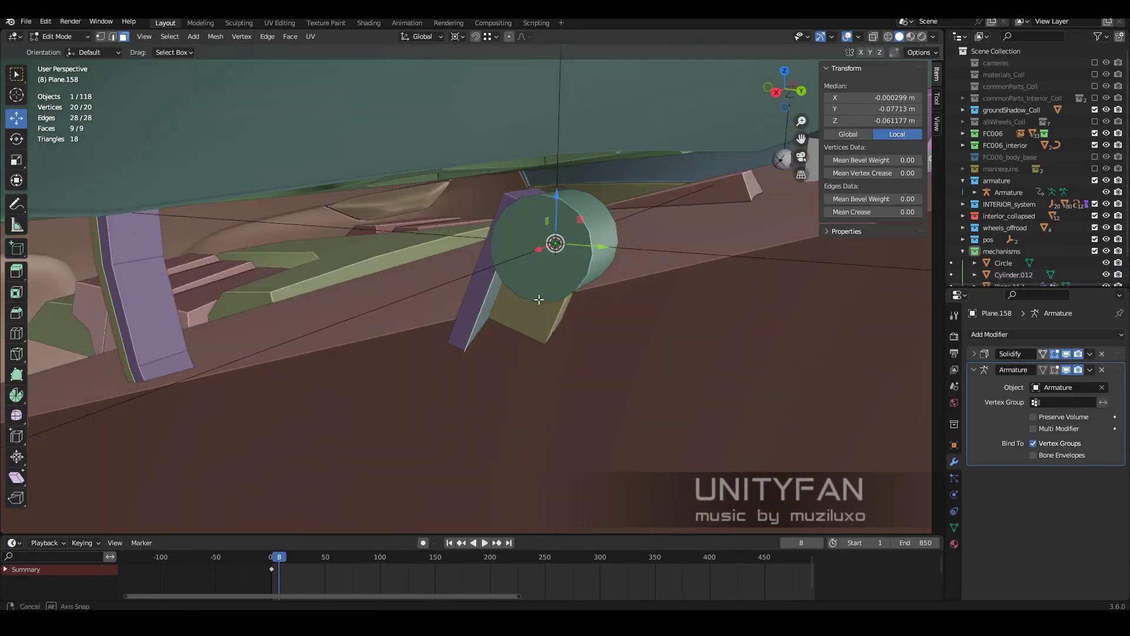
key(shift+z)
key(Tab)
drag(439, 371, 442, 359)
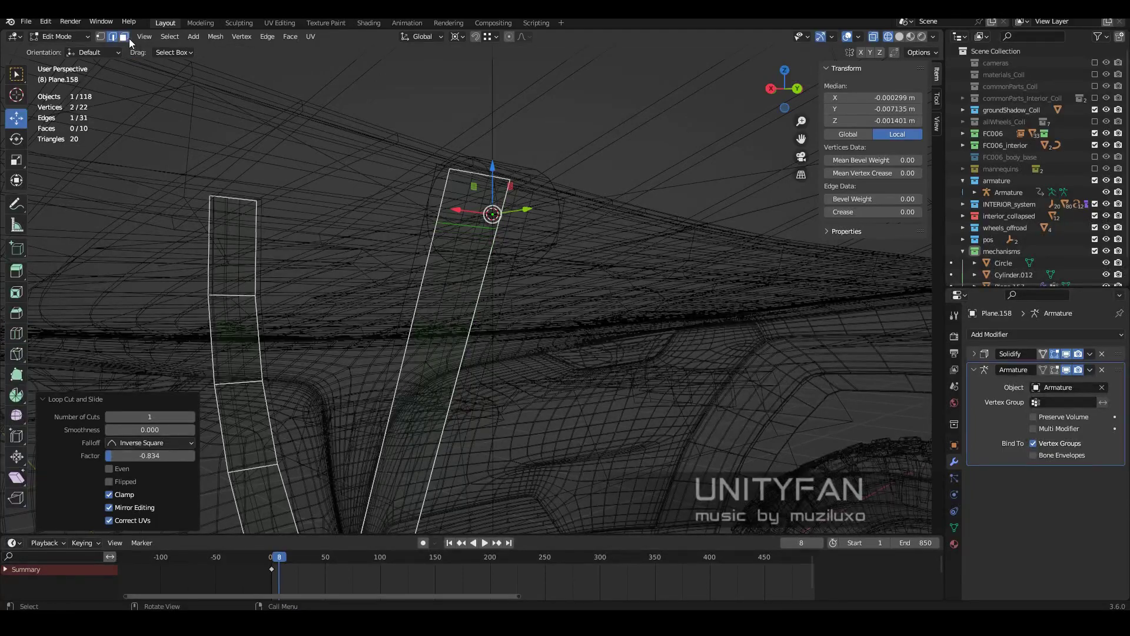
key(ctrl+x)
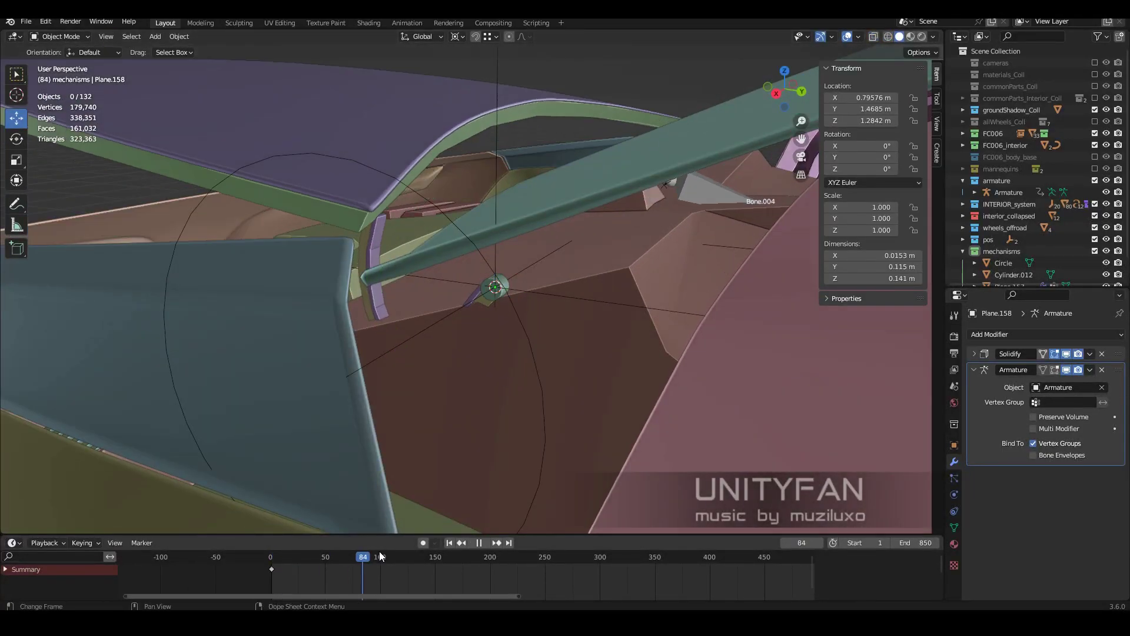
- Apply Shade Auto Smooth to the curved hinge arm
right_click(418, 295)
click(418, 296)
mouse_move(418, 295)
middle_down()
mouse_move(398, 316)
mouse_move(629, 346)
mouse_move(606, 301)
middle_up()
click(606, 301)
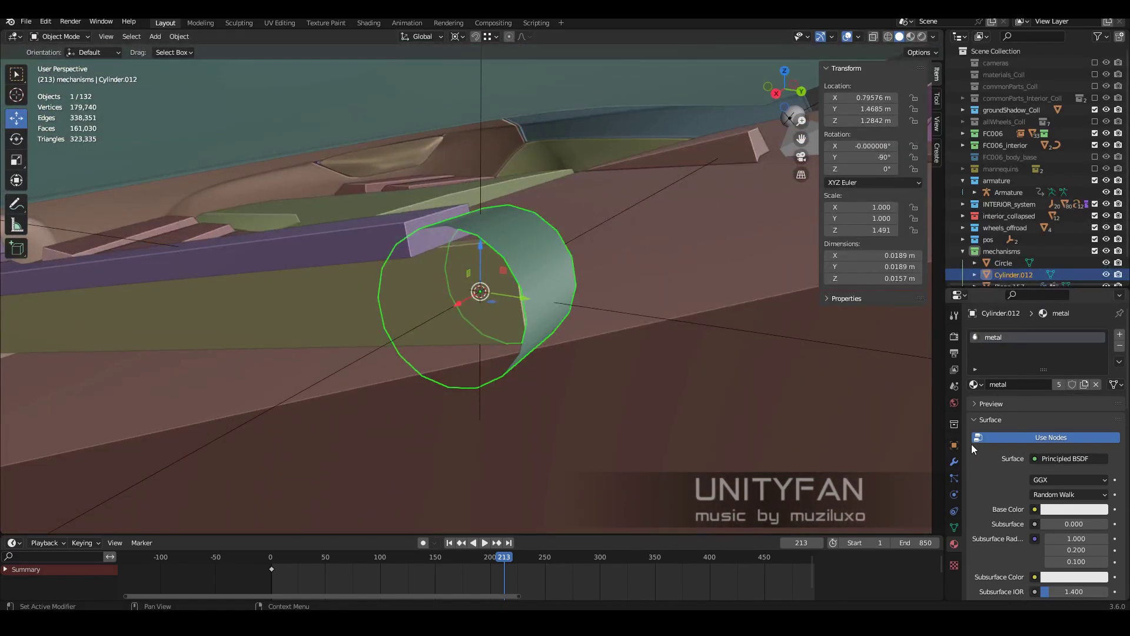
- Add a 0.004 m Solidify modifier to the hinge pin Cylinder.012
click(1045, 334)
click(888, 536)
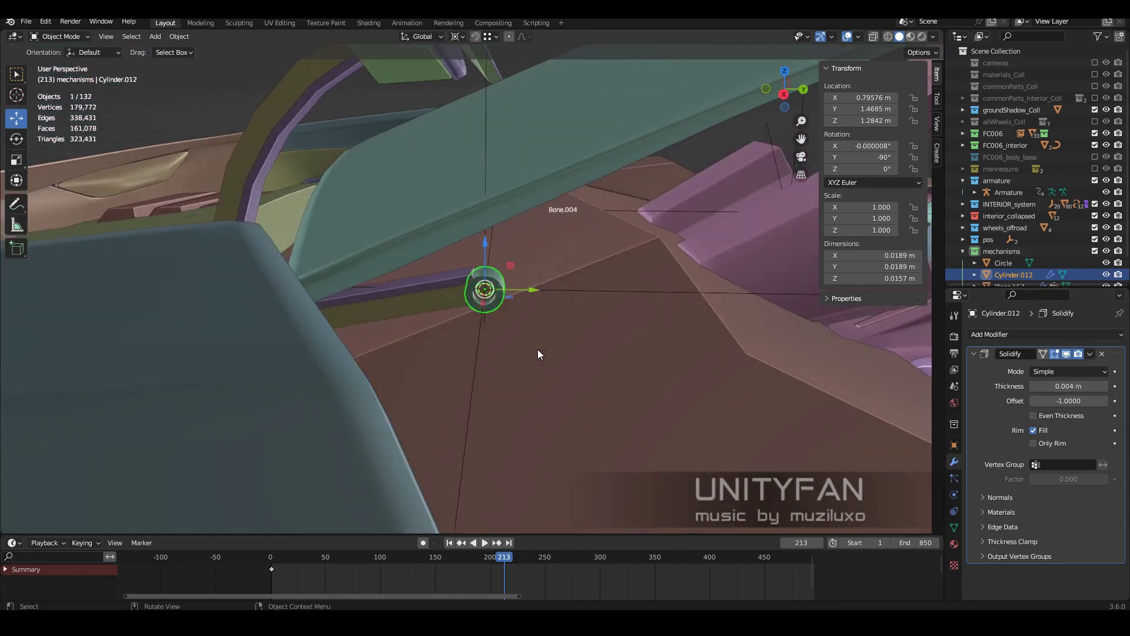
middle_drag(538, 349, 579, 127)
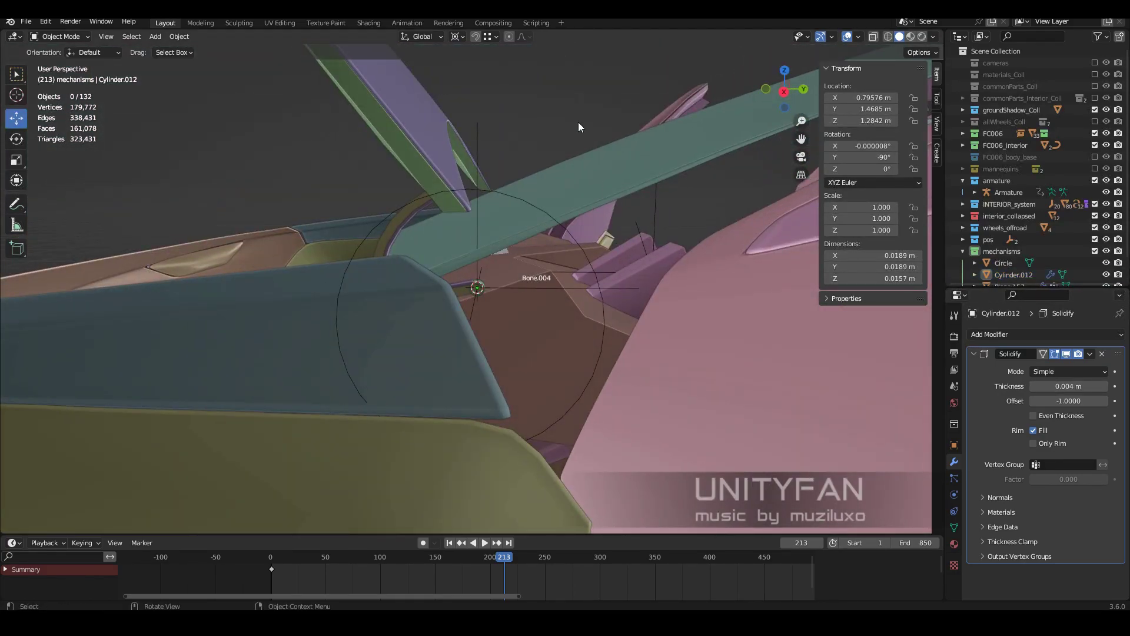
mouse_move(578, 122)
middle_down()
mouse_move(521, 204)
mouse_move(577, 285)
mouse_move(314, 203)
middle_up()
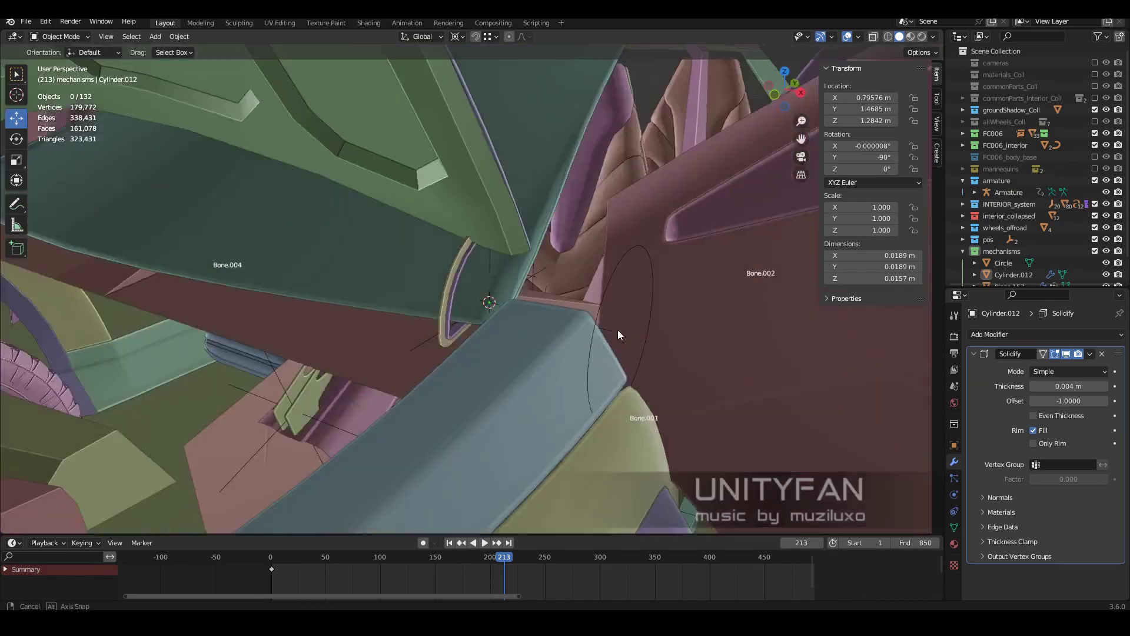
alt+scroll(589, 269, up, 20)
- Isolate hinge arm Plane.157 in Edit Mode and rotate its selection 90° on Z
click(589, 270)
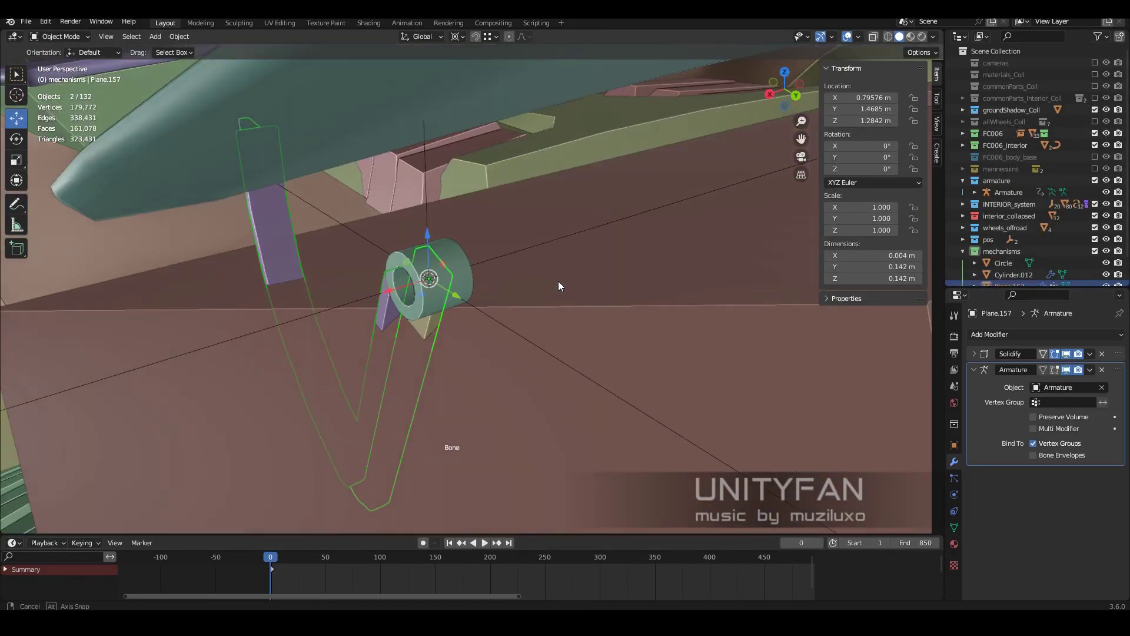
key(KP_Divide)
key(Tab)
middle_drag(490, 316, 516, 278)
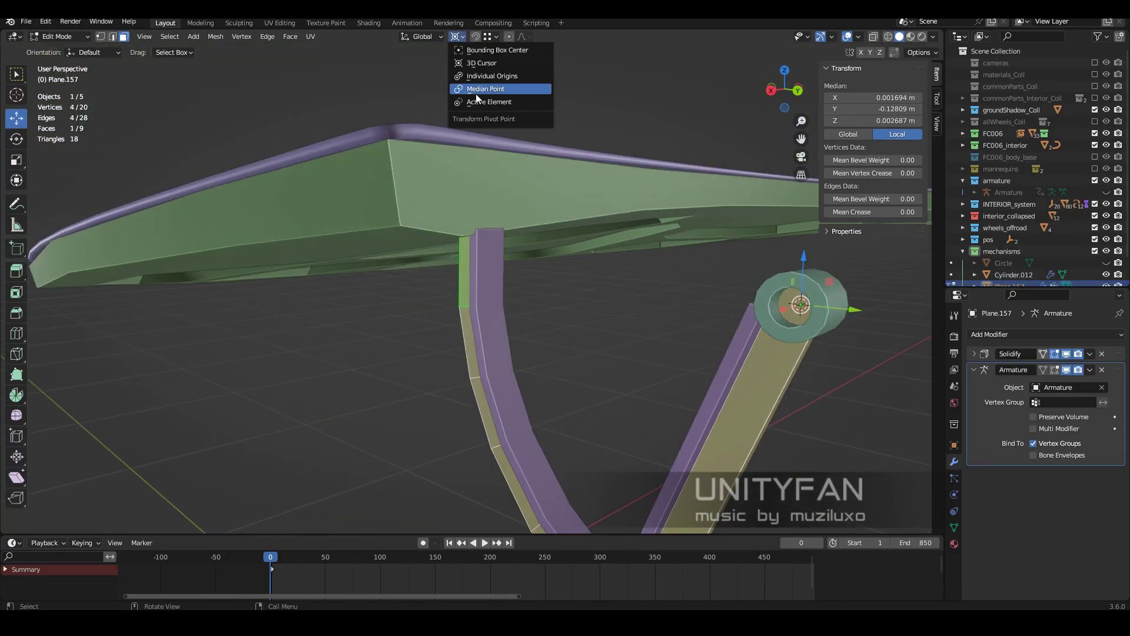
click(476, 90)
key(KP_1)
key(KP_Decimal)
key(shift+z)
click(538, 426)
key(z)
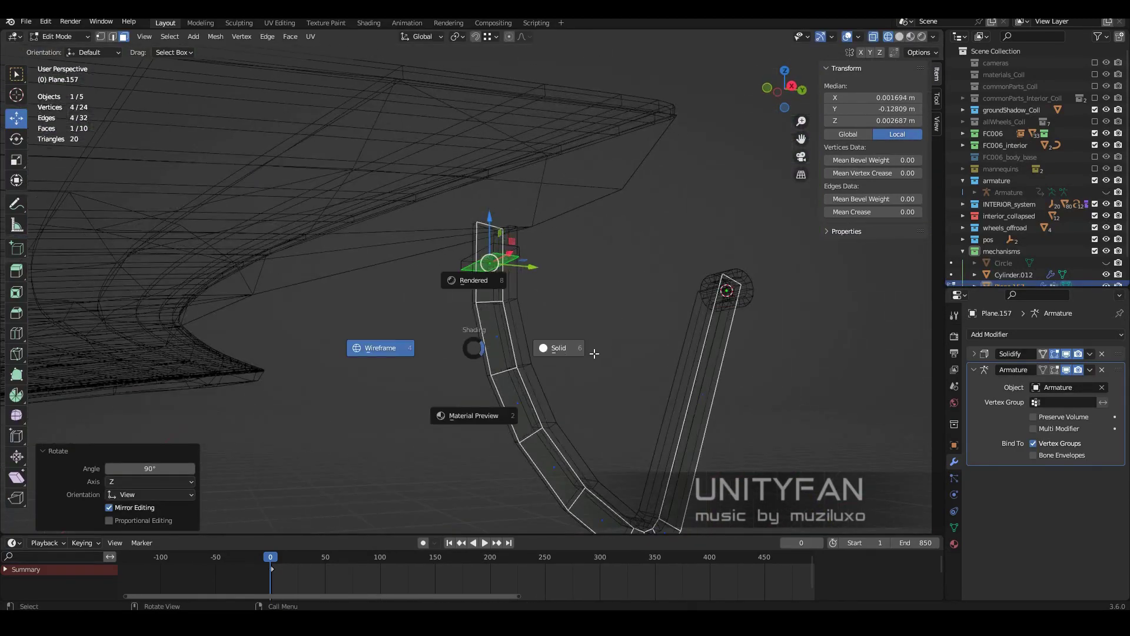
click(551, 346)
middle_drag(550, 346, 467, 282)
middle_drag(532, 442, 500, 247)
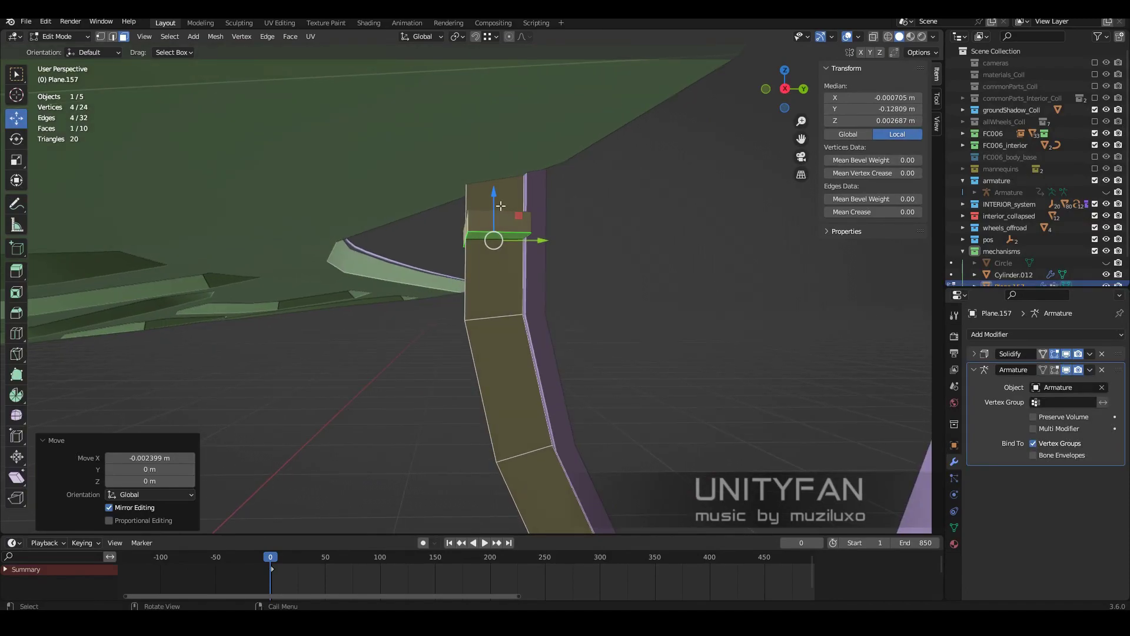
- In edge mode, move the arm's top edge along the Y axis
key(2)
click(465, 235)
drag(464, 252, 528, 231)
key(g)
key(y)
click(528, 231)
mouse_move(528, 231)
middle_down()
mouse_move(586, 269)
mouse_move(493, 330)
middle_up()
click(569, 259)
- From top view, flatten the selected edge by scaling it to 0 on X
key(KP_7)
key(shift+z)
scroll(493, 352, up, 3)
key(s)
key(x)
key(0)
key(Return)
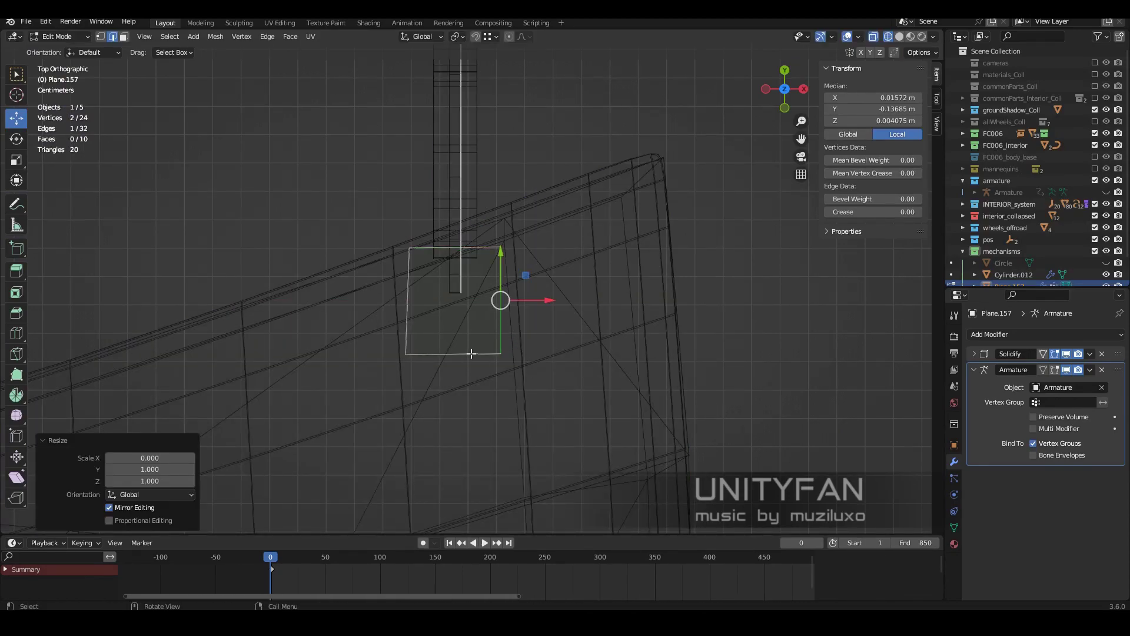
key(s)
key(x)
key(0)
click(451, 353)
- Select the arm's top vertex and reposition its edges along Y
key(shift+z)
middle_drag(451, 352, 392, 292)
key(shift+z)
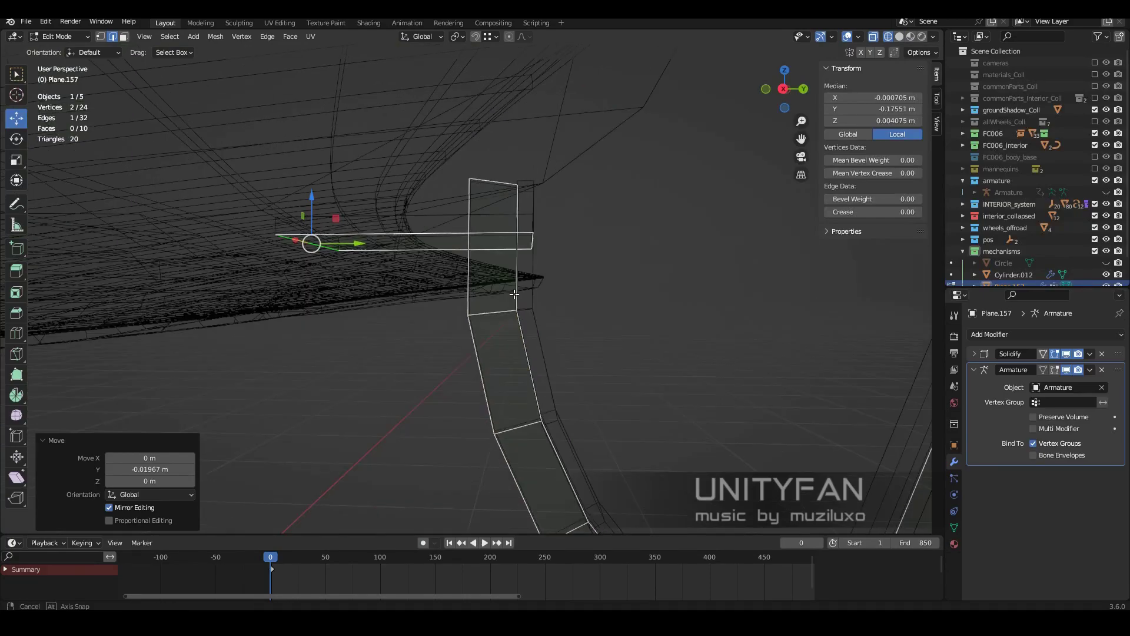
click(537, 135)
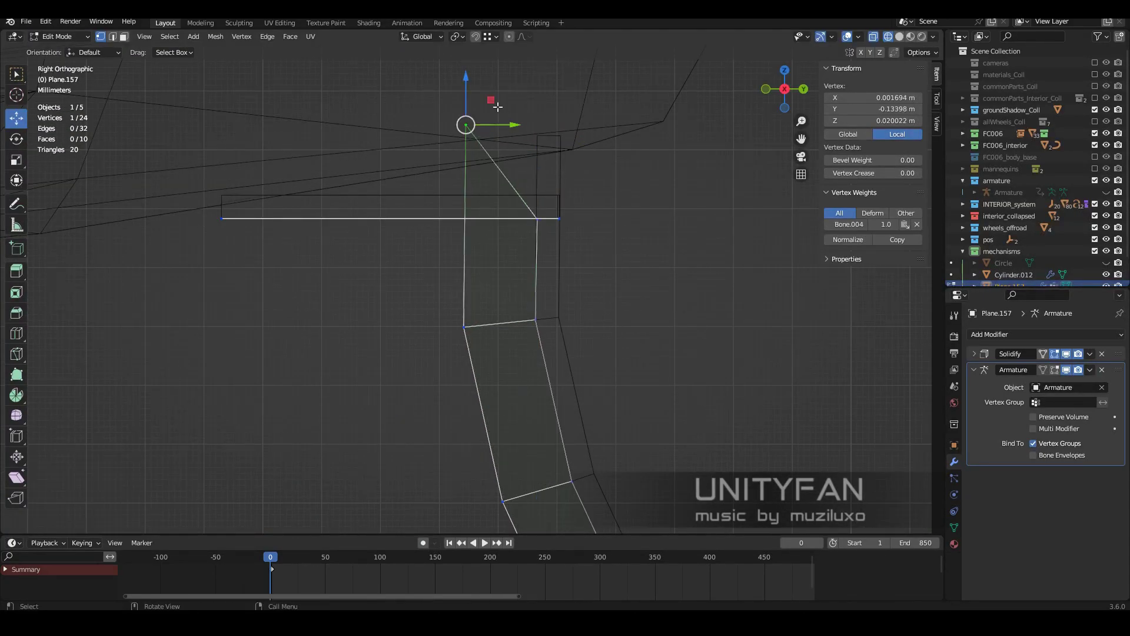
key(shift+z)
middle_drag(497, 106, 536, 276)
click(484, 224)
key(g)
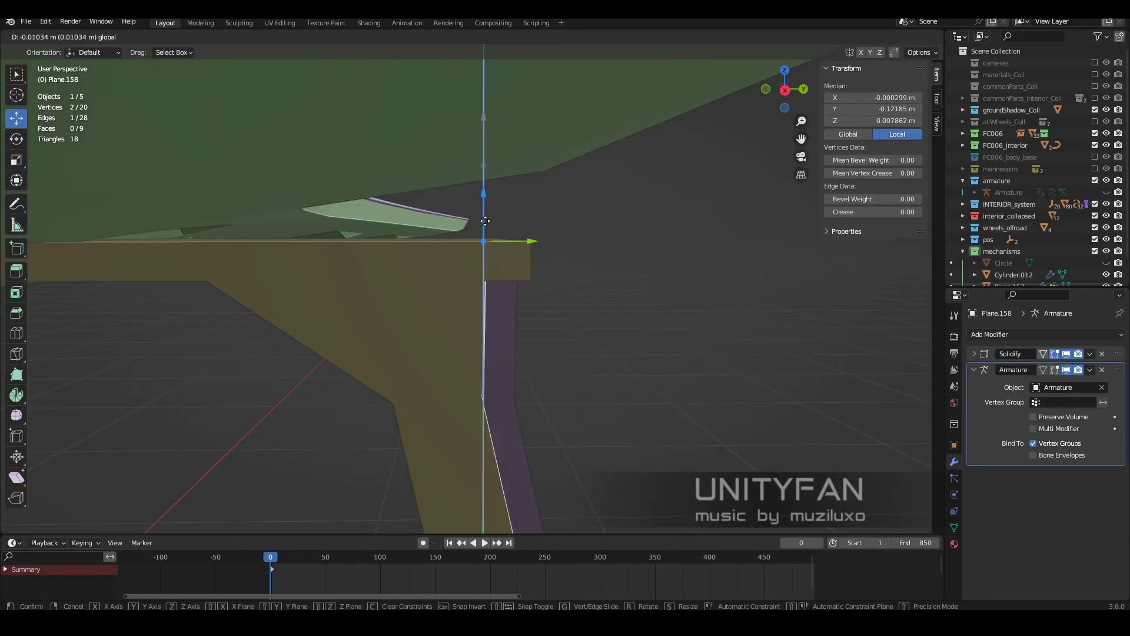
mouse_move(486, 224)
middle_down()
mouse_move(492, 245)
mouse_move(435, 274)
mouse_move(528, 348)
mouse_move(478, 331)
mouse_move(473, 289)
middle_up()
click(436, 281)
key(g)
key(g)
click(435, 277)
- Widen the hinge mounting plate by scaling it 1.32 along X
key(Tab)
scroll(472, 290, up, 5)
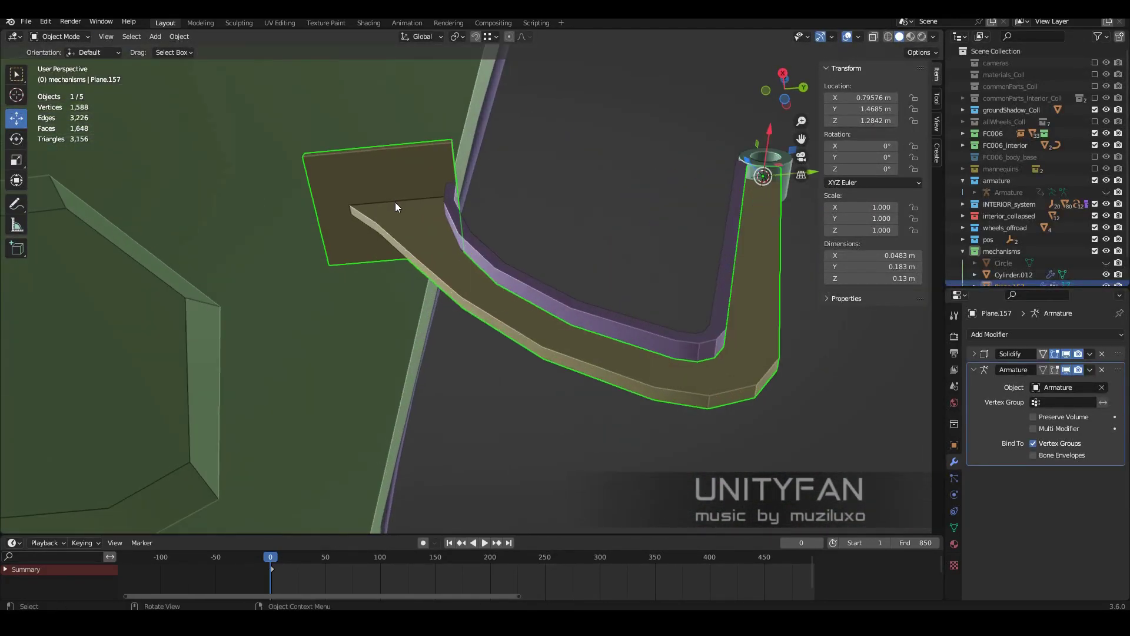
key(Tab)
middle_drag(395, 202, 448, 313)
text(sx1.32)
key(Return)
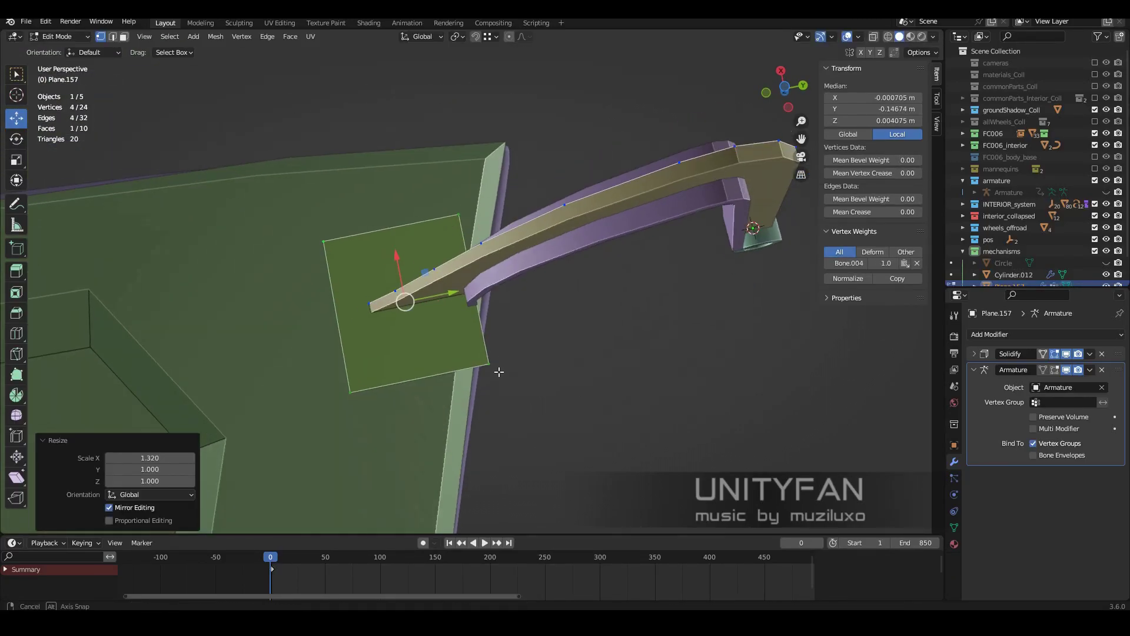
- From below, knife-cut the plate corner and extrude an edge to extend it
key(ctrl+KP_7)
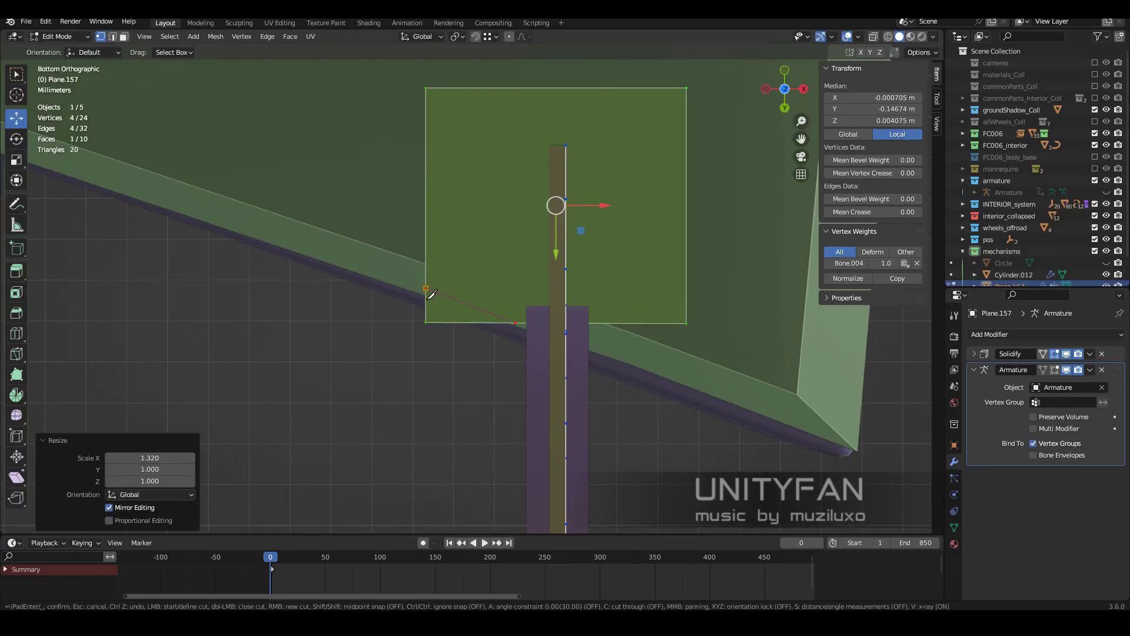
click(426, 288)
key(Return)
mouse_move(431, 293)
middle_down()
mouse_move(399, 381)
mouse_move(436, 157)
mouse_move(404, 383)
mouse_move(377, 247)
middle_up()
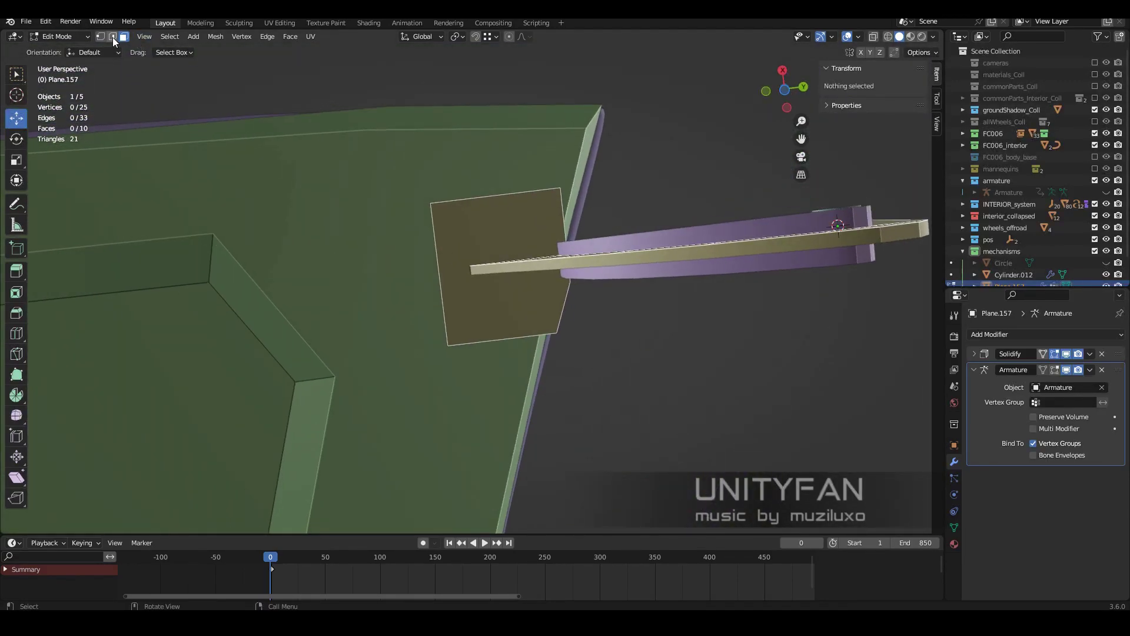
key(e)
click(585, 374)
middle_drag(586, 373, 568, 356)
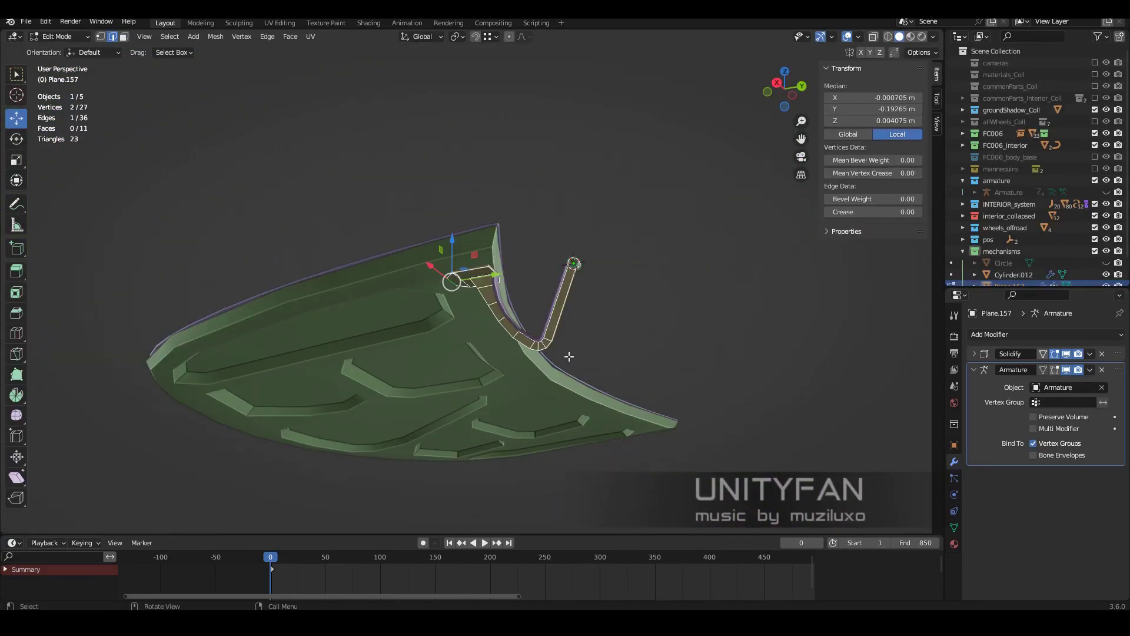
click(954, 527)
key(Tab)
- From below, knife-cut an outline around the hinge pad into lid Plane.156
drag(373, 556, 477, 546)
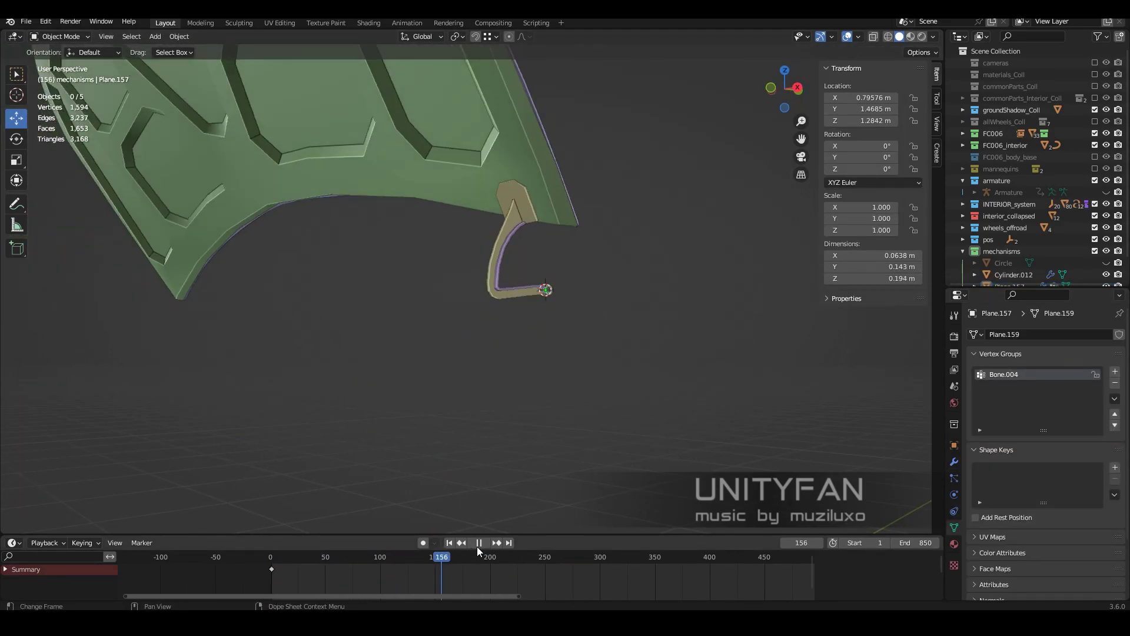
click(475, 542)
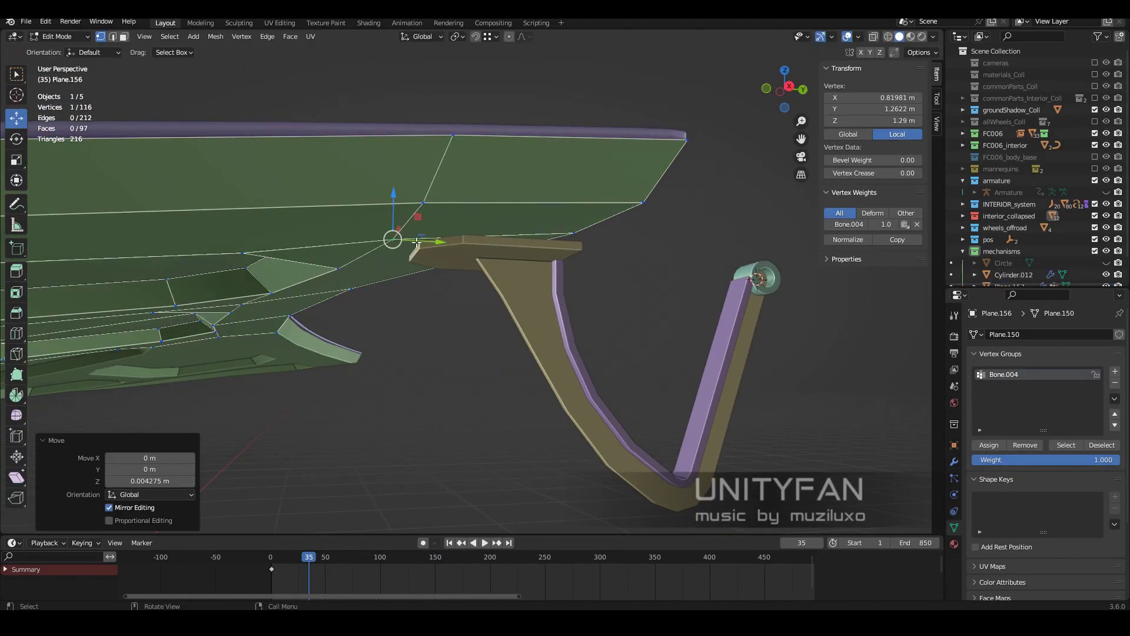
click(354, 193)
middle_drag(530, 298, 594, 392)
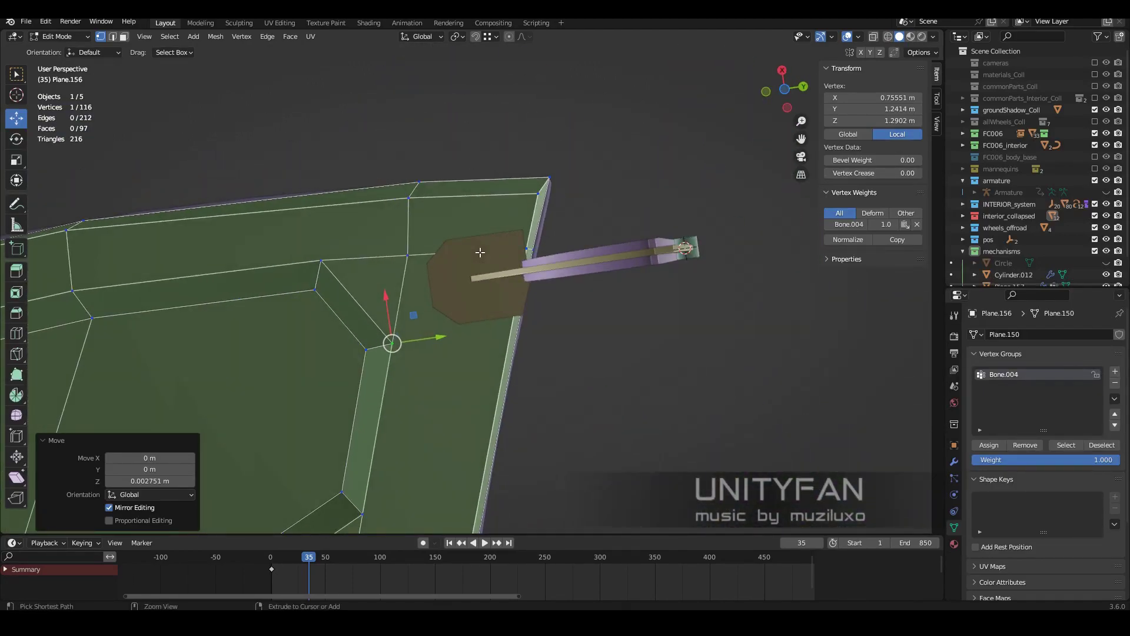
key(ctrl+KP_7)
click(576, 251)
middle_drag(577, 250, 603, 278)
click(554, 218)
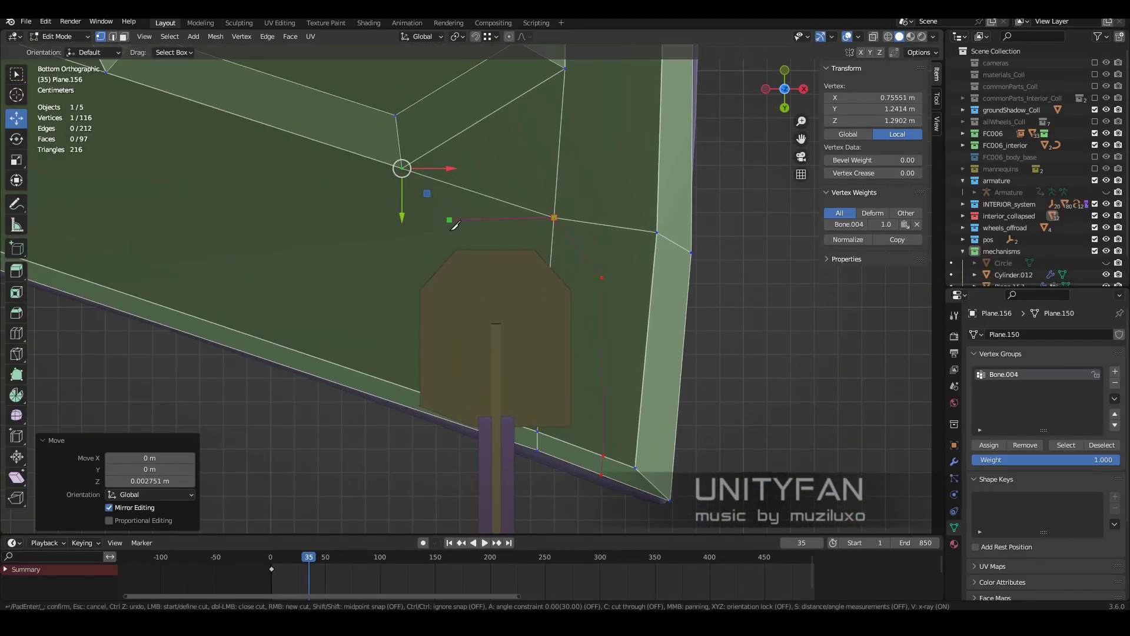
click(399, 406)
key(Return)
scroll(430, 411, up, 1)
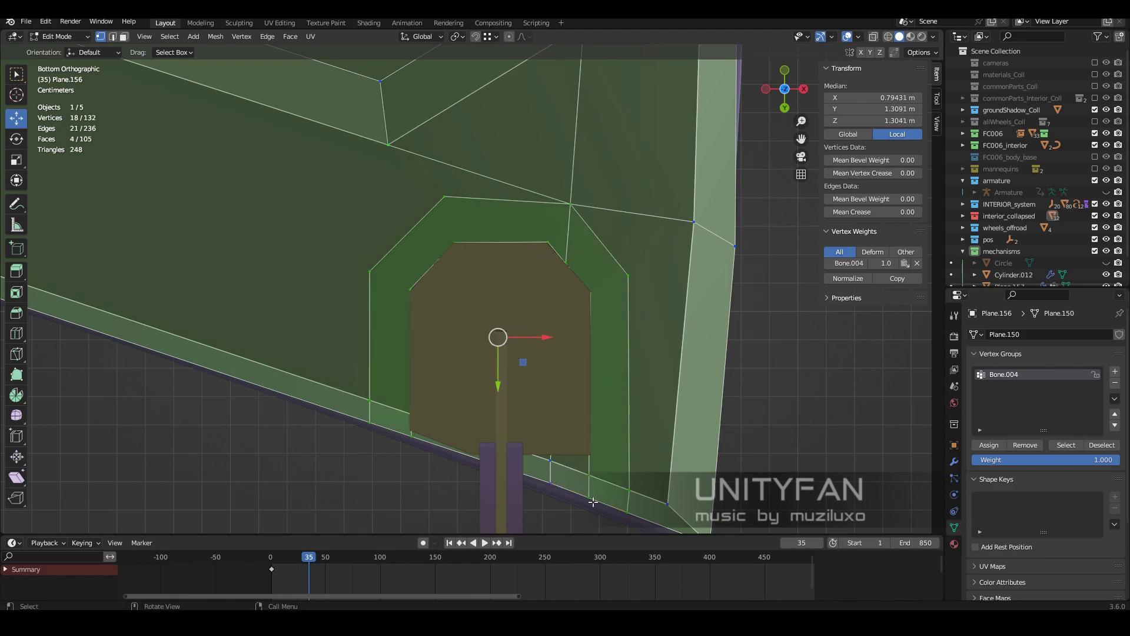
- Merge two outline vertices and move the vertex to line up with the pad
key(m)
click(488, 265)
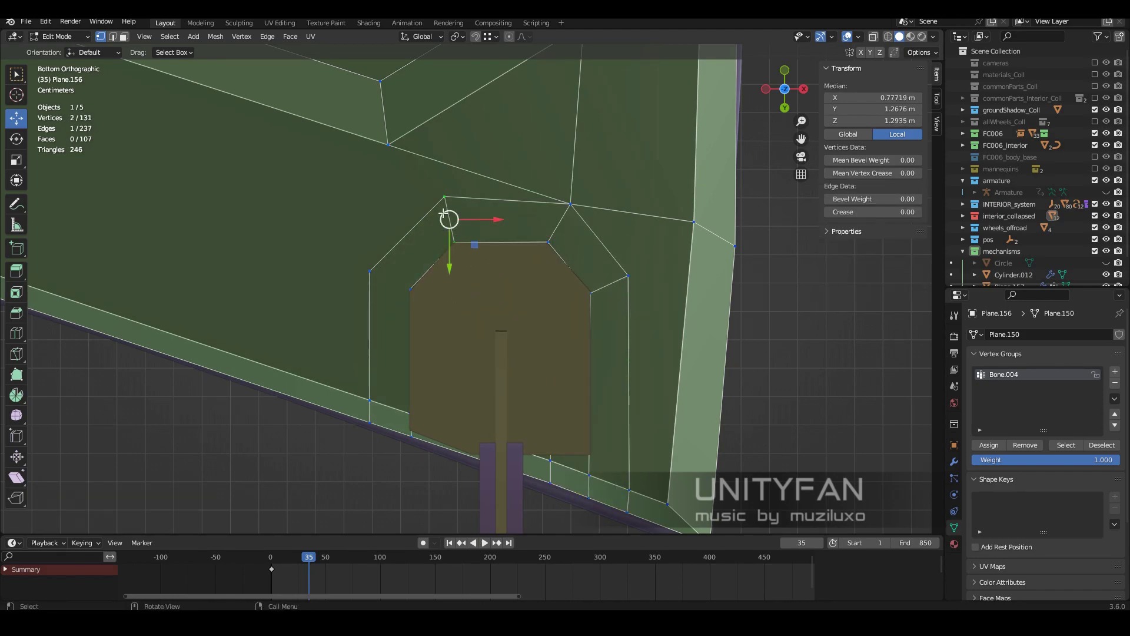
mouse_move(407, 289)
middle_down()
mouse_move(441, 277)
mouse_move(469, 229)
middle_up()
drag(469, 241, 468, 203)
mouse_move(468, 203)
middle_down()
mouse_move(669, 308)
mouse_move(488, 218)
middle_up()
drag(479, 215, 436, 313)
middle_drag(435, 312, 559, 327)
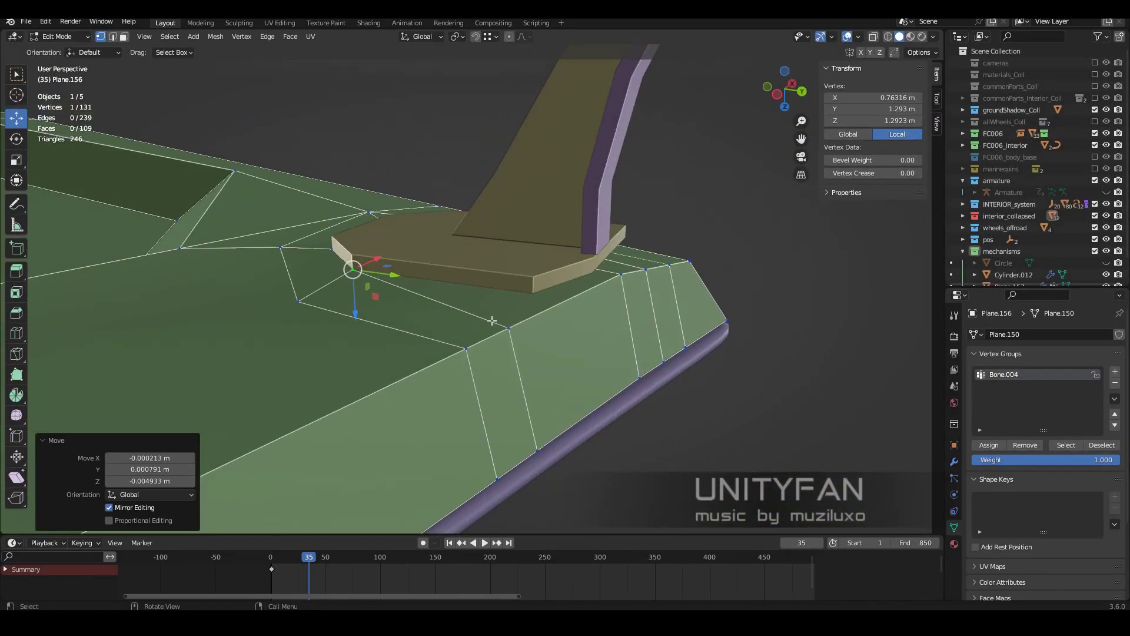
drag(559, 326, 565, 324)
mouse_move(565, 324)
middle_down()
mouse_move(330, 277)
mouse_move(324, 253)
mouse_move(570, 315)
middle_up()
drag(570, 315, 565, 321)
mouse_move(565, 320)
middle_down()
mouse_move(528, 321)
mouse_move(483, 263)
mouse_move(479, 378)
mouse_move(547, 337)
mouse_move(359, 329)
mouse_move(505, 308)
mouse_move(443, 357)
middle_up()
- Knife two more edge lines across the lid side and nudge the new vertices
key(k)
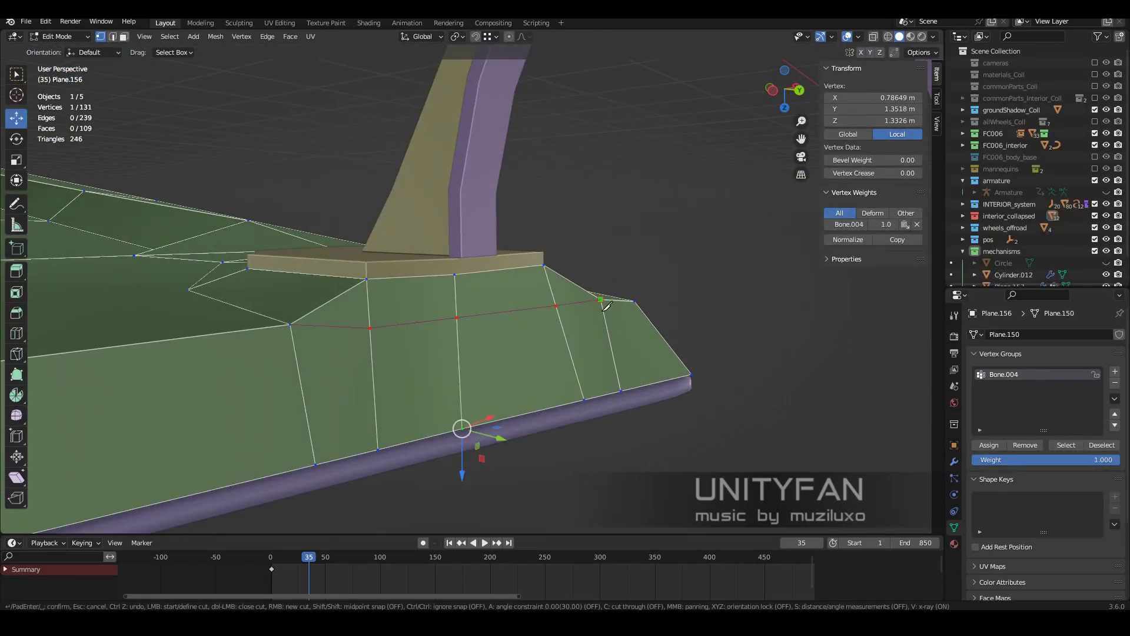
mouse_move(606, 306)
middle_down()
mouse_move(404, 303)
mouse_move(434, 343)
mouse_move(378, 300)
mouse_move(573, 359)
mouse_move(515, 461)
mouse_move(448, 274)
mouse_move(467, 259)
mouse_move(316, 271)
middle_up()
key(Return)
key(g)
click(377, 300)
click(580, 360)
key(k)
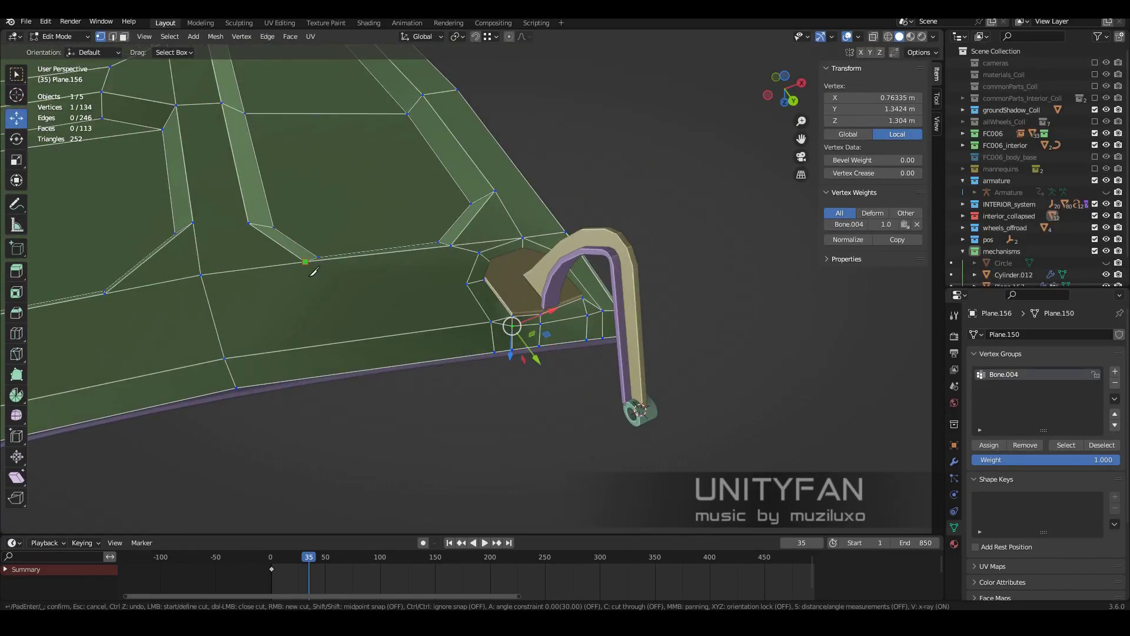
key(Return)
middle_drag(342, 383, 553, 323)
drag(583, 301, 584, 300)
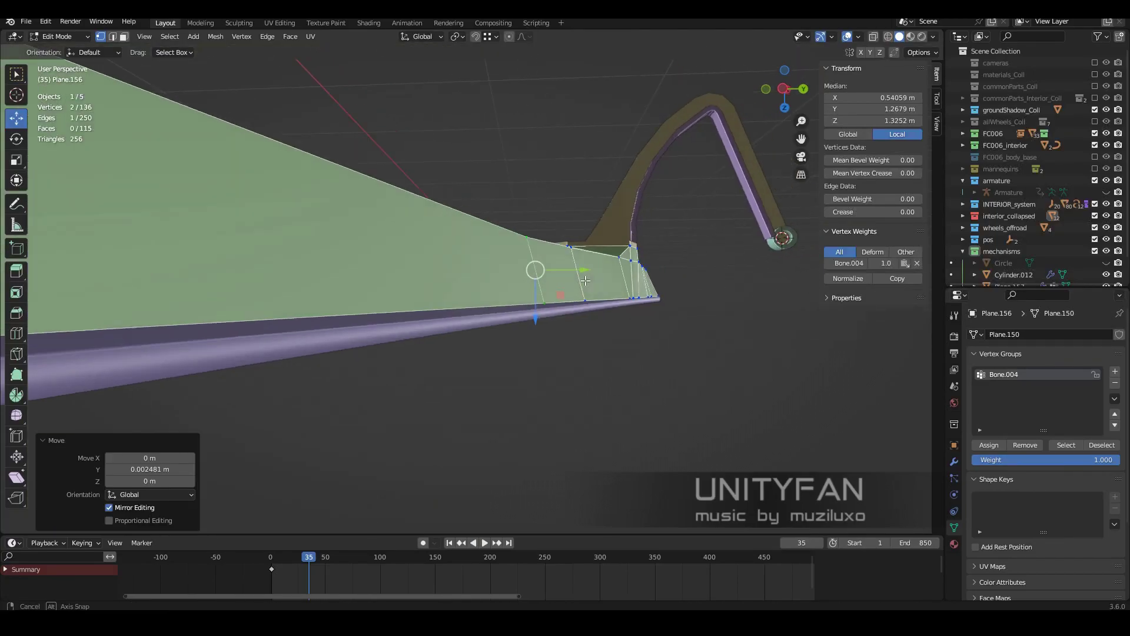
middle_drag(584, 300, 588, 304)
drag(587, 303, 589, 301)
mouse_move(589, 301)
middle_down()
mouse_move(630, 329)
mouse_move(535, 445)
mouse_move(479, 315)
mouse_move(114, 56)
middle_up()
scroll(614, 235, down, 3)
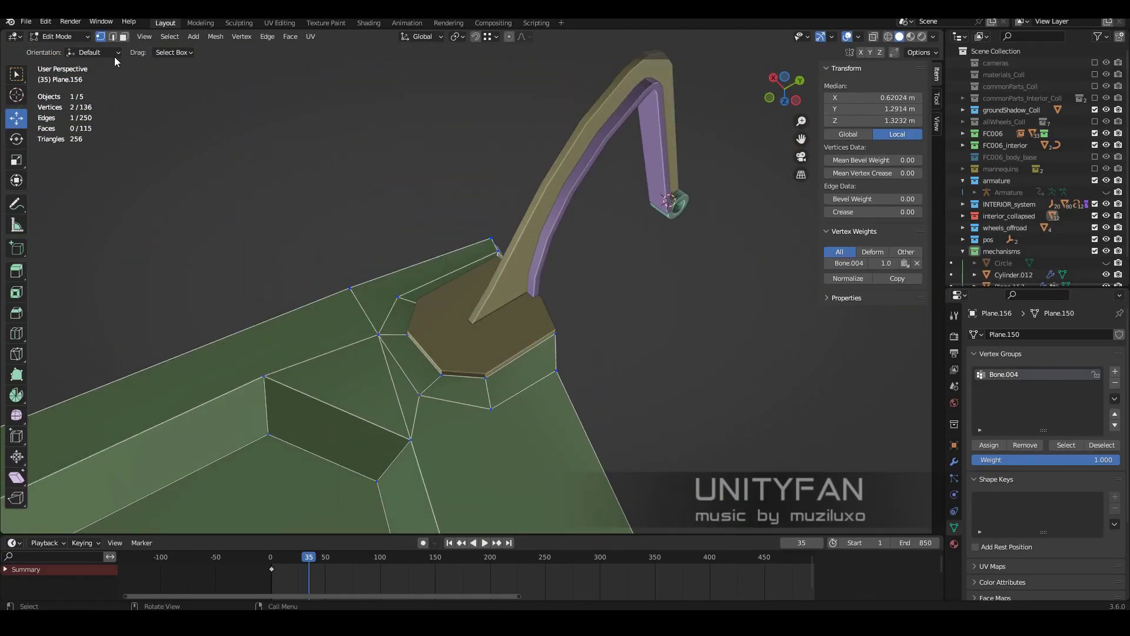
- Mark the hinge pad's border edges as sharp
middle_drag(488, 406, 492, 471)
ctrl+click(492, 471)
right_click(492, 530)
click(492, 535)
middle_drag(493, 535, 436, 399)
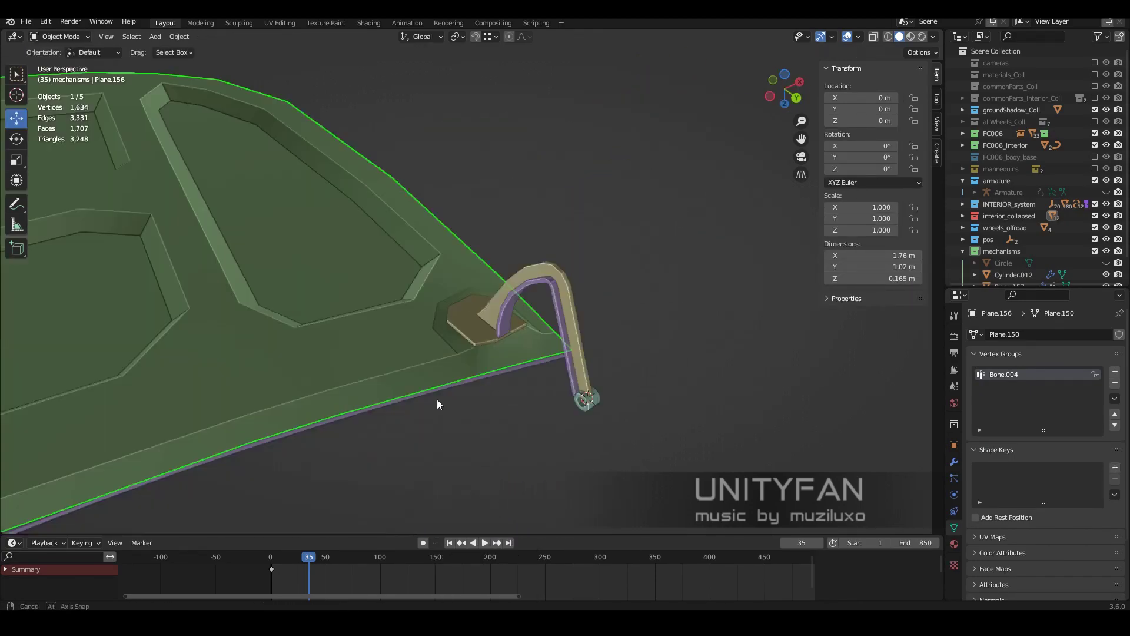
click(481, 431)
mouse_move(481, 432)
middle_down()
mouse_move(391, 441)
mouse_move(496, 442)
middle_up()
right_click(496, 442)
- Mark the last pad edge sharp and return to Object Mode
click(496, 442)
key(Tab)
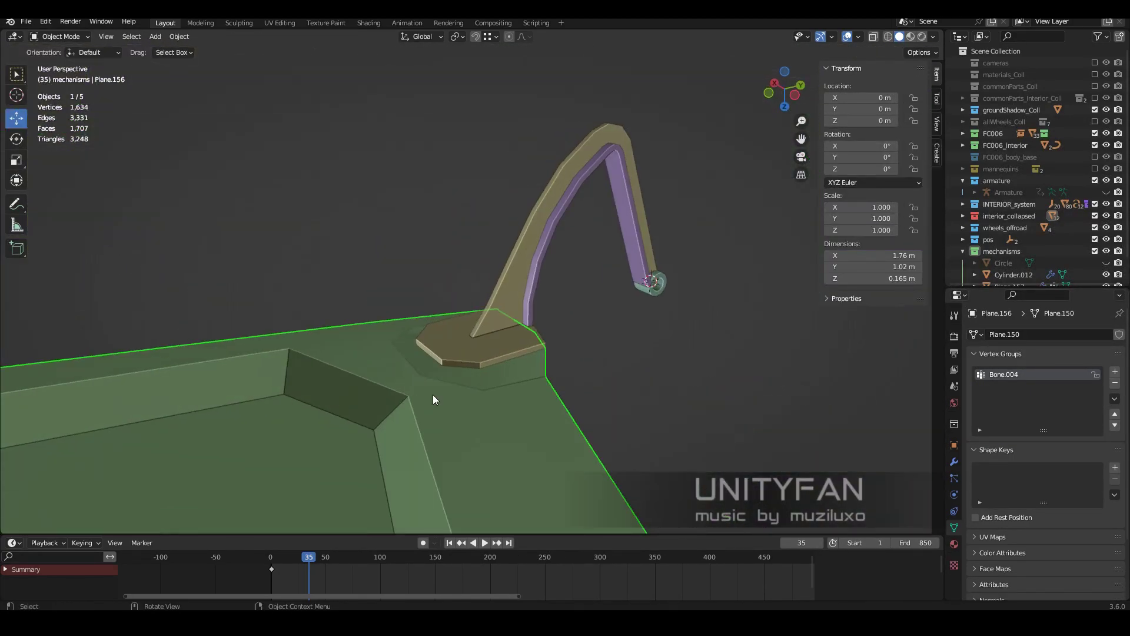
mouse_move(433, 395)
middle_down()
mouse_move(568, 408)
mouse_move(574, 235)
mouse_move(547, 412)
mouse_move(561, 383)
mouse_move(504, 391)
middle_up()
- Select Cylinder.012 and play then stop the lid-opening animation
click(470, 366)
middle_drag(496, 350, 514, 422)
key(space)
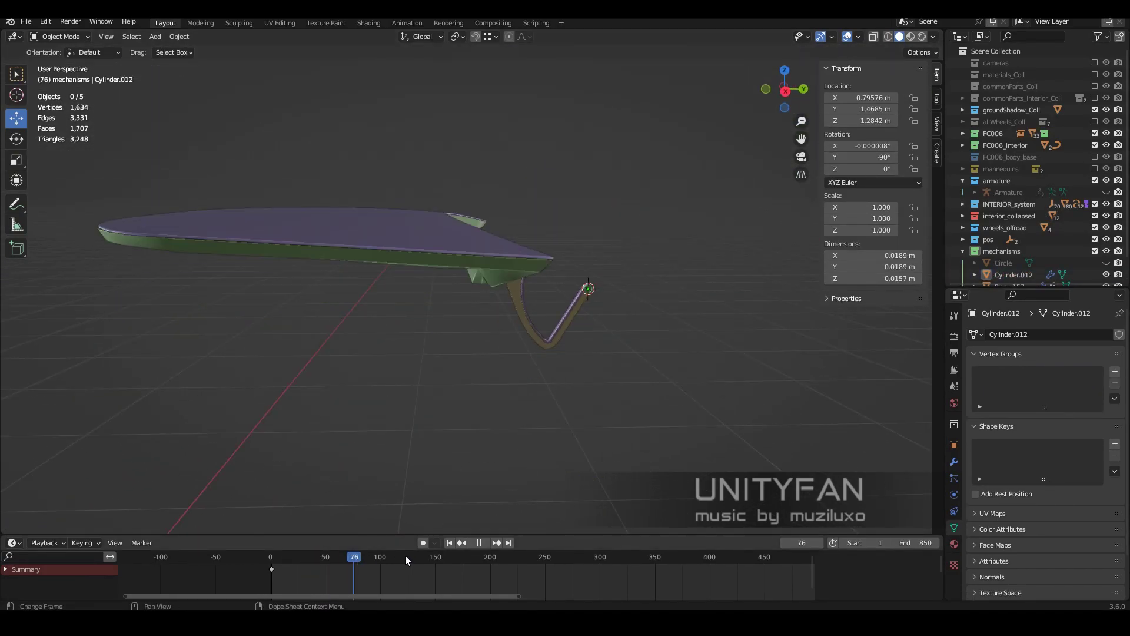
drag(405, 556, 542, 550)
key(Escape)
click(558, 247)
mouse_move(559, 247)
middle_down()
mouse_move(641, 427)
mouse_move(594, 232)
middle_up()
- At frame 0, view the lid from below in Edit Mode and cut along its lower edge
key(shift+Left)
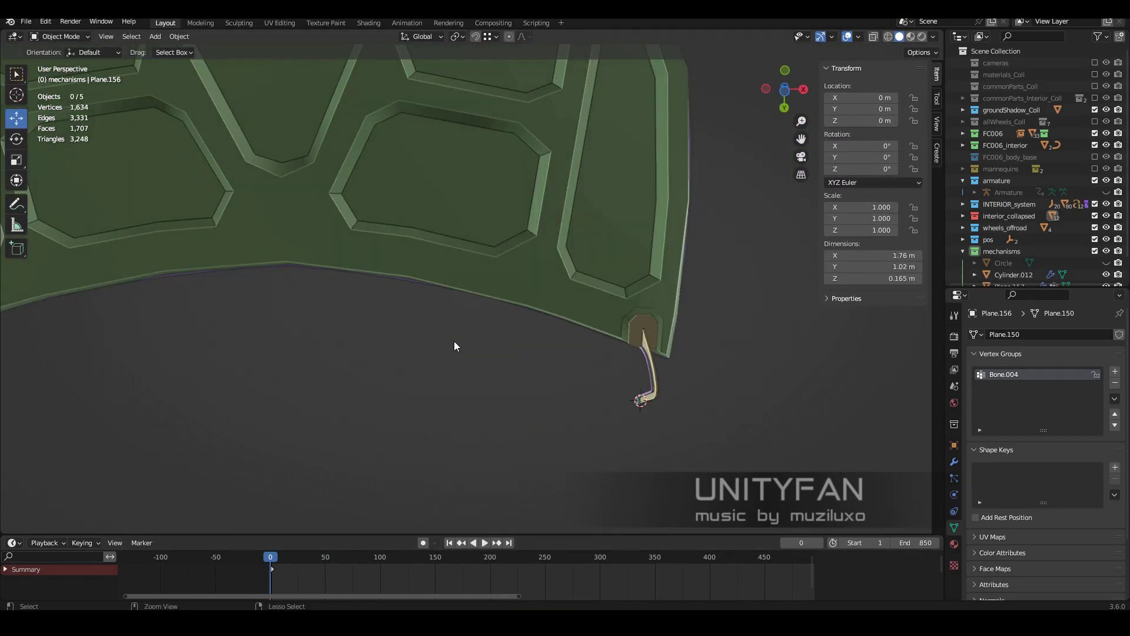
key(Tab)
key(ctrl+KP_7)
key(Return)
scroll(157, 187, up, 3)
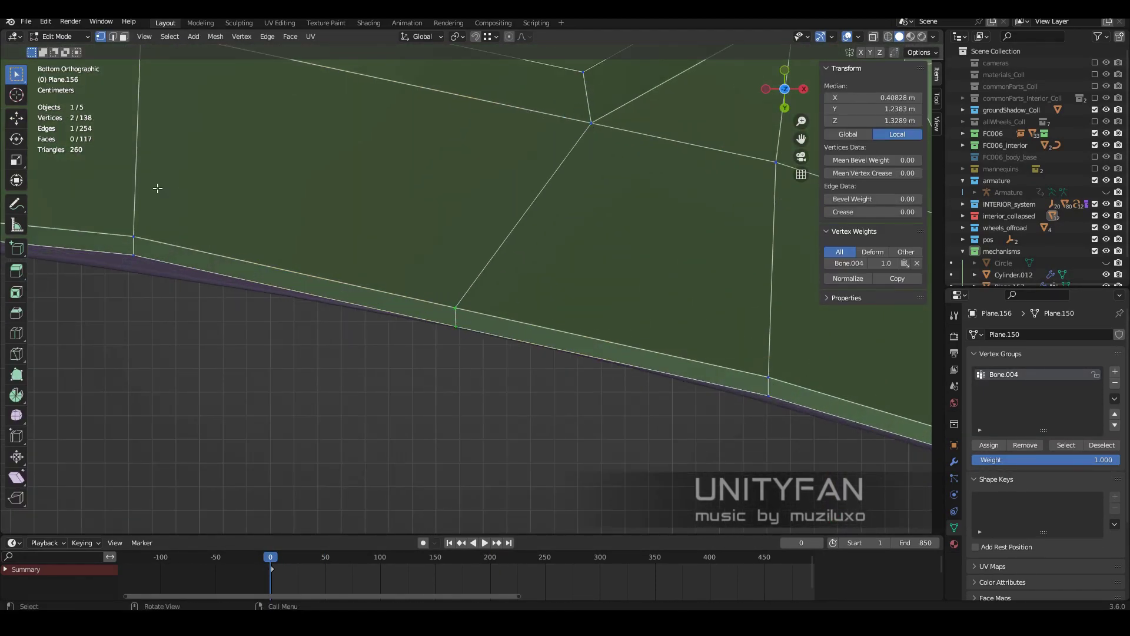
- Nudge the new lower-edge vertices slightly along the Y axis
click(461, 361)
key(g)
key(y)
click(409, 303)
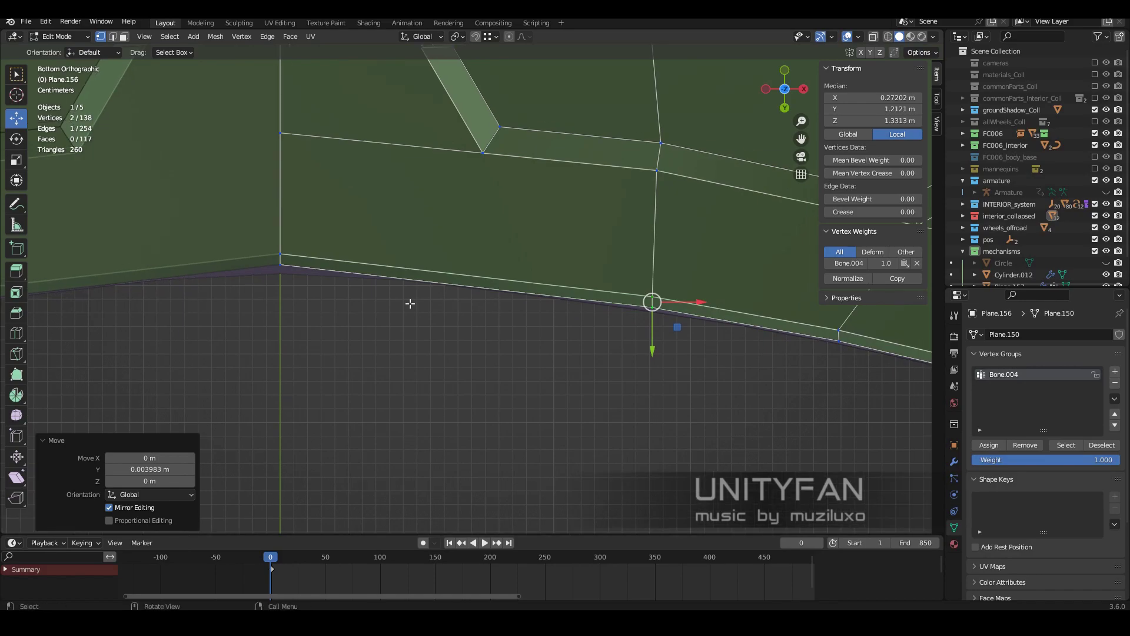
key(g)
key(y)
click(285, 296)
- Add another edge cut to the lower edge and adjust it, then return to Object Mode
click(476, 288)
key(Return)
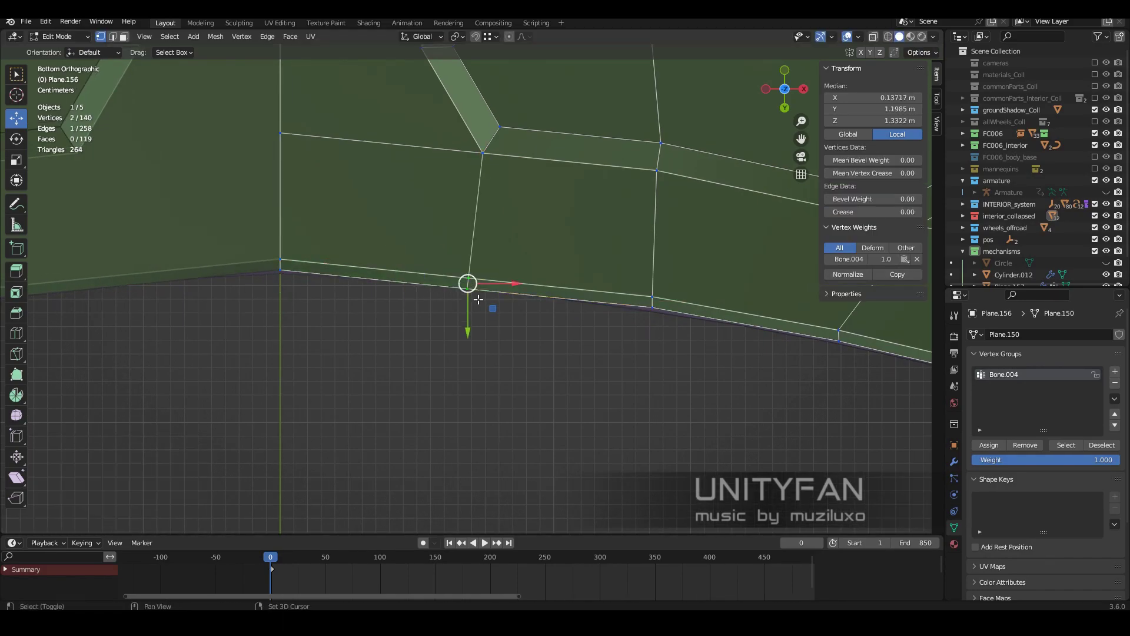
click(475, 321)
scroll(487, 308, down, 1)
scroll(550, 303, down, 2)
scroll(513, 331, down, 2)
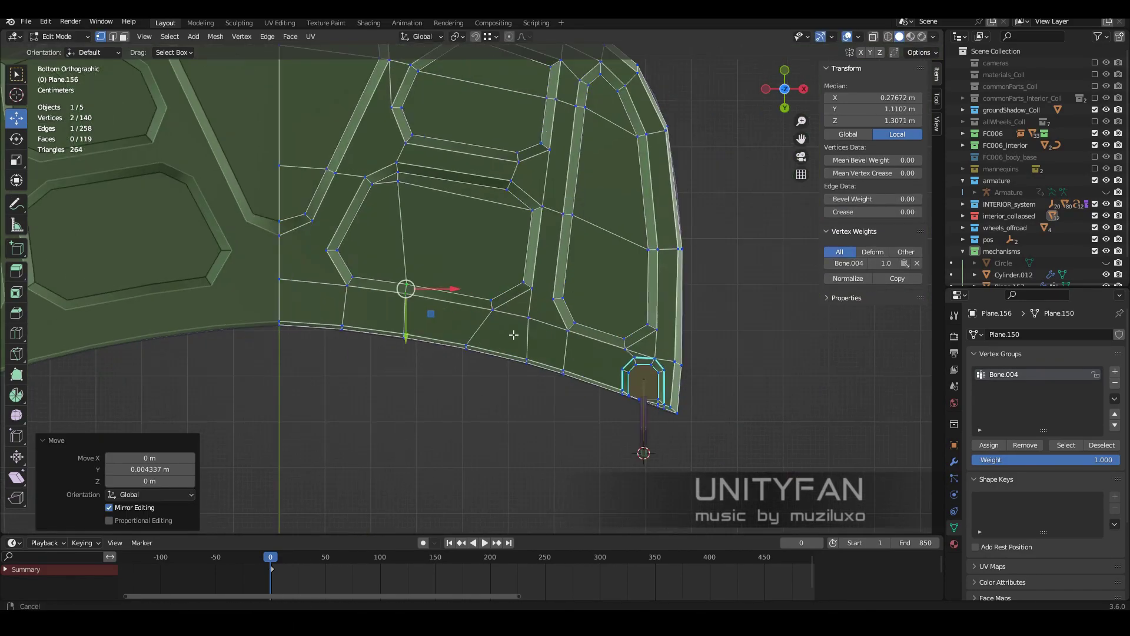
scroll(566, 334, down, 1)
key(Tab)
mouse_move(566, 334)
middle_down()
mouse_move(454, 430)
mouse_move(403, 543)
middle_up()
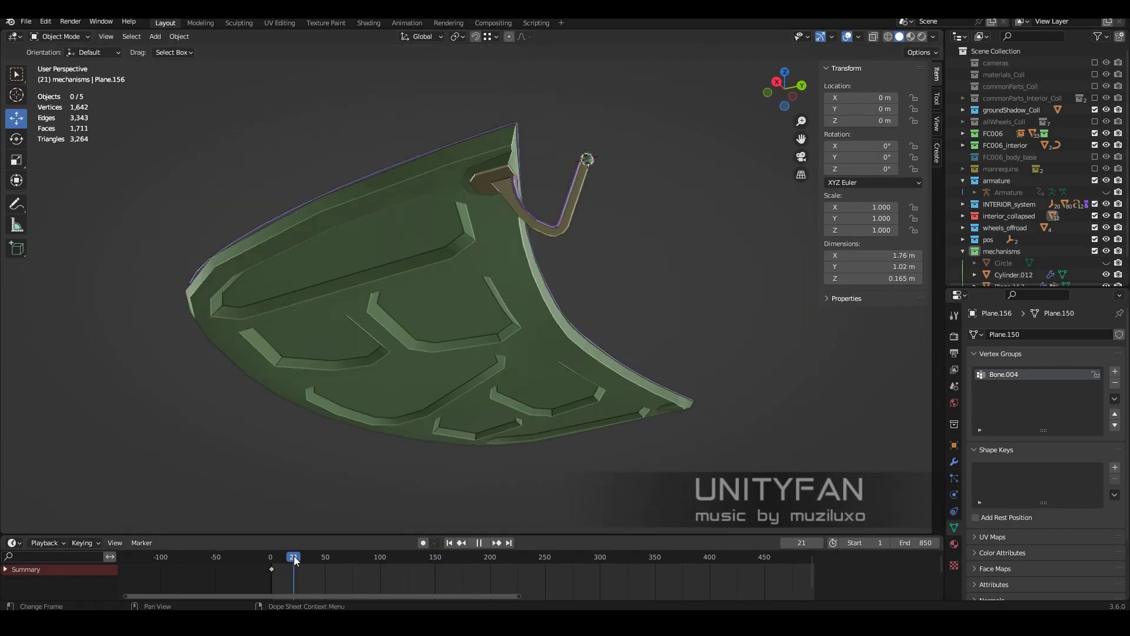
- Add a 16-vertex circle of radius 0.005 m at the hinge pivot on the plate
scroll(480, 333, up, 5)
scroll(479, 334, down, 3)
click(467, 316)
scroll(466, 317, up, 3)
key(Tab)
click(468, 277)
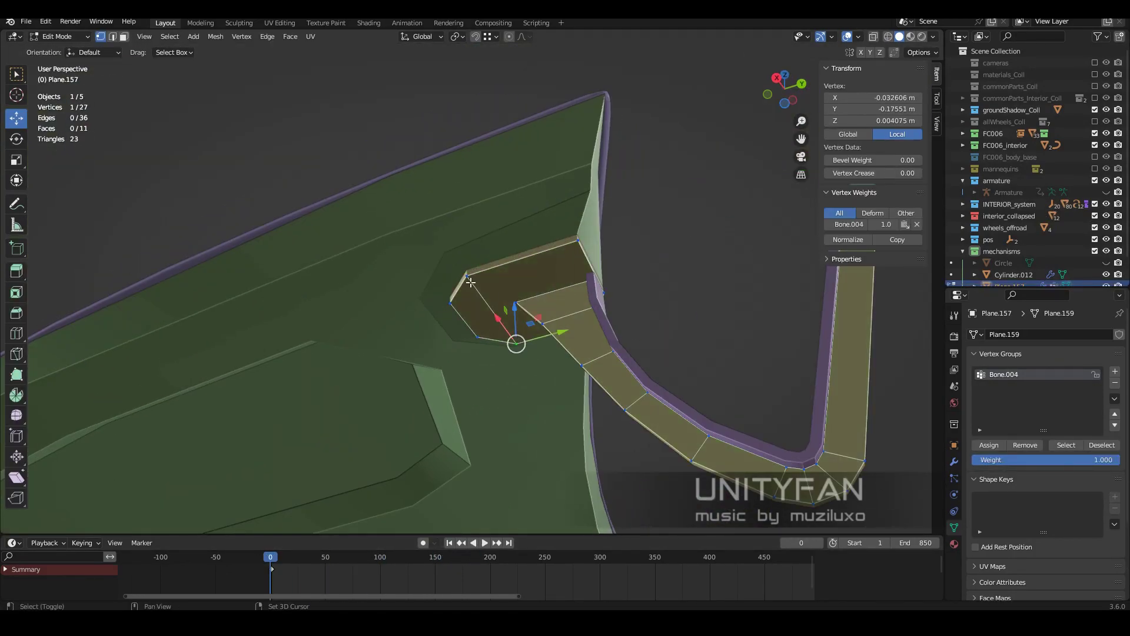
key(Tab)
mouse_move(509, 382)
middle_down()
mouse_move(543, 321)
mouse_move(561, 354)
middle_up()
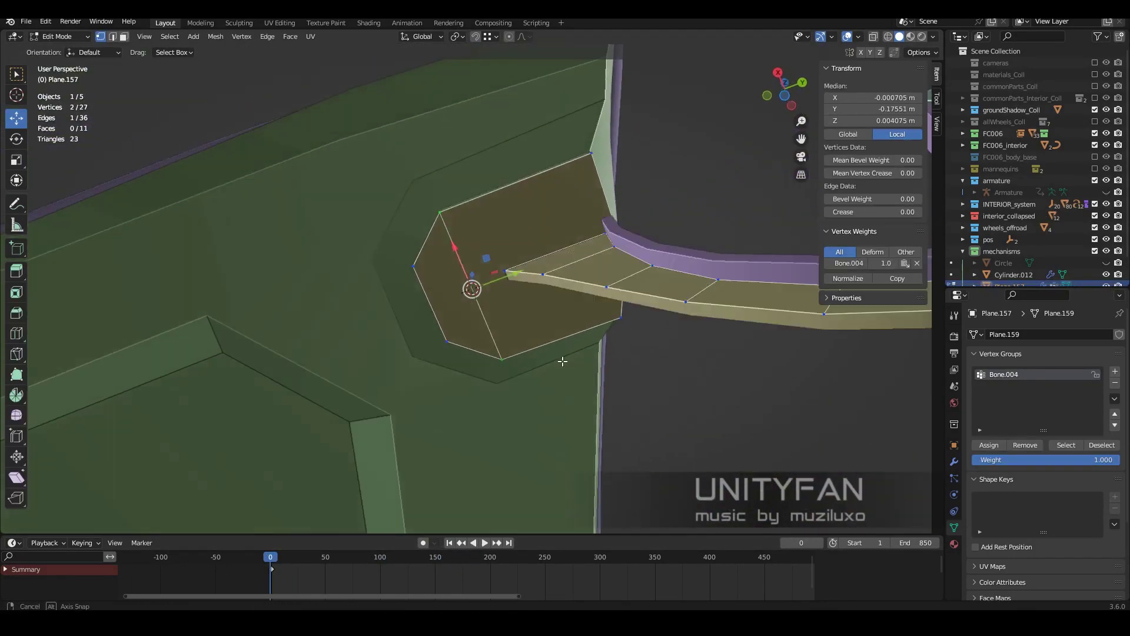
scroll(521, 299, up, 2)
key(shift+a)
click(570, 319)
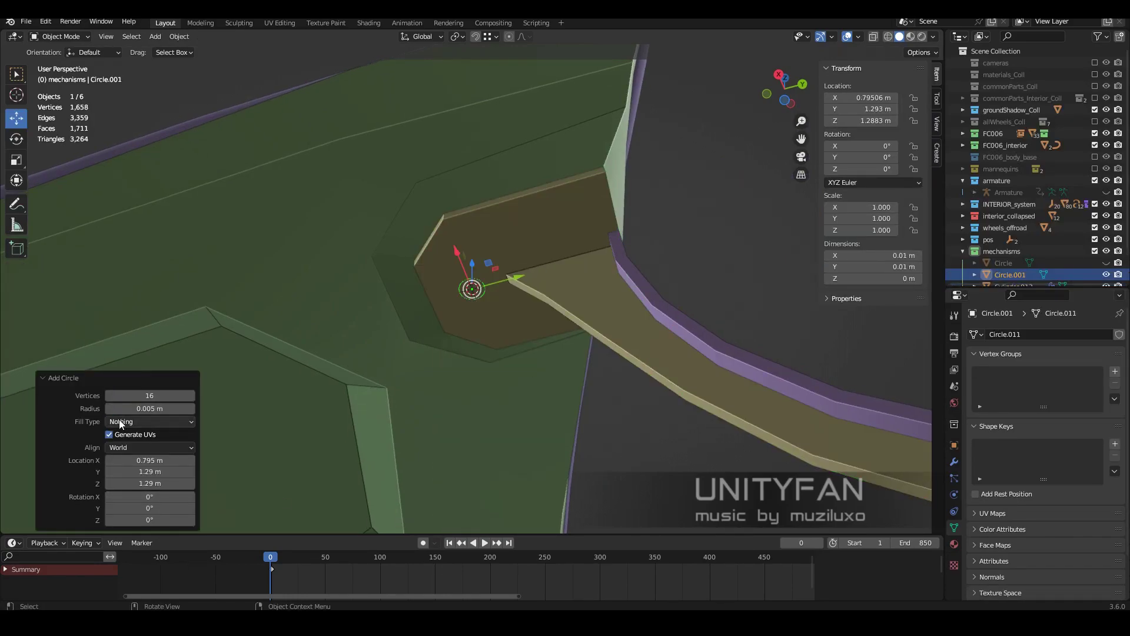
- Knife-cut a new edge across the hinge plate in Edit Mode
scroll(497, 362, up, 3)
click(496, 362)
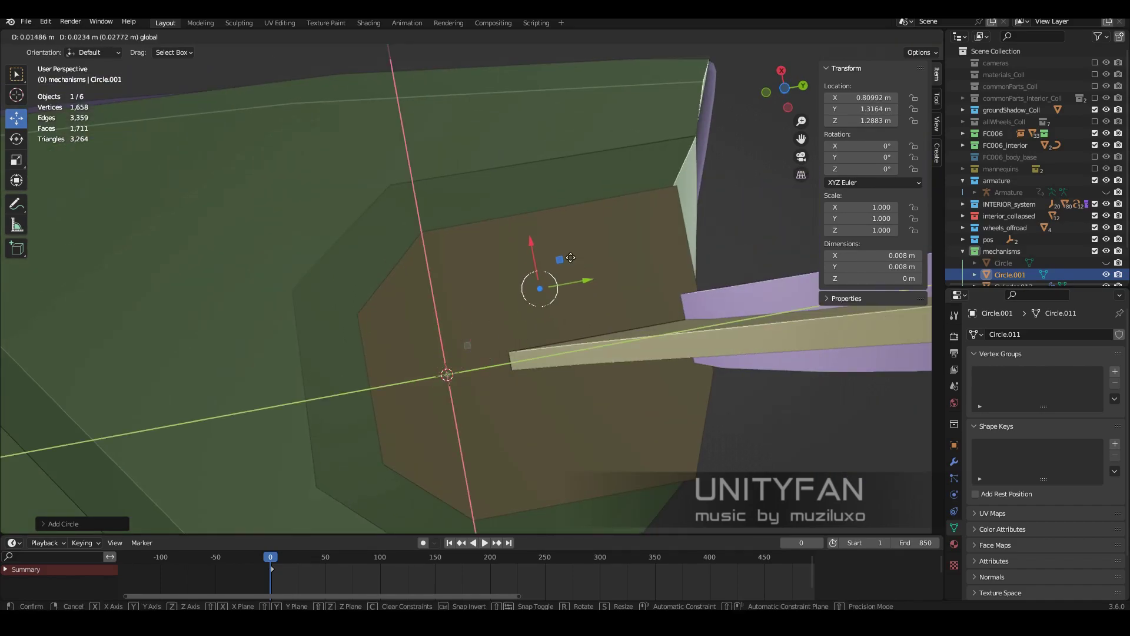
mouse_move(530, 347)
middle_down()
mouse_move(601, 321)
mouse_move(519, 399)
middle_up()
key(Tab)
key(k)
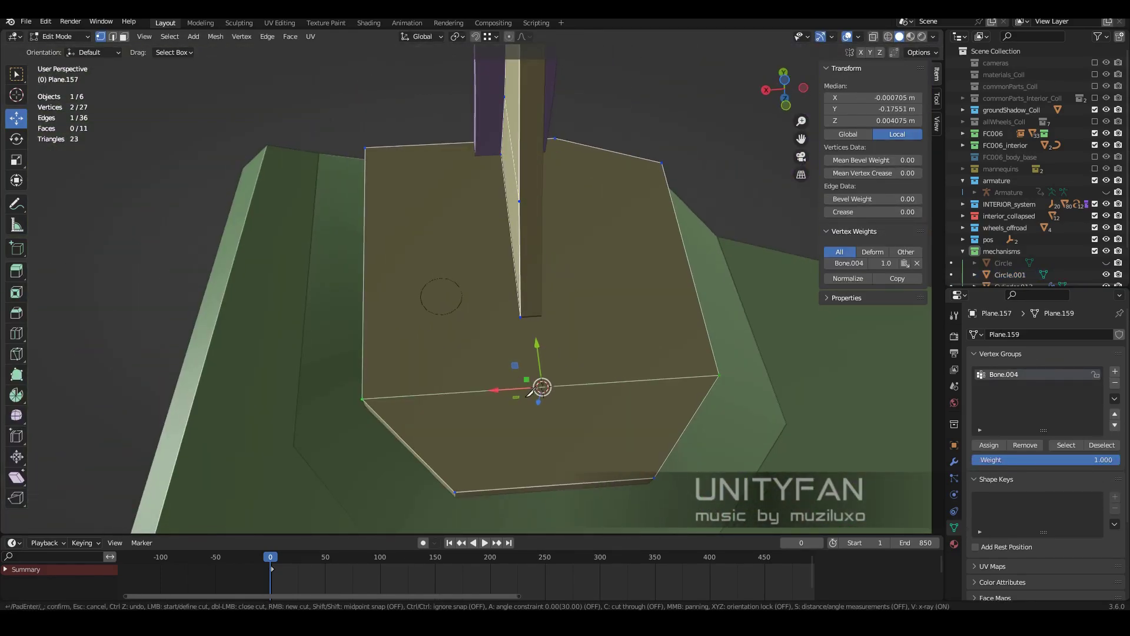
key(Return)
- Separate the selected plate faces into a new object, Plane.159
mouse_move(474, 162)
middle_down()
mouse_move(622, 406)
mouse_move(467, 396)
mouse_move(530, 353)
middle_up()
key(3)
shift+click(447, 329)
key(p)
click(580, 411)
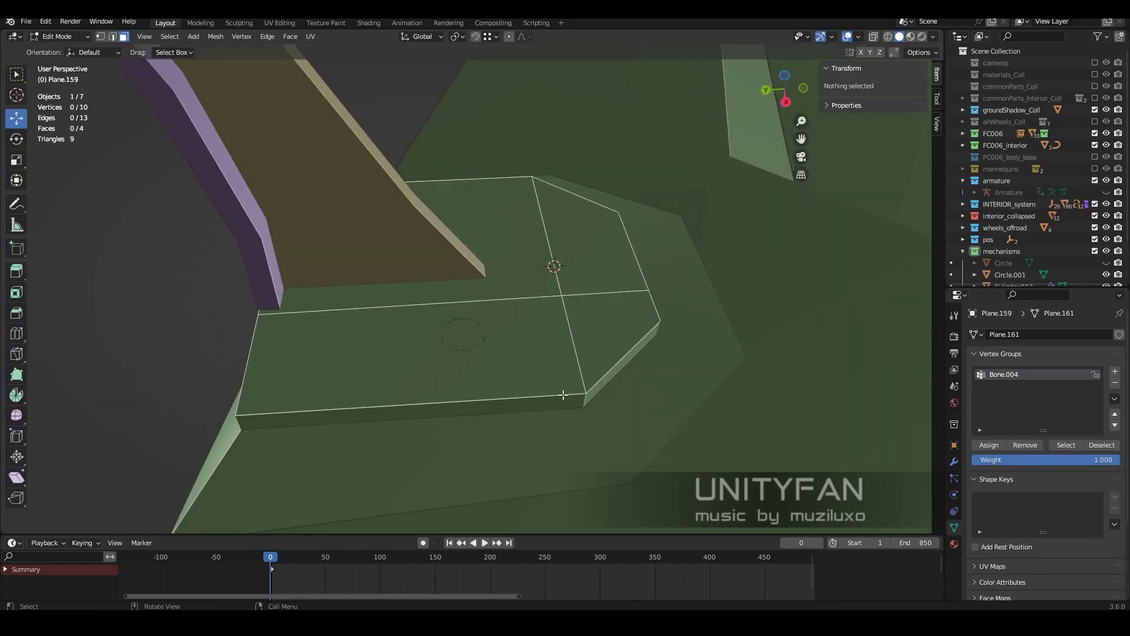
click(101, 36)
- Knife-cut the separated hinge pad from the pivot hole in wireframe view
key(k)
click(393, 403)
key(Return)
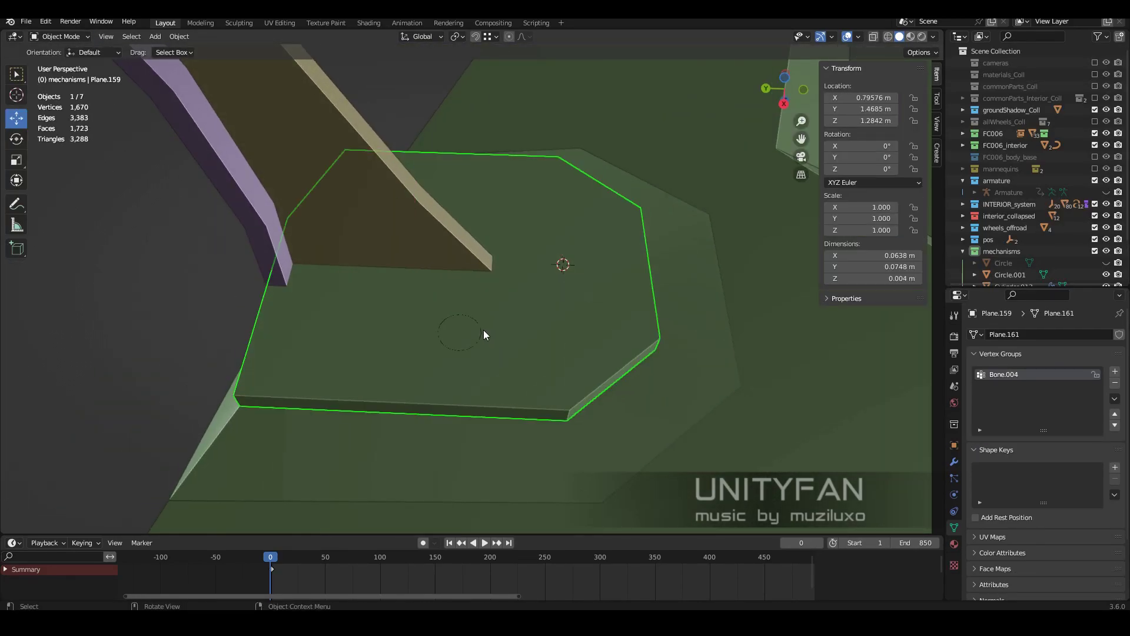
mouse_move(373, 341)
middle_down()
mouse_move(500, 387)
mouse_move(553, 434)
mouse_move(501, 377)
mouse_move(470, 394)
mouse_move(426, 326)
mouse_move(412, 353)
mouse_move(575, 348)
mouse_move(532, 289)
middle_up()
key(shift+z)
key(k)
key(Return)
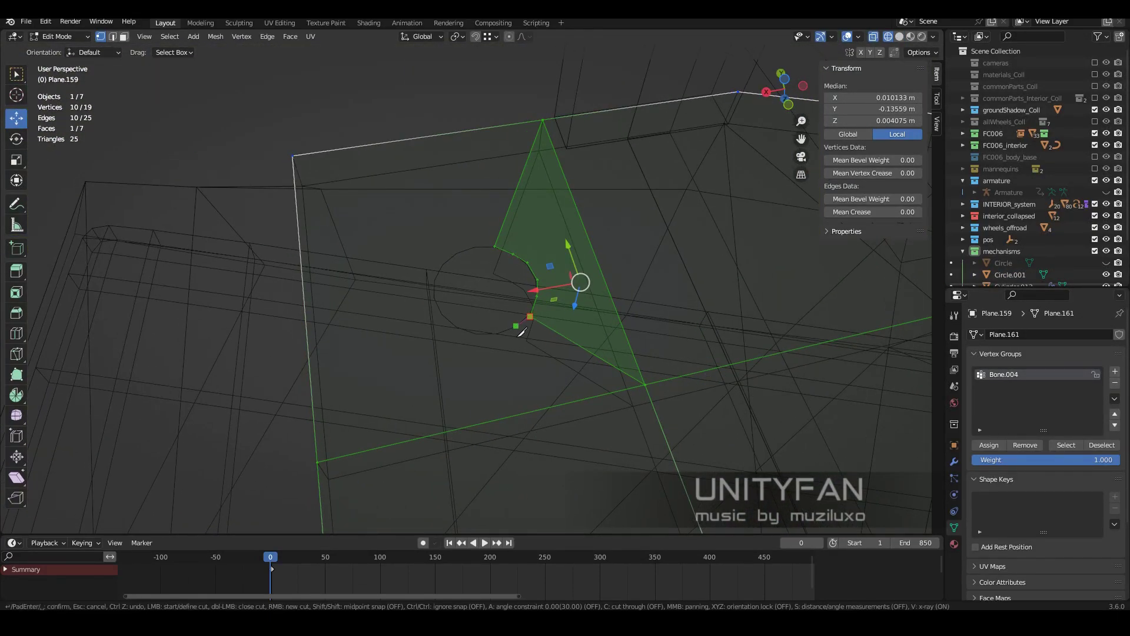
click(328, 454)
key(Return)
- Extend the cut to the corner vertex and slightly nudge a rim vertex of the hole
middle_drag(327, 454, 495, 268)
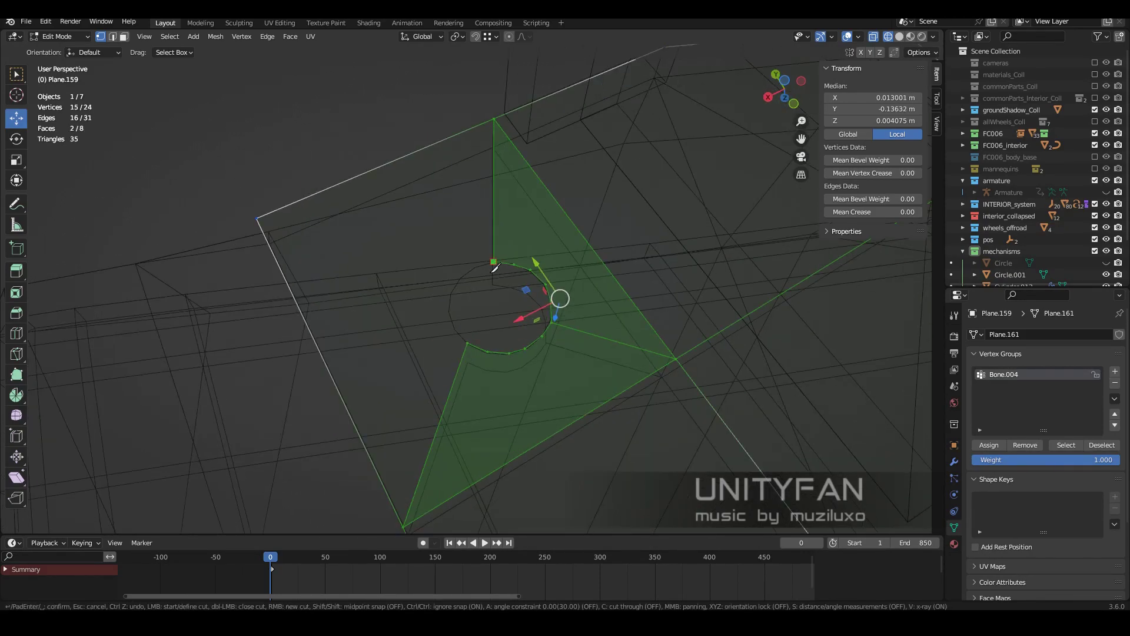
click(257, 219)
key(Return)
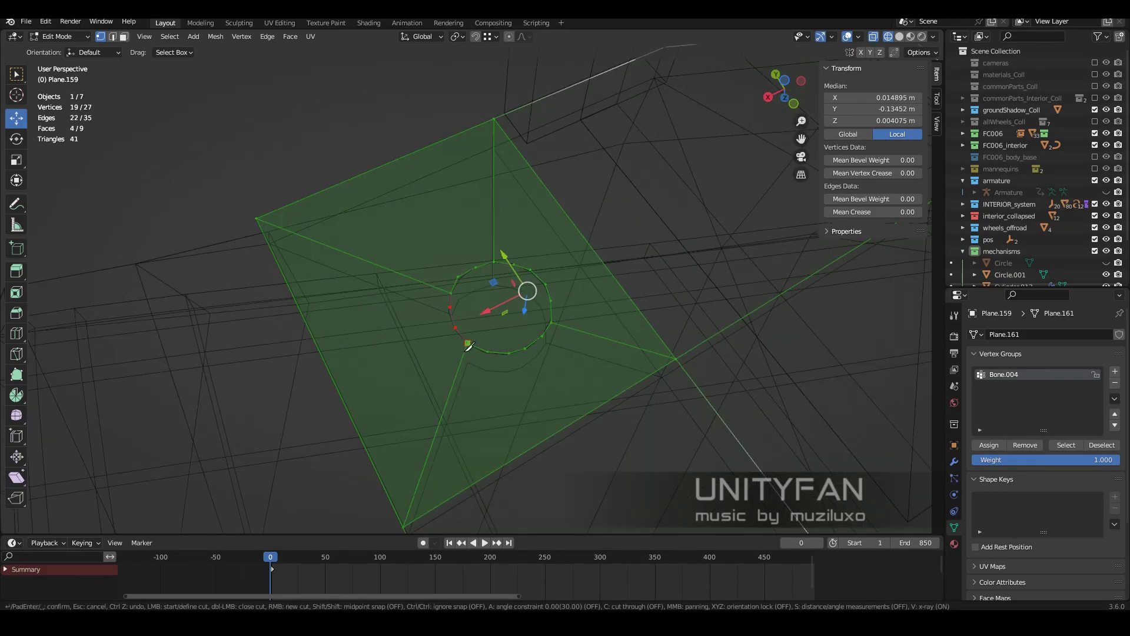
mouse_move(470, 347)
middle_down()
mouse_move(613, 358)
mouse_move(560, 321)
middle_up()
key(Return)
click(559, 332)
drag(559, 319, 560, 321)
drag(530, 363, 532, 360)
middle_drag(532, 360, 523, 330)
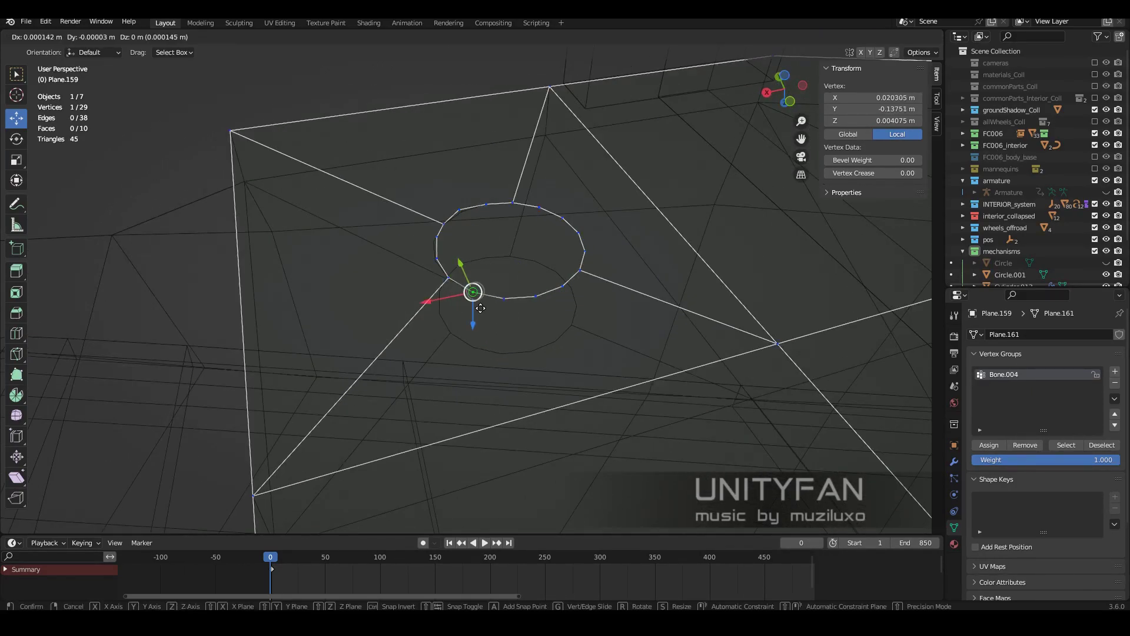
middle_drag(471, 294, 457, 272)
drag(429, 231, 430, 232)
middle_drag(430, 232, 529, 288)
- Delete the helper ring object and return to solid shading
key(shift+z)
key(Tab)
key(shift+z)
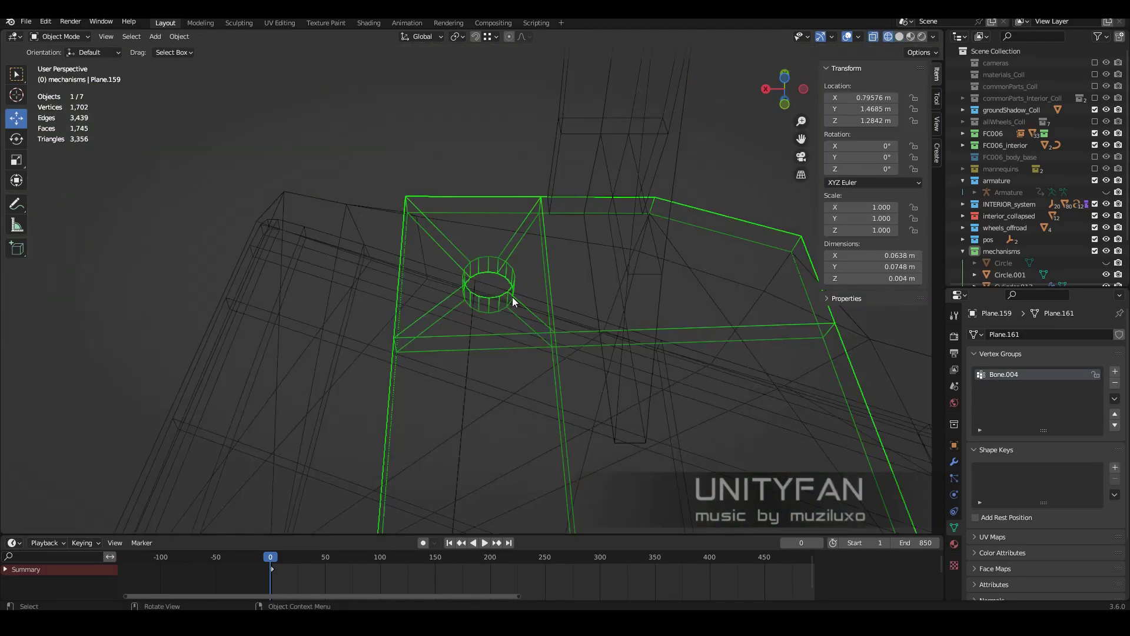
click(512, 302)
key(Delete)
key(shift+z)
key(Tab)
key(shift+z)
key(shift+z)
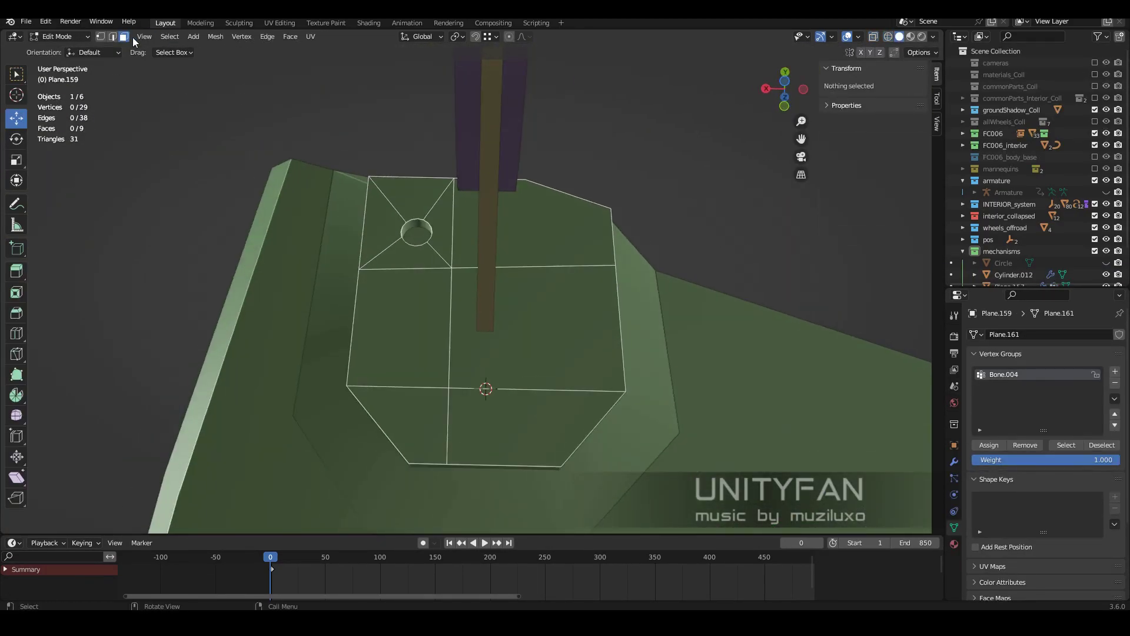
- Knife-cut edges around the hole and try joining vertices, then undo the join
scroll(436, 306, up, 2)
key(1)
scroll(438, 307, up, 2)
key(k)
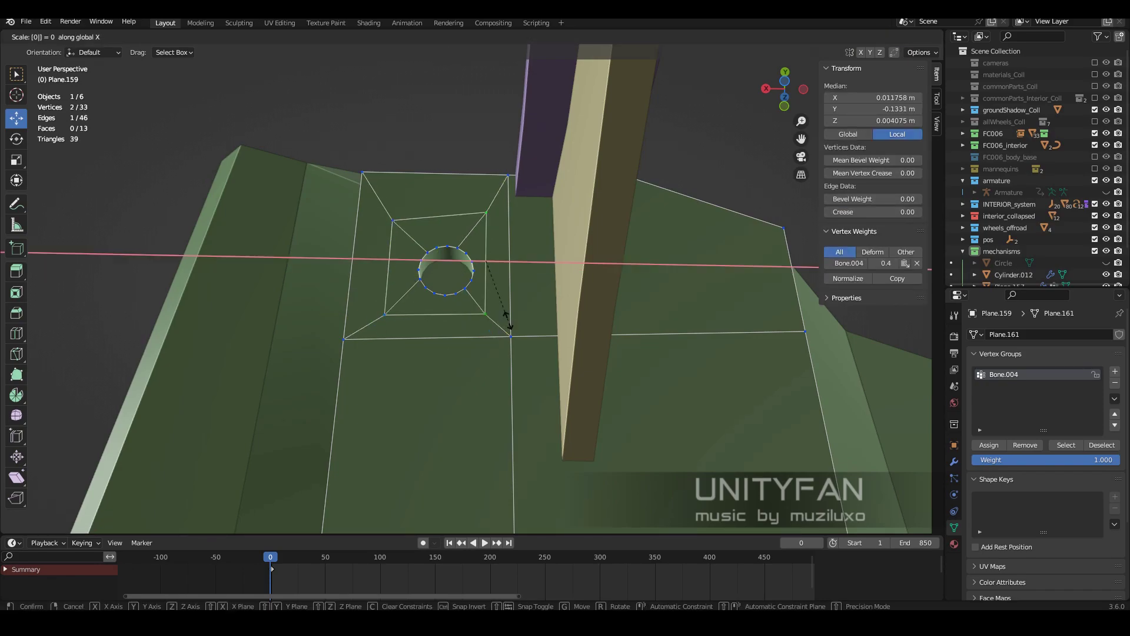
click(406, 352)
mouse_move(474, 270)
middle_down()
mouse_move(406, 351)
mouse_move(401, 215)
middle_up()
key(j)
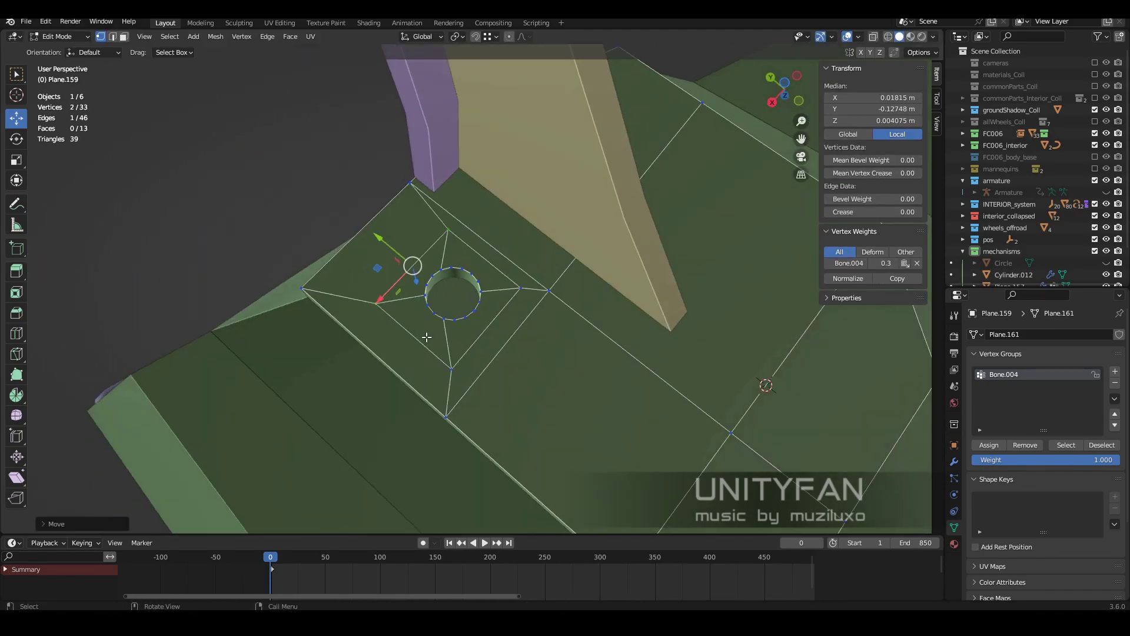
scroll(400, 214, up, 2)
key(3)
key(ctrl+z)
middle_drag(428, 300, 406, 283)
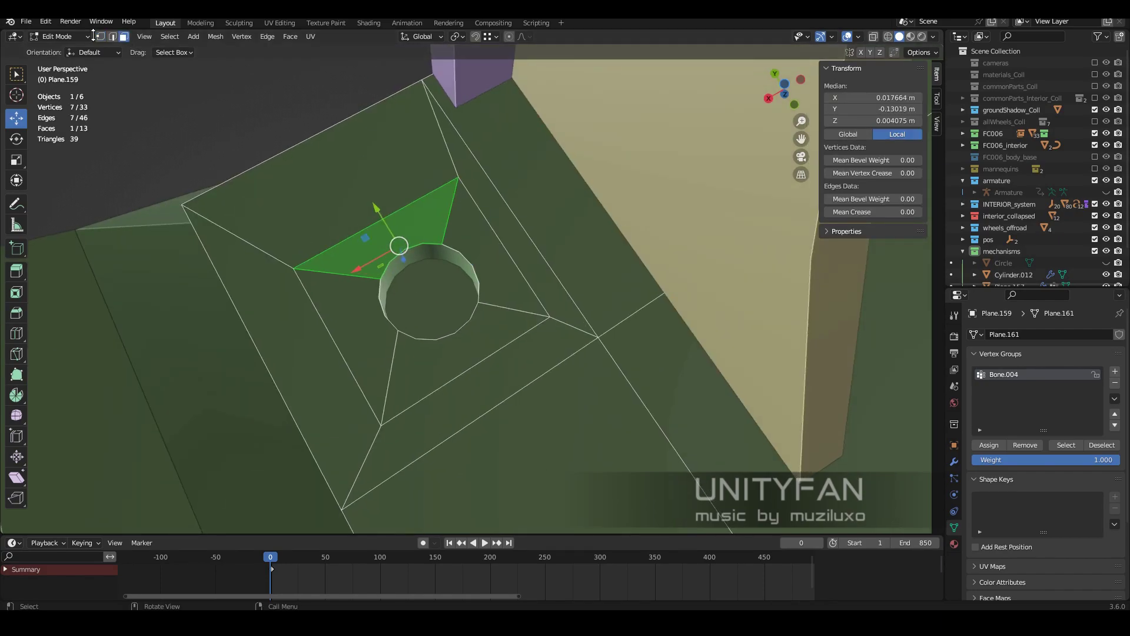
- Duplicate the square-framed hole and slide the copy along Y to a new spot
key(ctrl+z)
middle_drag(400, 364, 461, 303)
scroll(462, 302, down, 4)
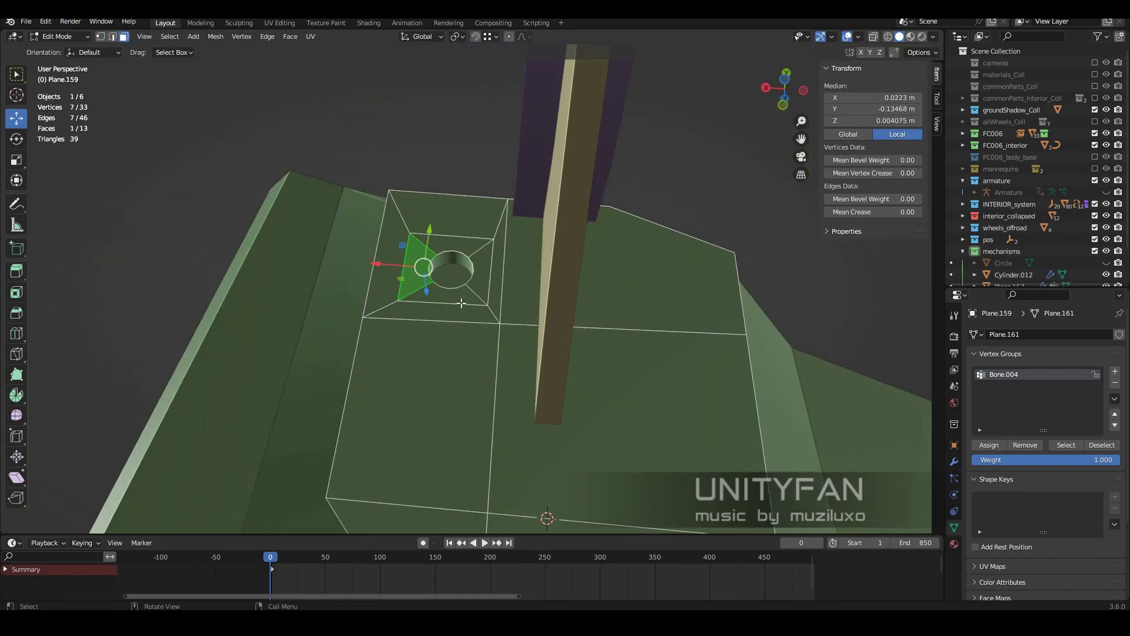
key(g)
key(y)
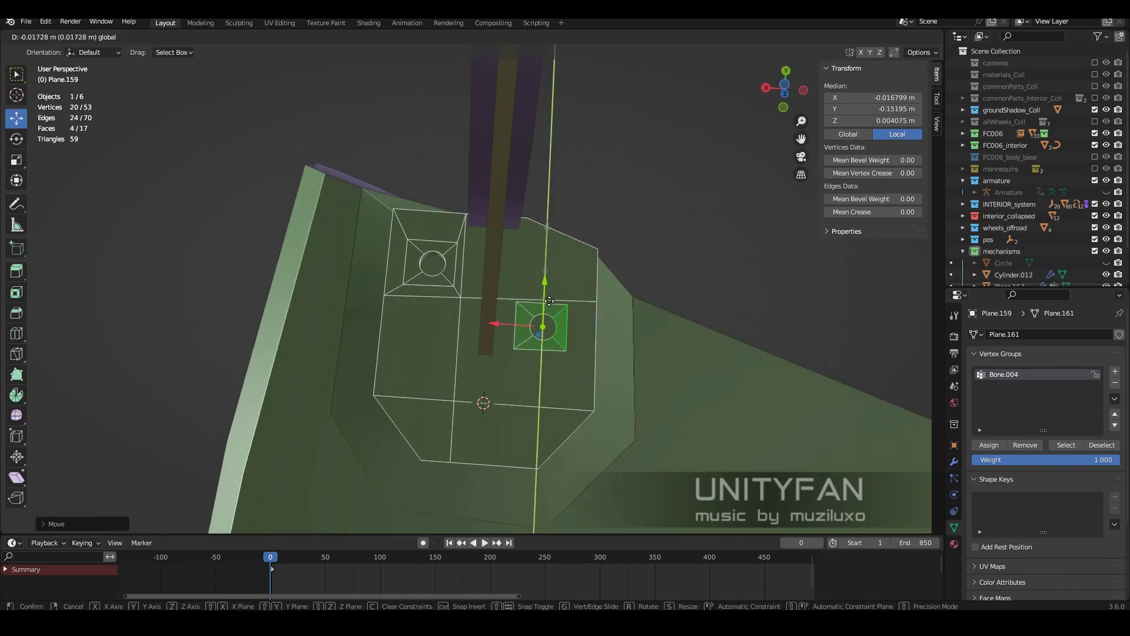
click(510, 352)
shift+middle_drag(510, 352, 580, 323)
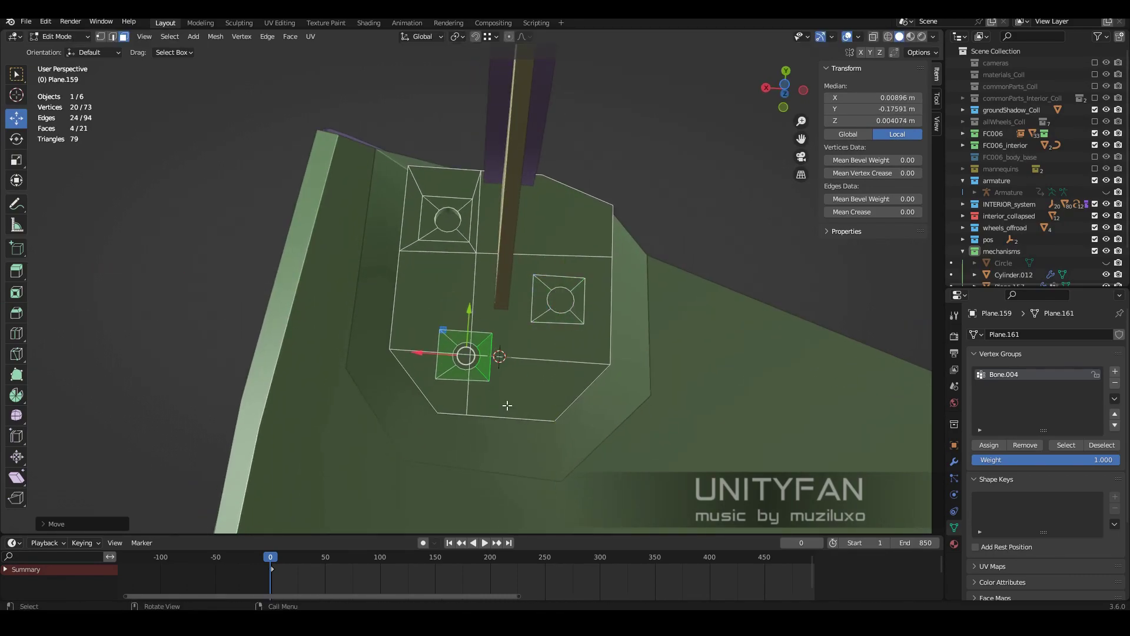
scroll(507, 405, down, 2)
middle_drag(507, 405, 564, 373)
scroll(563, 372, up, 3)
key(1)
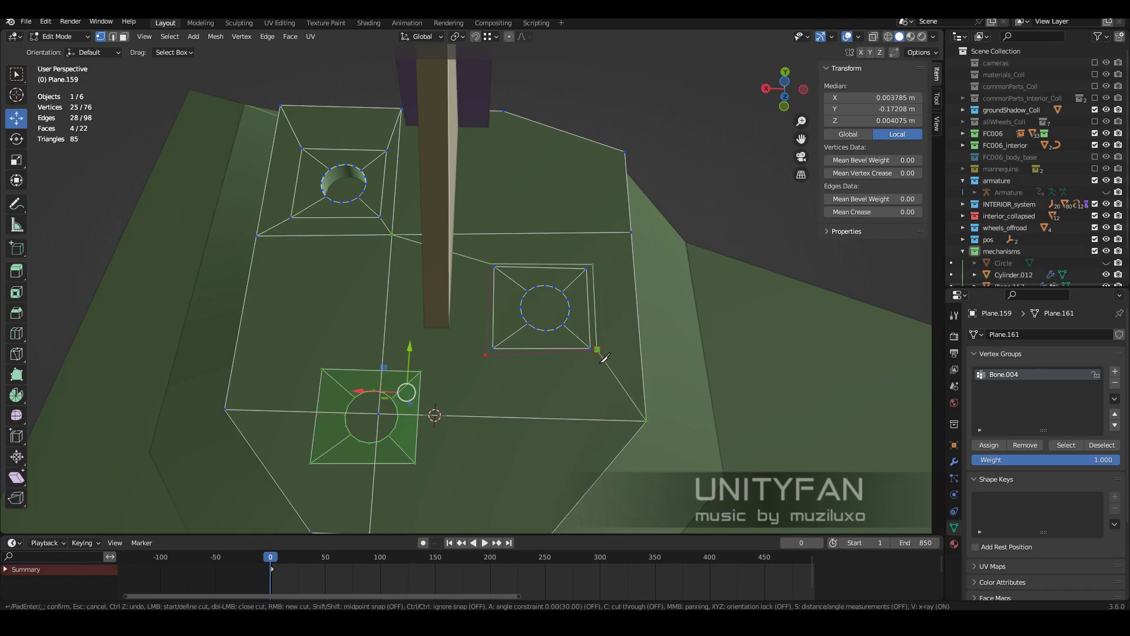
- Merge the paired frame corner vertices and the overlapping duplicate vertices
middle_drag(602, 301, 624, 276)
key(1)
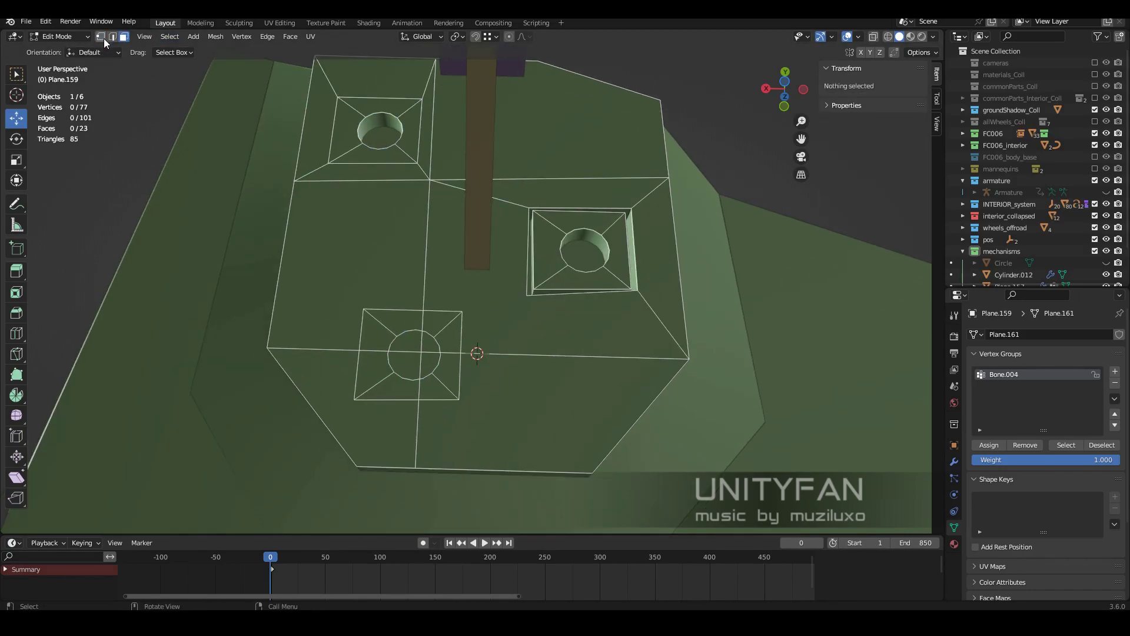
click(638, 289)
shift+click(633, 288)
key(m)
click(641, 242)
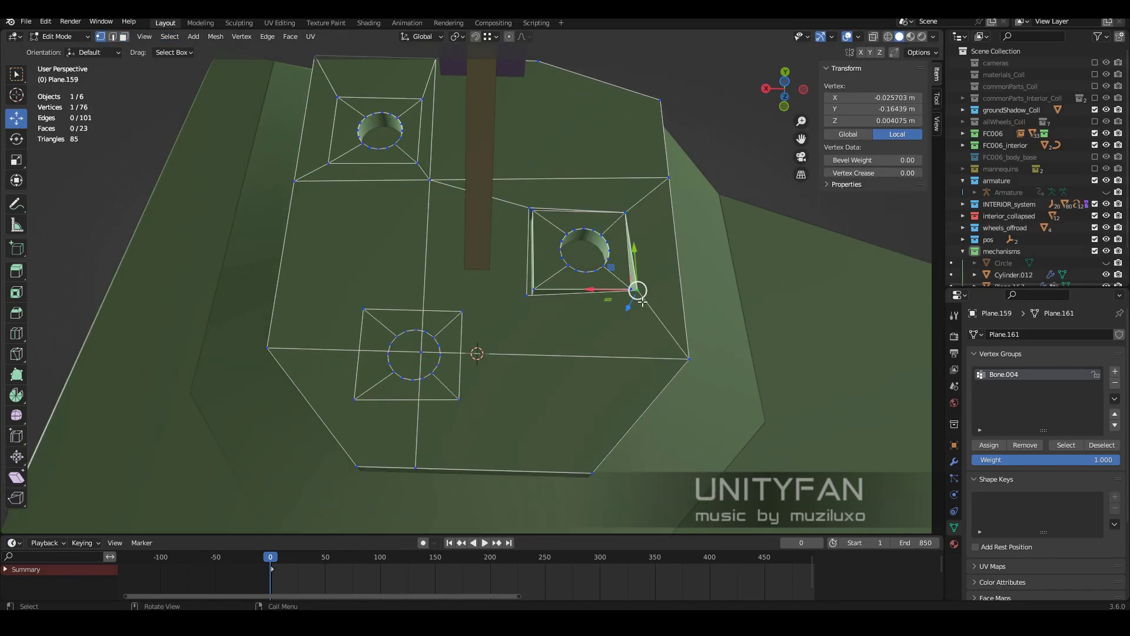
click(534, 212)
mouse_move(534, 216)
middle_down()
mouse_move(600, 284)
mouse_move(587, 343)
middle_up()
click(596, 302)
click(587, 343)
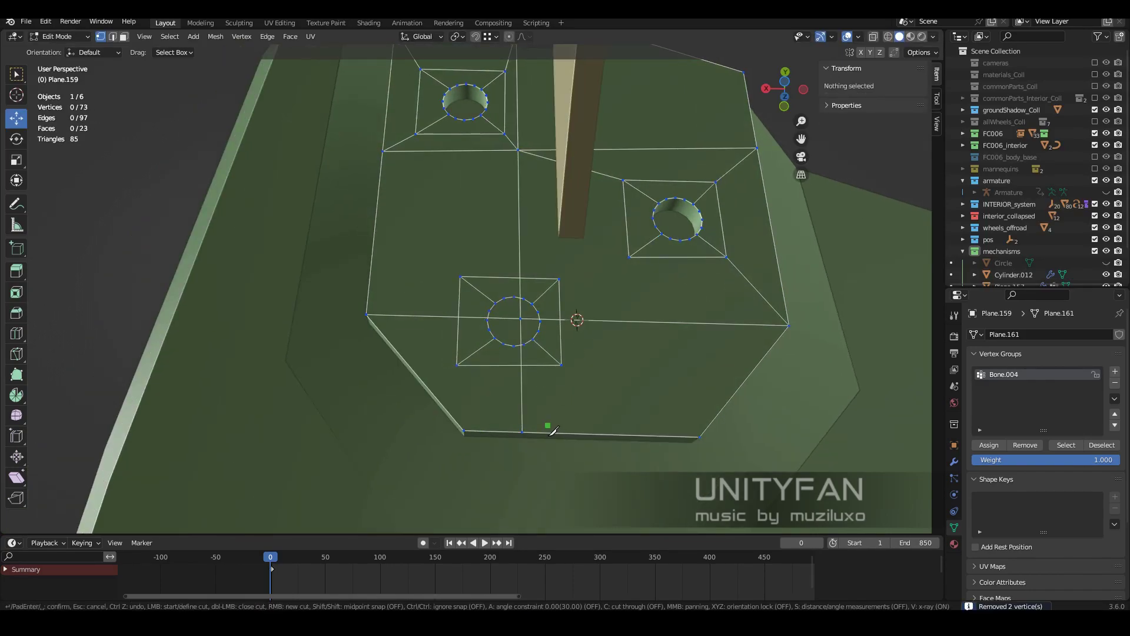
- Finish the cut around the lower square and merge by distance, removing eight vertices
key(Return)
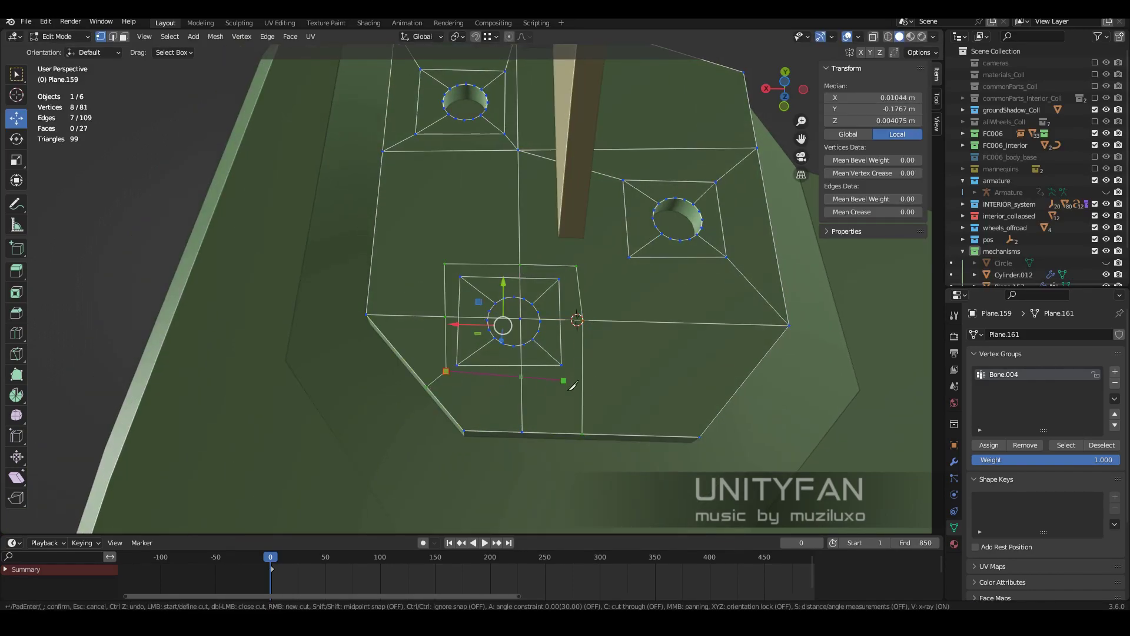
key(ctrl+z)
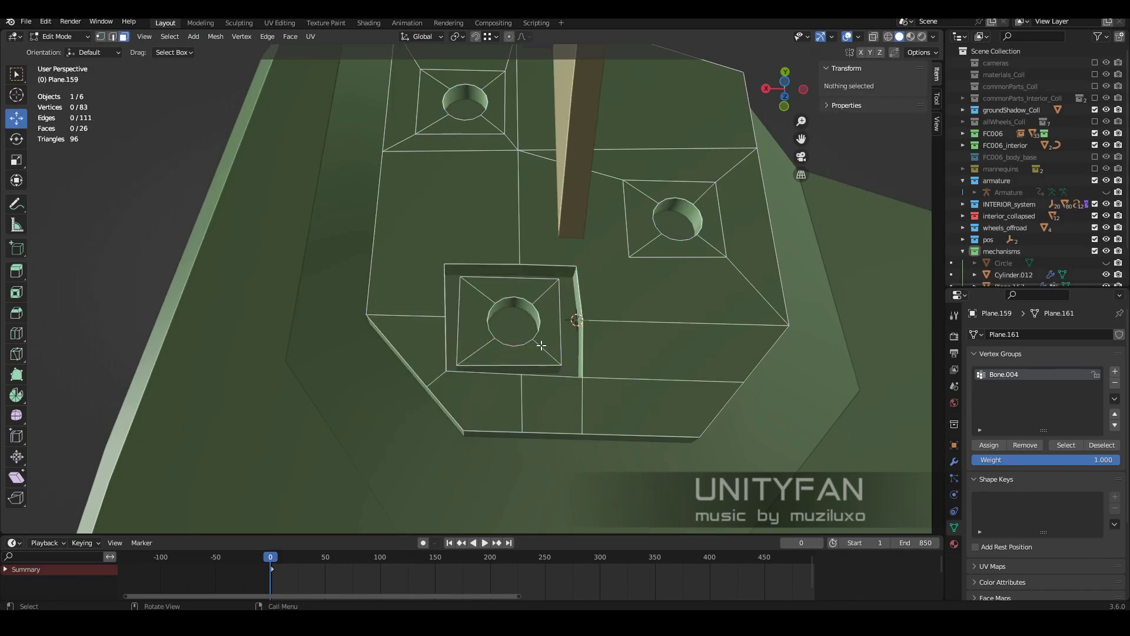
drag(438, 372, 553, 366)
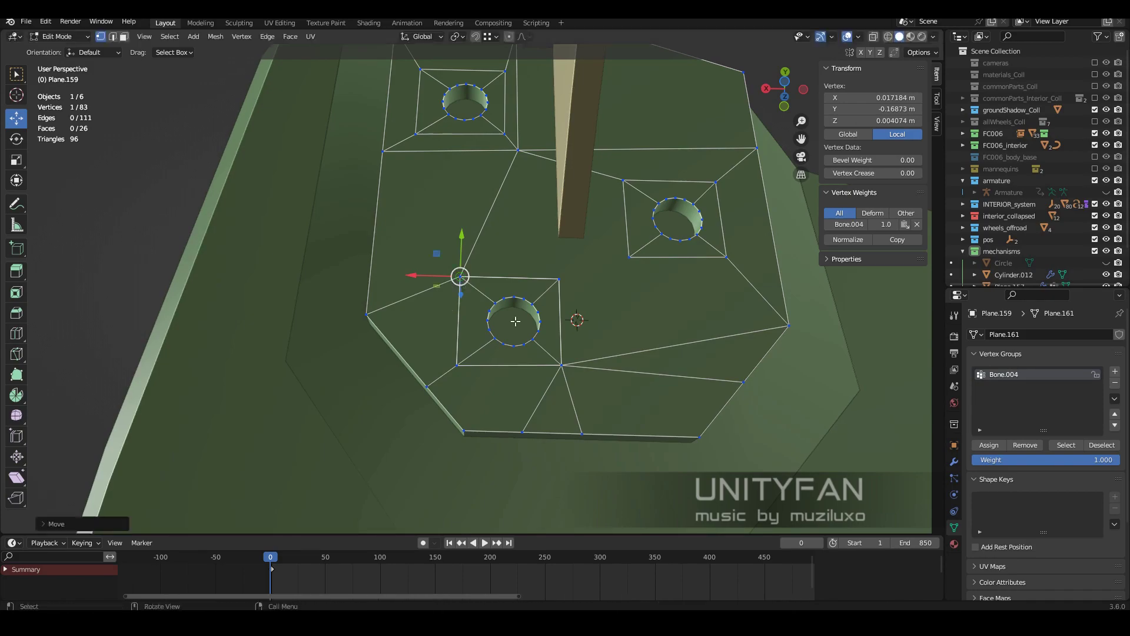
key(m)
click(600, 371)
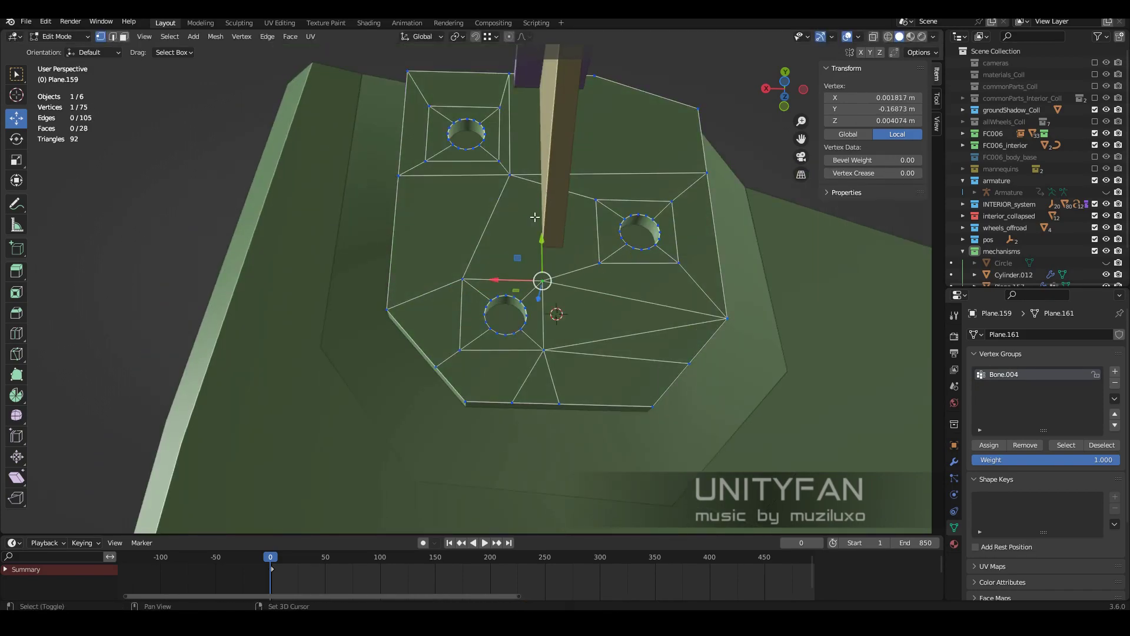
- Connect vertices with an edge, join two triangles into a quad, and merge two vertices
middle_drag(431, 233, 412, 217)
shift+click(412, 215)
key(j)
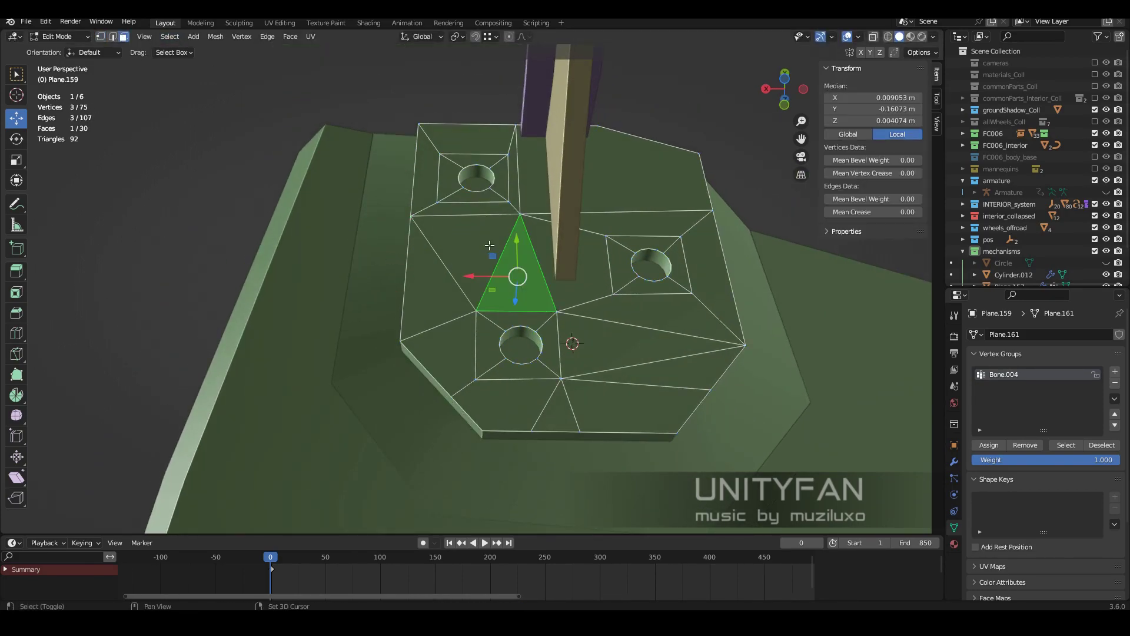
shift+click(489, 245)
key(ctrl+x)
mouse_move(600, 403)
shift+middle_down()
mouse_move(585, 344)
mouse_move(530, 330)
shift+middle_up()
key(m)
click(576, 370)
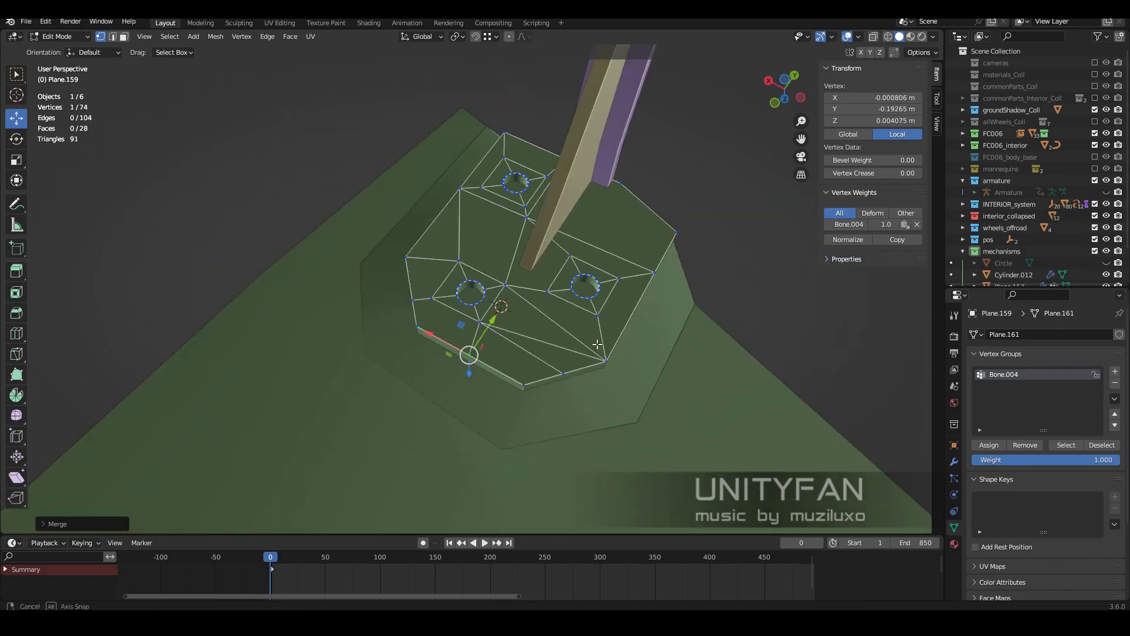
- Play the animation in Object Mode to check the hinge, then stop it
key(Tab)
mouse_move(634, 331)
middle_down()
mouse_move(616, 285)
mouse_move(571, 397)
mouse_move(564, 349)
middle_up()
key(space)
key(Escape)
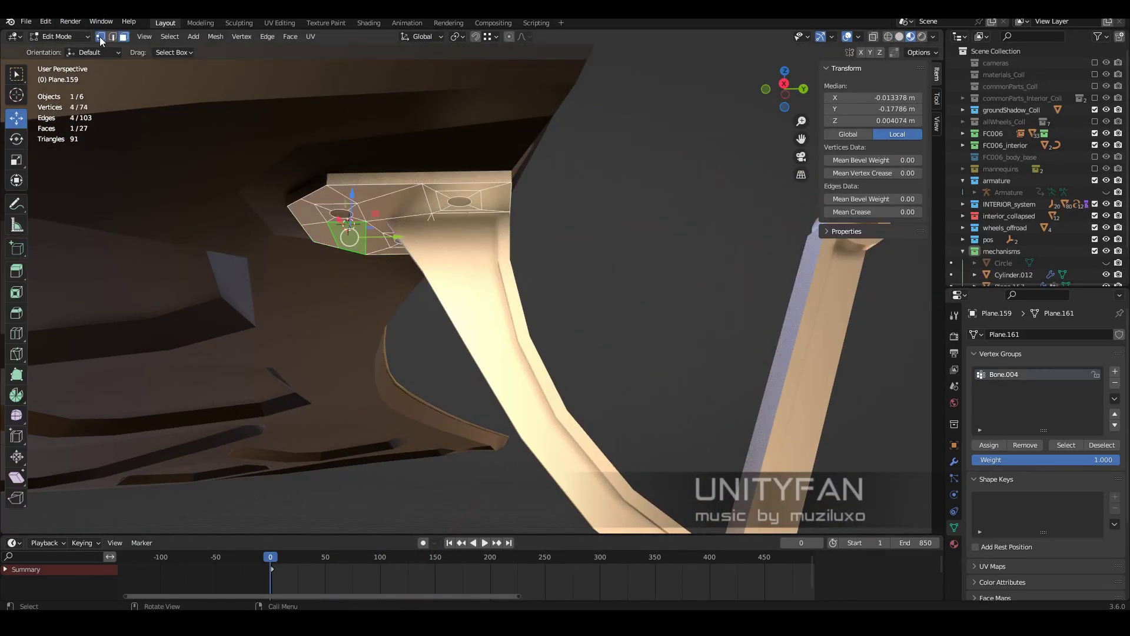
middle_drag(681, 289, 561, 414)
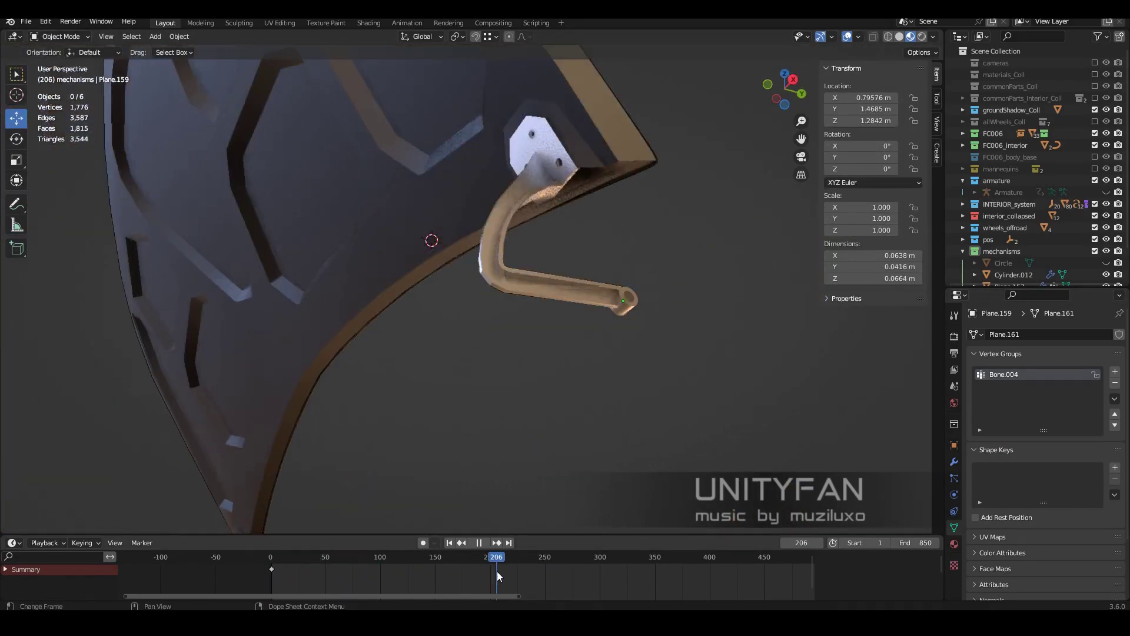
- Create a green sym collection under mechanisms holding Cylinder.012 and Plane.157–159
drag(1035, 290, 1035, 404)
right_click(1001, 59)
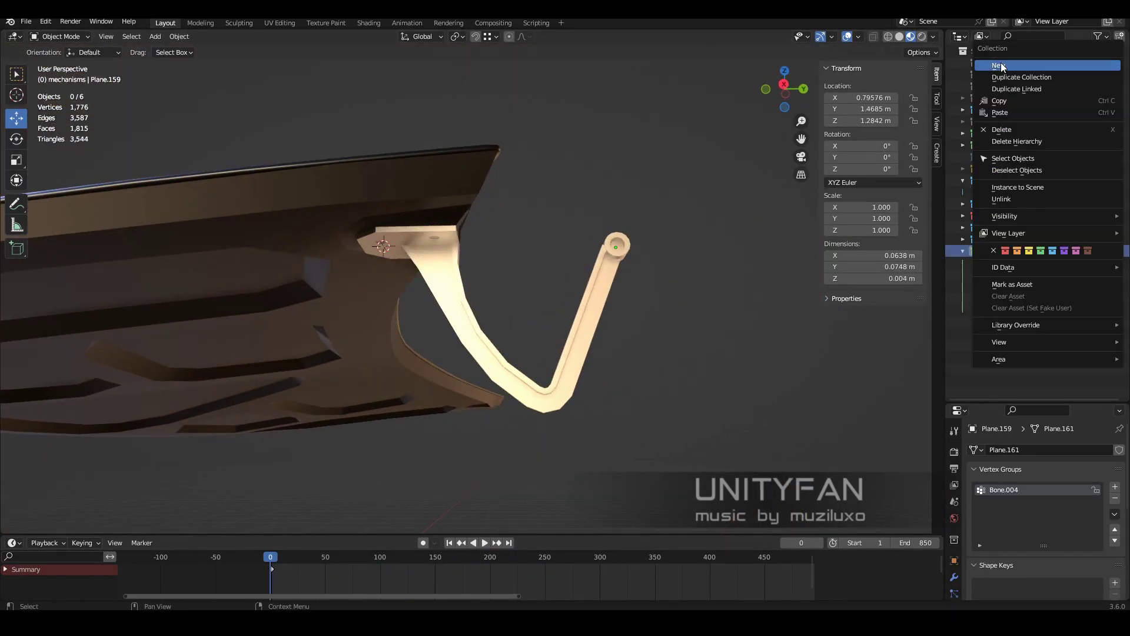
click(1007, 62)
double_click(1025, 262)
right_click(994, 263)
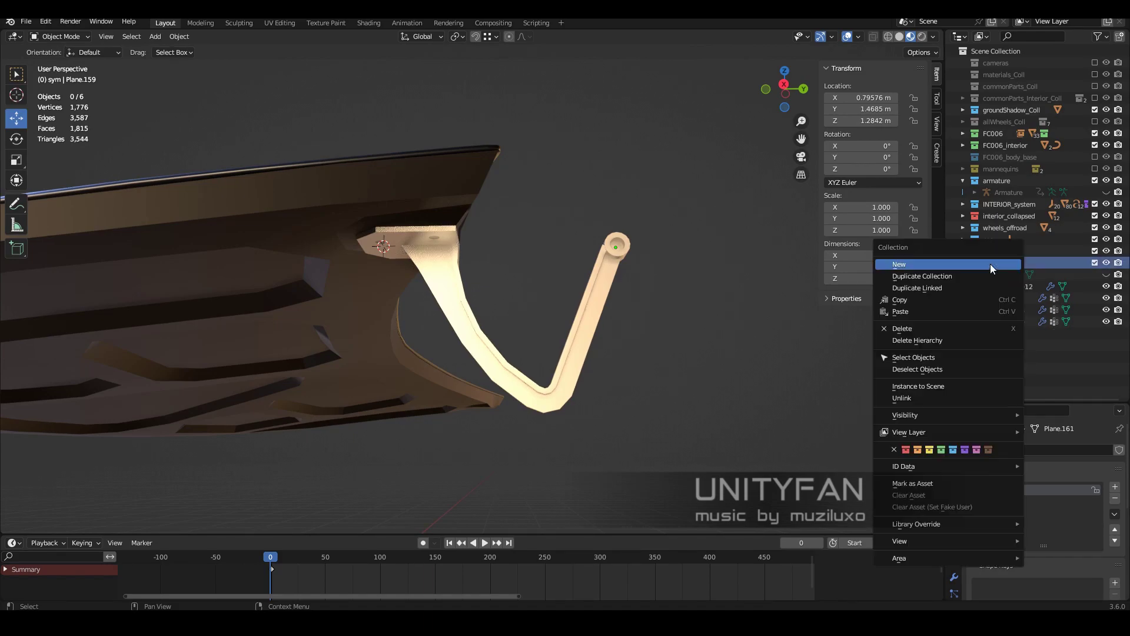
click(954, 449)
drag(1095, 281, 1095, 325)
drag(1014, 287, 1018, 265)
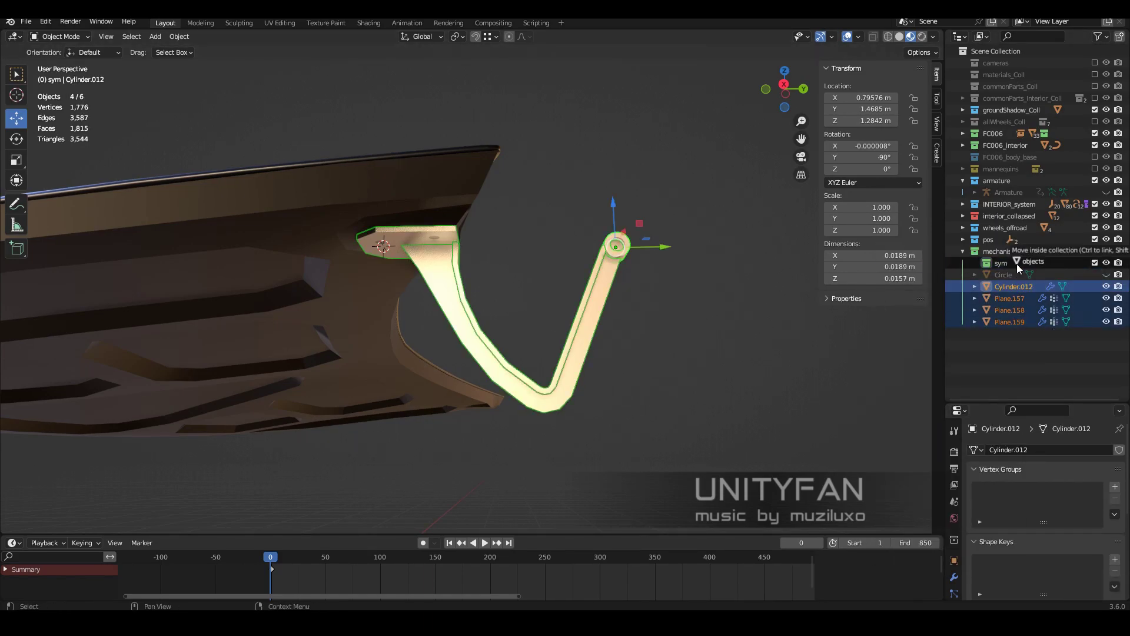
- Add a pink-tagged sym_ins collection under mechanisms
right_click(1001, 251)
click(995, 53)
text(sym_ins)
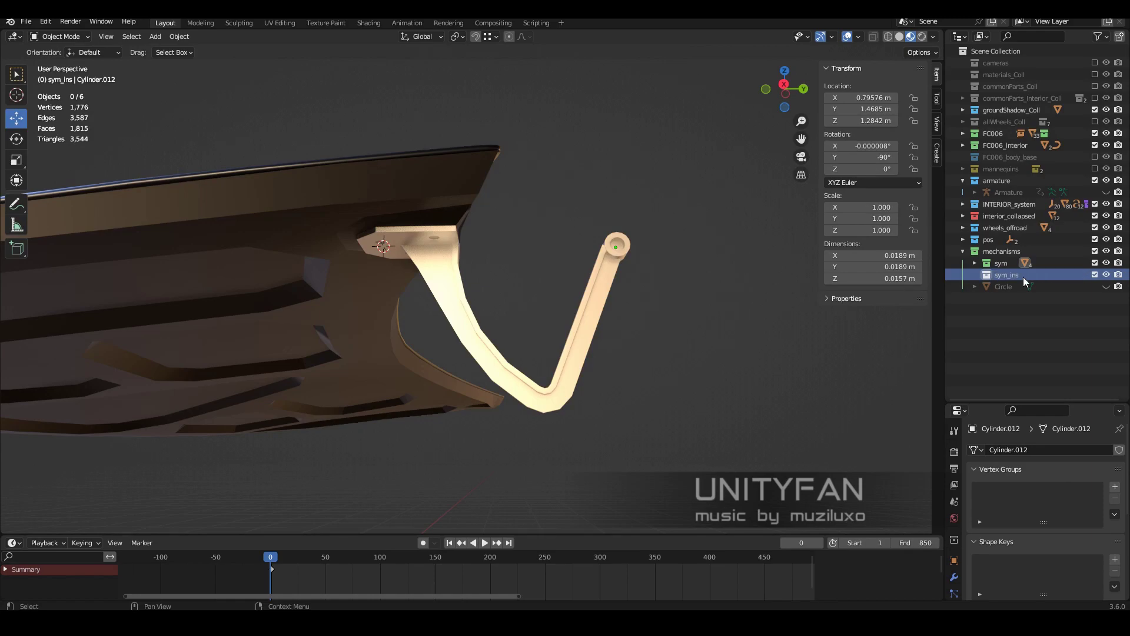
right_click(1026, 281)
click(989, 459)
- Select arm plate Plane.157 and edit its mesh from the right side view
mouse_move(638, 274)
middle_down()
mouse_move(577, 287)
mouse_move(535, 362)
middle_up()
click(612, 253)
key(Tab)
key(KP_3)
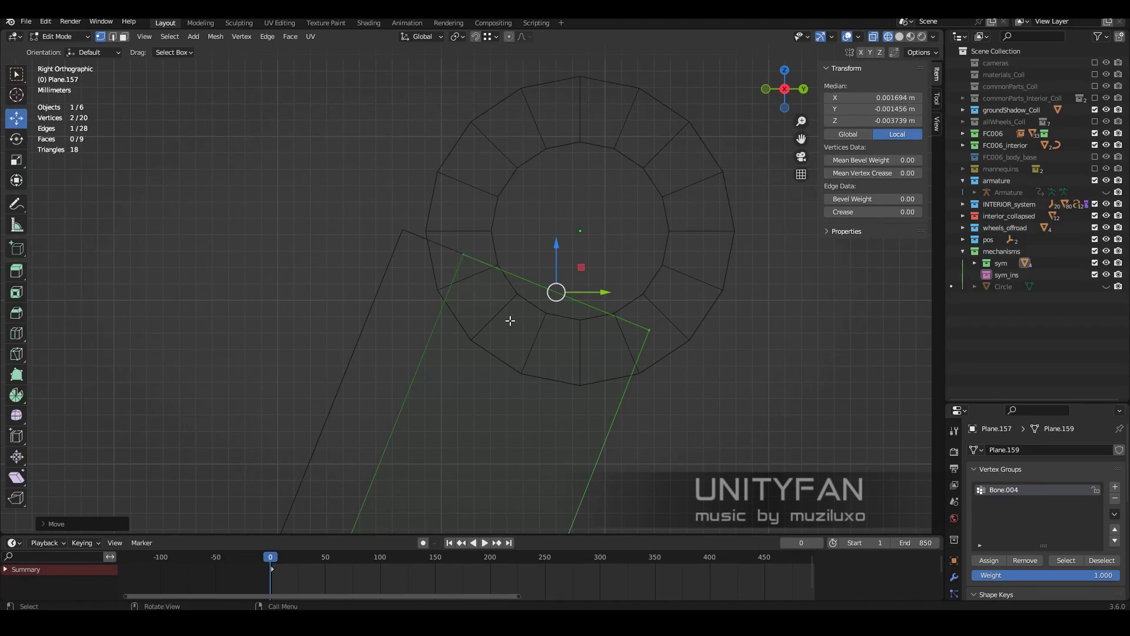
- Knife-cut the hinge arm plate's end faces around the pivot ring
key(Return)
scroll(630, 384, down, 7)
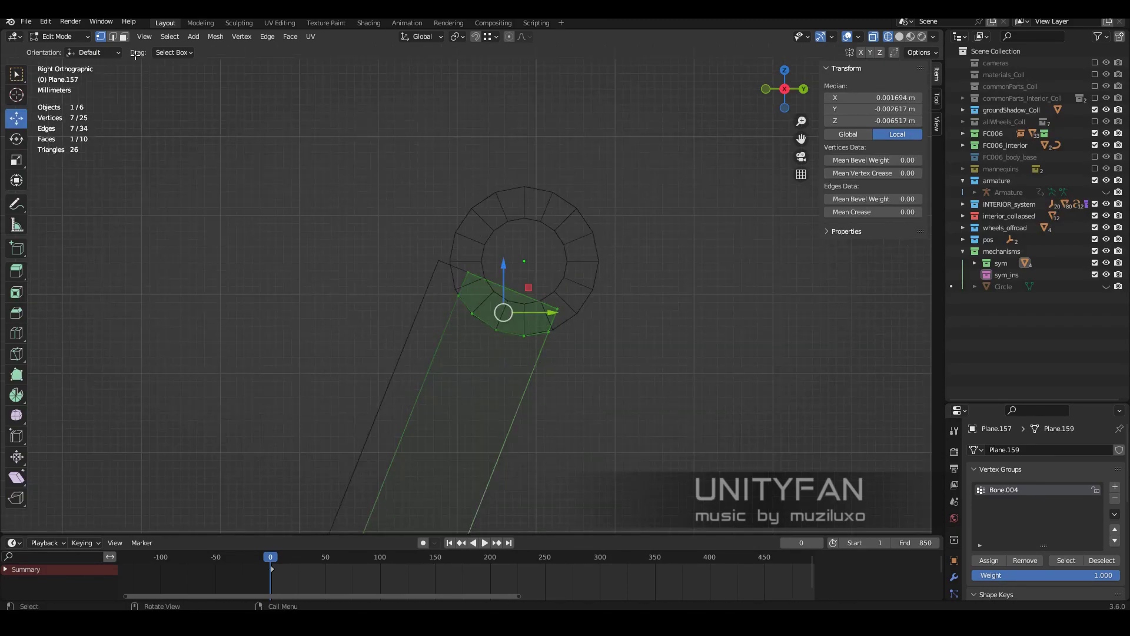
key(3)
click(514, 351)
scroll(530, 309, up, 2)
key(k)
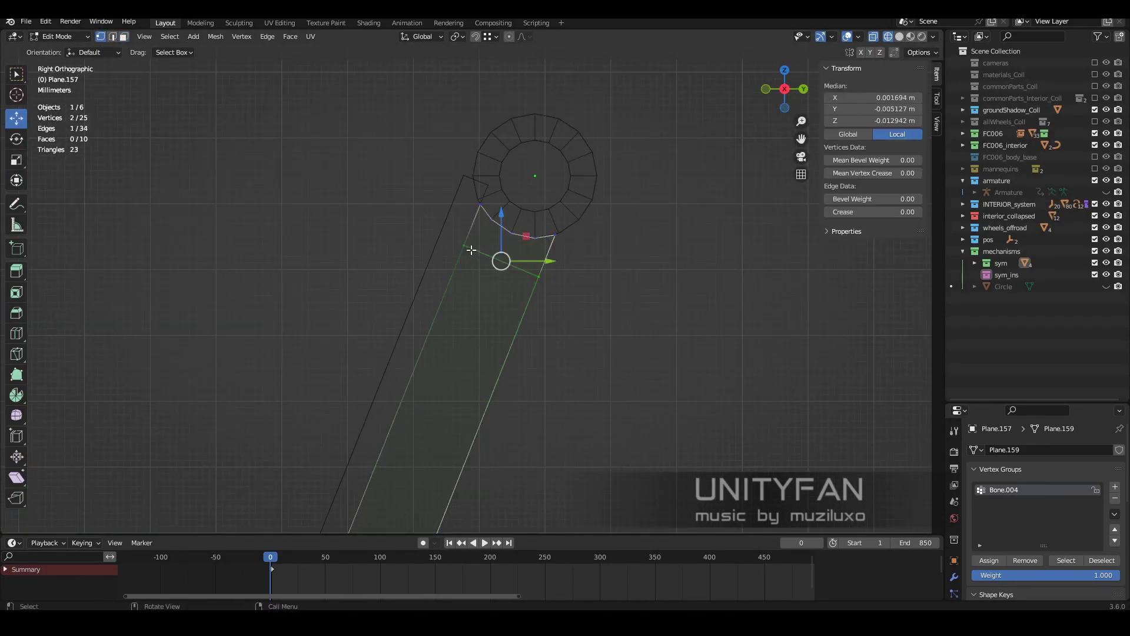
key(Tab)
- Select Cylinder.012 and the other arm objects in sym, then move them to a collection
middle_drag(471, 250, 484, 288)
click(999, 265)
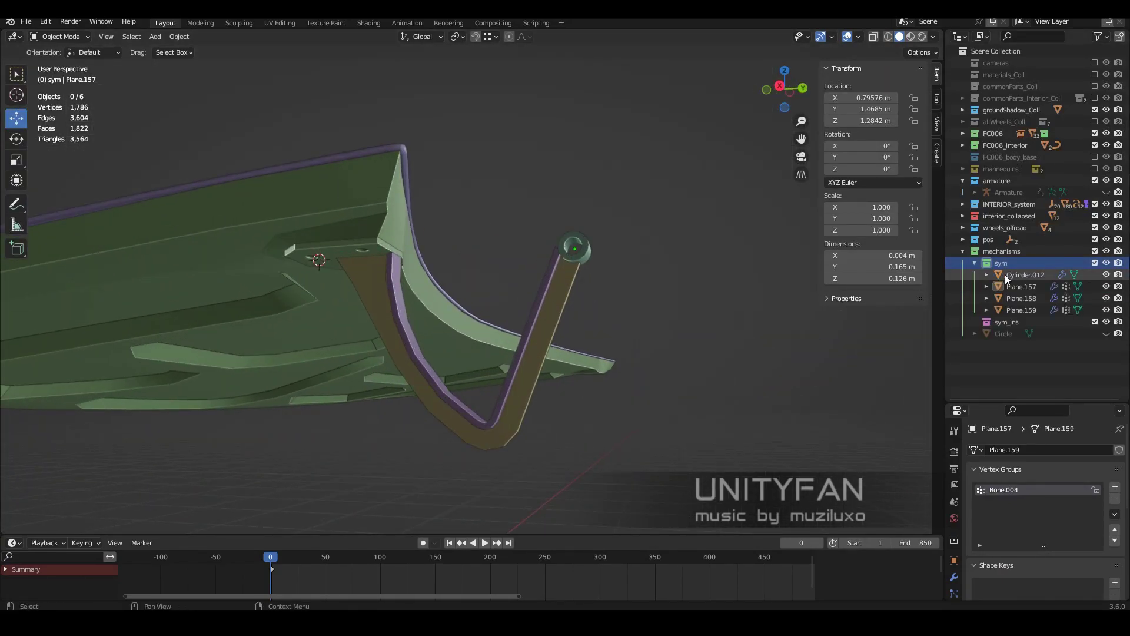
click(1005, 275)
middle_drag(530, 329, 569, 348)
click(1018, 289)
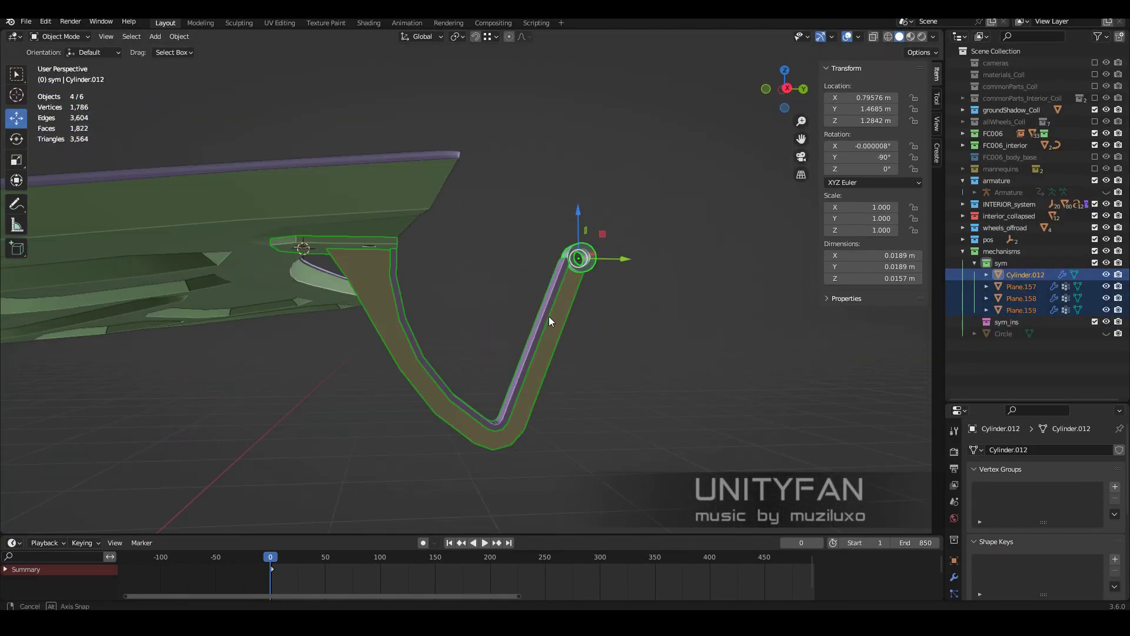
click(1006, 322)
mouse_move(577, 365)
middle_down()
mouse_move(606, 409)
mouse_move(589, 517)
middle_up()
right_click(589, 517)
click(588, 517)
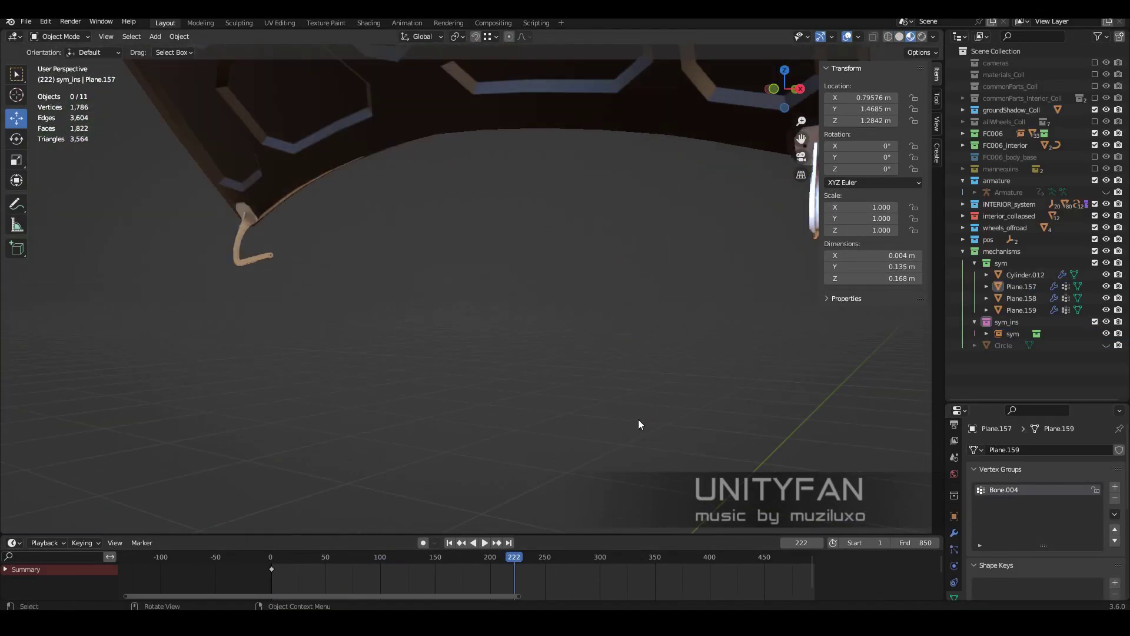
- Orbit under the lid, select lid panel Plane.156 and open its mesh from the bottom view
mouse_move(638, 419)
middle_down()
mouse_move(516, 434)
mouse_move(694, 284)
mouse_move(510, 302)
mouse_move(427, 327)
mouse_move(556, 330)
mouse_move(513, 322)
mouse_move(550, 338)
mouse_move(491, 307)
mouse_move(357, 429)
mouse_move(513, 557)
middle_up()
drag(514, 556, 271, 556)
key(ctrl+KP_7)
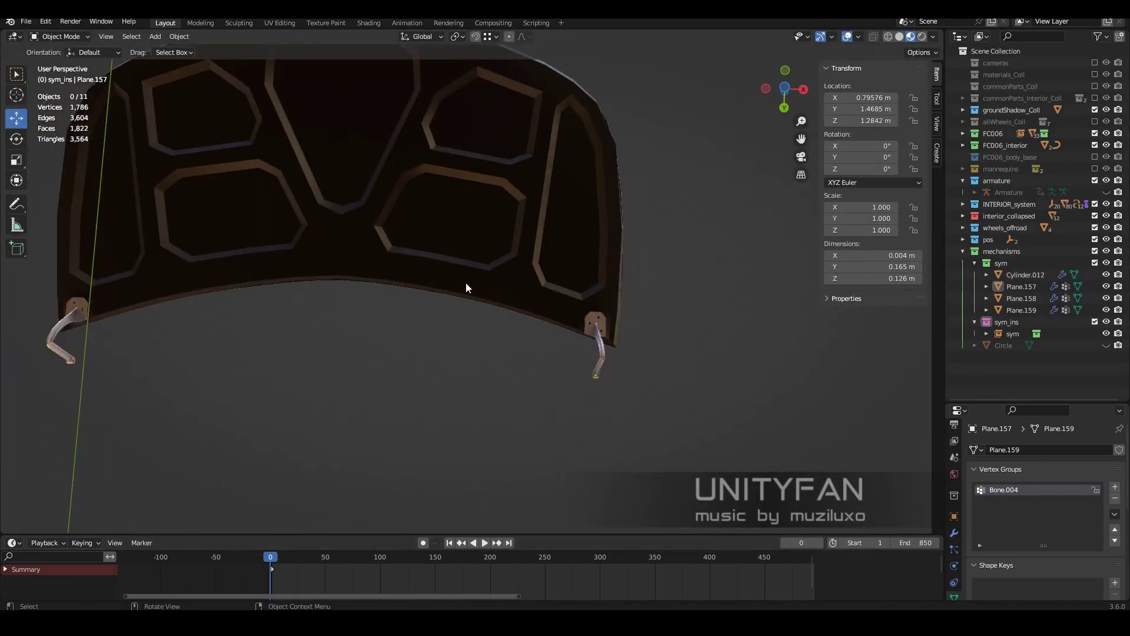
click(466, 283)
key(KP_Decimal)
key(Tab)
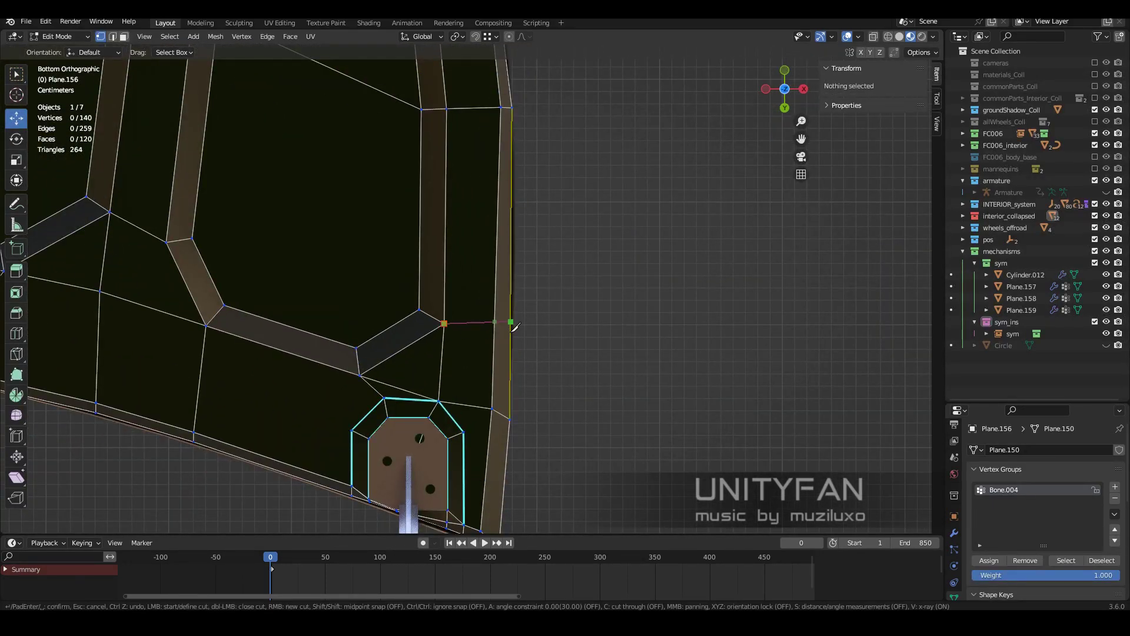
- Finish the knife cut at the rim and slide the hinge-corner vertex along X
click(510, 322)
key(Return)
scroll(512, 358, up, 2)
shift+middle_drag(537, 340, 530, 200)
click(484, 377)
key(g)
key(x)
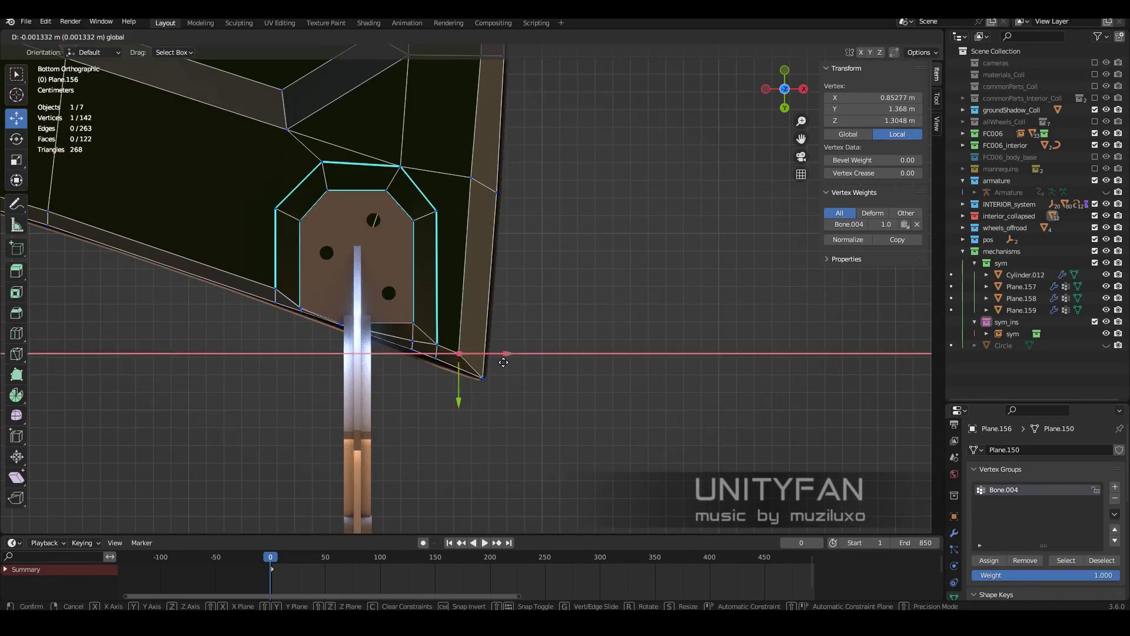
click(504, 362)
scroll(528, 371, down, 3)
scroll(242, 359, up, 3)
- Knife-cut the upper rim and nudge its vertices slightly along Y
shift+middle_drag(242, 359, 442, 265)
shift+click(334, 204)
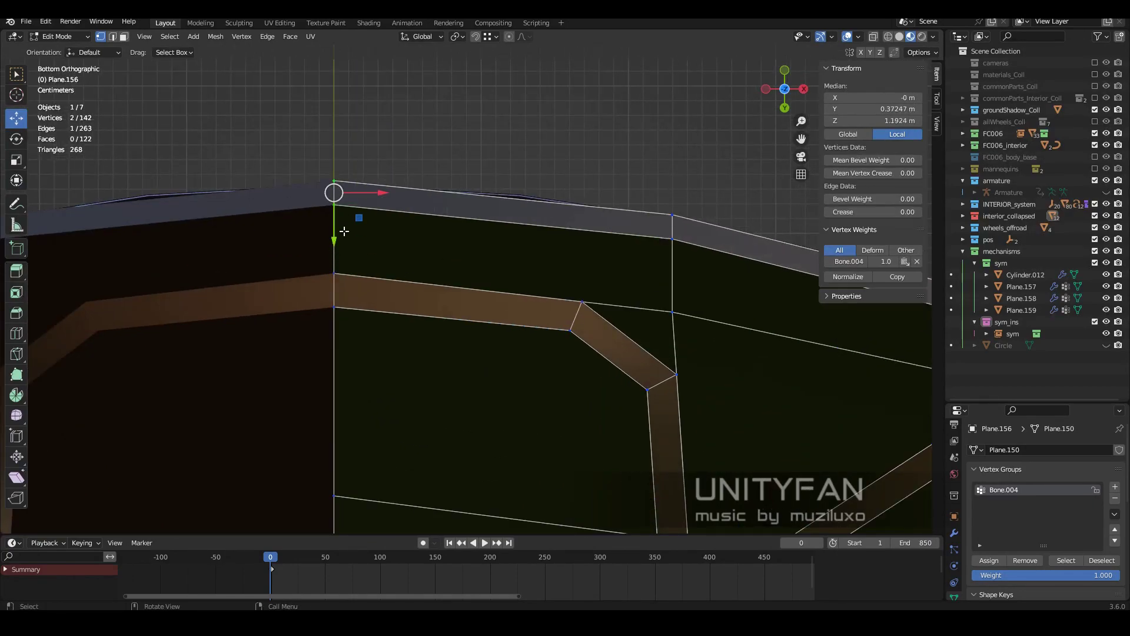
shift+middle_drag(499, 218, 406, 238)
key(k)
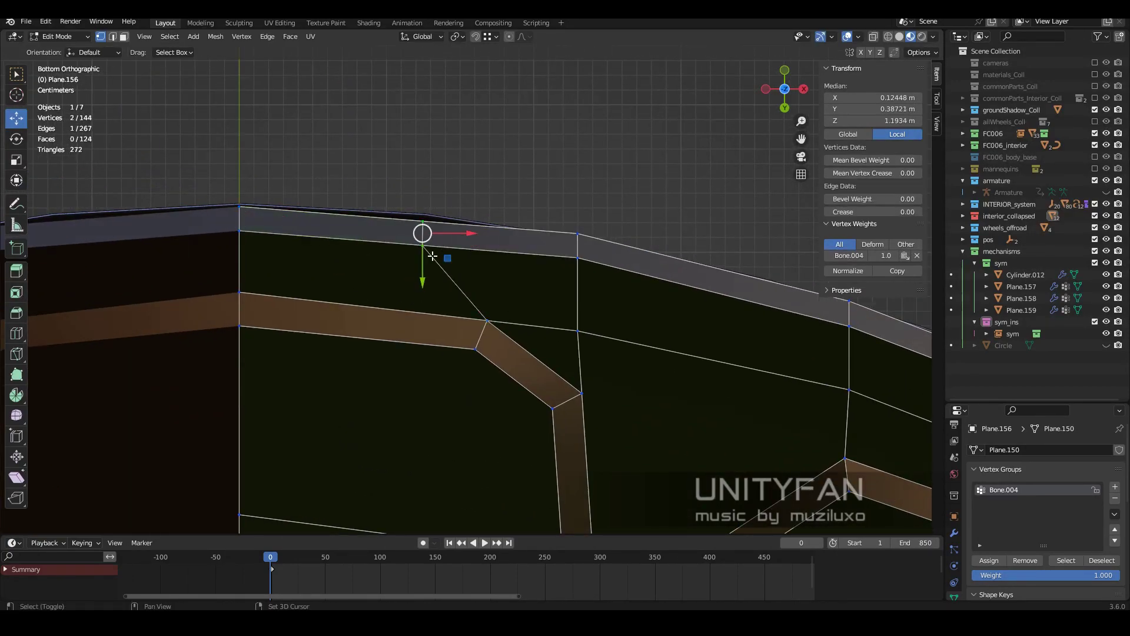
drag(432, 257, 431, 251)
shift+middle_drag(636, 288, 470, 258)
click(479, 259)
shift+middle_drag(711, 332, 464, 260)
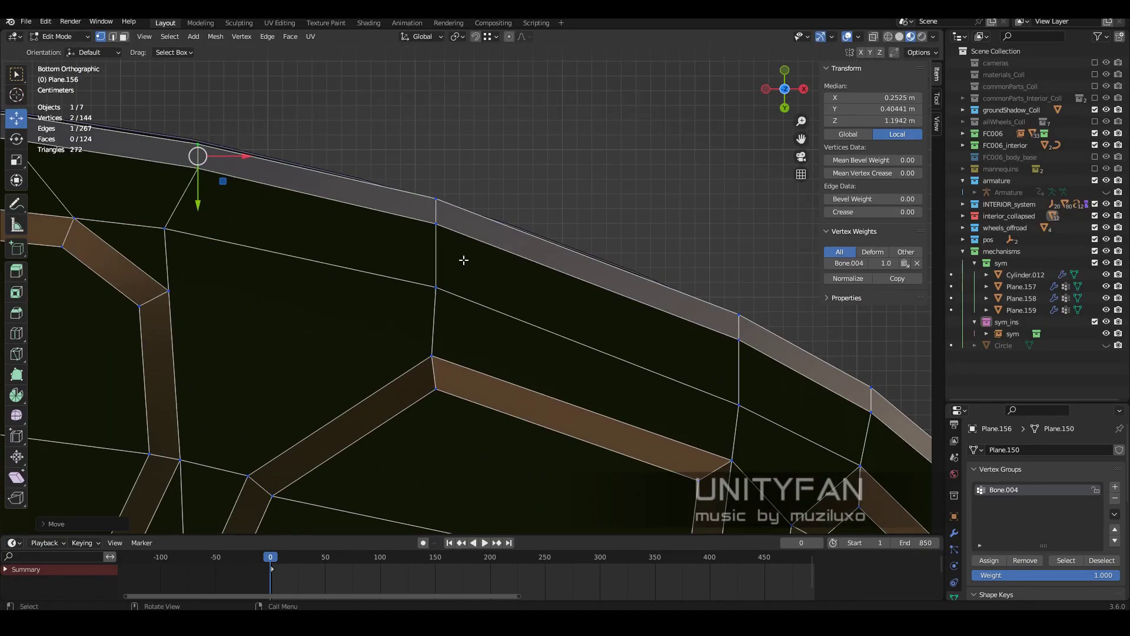
click(440, 306)
- Move further rim vertices and edges toward the curved lid corner
scroll(441, 306, down, 5)
scroll(554, 312, up, 3)
click(563, 308)
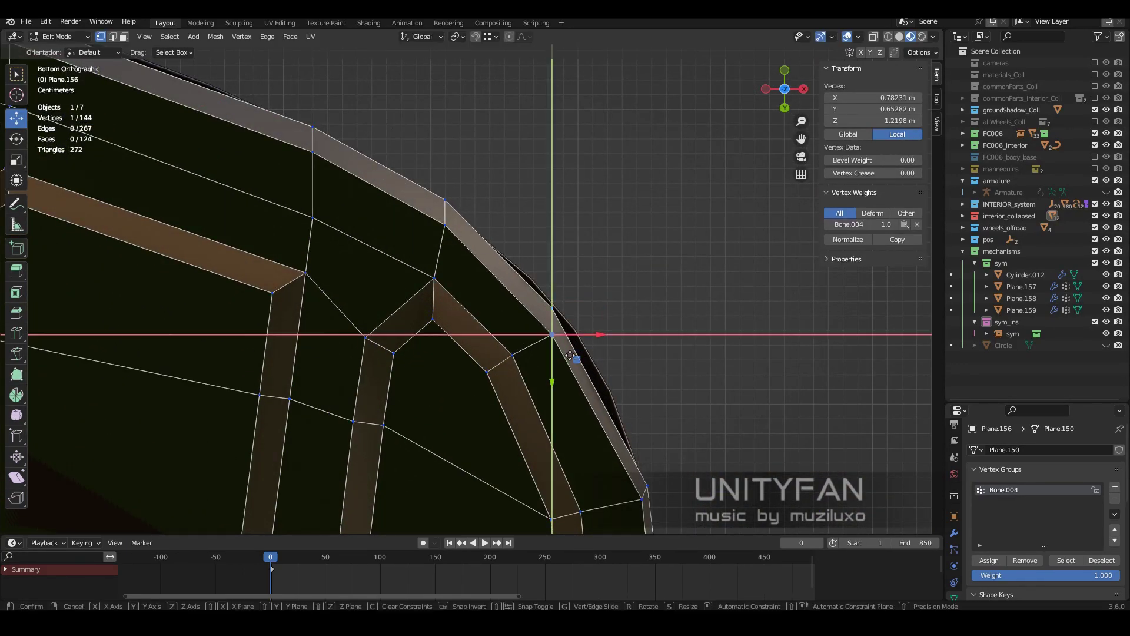
click(571, 355)
shift+middle_drag(491, 377, 511, 330)
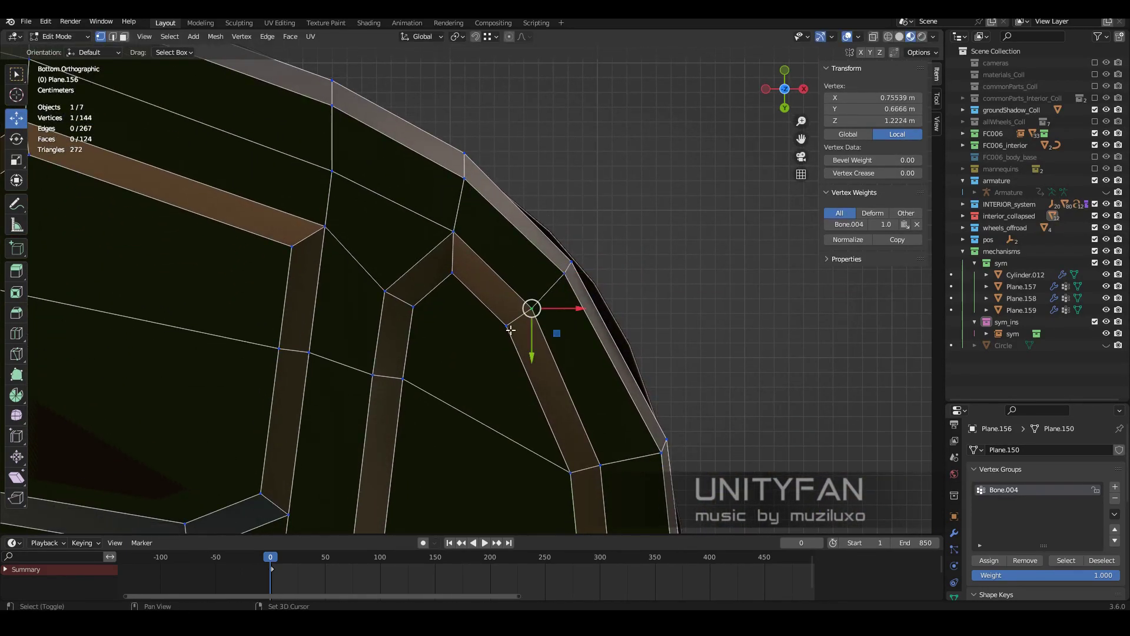
click(462, 224)
- Slide a single rim vertex onto the rim line with a small Y shift
click(465, 177)
shift+middle_drag(471, 181, 562, 251)
key(g)
drag(428, 200, 427, 207)
scroll(428, 207, down, 3)
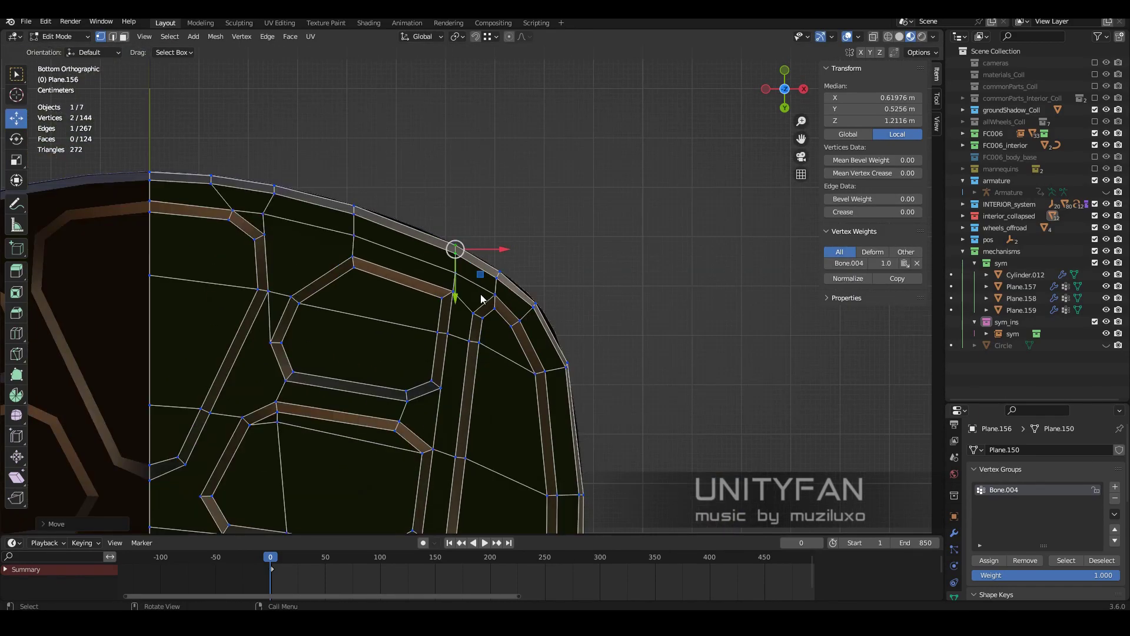
scroll(428, 207, up, 2)
scroll(428, 208, down, 2)
shift+middle_drag(412, 235, 330, 325)
- Knife-cut along the lower rim starting from the rim vertex
key(w)
scroll(353, 312, up, 2)
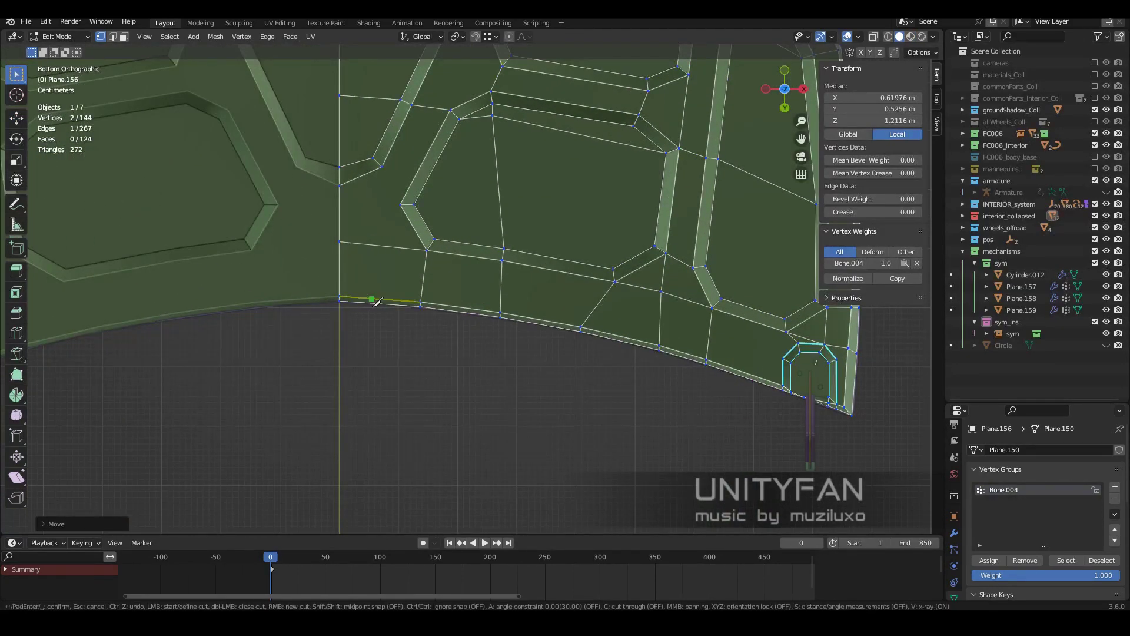
scroll(404, 335, up, 2)
key(k)
click(872, 402)
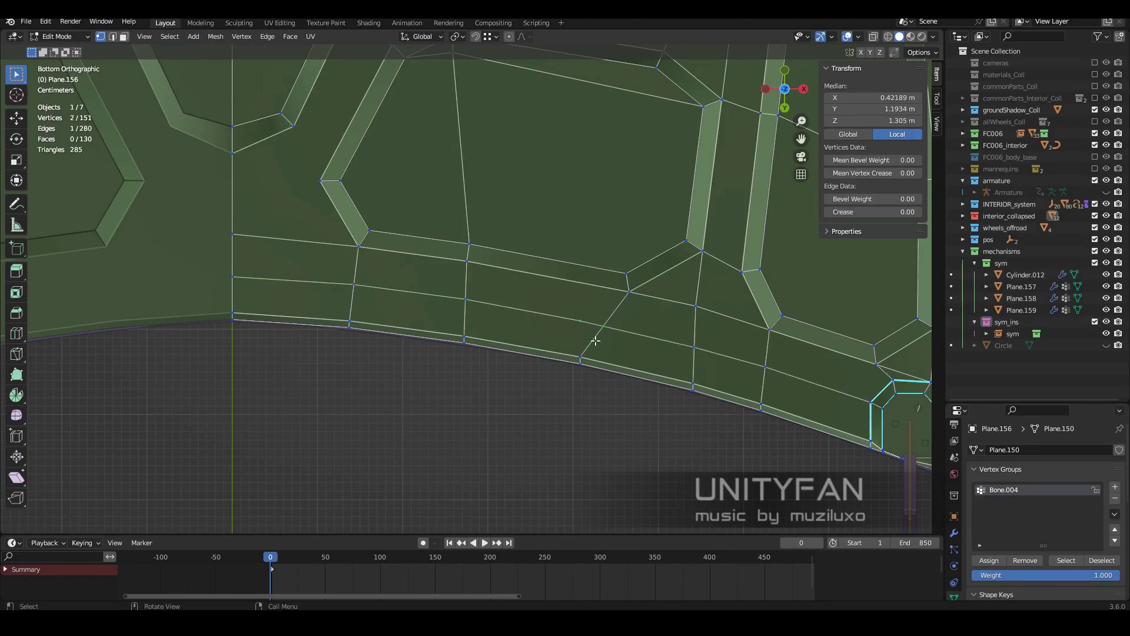
scroll(596, 340, down, 3)
- Undo the last change and add an edge loop along the lid rim
mouse_move(596, 341)
middle_down()
mouse_move(584, 255)
mouse_move(476, 335)
middle_up()
key(ctrl+z)
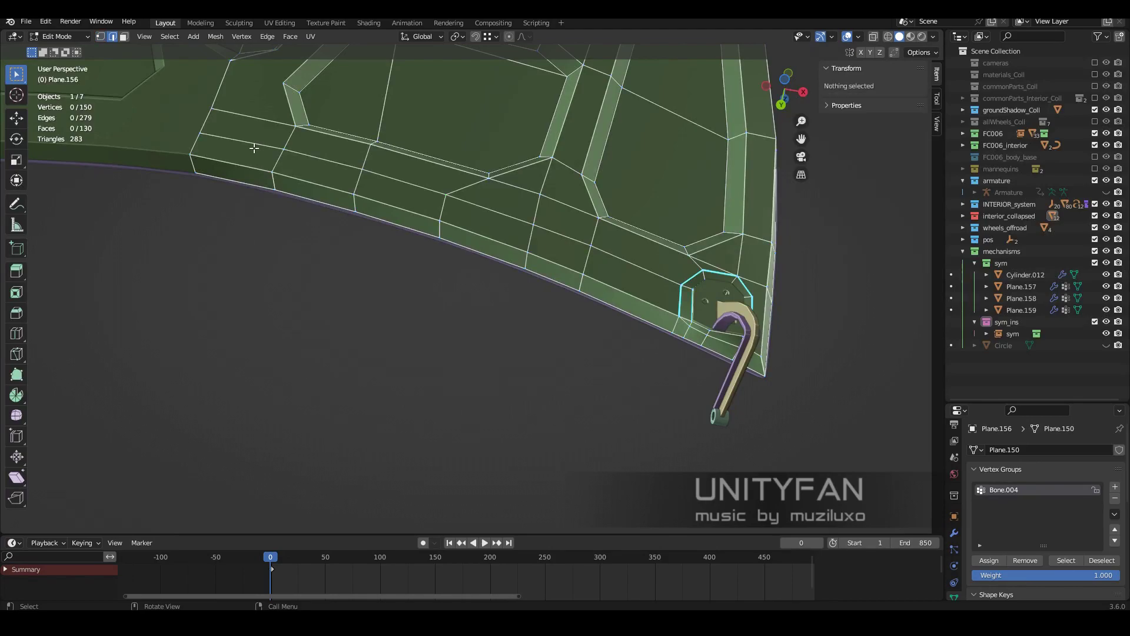
middle_drag(254, 148, 500, 377)
key(ctrl+r)
click(606, 391)
middle_drag(606, 391, 606, 356)
- Extrude the strip of rim faces and return to Object Mode
key(3)
alt+click(344, 315)
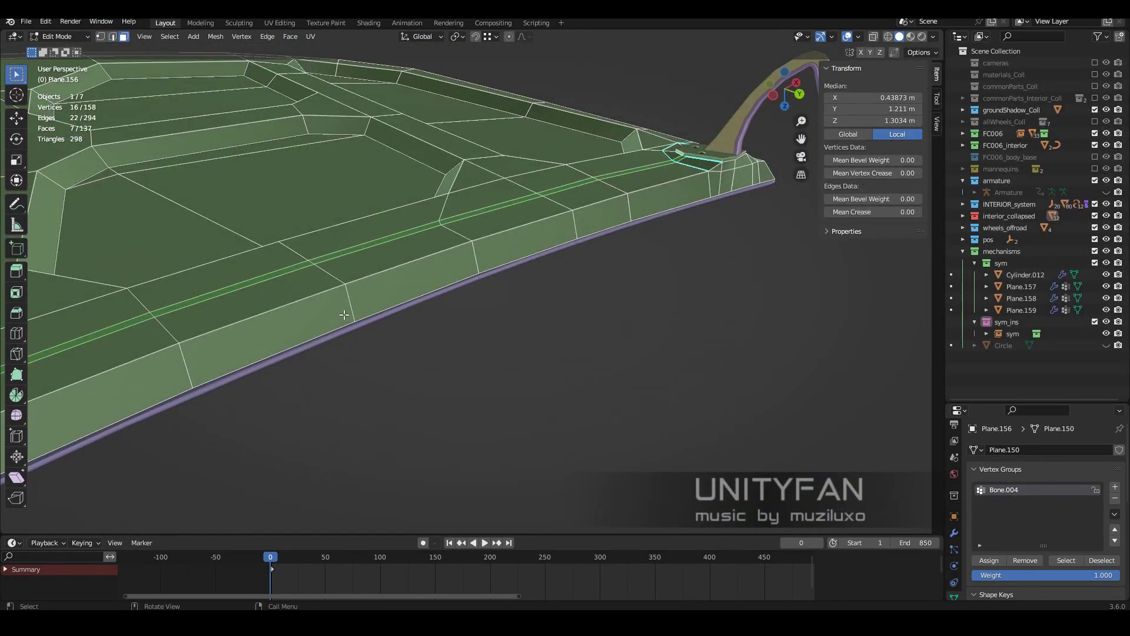
key(e)
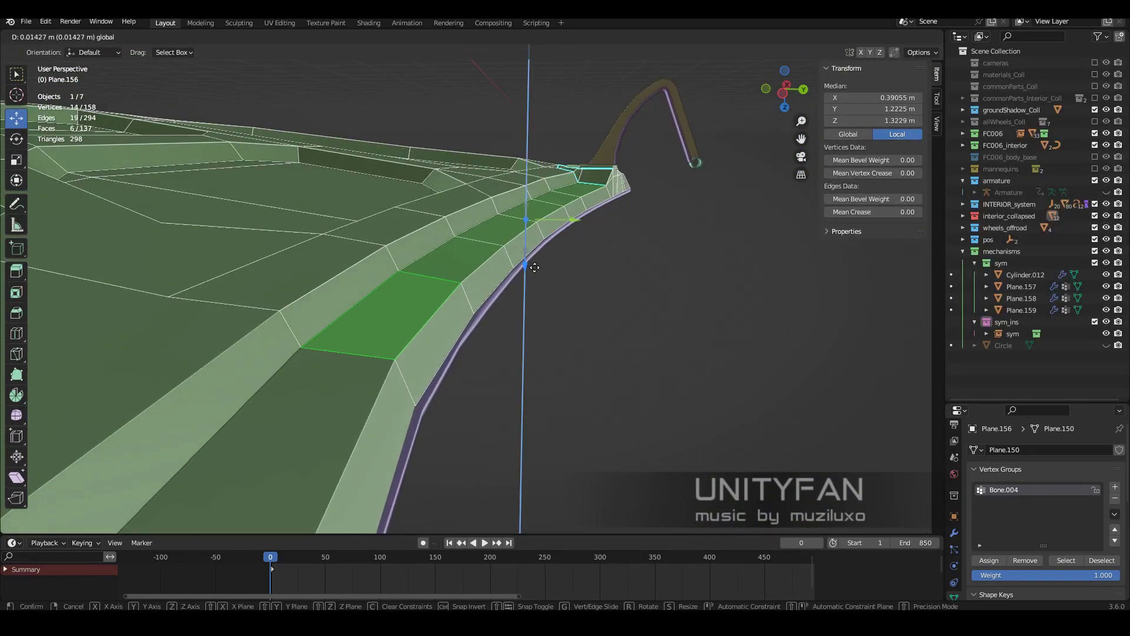
click(648, 253)
key(Tab)
middle_drag(648, 254, 437, 257)
- Reopen lid panel Plane.156 in Edit Mode, viewed from below in see-through wireframe
scroll(437, 256, down, 3)
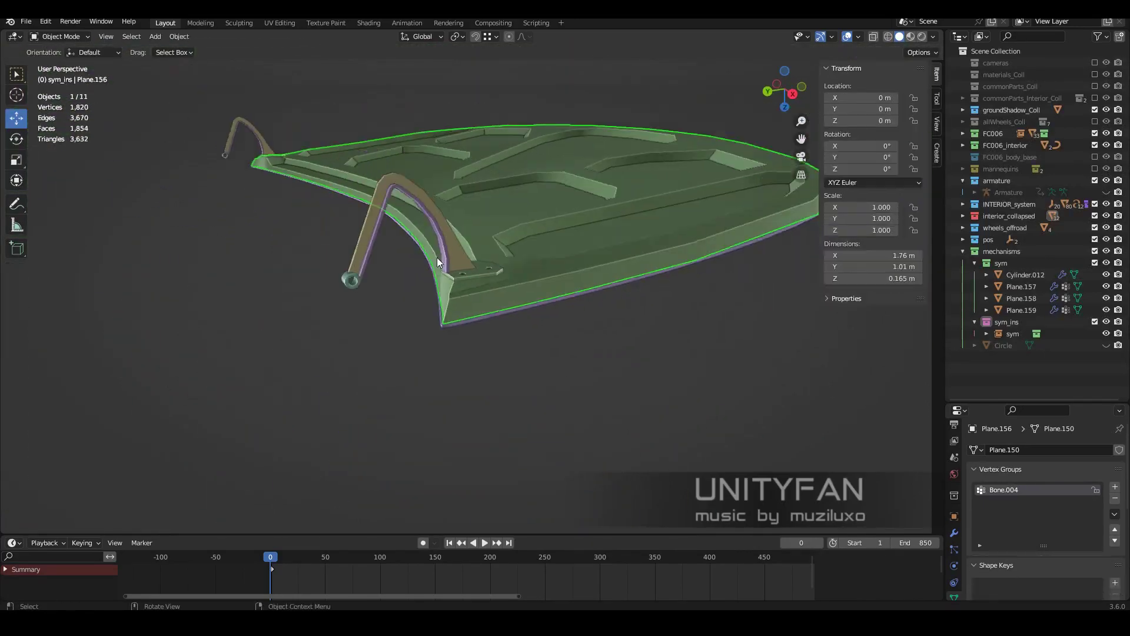
click(558, 379)
mouse_move(559, 380)
middle_down()
mouse_move(563, 301)
mouse_move(580, 280)
mouse_move(570, 340)
middle_up()
click(564, 301)
key(Tab)
scroll(563, 302, up, 5)
key(ctrl+KP_7)
key(alt+a)
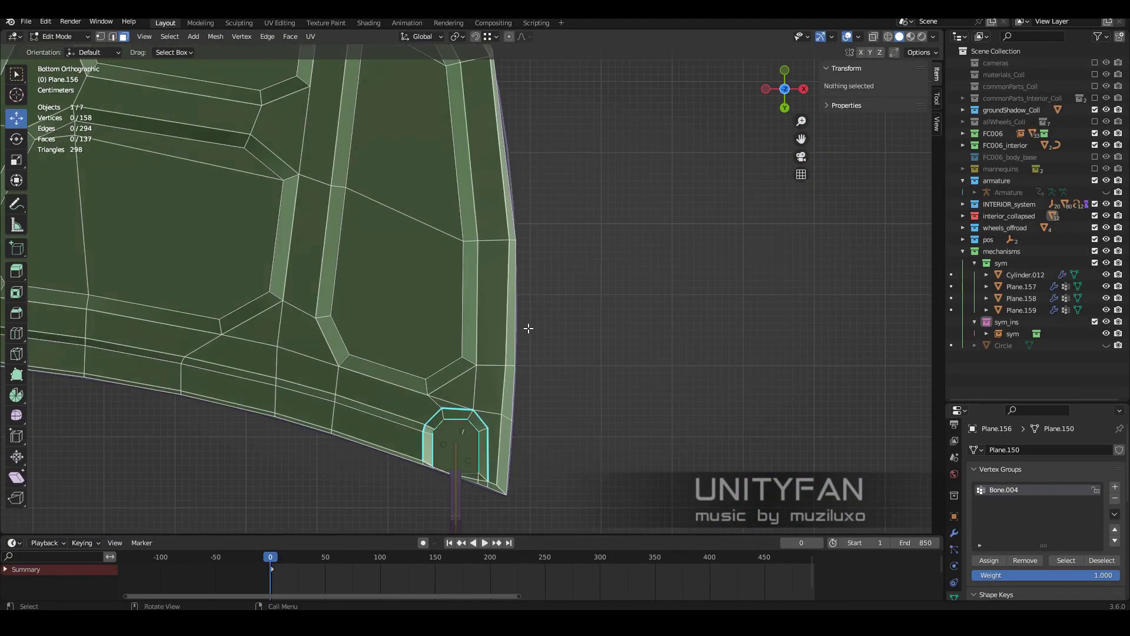
key(shift+z)
scroll(567, 269, up, 3)
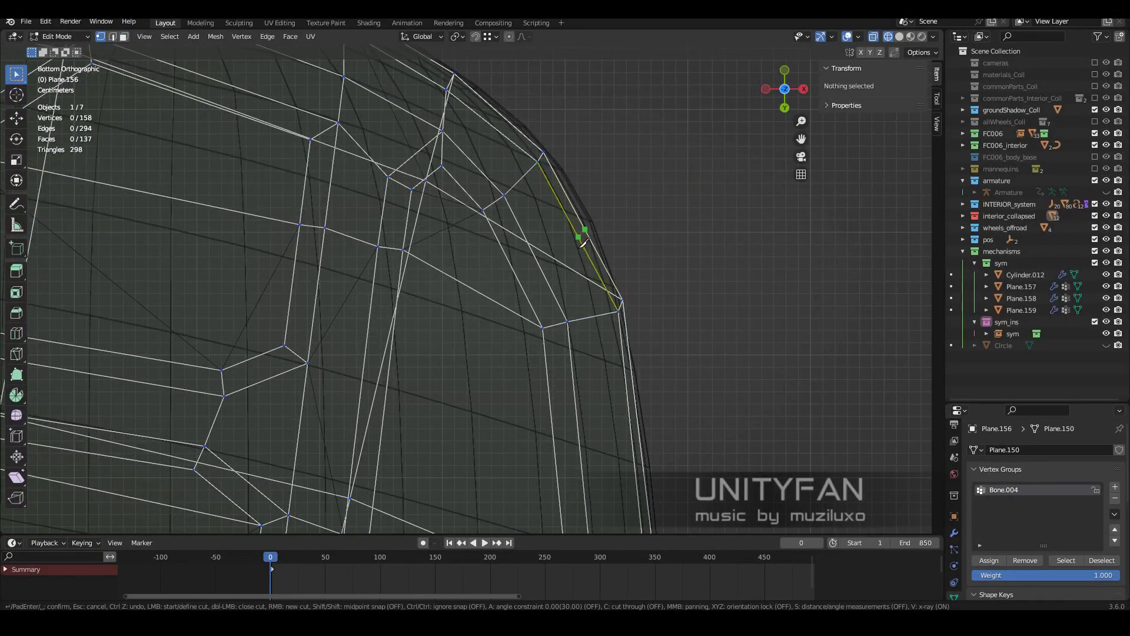
- Reposition the rim vertices beside the hinge and return to solid shading
ctrl+click(516, 271)
scroll(515, 270, up, 2)
key(shift+z)
click(623, 255)
scroll(638, 179, down, 4)
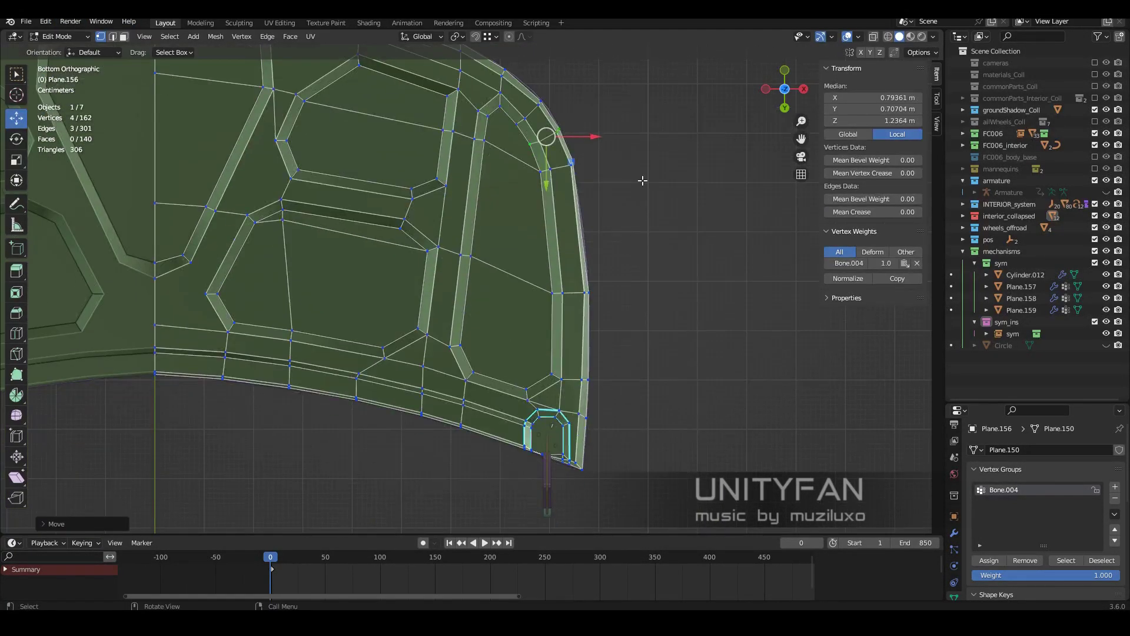
scroll(361, 232, up, 3)
- Knife-cut a new line of edges along the curved rim beside the hinge
key(alt+a)
key(k)
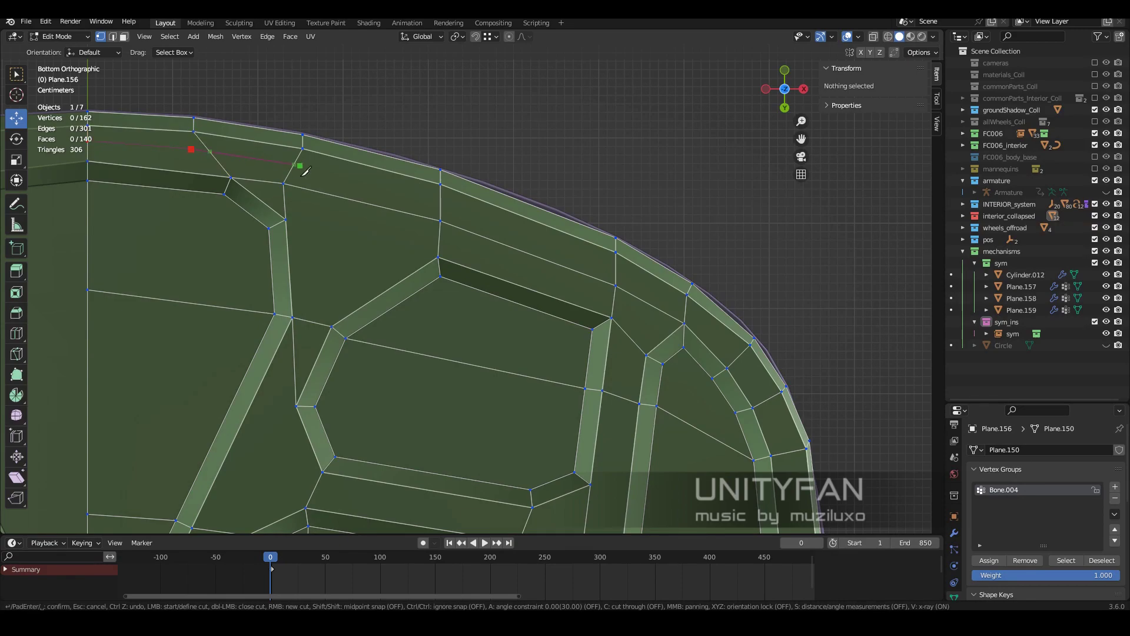
shift+scroll(443, 209, down, 2)
ctrl+scroll(578, 265, right, 2)
shift+scroll(547, 247, down, 2)
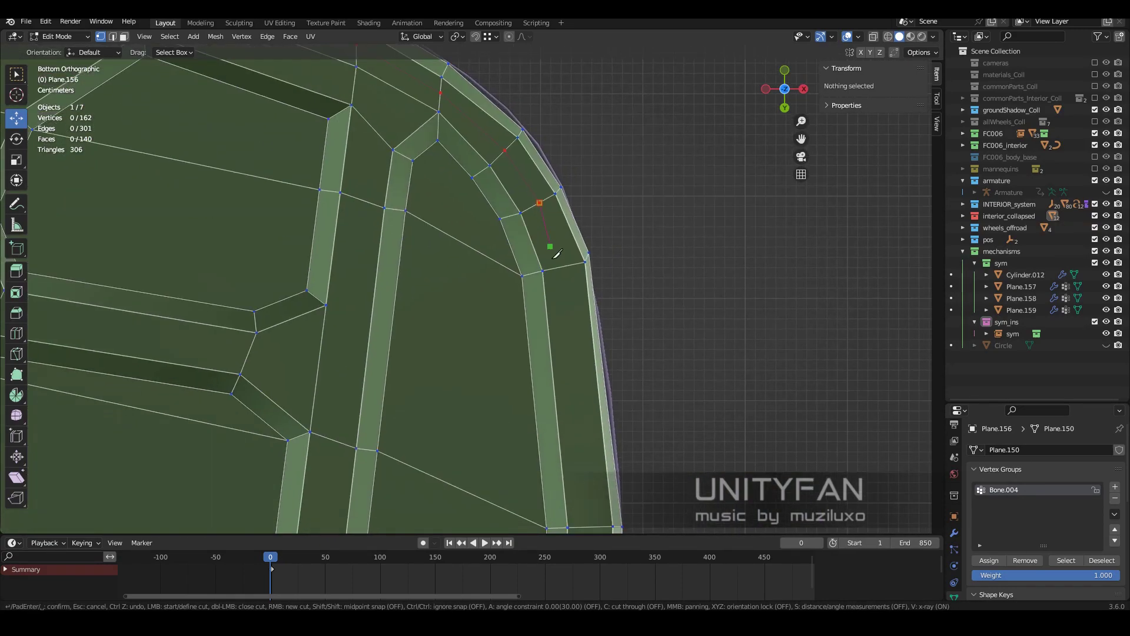
shift+scroll(581, 305, down, 2)
scroll(581, 305, down, 3)
key(Return)
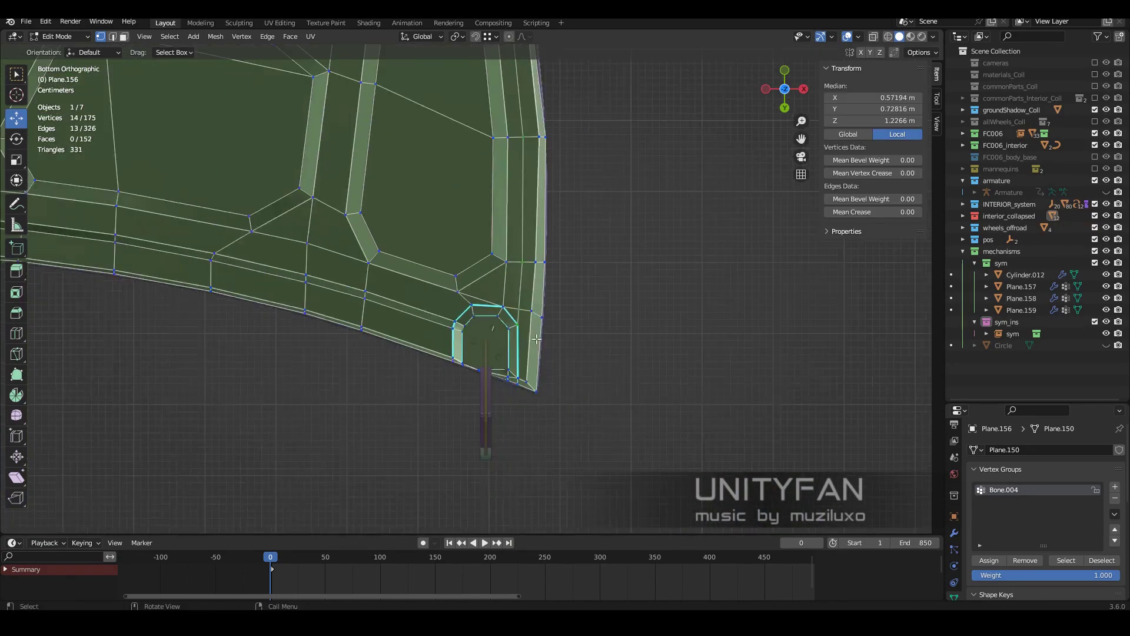
- Select one rim edge and start bevelling it
scroll(265, 194, up, 3)
scroll(265, 194, up, 3)
click(385, 266)
click(113, 37)
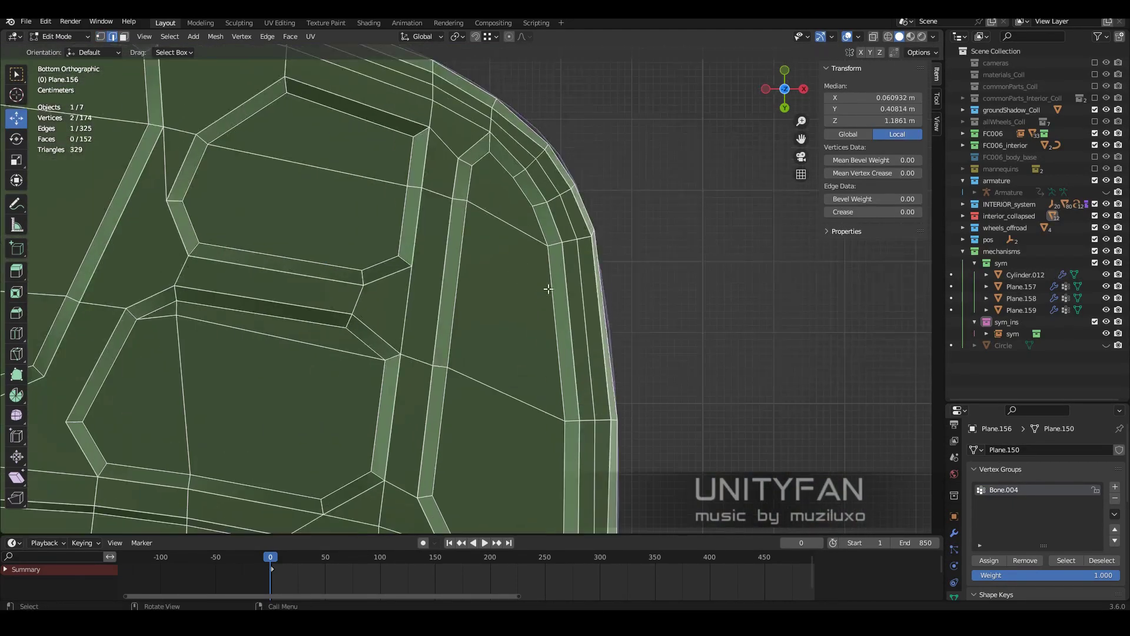
key(ctrl+b)
key(ctrl+b)
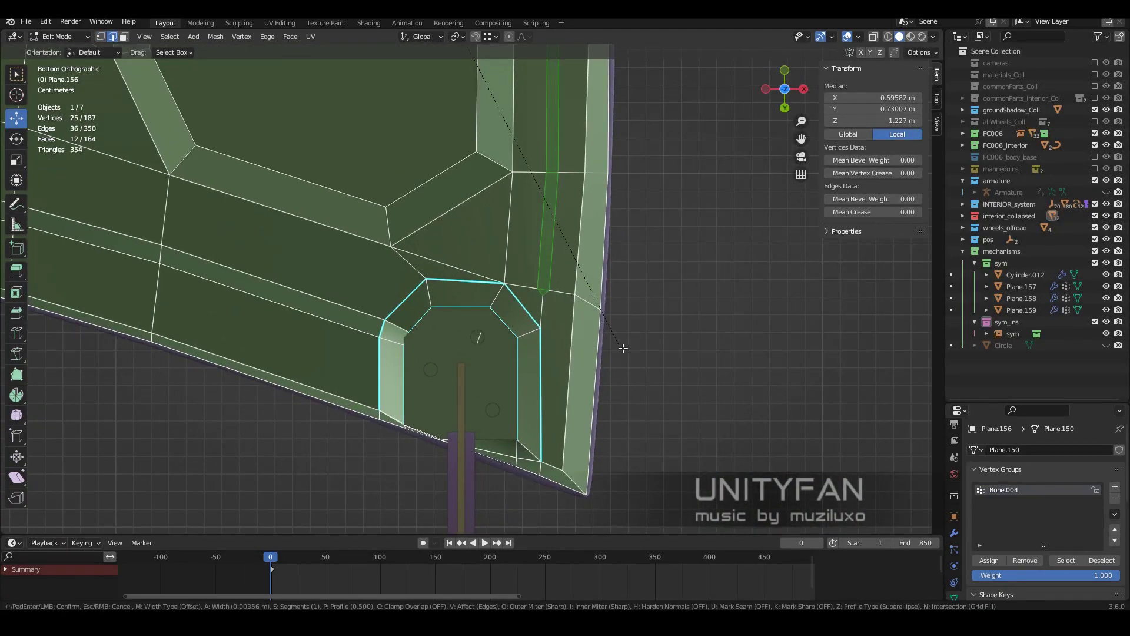
- Select the rim vertices and faces beside the hood's hinge plate
key(1)
click(557, 298)
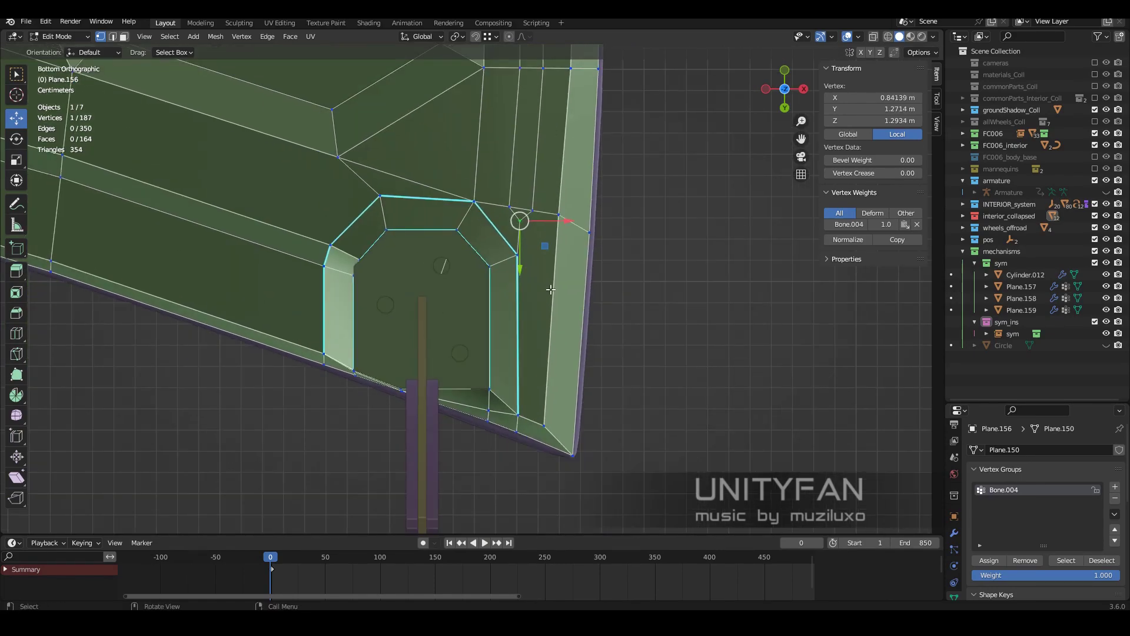
shift+click(518, 255)
mouse_move(522, 248)
middle_down()
mouse_move(551, 235)
mouse_move(138, 85)
middle_up()
shift+click(563, 232)
mouse_move(563, 232)
middle_down()
mouse_move(313, 288)
mouse_move(271, 227)
middle_up()
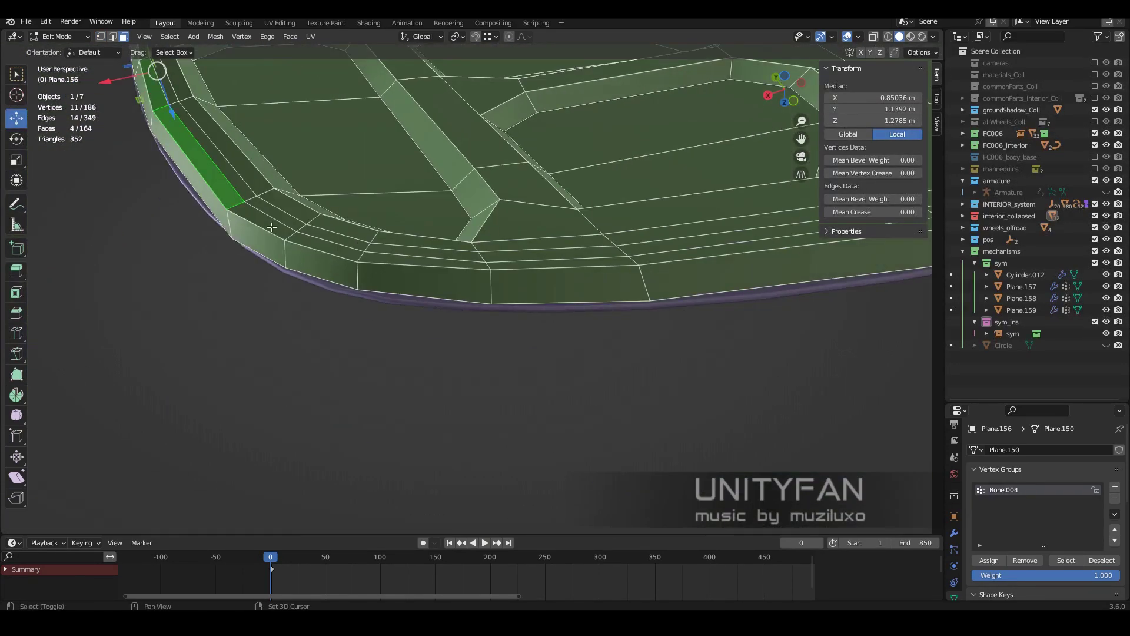
shift+click(600, 265)
middle_drag(601, 266, 488, 365)
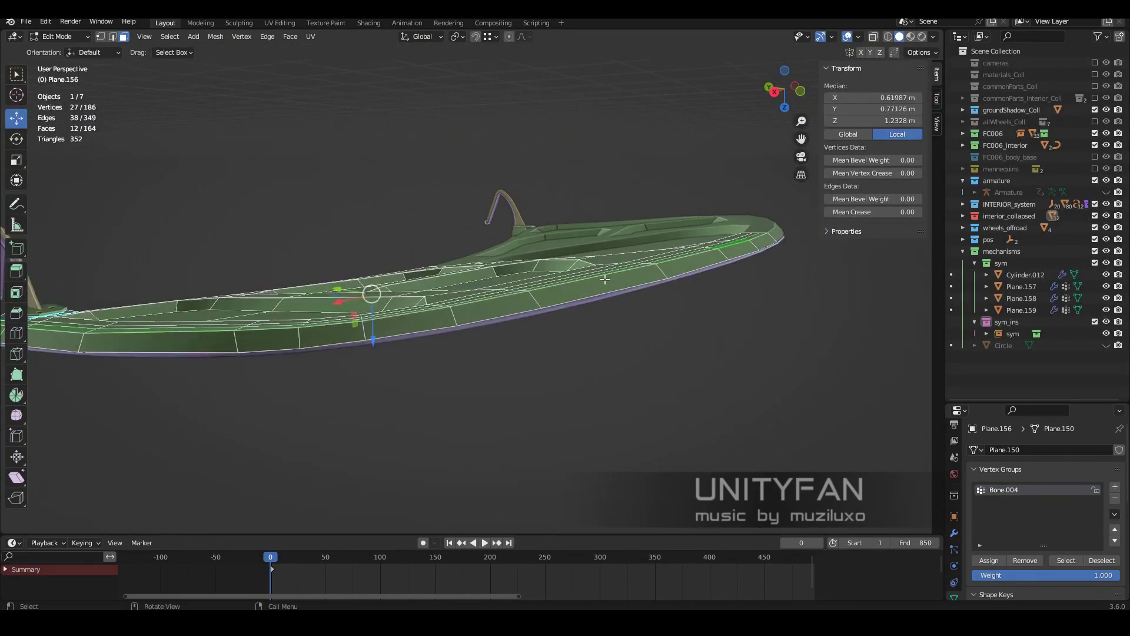
- Raise the selected rim faces slightly and nudge a front-corner rim face inward
drag(433, 349, 434, 342)
middle_drag(434, 341, 562, 289)
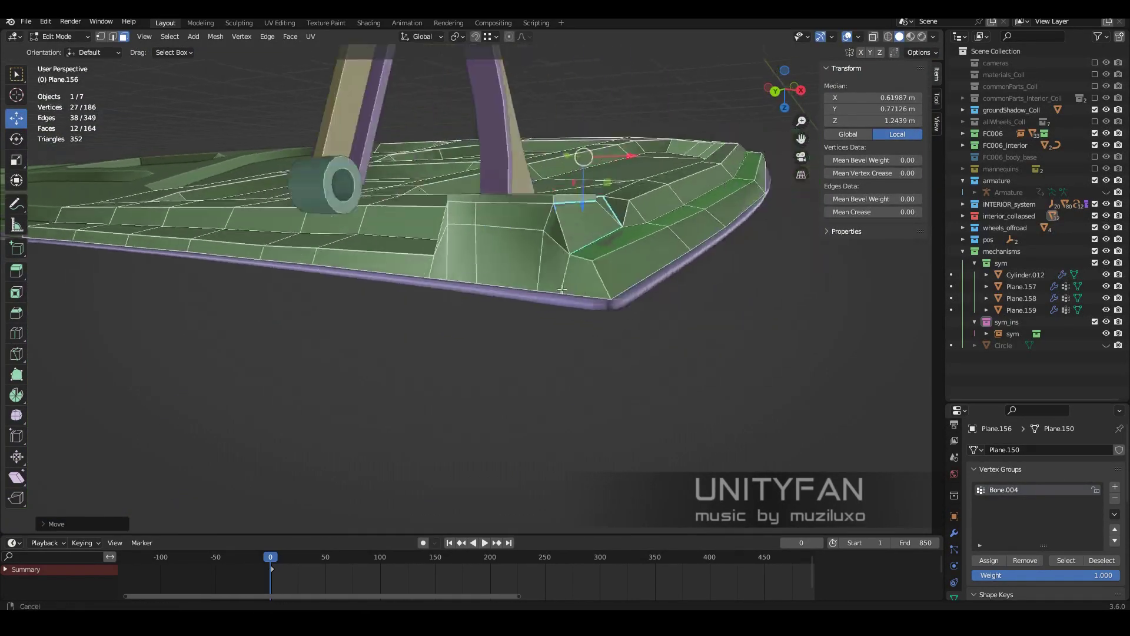
drag(583, 204, 583, 203)
click(686, 215)
middle_drag(686, 215, 627, 325)
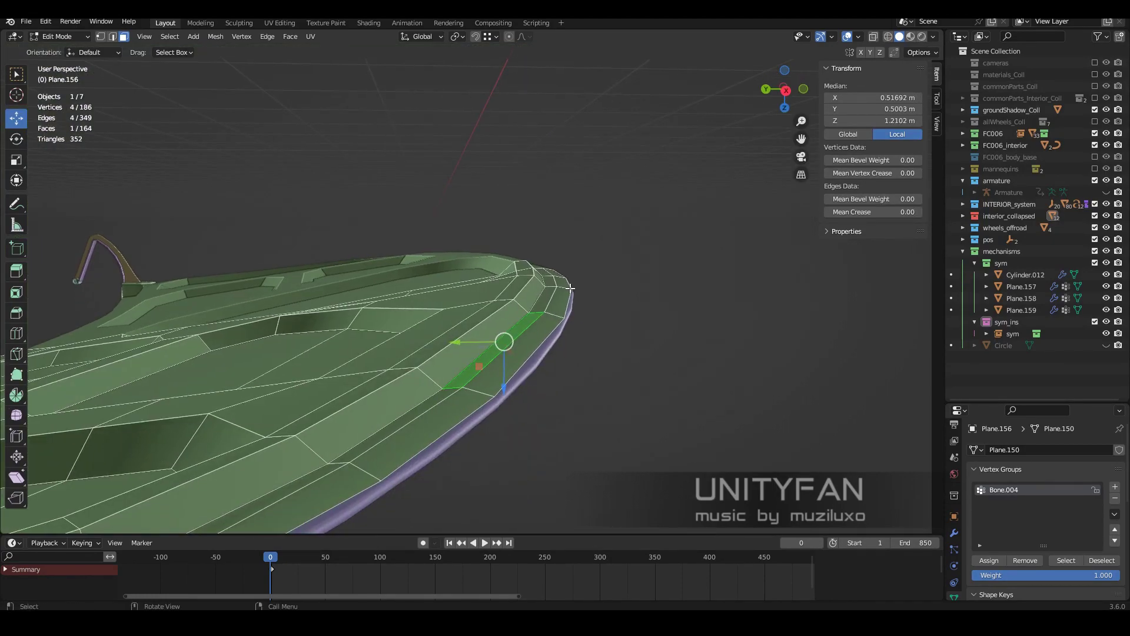
drag(543, 307, 544, 303)
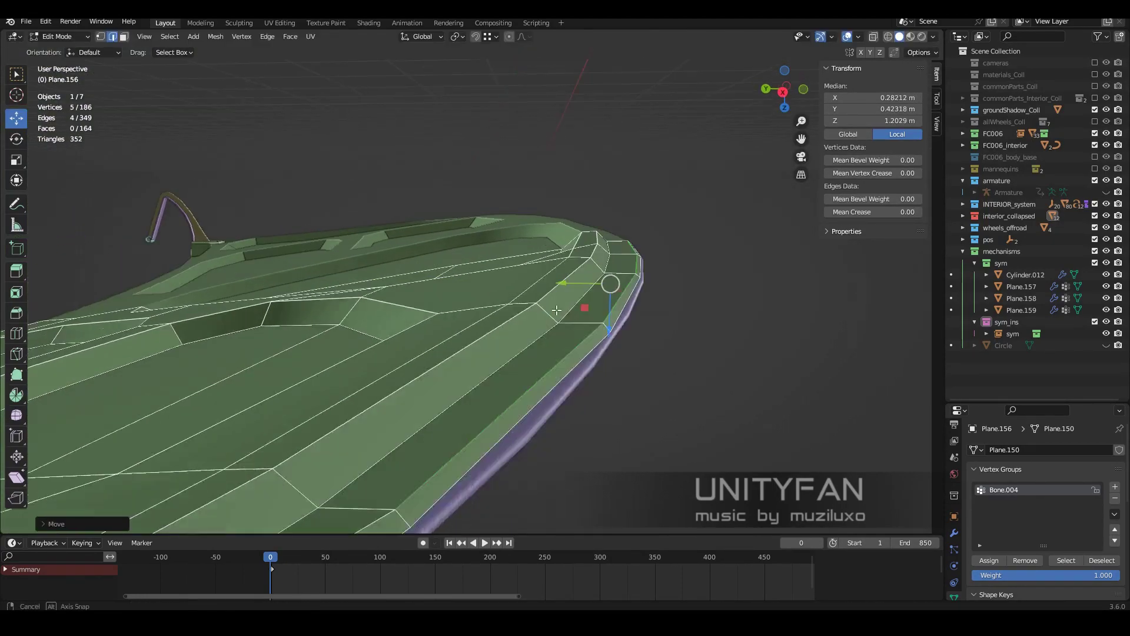
mouse_move(545, 303)
middle_down()
mouse_move(618, 303)
mouse_move(497, 303)
mouse_move(186, 116)
mouse_move(484, 316)
middle_up()
- From Bottom view, slide the hood's edge vertices along X into line
key(1)
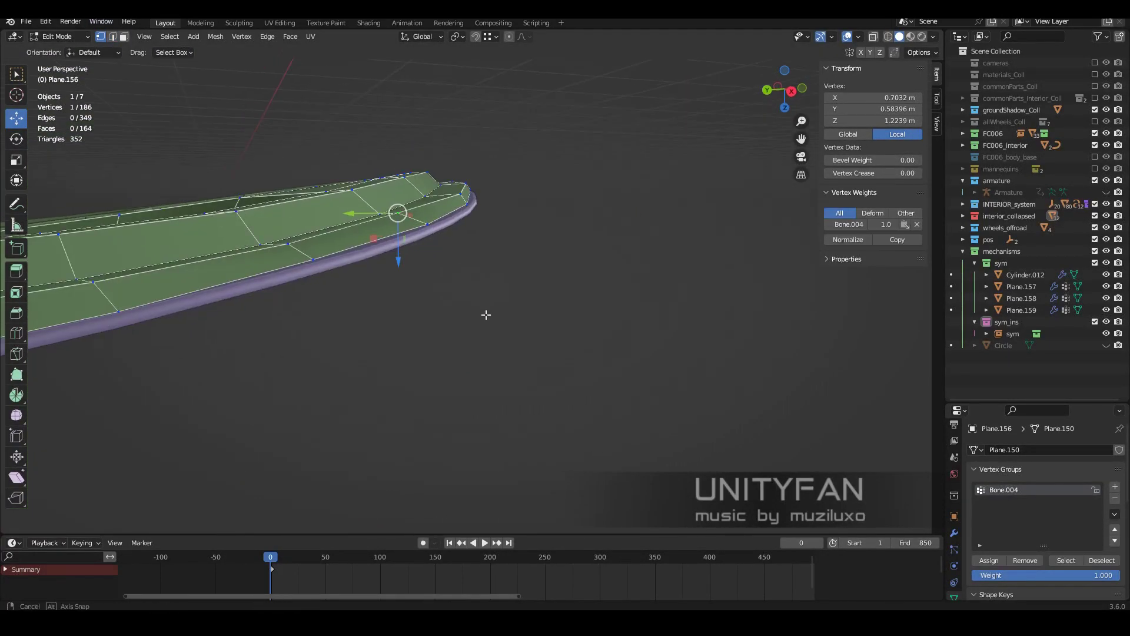
click(464, 305)
scroll(501, 294, up, 3)
key(ctrl+KP_7)
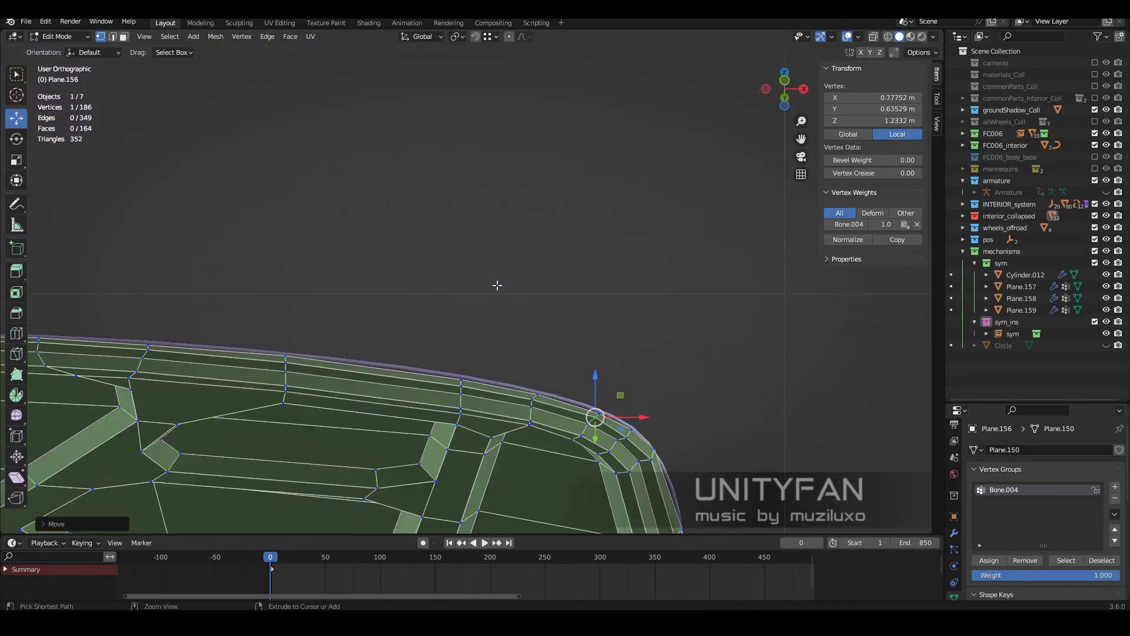
scroll(498, 286, up, 3)
scroll(538, 263, up, 2)
alt+click(539, 262)
key(g)
key(x)
scroll(566, 259, down, 2)
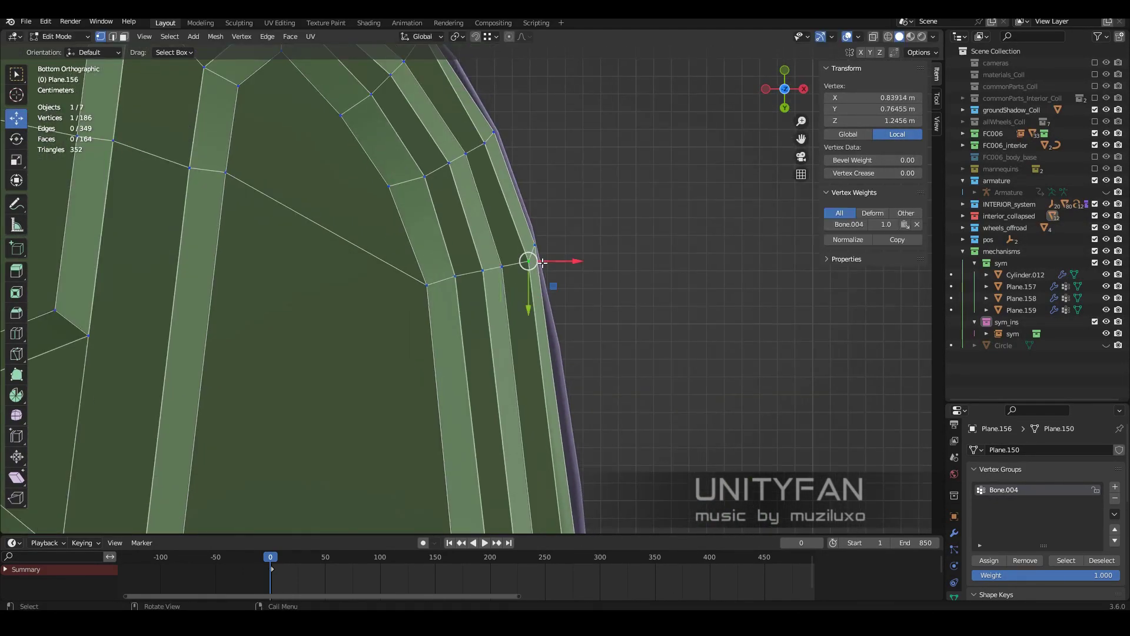
scroll(500, 268, down, 3)
scroll(445, 278, down, 1)
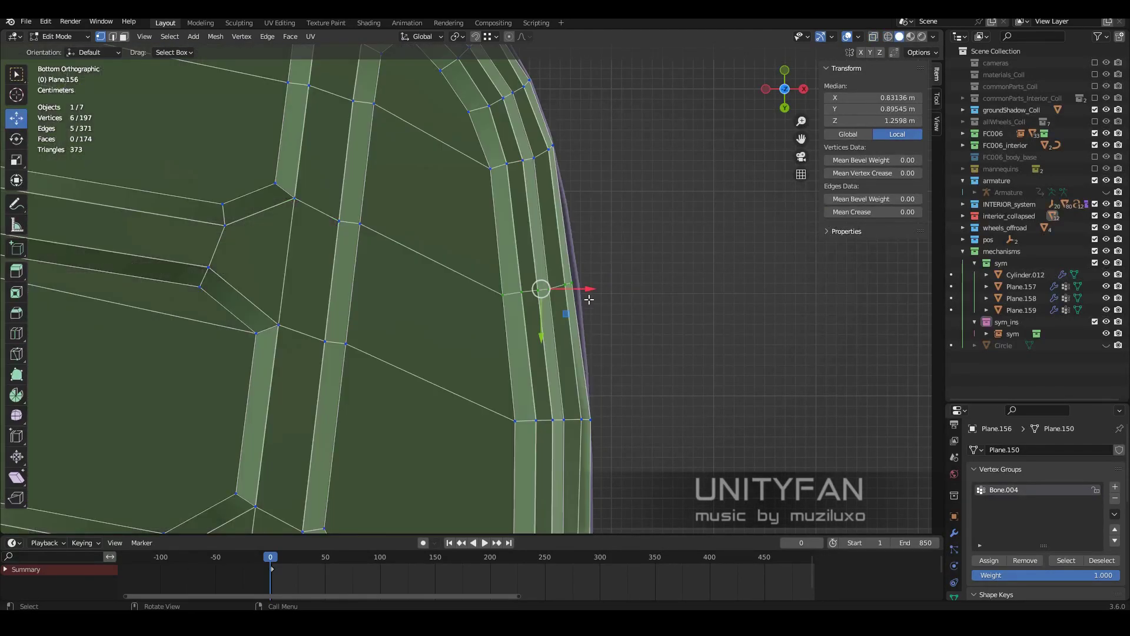
- Check the hood in Object Mode, then return to Edit Mode in Bottom view
key(Tab)
middle_drag(520, 293, 449, 235)
key(Tab)
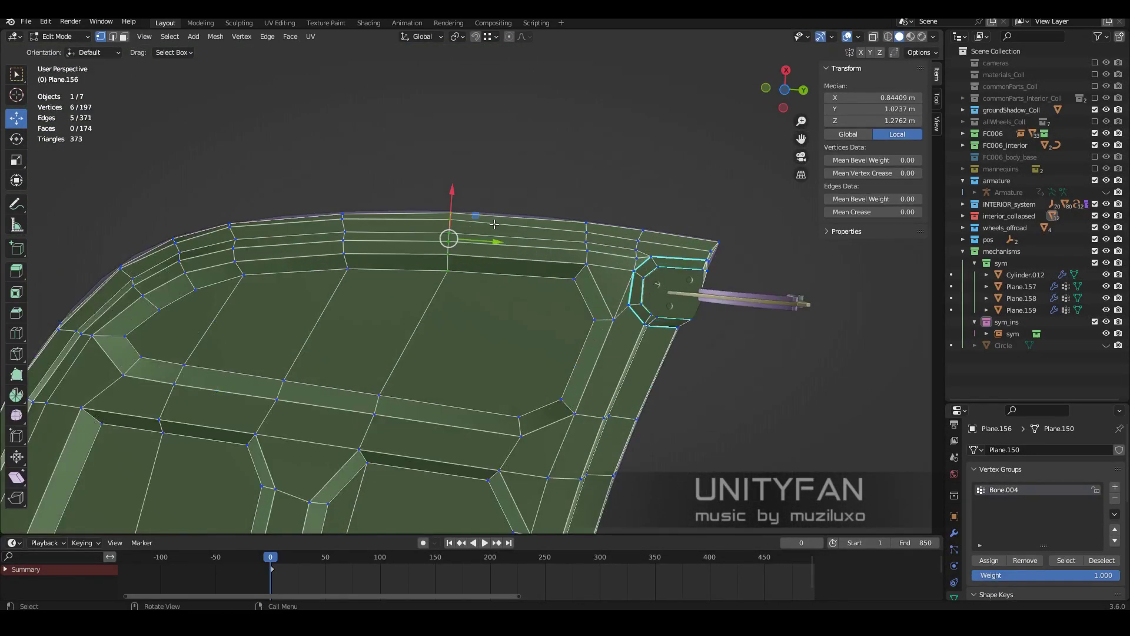
key(ctrl+KP_7)
scroll(517, 271, up, 2)
scroll(471, 139, up, 2)
- Move the corner vertex at the hood's tip into line with the edge
click(416, 169)
scroll(476, 112, down, 2)
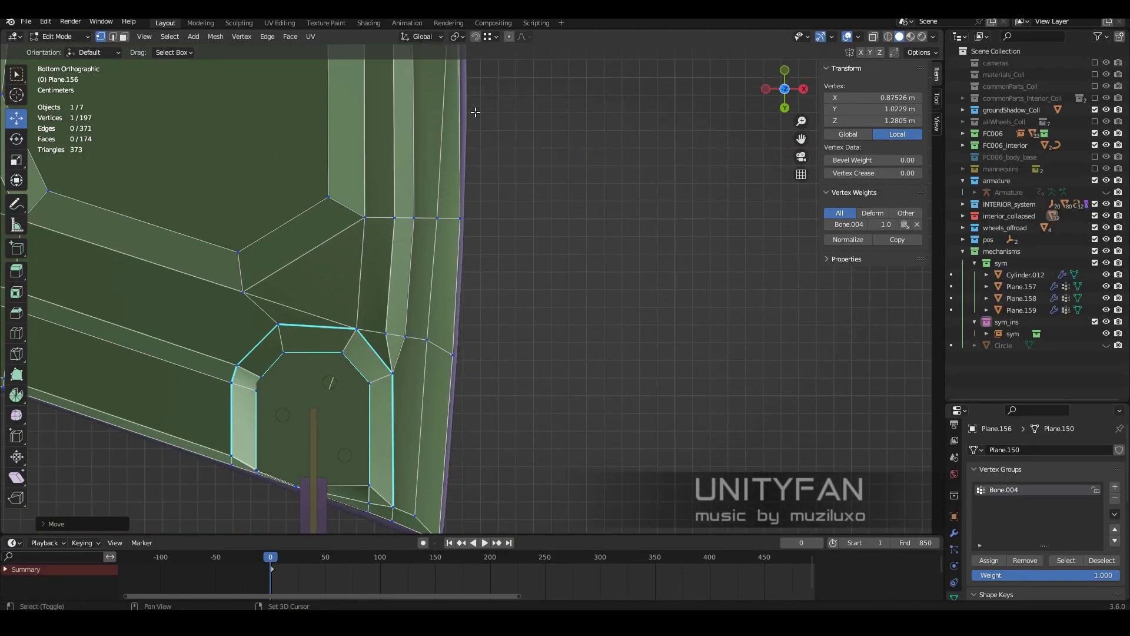
shift+middle_drag(446, 387, 478, 255)
click(479, 255)
scroll(476, 346, up, 2)
click(446, 362)
key(g)
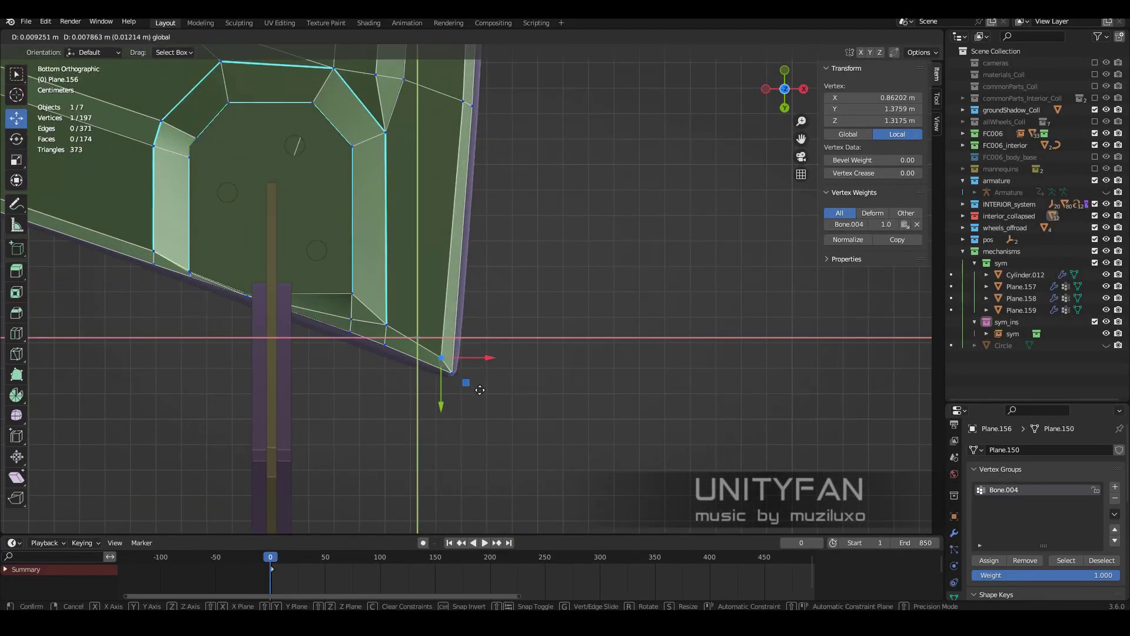
click(387, 349)
mouse_move(388, 349)
middle_down()
mouse_move(451, 242)
mouse_move(317, 203)
middle_up()
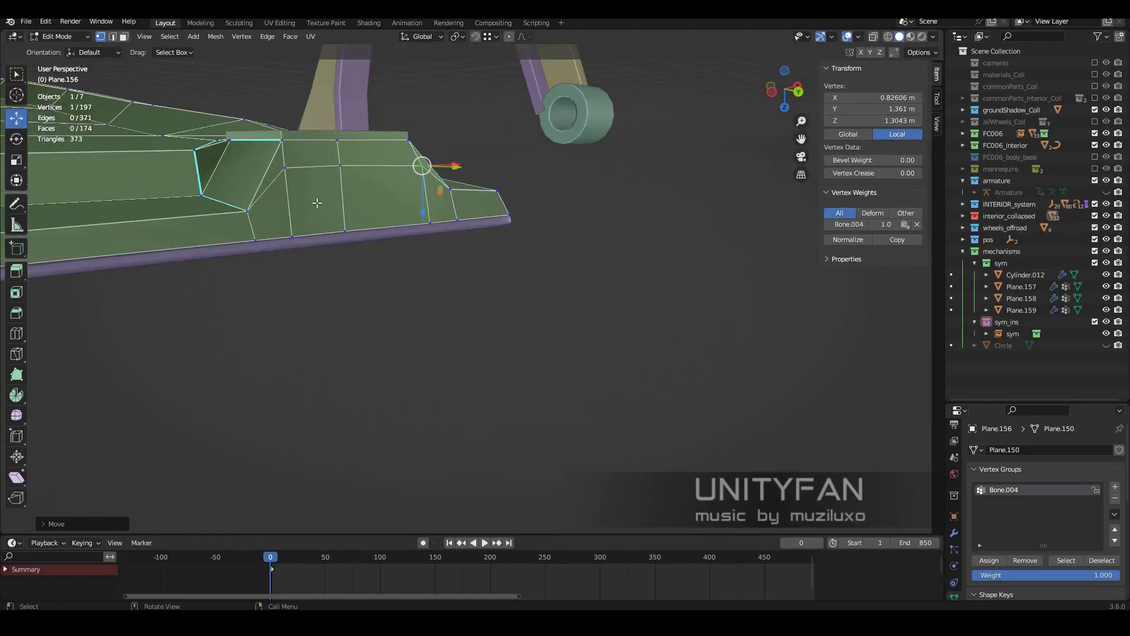
- Slide a rim vertex outward onto the hood edge
click(353, 242)
click(384, 222)
mouse_move(384, 222)
middle_down()
mouse_move(392, 245)
mouse_move(391, 202)
mouse_move(438, 268)
middle_up()
drag(467, 269, 478, 269)
mouse_move(478, 269)
middle_down()
mouse_move(447, 335)
mouse_move(361, 290)
mouse_move(388, 257)
mouse_move(430, 256)
mouse_move(412, 265)
mouse_move(376, 247)
mouse_move(505, 227)
mouse_move(448, 294)
mouse_move(605, 316)
mouse_move(600, 269)
mouse_move(498, 323)
middle_up()
- Move a vertex near the hinge cutout along Z and return to Object Mode
key(1)
click(516, 272)
key(g)
key(z)
click(493, 296)
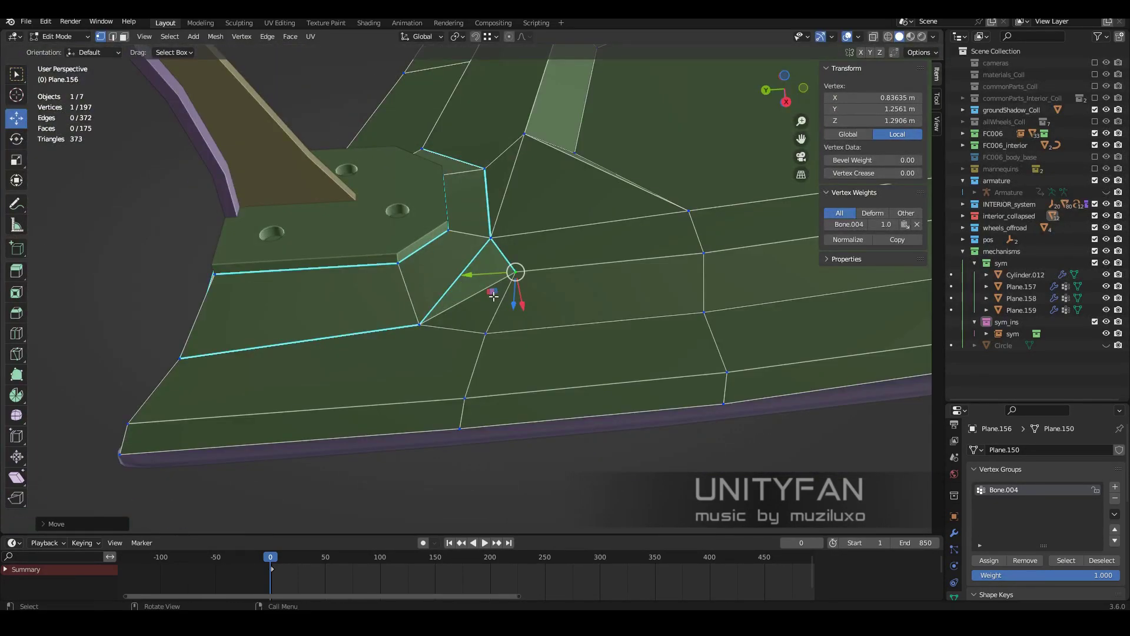
key(Tab)
scroll(530, 353, down, 5)
mouse_move(567, 401)
middle_down()
mouse_move(466, 358)
mouse_move(525, 337)
mouse_move(486, 402)
mouse_move(737, 419)
mouse_move(637, 407)
middle_up()
click(638, 406)
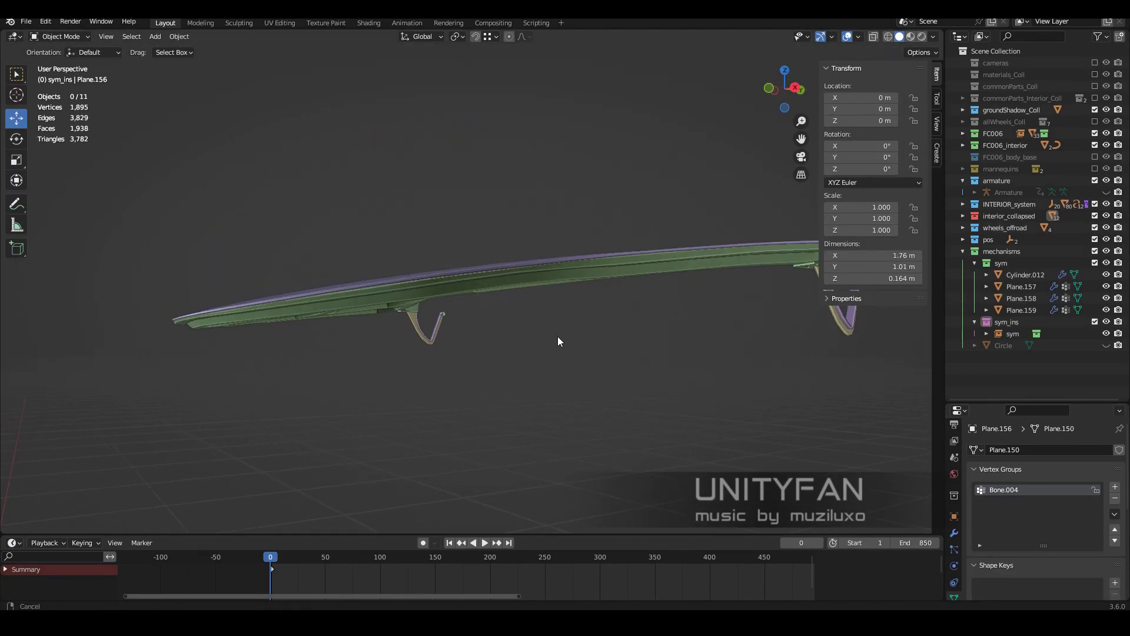
- Select vertices along the hood's side rail and raise one along Z
scroll(398, 295, up, 4)
click(353, 260)
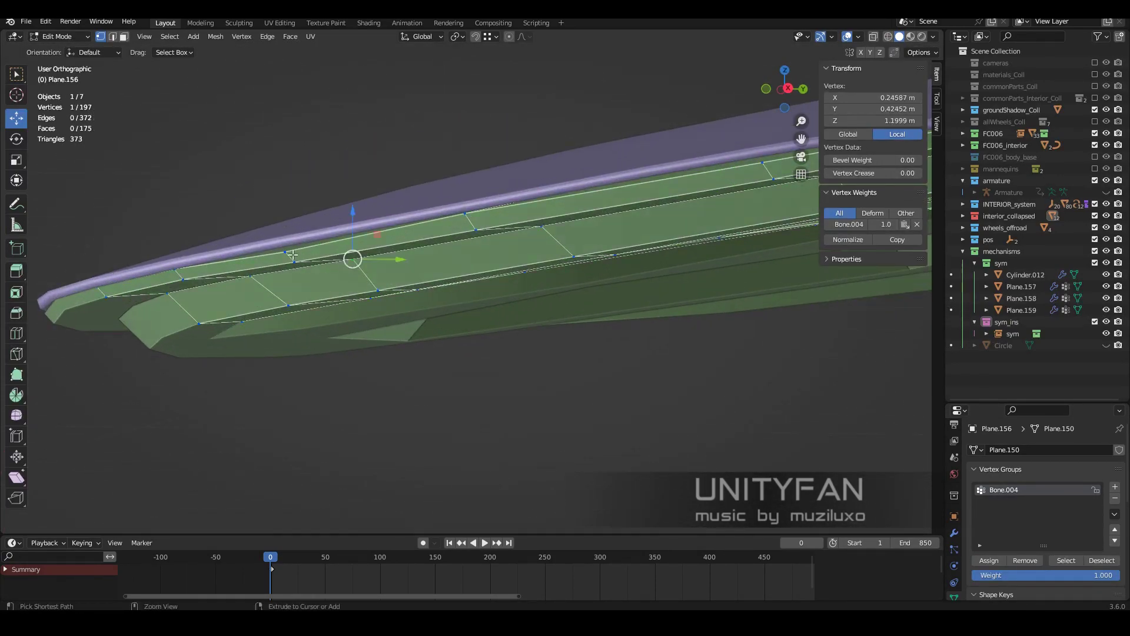
click(309, 240)
scroll(401, 251, up, 2)
click(491, 259)
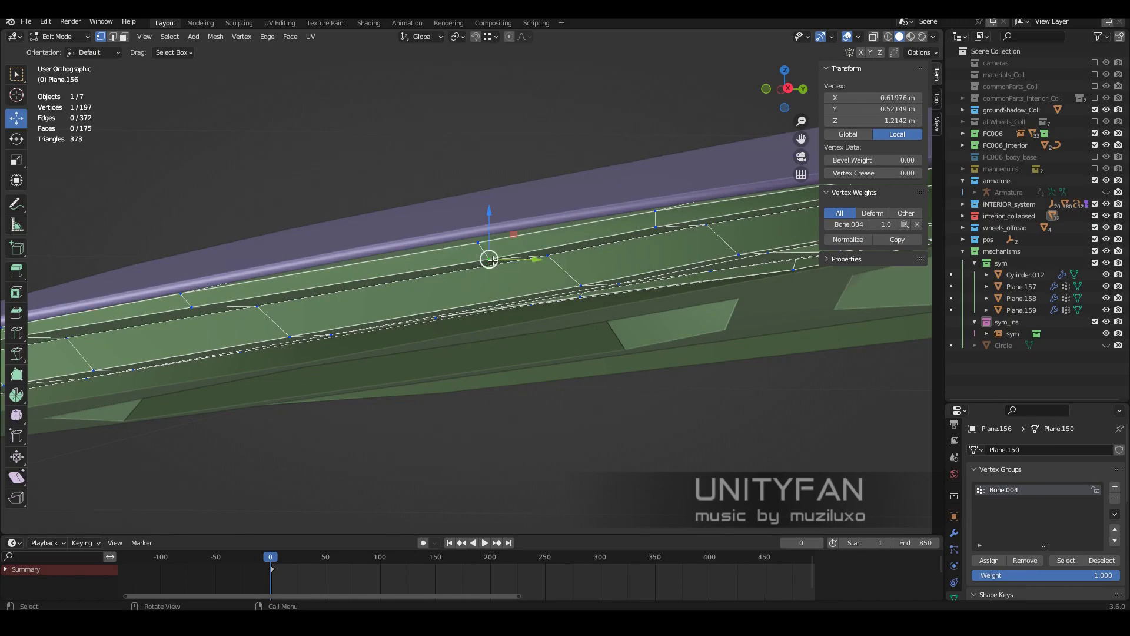
middle_drag(557, 259, 447, 260)
click(441, 259)
key(g)
key(z)
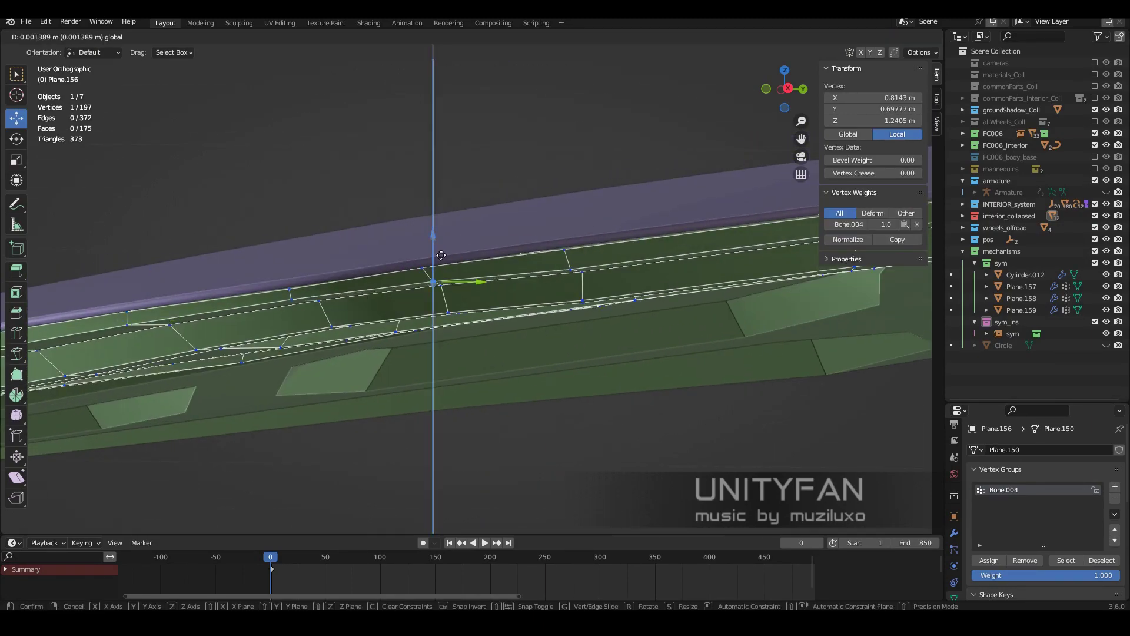
click(571, 233)
- Level the selected rail vertices with two more Z-axis moves
mouse_move(572, 233)
middle_down()
mouse_move(599, 336)
mouse_move(409, 316)
middle_up()
key(g)
key(z)
click(599, 337)
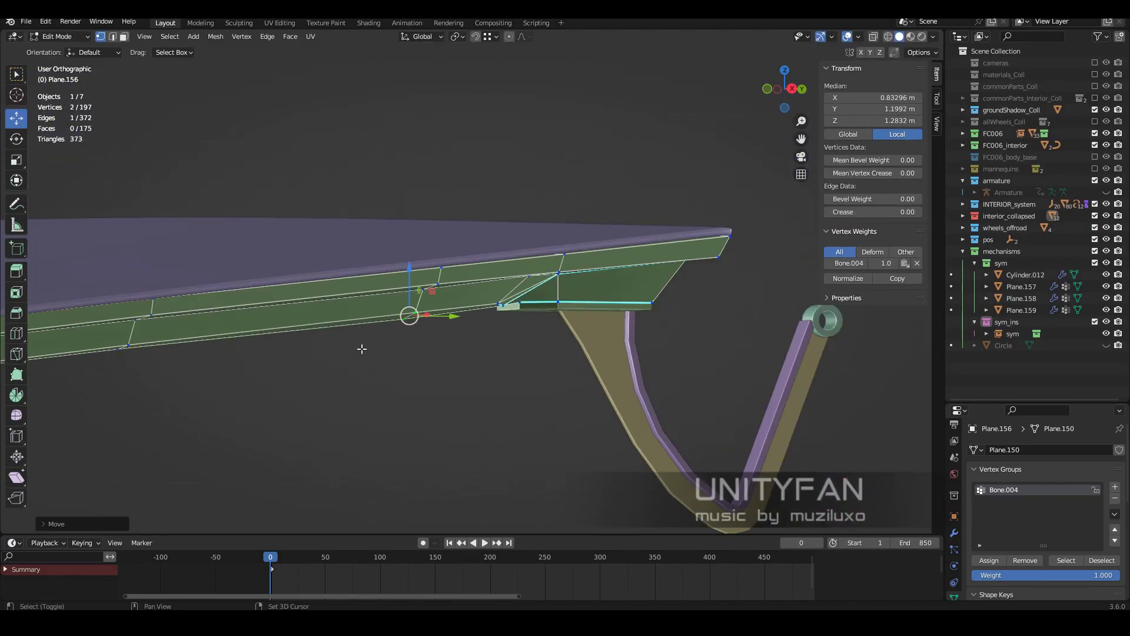
key(g)
key(z)
click(507, 318)
- Inspect the rail corner and hood panel, toggling between Object and Edit Mode
key(Tab)
mouse_move(506, 318)
middle_down()
mouse_move(495, 306)
mouse_move(461, 403)
middle_up()
key(Tab)
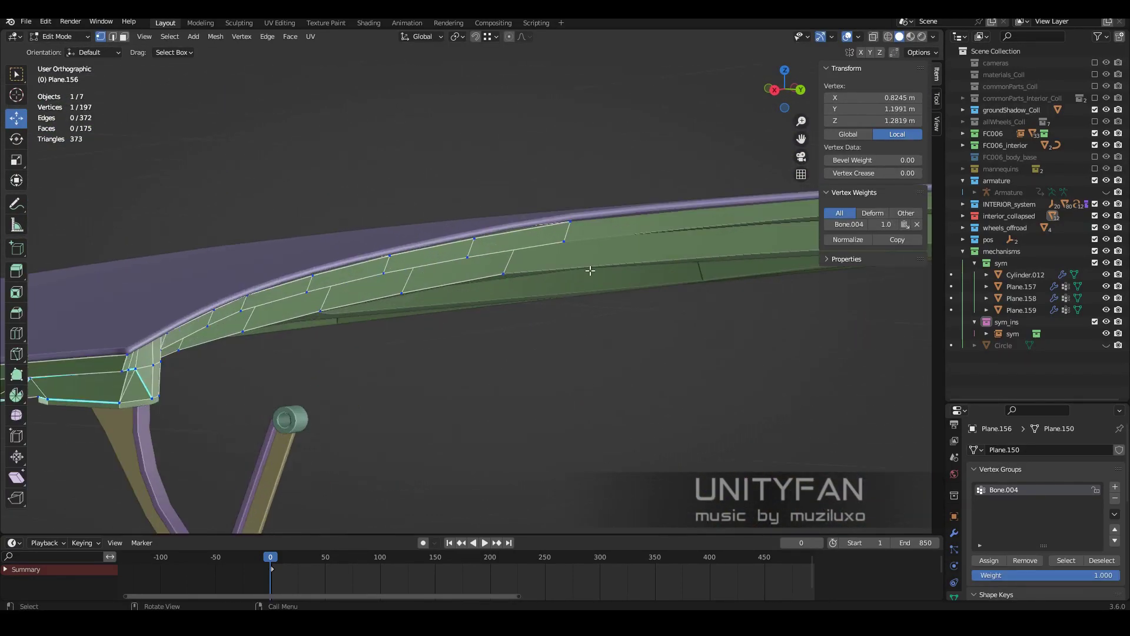
scroll(670, 238, up, 5)
mouse_move(382, 333)
middle_down()
mouse_move(342, 299)
mouse_move(633, 394)
middle_up()
scroll(525, 193, up, 4)
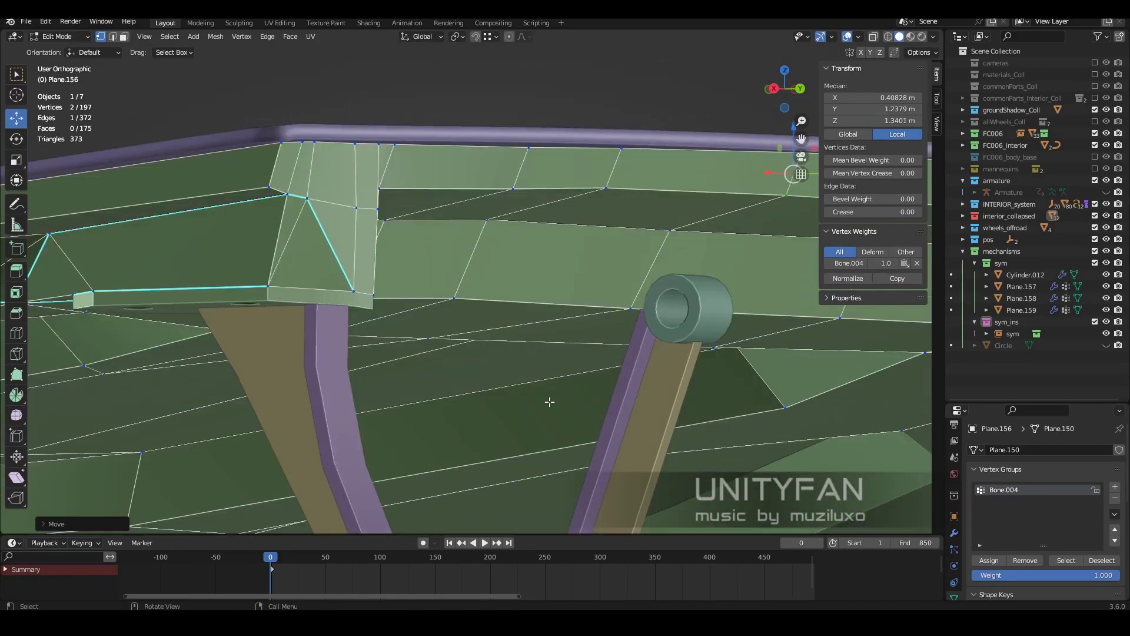
key(Tab)
scroll(525, 359, down, 5)
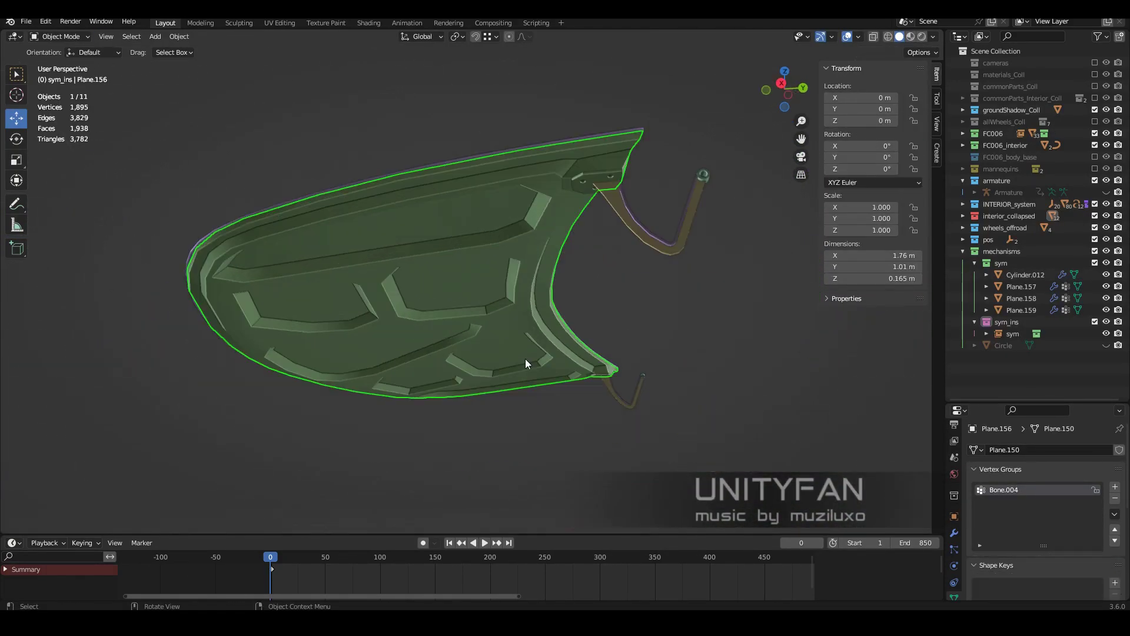
middle_drag(525, 358, 369, 271)
scroll(469, 322, up, 5)
key(Tab)
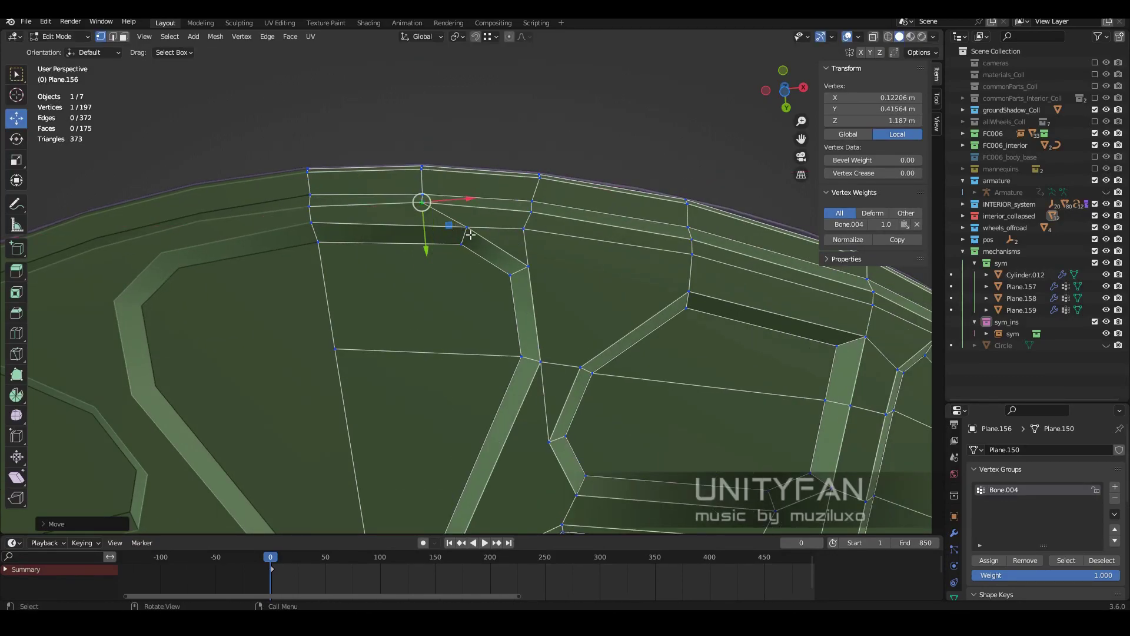
- Cut an extra edge across the hood's underside groove
middle_drag(471, 235, 517, 314)
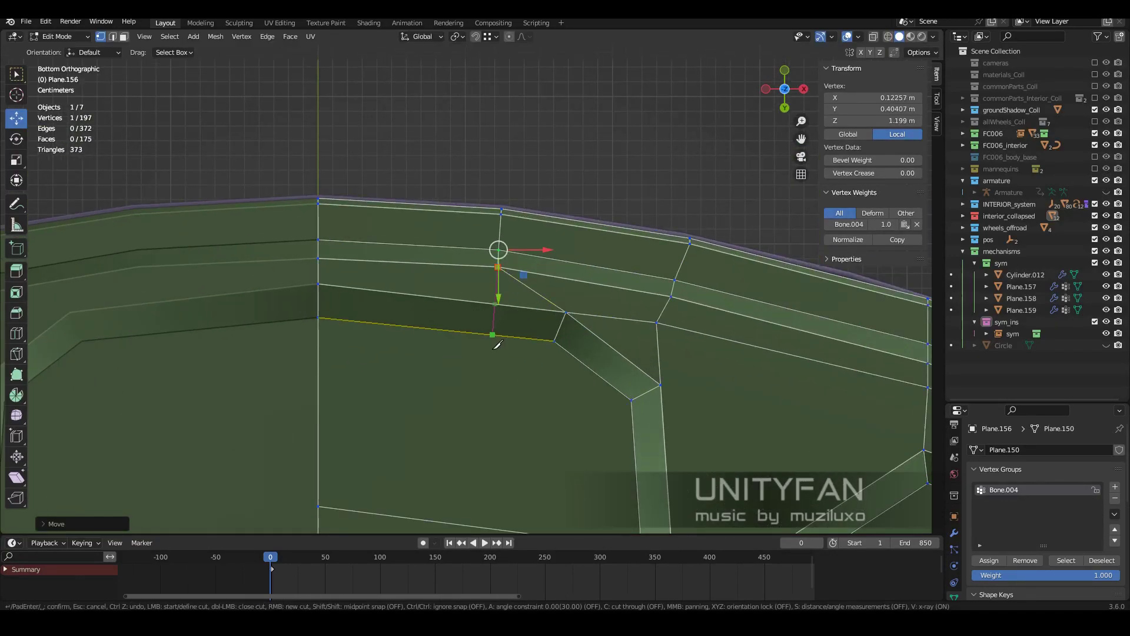
click(500, 358)
scroll(499, 358, down, 3)
scroll(542, 330, down, 3)
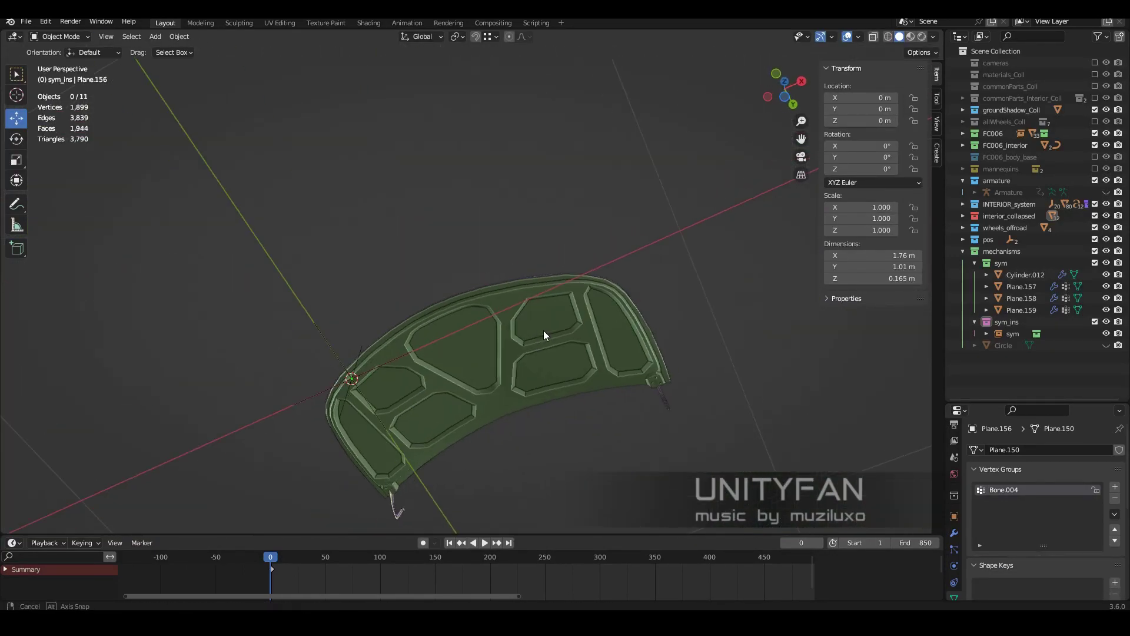
scroll(497, 320, up, 4)
scroll(497, 320, up, 2)
key(ctrl+KP_Add)
key(shift+z)
shift+middle_drag(412, 330, 375, 287)
- Select the new cut vertex, then return to Object Mode to view the hood
click(506, 245)
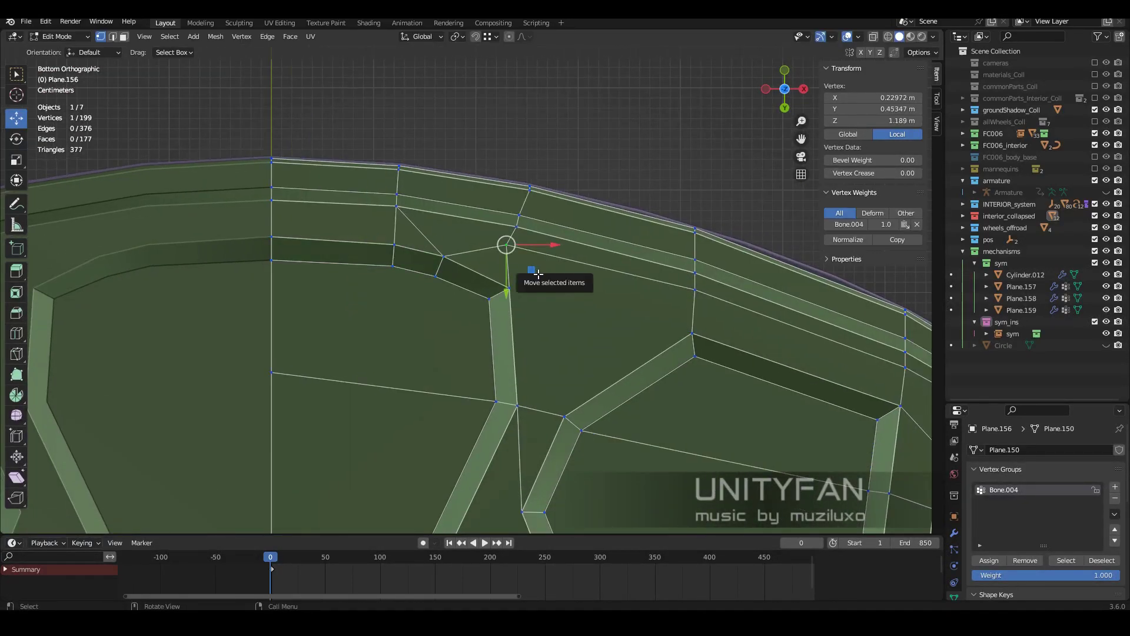
scroll(487, 307, down, 5)
key(Tab)
middle_drag(497, 339, 558, 365)
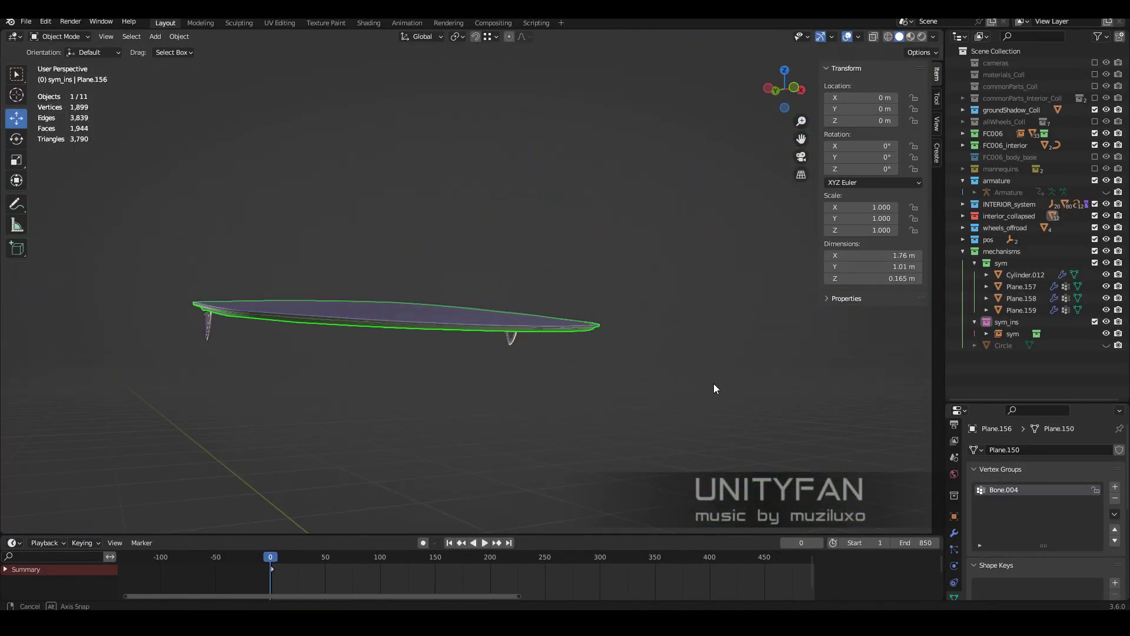
drag(441, 564, 500, 565)
- Exit local view, scrub to open the hood, and edit body mesh Plane.148
key(KP_Divide)
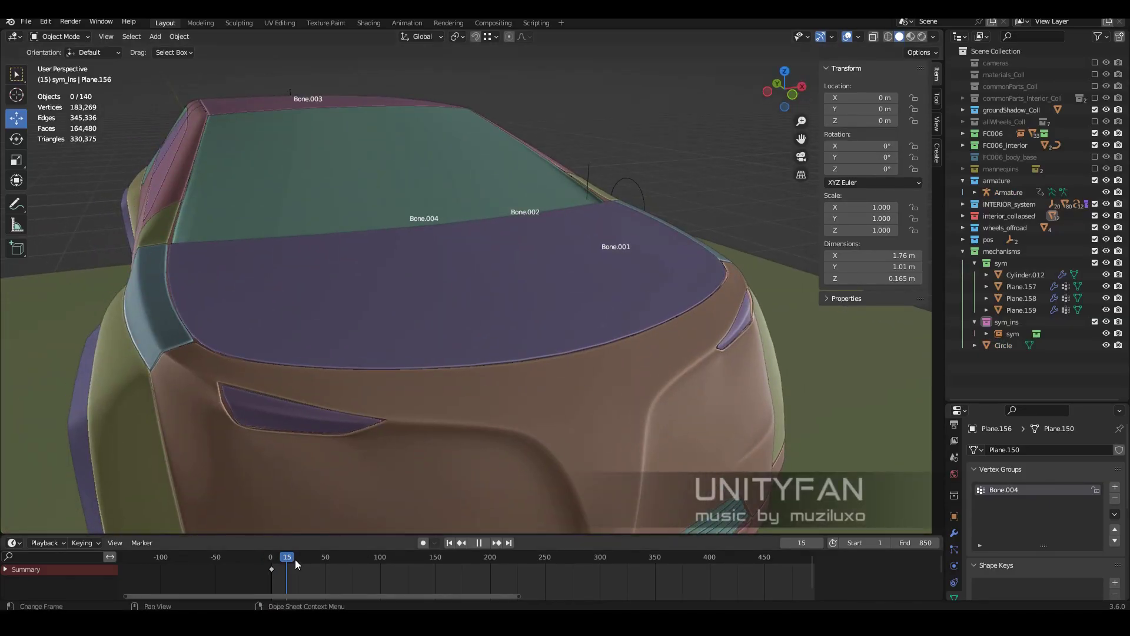
mouse_move(596, 276)
middle_down()
mouse_move(474, 334)
mouse_move(449, 306)
mouse_move(460, 337)
mouse_move(440, 356)
middle_up()
key(shift+z)
click(432, 313)
click(439, 355)
key(shift+z)
key(Tab)
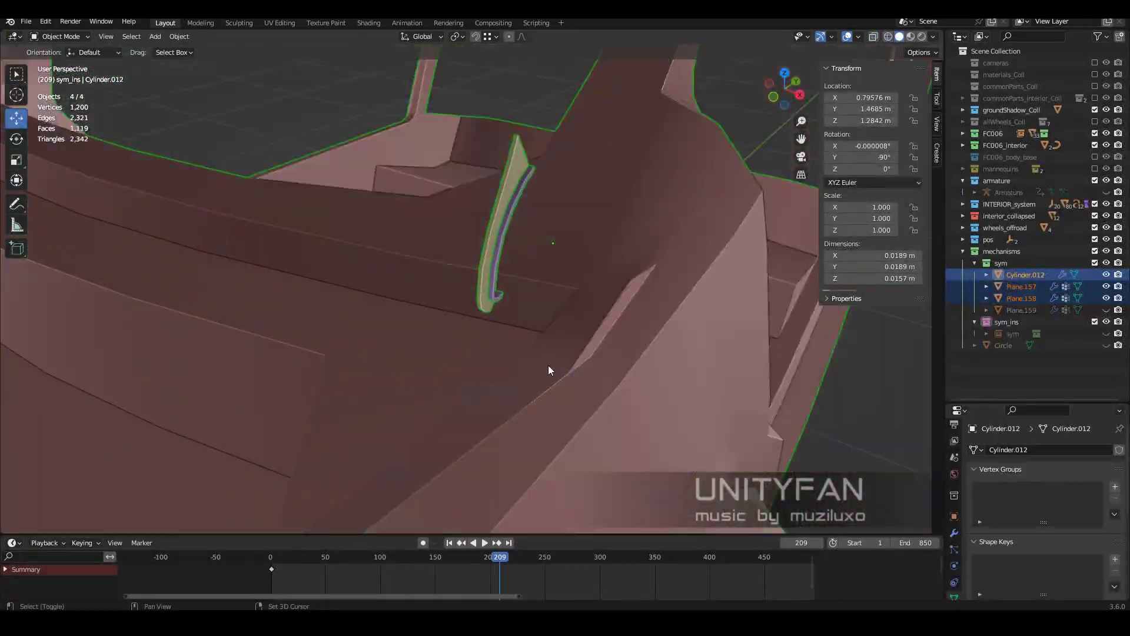
- Knife-cut the body around the opened hinge arm
scroll(511, 335, up, 3)
key(shift+z)
middle_drag(510, 334, 545, 346)
key(shift+z)
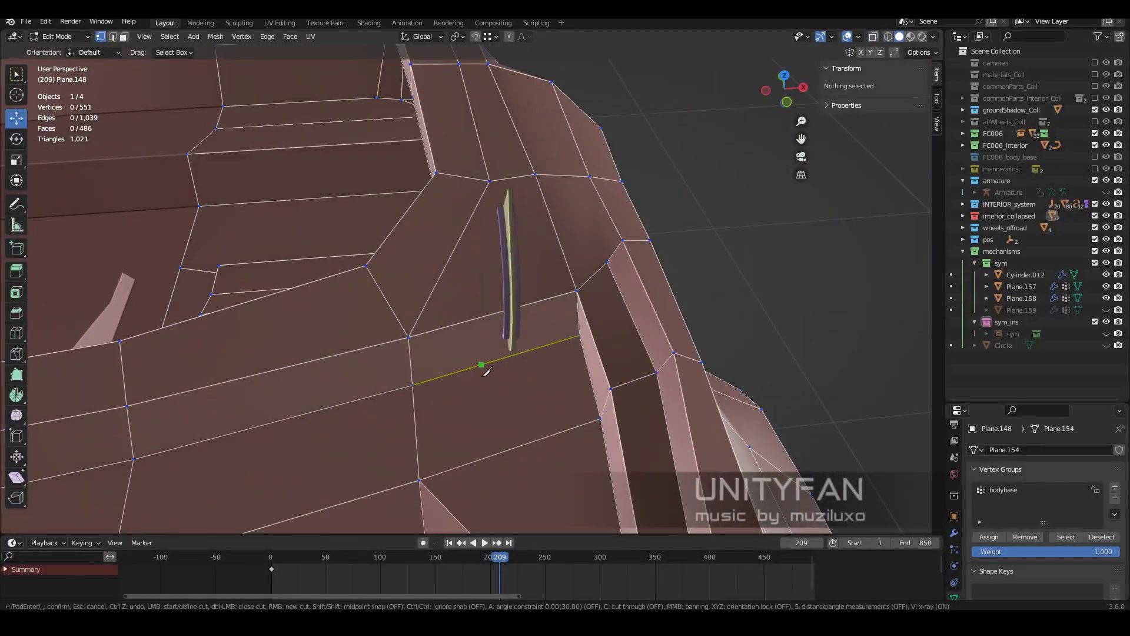
click(482, 366)
middle_drag(485, 369, 473, 333)
key(shift+z)
middle_drag(470, 285, 481, 251)
key(shift+z)
key(z)
middle_drag(435, 300, 498, 318)
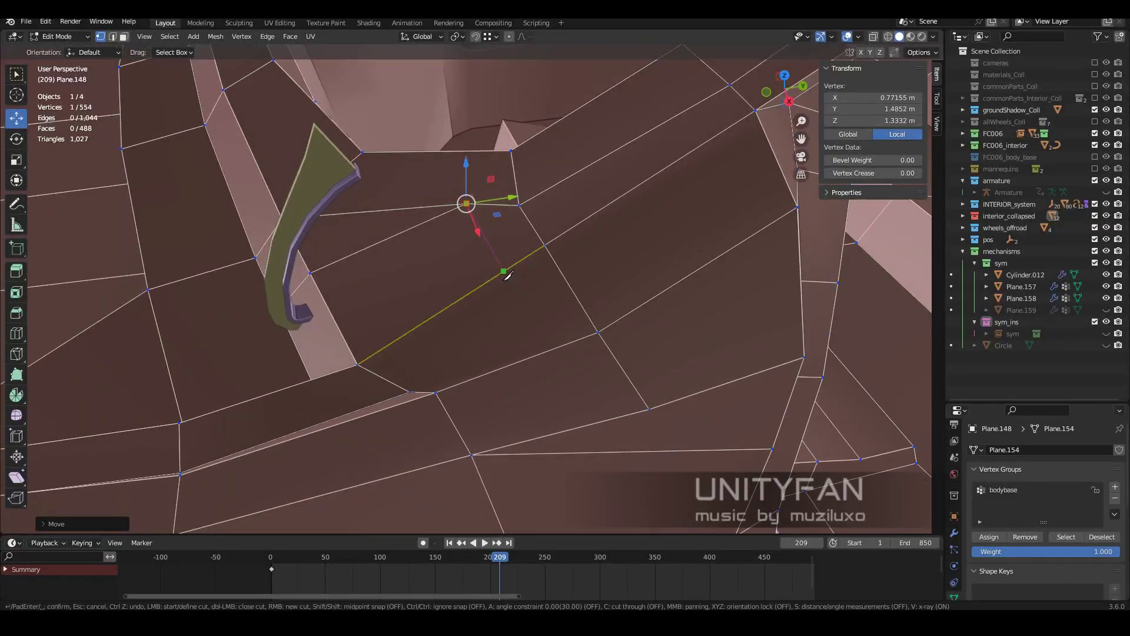
mouse_move(508, 274)
middle_down()
mouse_move(537, 310)
mouse_move(459, 424)
mouse_move(446, 372)
middle_up()
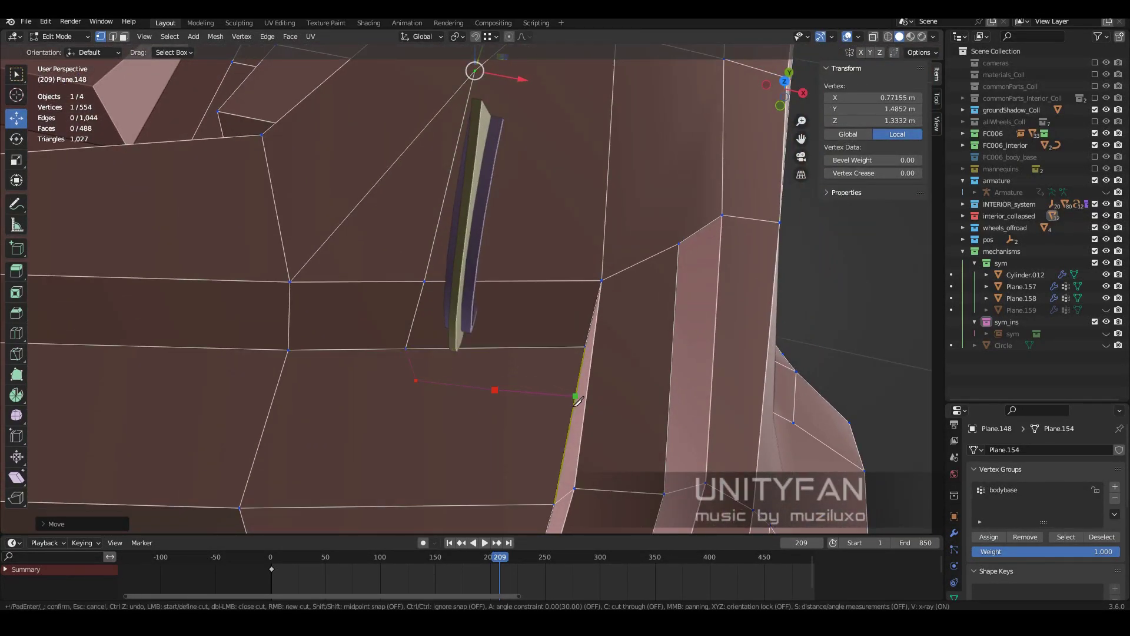
key(Return)
- Dissolve the cut region and join two vertices with a new edge
mouse_move(578, 401)
middle_down()
mouse_move(477, 305)
mouse_move(452, 399)
middle_up()
key(shift+z)
key(shift+z)
key(ctrl+x)
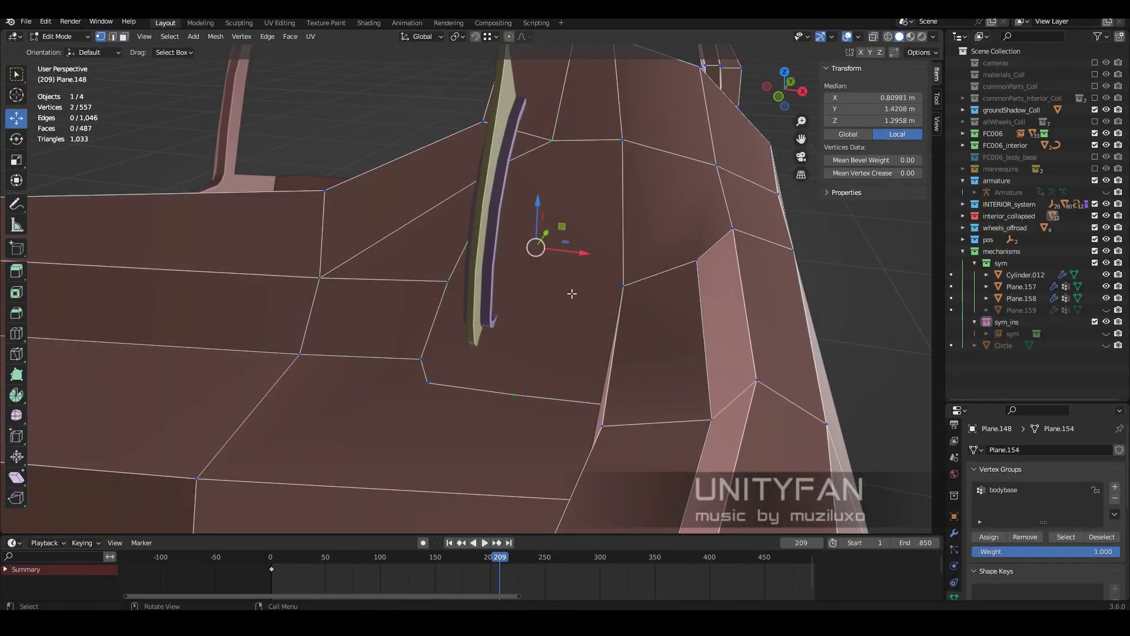
key(shift+z)
middle_drag(541, 296, 562, 345)
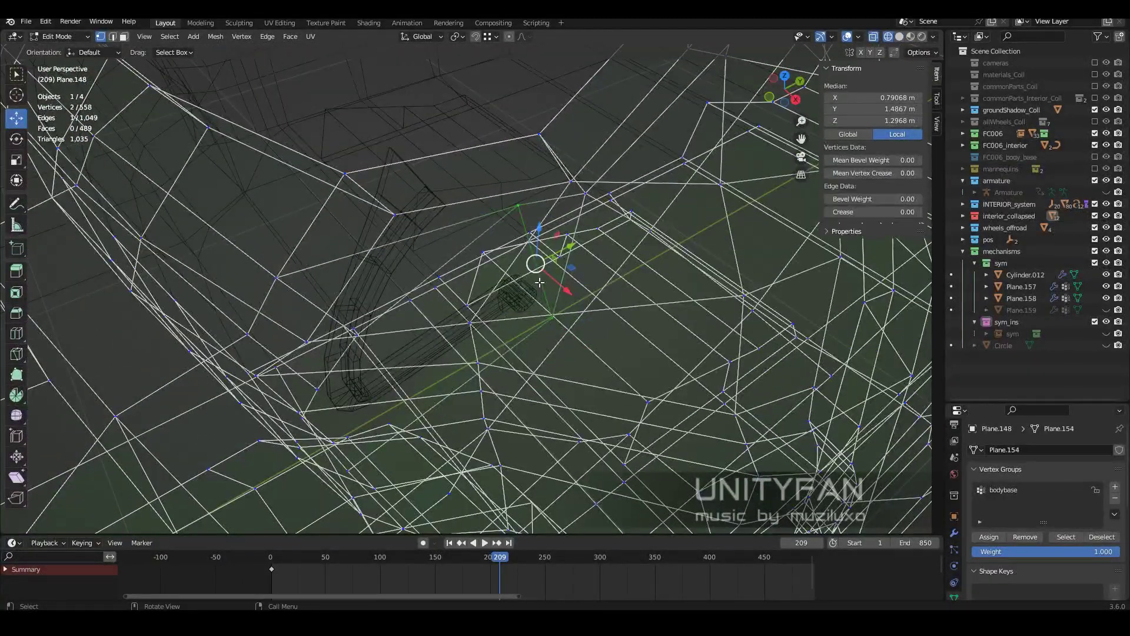
middle_drag(539, 282, 524, 359)
shift+click(545, 188)
key(j)
key(shift+z)
middle_drag(545, 189, 646, 275)
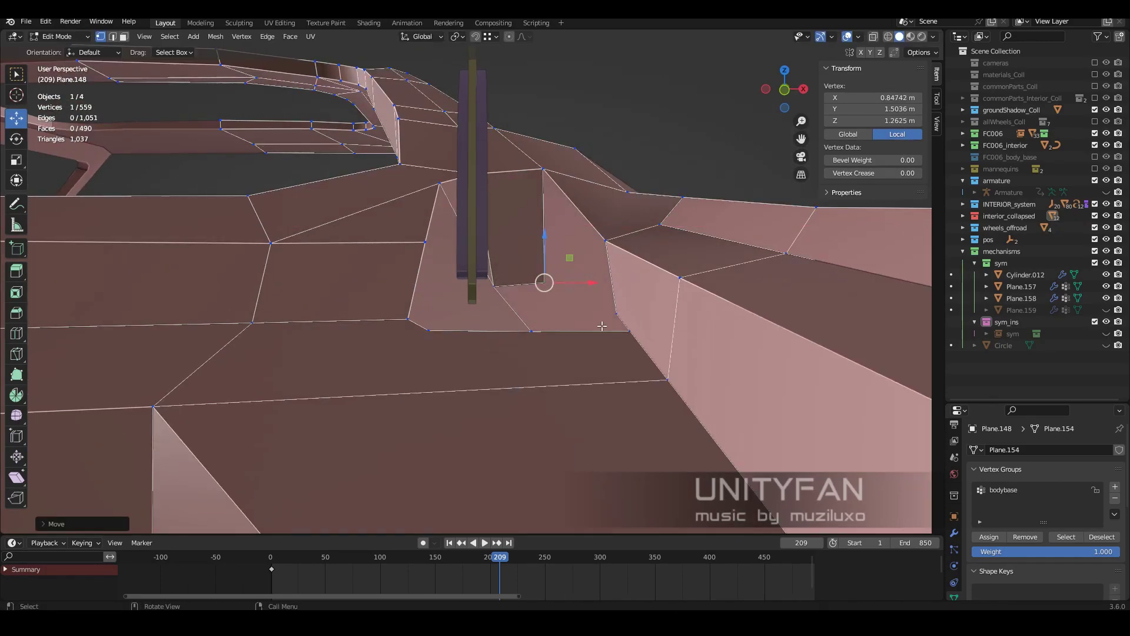
middle_drag(545, 230, 522, 219)
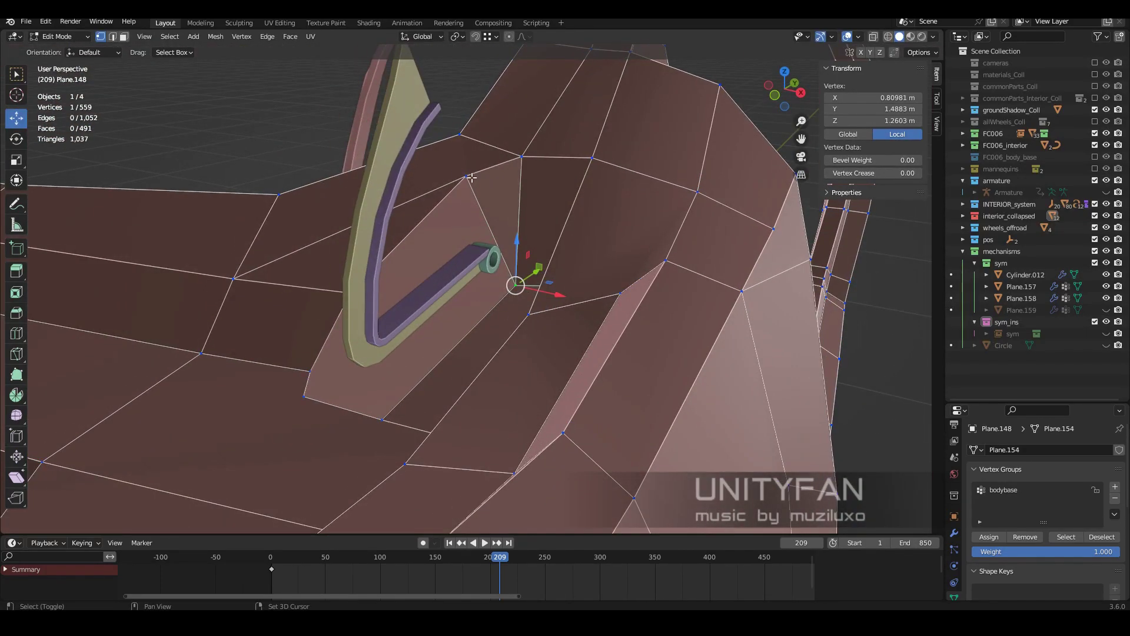
- Move the slot vertices into place around the hinge
key(g)
click(476, 384)
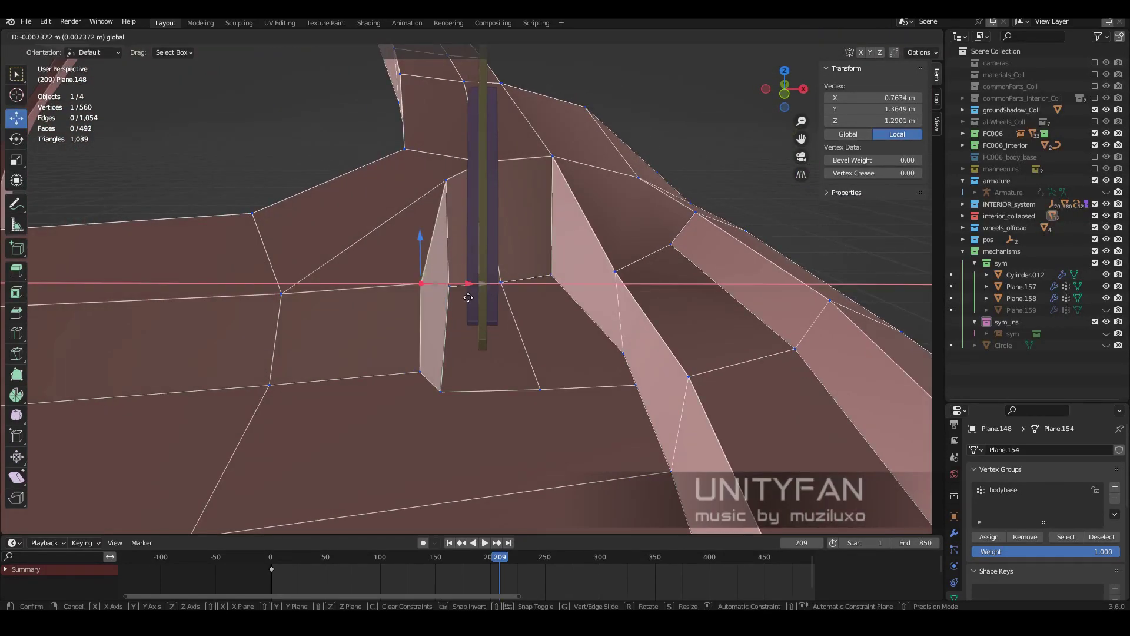
click(468, 298)
middle_drag(468, 297, 518, 304)
key(g)
click(616, 302)
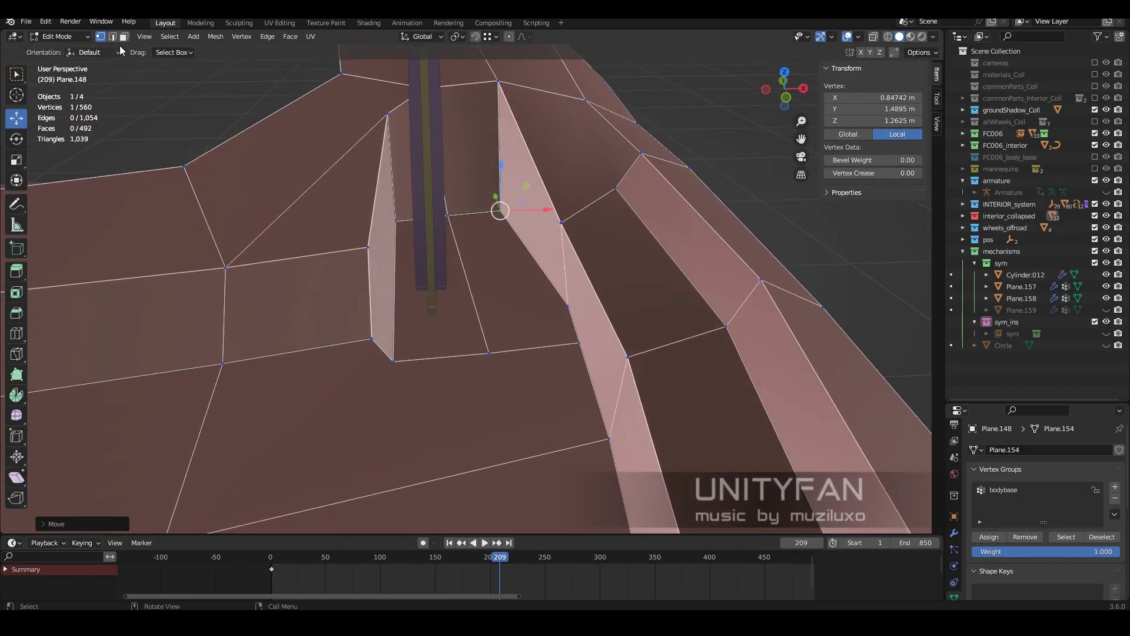
click(489, 290)
- Move the selected vertices around the trunk hinge slot into place, checking them in wireframe
middle_drag(489, 290, 353, 376)
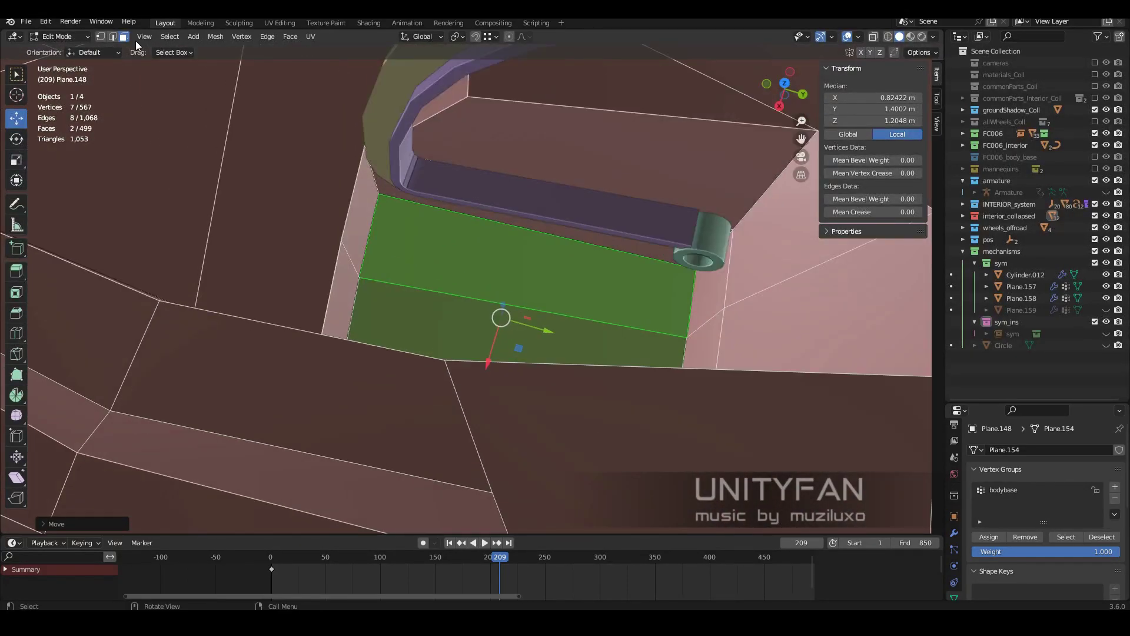
click(384, 253)
mouse_move(384, 253)
middle_down()
mouse_move(535, 277)
mouse_move(338, 306)
middle_up()
key(shift+z)
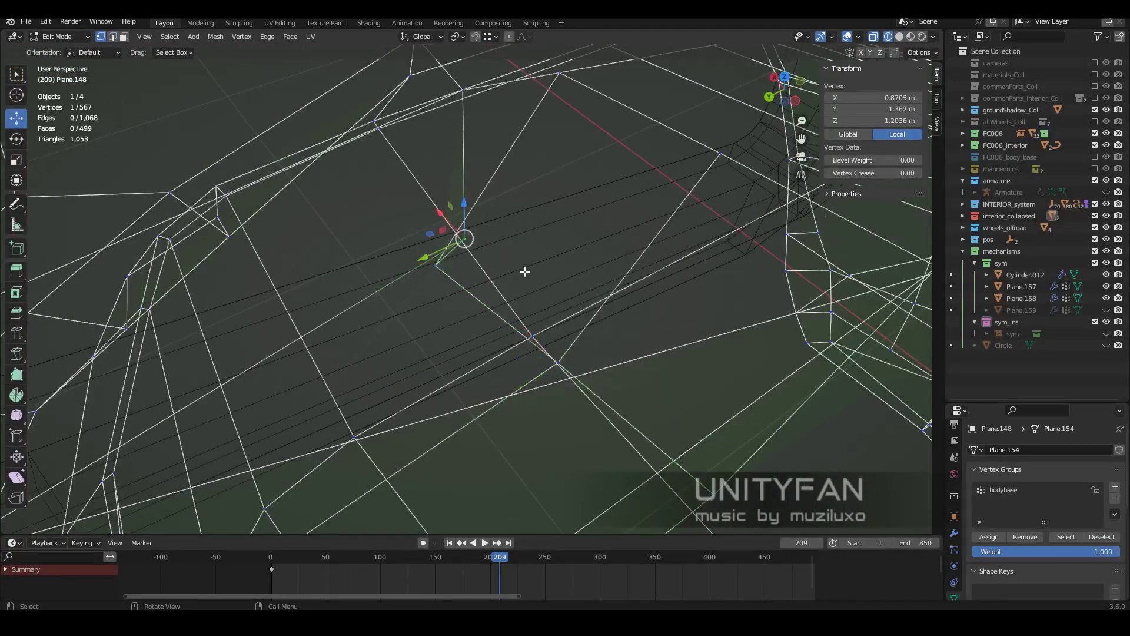
key(shift+z)
middle_drag(525, 271, 480, 232)
ctrl+click(637, 296)
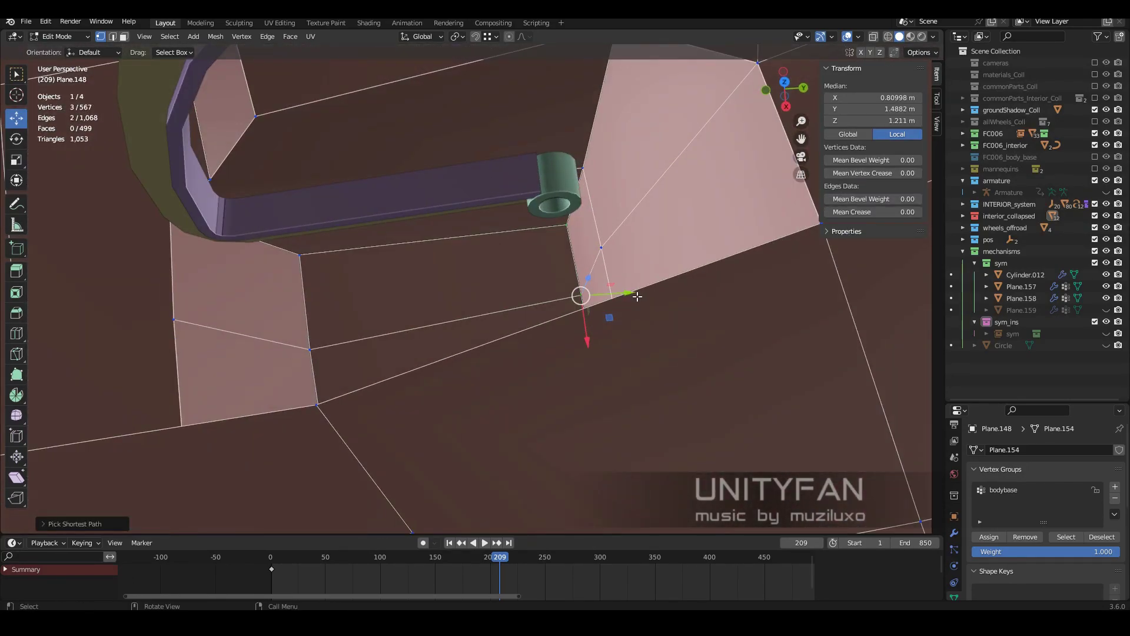
mouse_move(638, 296)
middle_down()
mouse_move(507, 361)
mouse_move(589, 377)
middle_up()
- Knife-cut a new edge across the hinge faces and move the nearby vertices vertically
key(k)
click(363, 273)
key(Return)
middle_drag(364, 272, 568, 362)
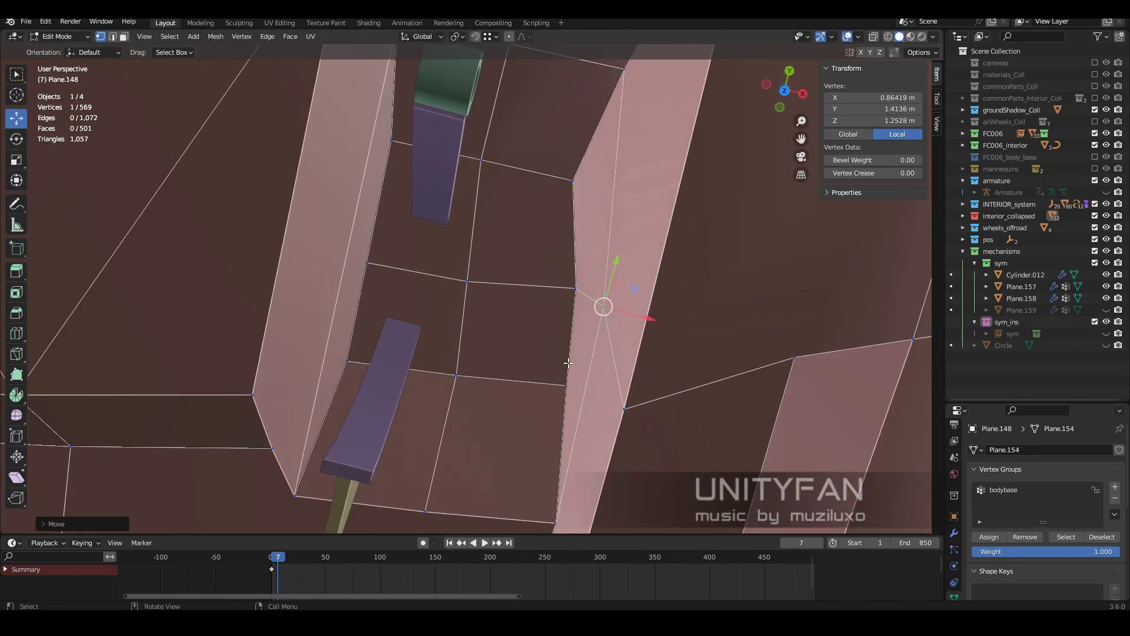
ctrl+click(532, 361)
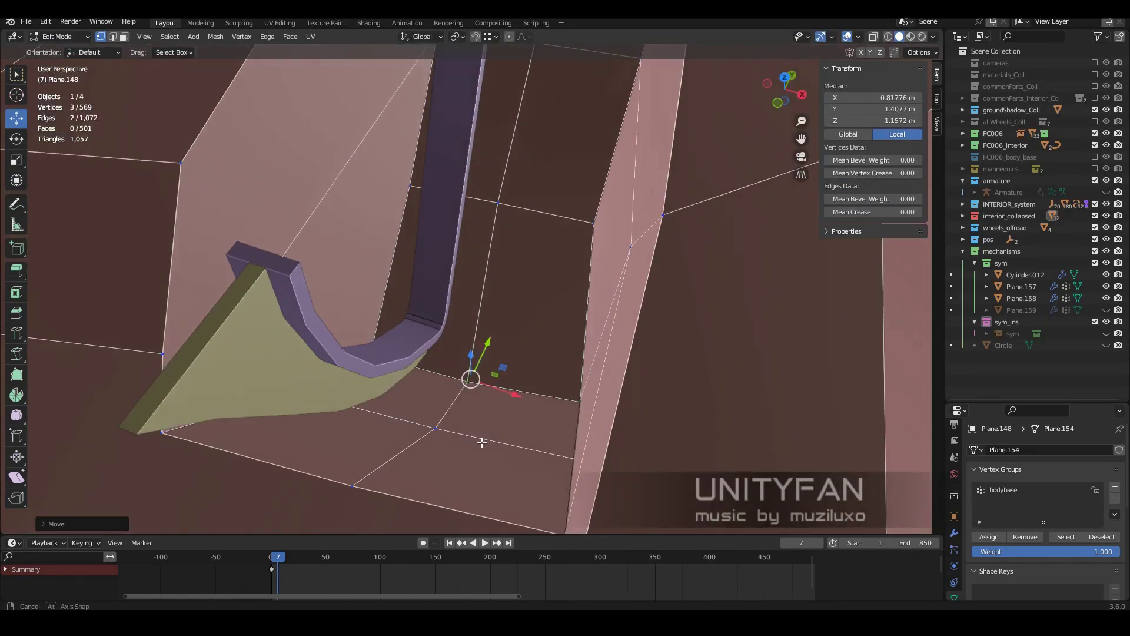
mouse_move(533, 361)
middle_down()
mouse_move(446, 399)
mouse_move(550, 303)
mouse_move(386, 351)
mouse_move(572, 293)
middle_up()
- Start another knife cut and select the face beside the hinge gap
key(k)
ctrl+click(417, 352)
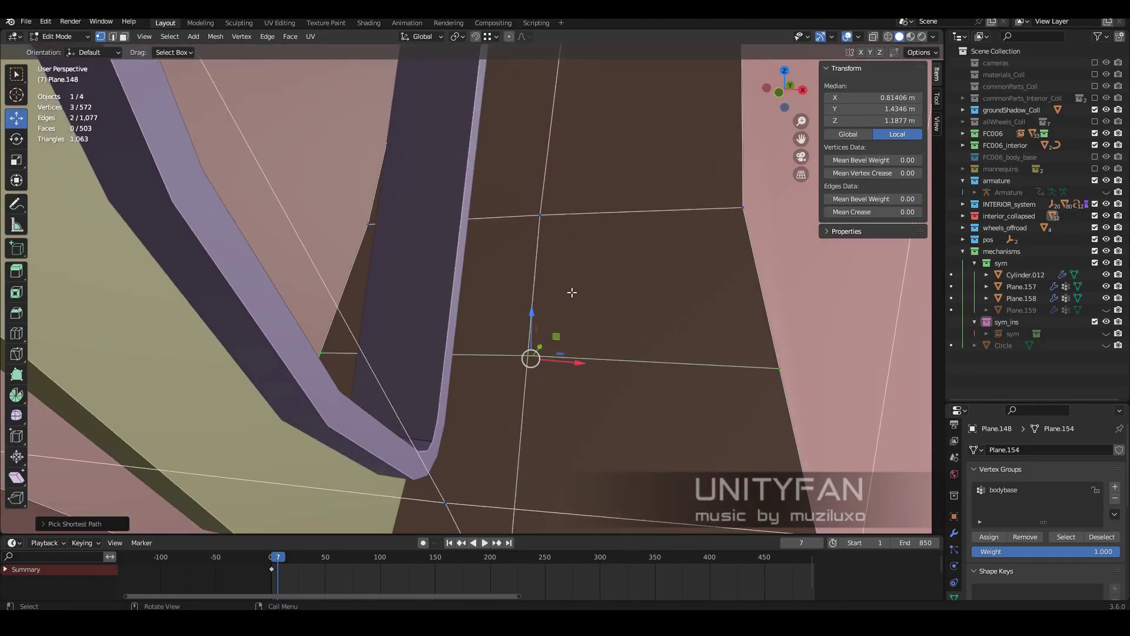
key(Escape)
mouse_move(536, 471)
middle_down()
mouse_move(462, 360)
mouse_move(485, 294)
middle_up()
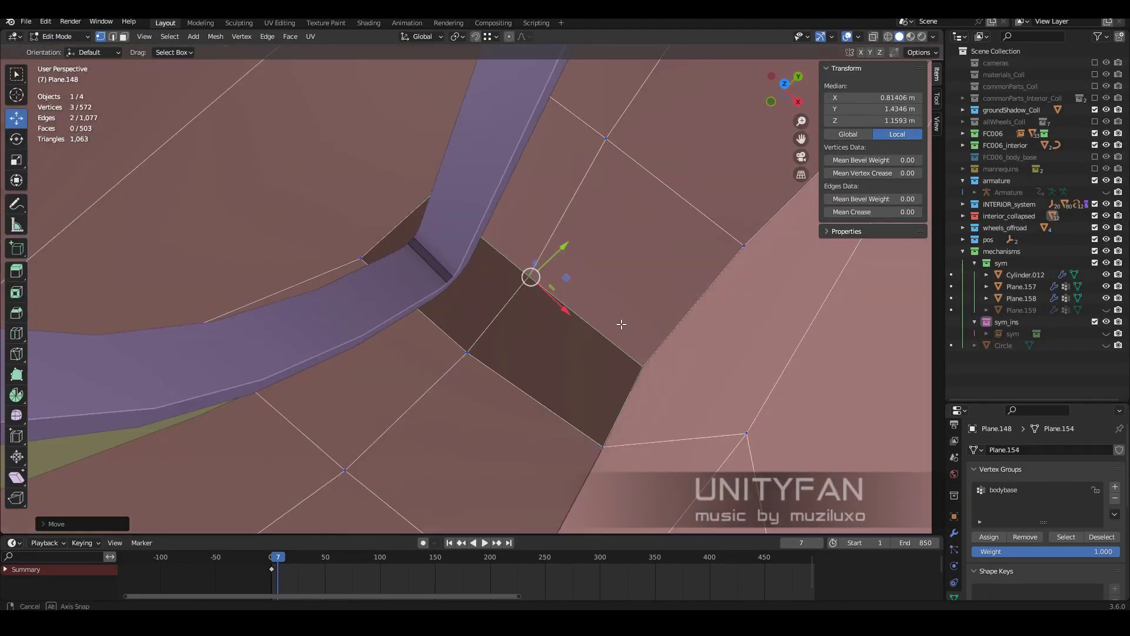
key(3)
click(485, 295)
middle_drag(547, 338, 546, 377)
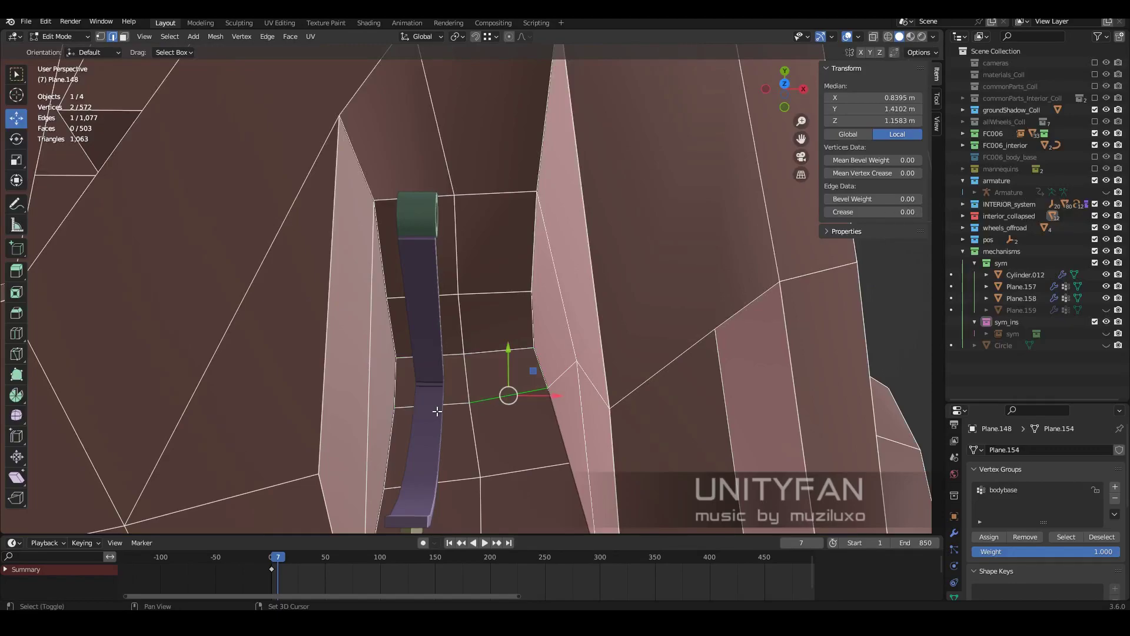
- In top orthographic wireframe view, select a single vertex near the hinge
key(KP_7)
scroll(270, 122, up, 3)
key(shift+z)
key(1)
click(571, 233)
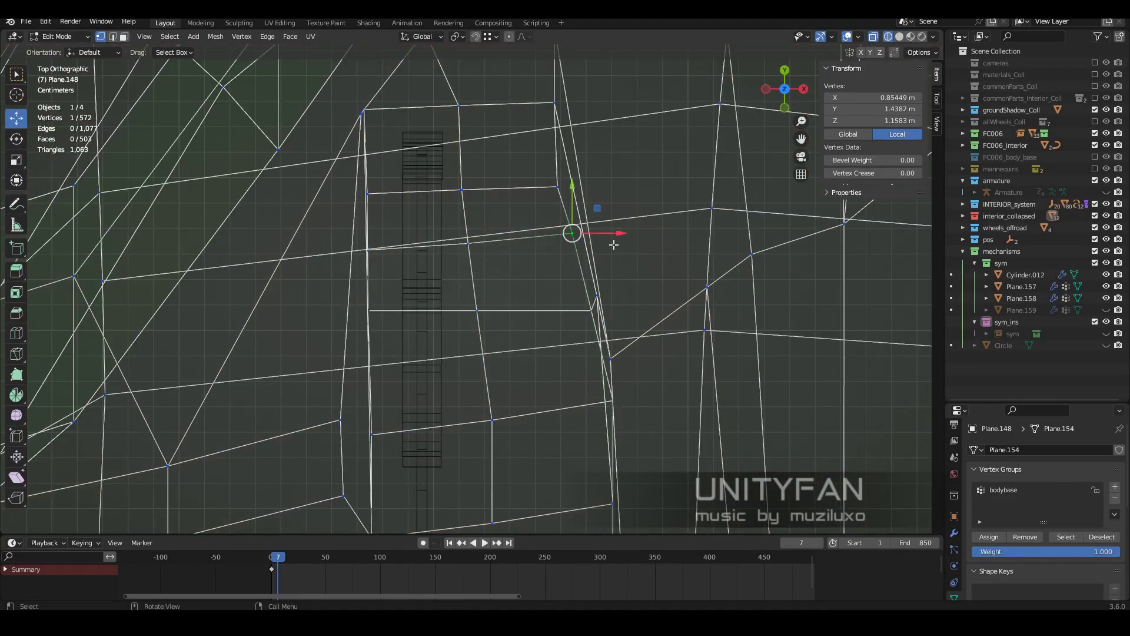
key(shift+z)
- Check the object in Object Mode, then return to Edit Mode and re-inspect the body
key(Tab)
mouse_move(540, 397)
middle_down()
mouse_move(618, 332)
mouse_move(445, 368)
middle_up()
key(Tab)
mouse_move(480, 403)
middle_down()
mouse_move(474, 323)
mouse_move(457, 354)
middle_up()
key(z)
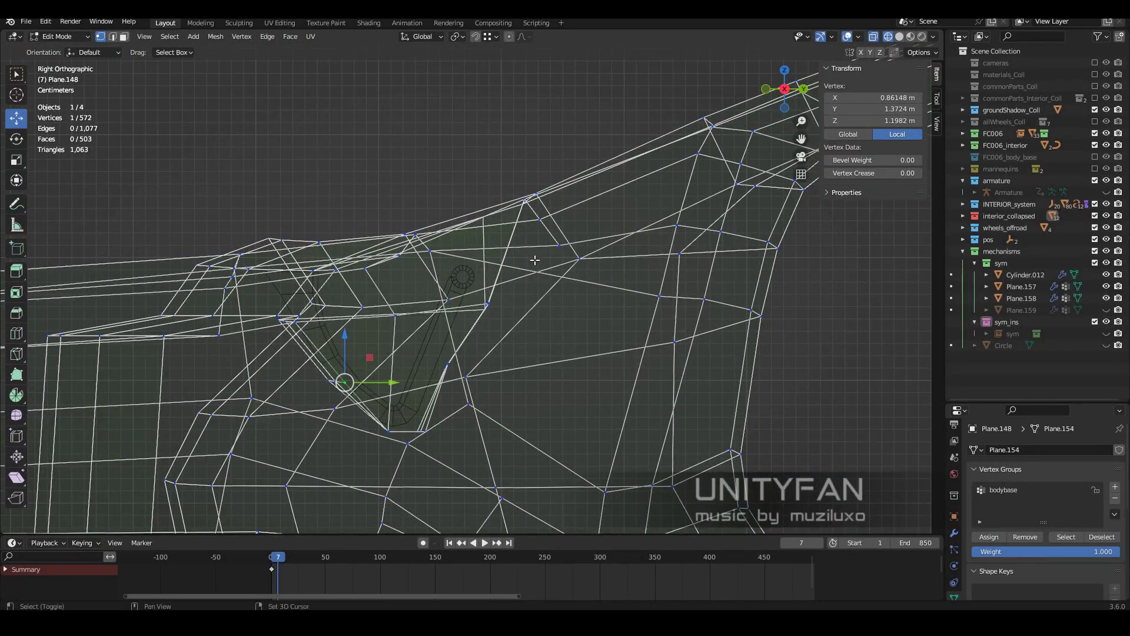
key(shift+z)
middle_drag(535, 260, 558, 297)
- Confirm a knife cut on the body surface and select a face near the trunk edge
ctrl+scroll(459, 401, up, 3)
click(439, 392)
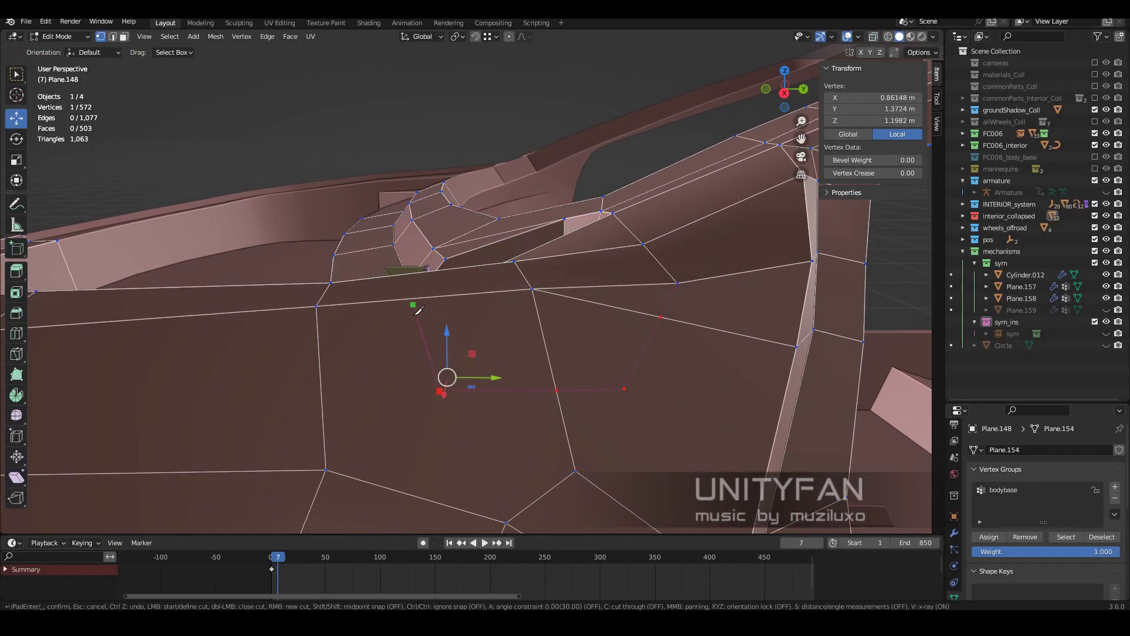
key(Return)
middle_drag(420, 282, 516, 425)
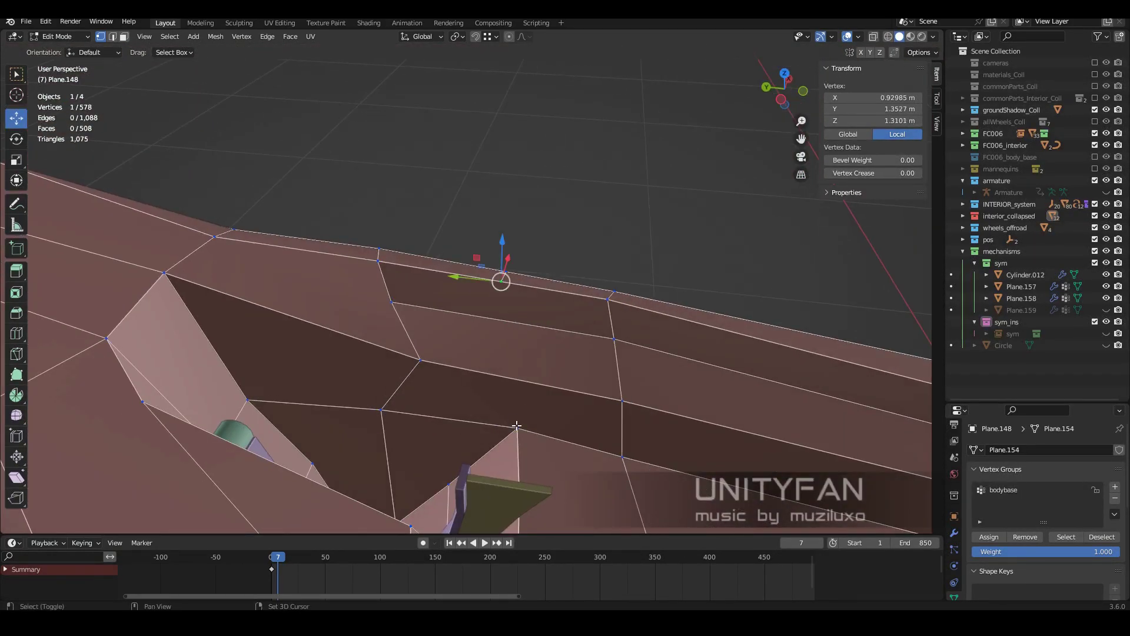
click(124, 39)
mouse_move(412, 294)
middle_down()
mouse_move(610, 323)
mouse_move(724, 383)
middle_up()
- Select an edge of the trunk opening and connect vertices with J to split the faces
key(2)
click(646, 276)
middle_drag(646, 276, 366, 202)
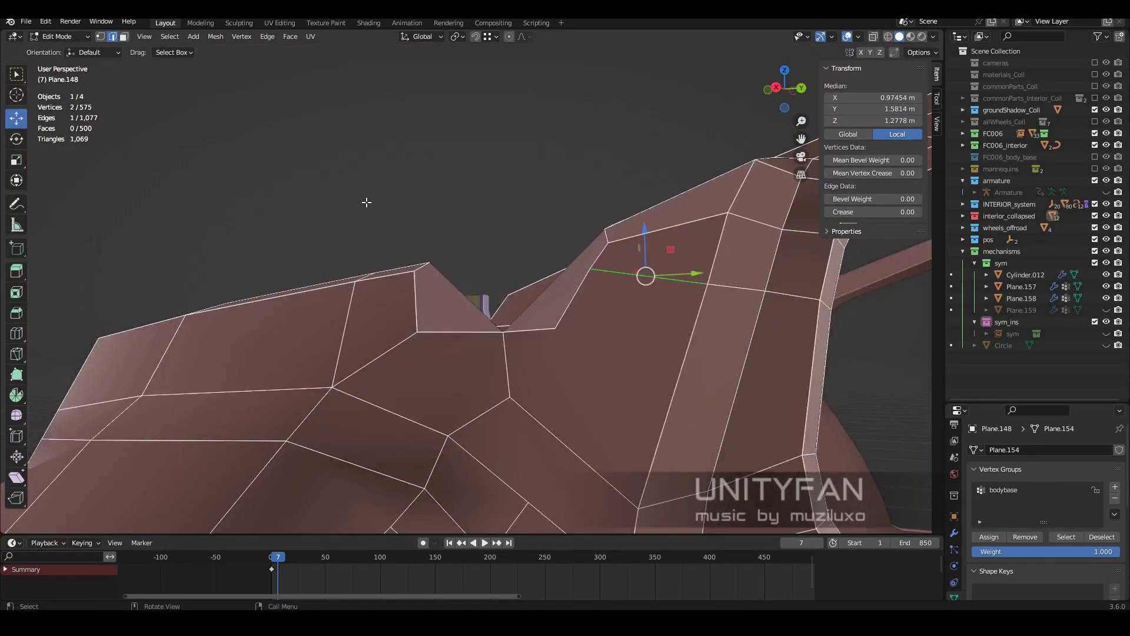
key(j)
mouse_move(624, 463)
middle_down()
mouse_move(405, 302)
mouse_move(341, 328)
middle_up()
key(j)
- Reposition a hinge vertex and join two recess vertices with a new edge
click(322, 285)
key(g)
key(shift+z)
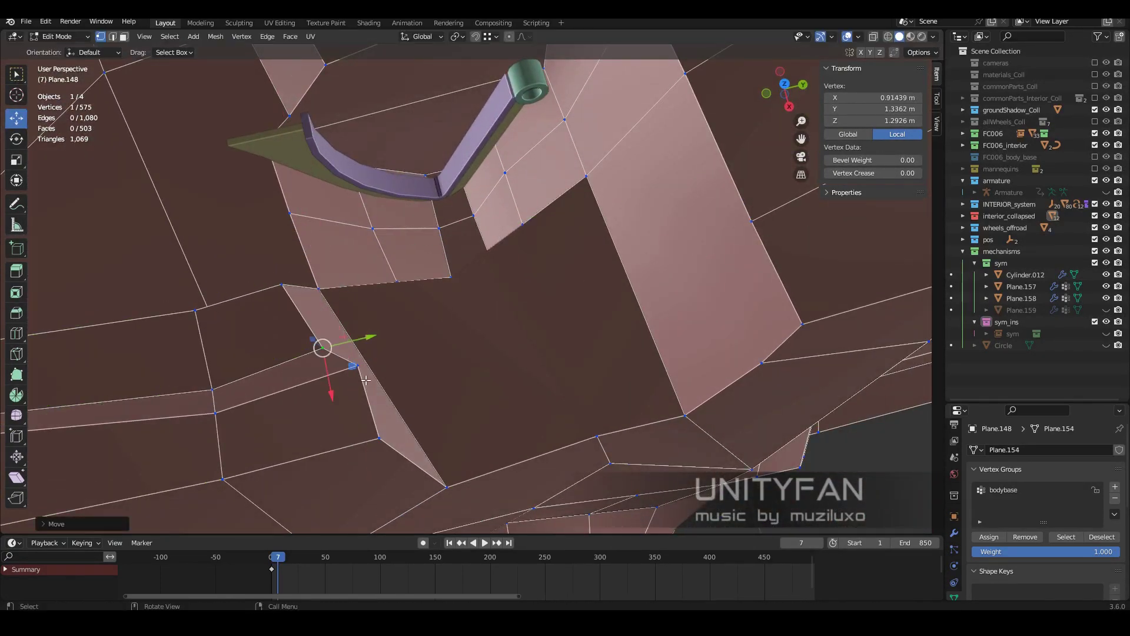
shift+click(377, 398)
mouse_move(377, 398)
middle_down()
mouse_move(468, 338)
mouse_move(481, 365)
middle_up()
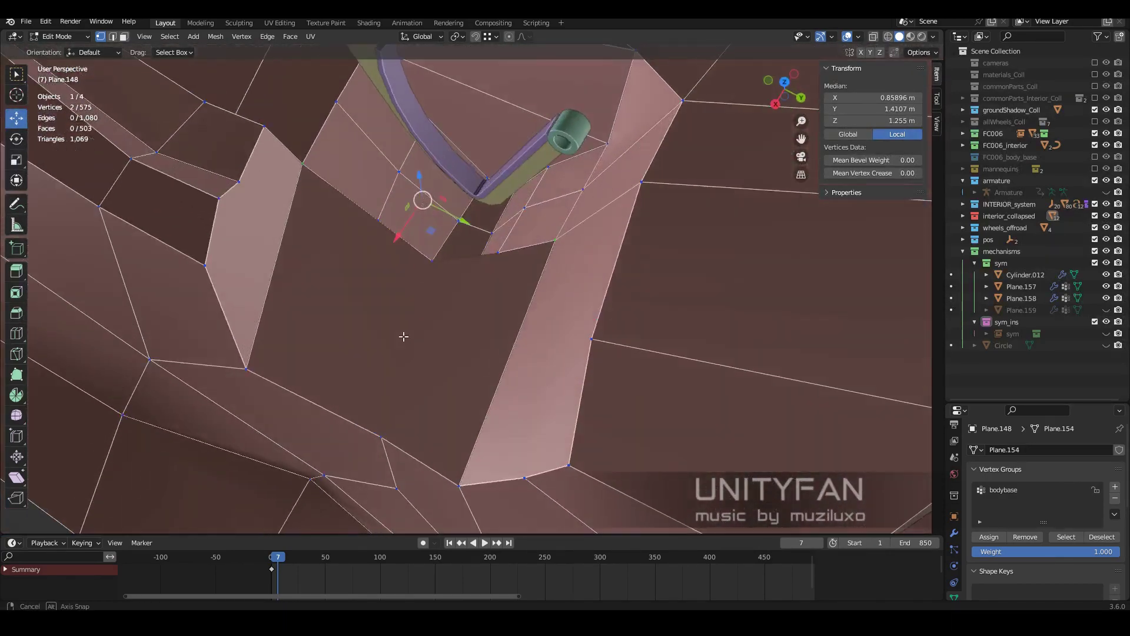
middle_drag(469, 308, 430, 266)
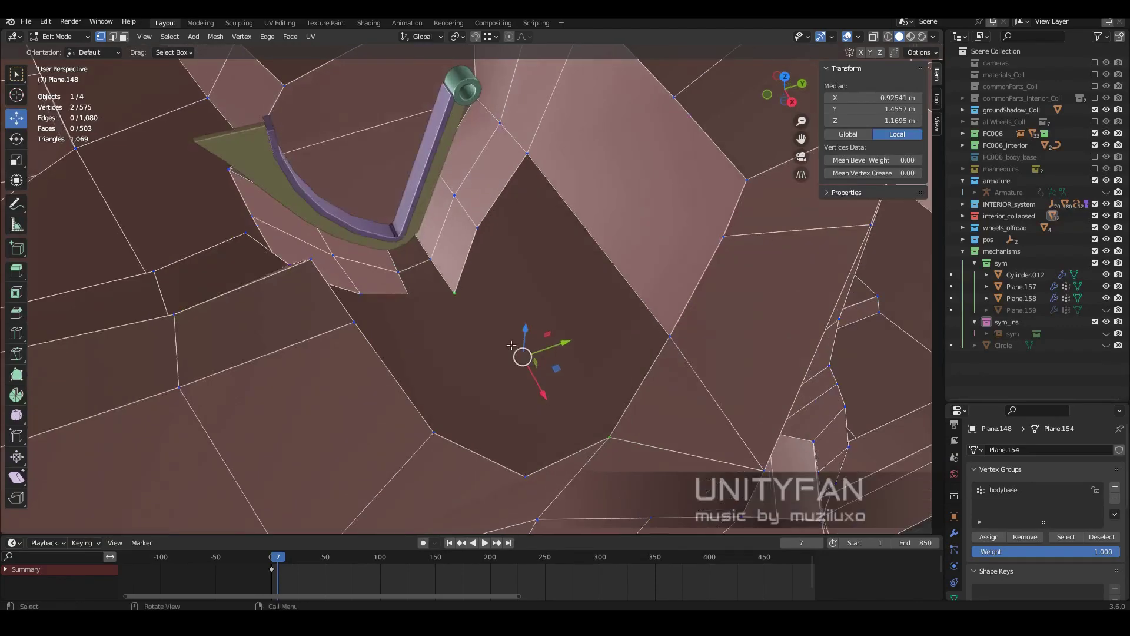
key(j)
- Nudge the hinge recess vertices into place along one axis
middle_drag(511, 345, 440, 287)
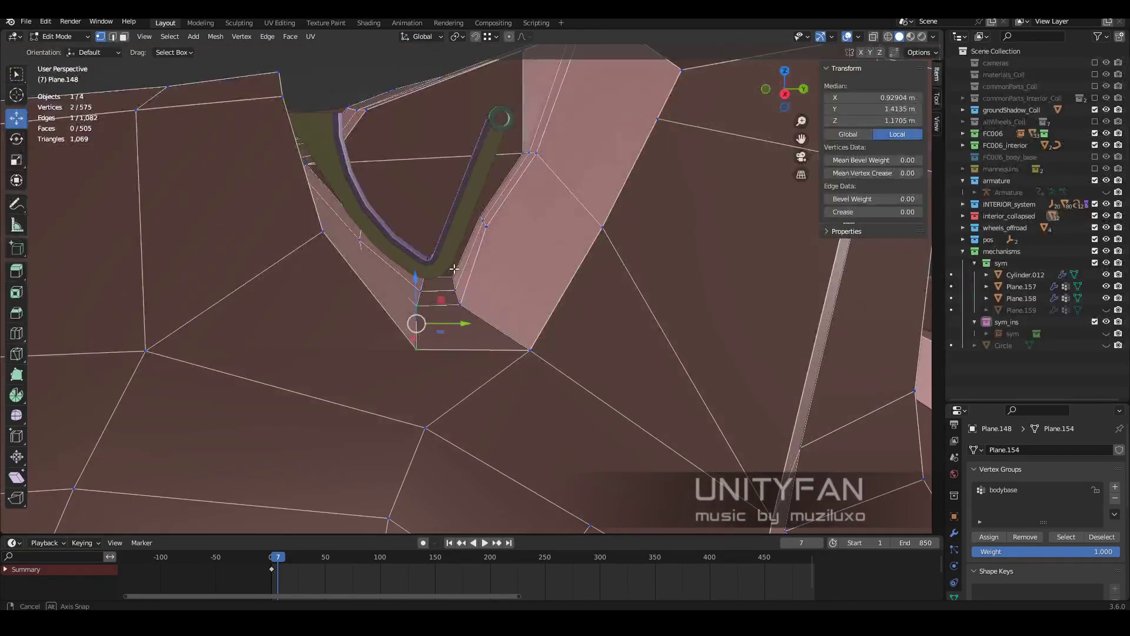
drag(472, 291, 475, 287)
middle_drag(475, 287, 565, 364)
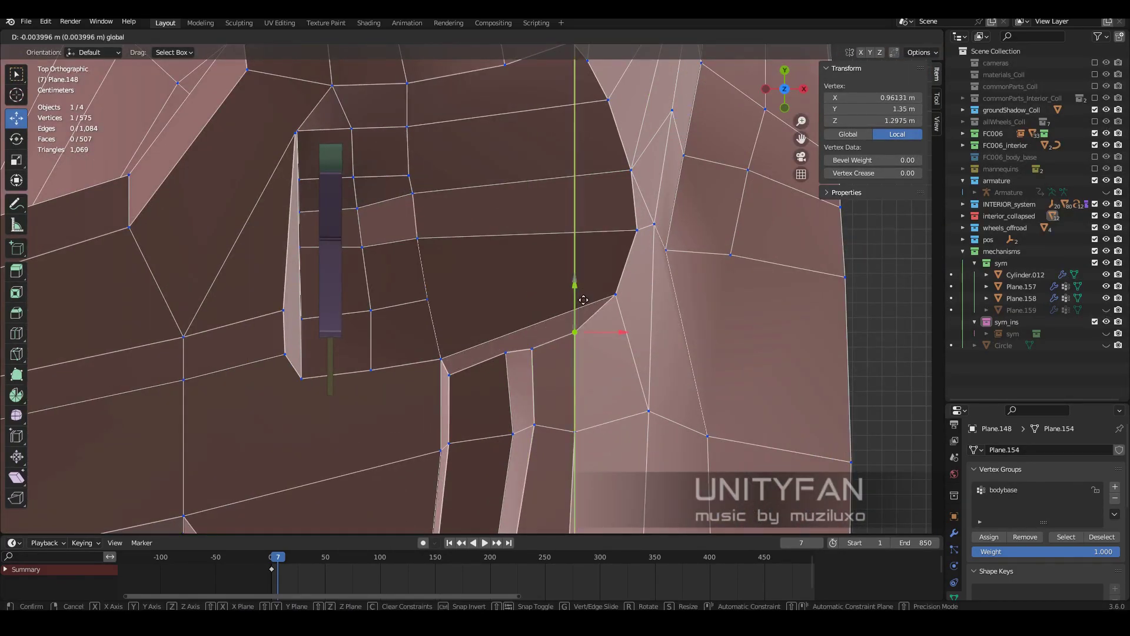
click(508, 318)
mouse_move(508, 319)
middle_down()
mouse_move(550, 339)
mouse_move(423, 278)
mouse_move(428, 219)
middle_up()
key(g)
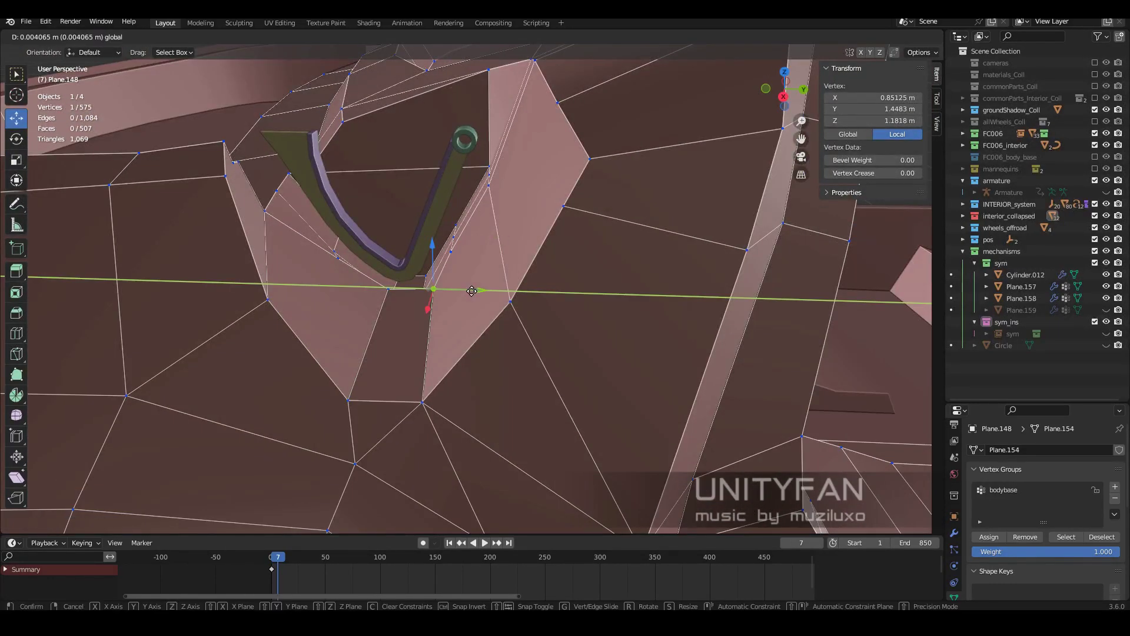
click(441, 285)
middle_drag(441, 285, 160, 74)
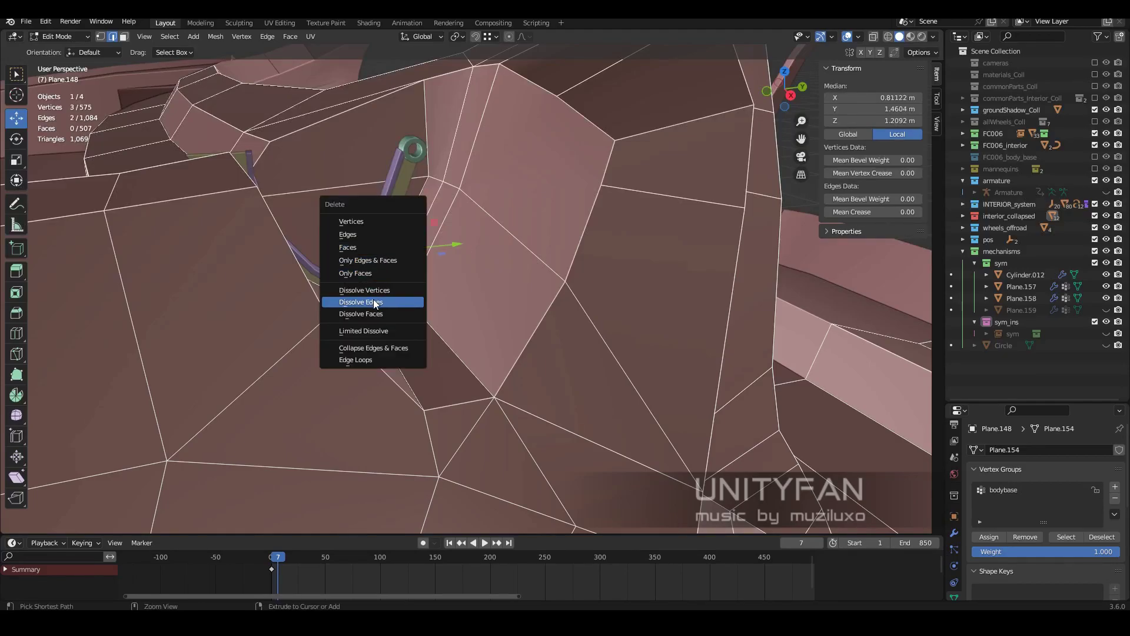
- Dissolve the stray edges and cut a new edge across the trunk faces
click(375, 302)
middle_drag(375, 302, 247, 176)
click(123, 37)
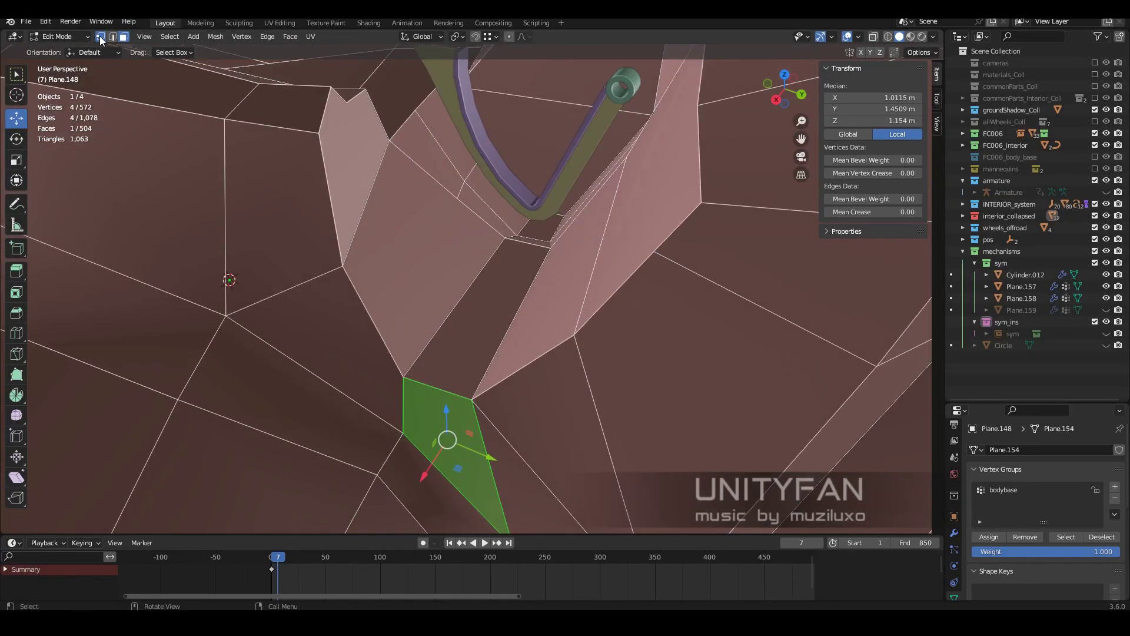
click(310, 372)
key(Return)
mouse_move(316, 376)
middle_down()
mouse_move(436, 306)
mouse_move(510, 245)
middle_up()
- Knife-cut another edge into the trunk opening
key(k)
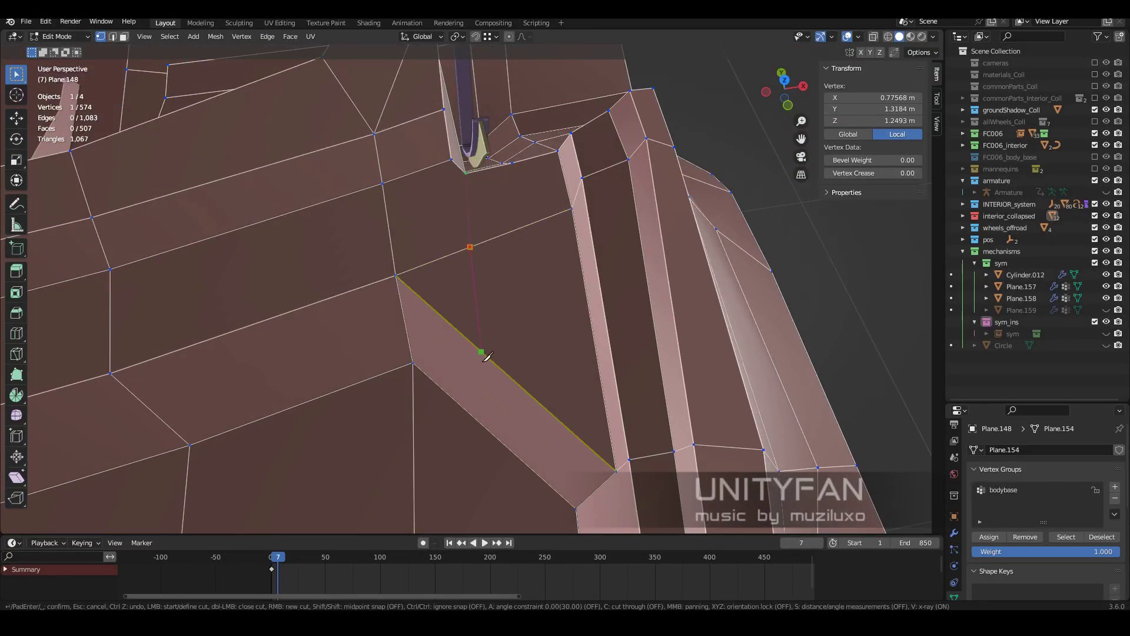
click(481, 351)
key(Return)
middle_drag(486, 357, 584, 212)
- Move the new edge's lower vertex into place along one axis
key(shift+space)
key(g)
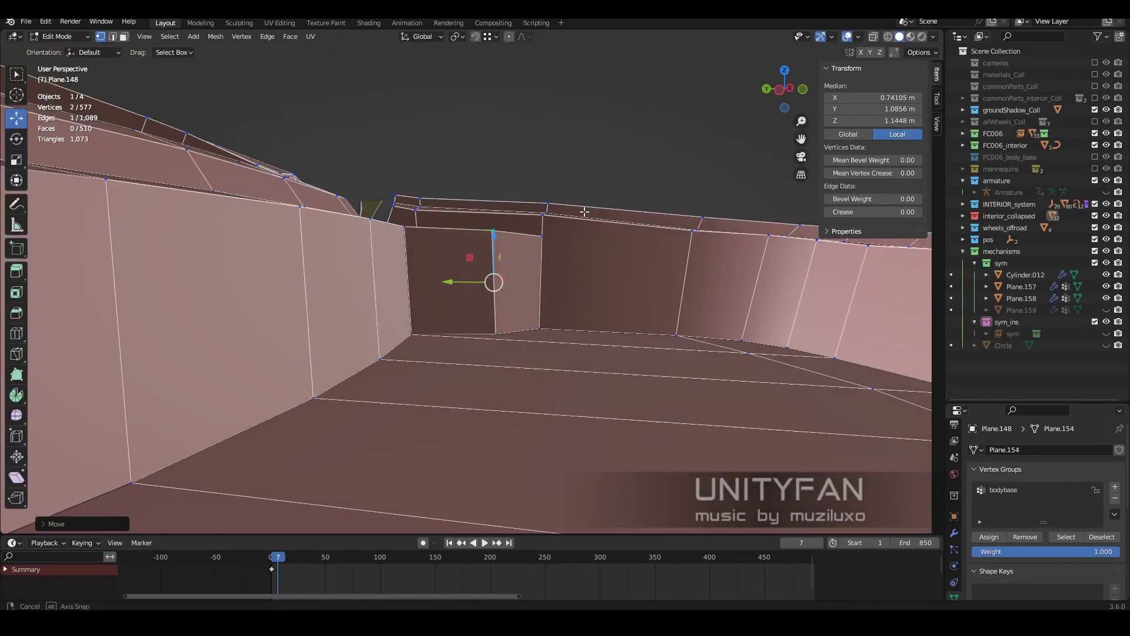
click(496, 333)
middle_drag(498, 331, 523, 286)
click(422, 348)
middle_drag(423, 348, 453, 290)
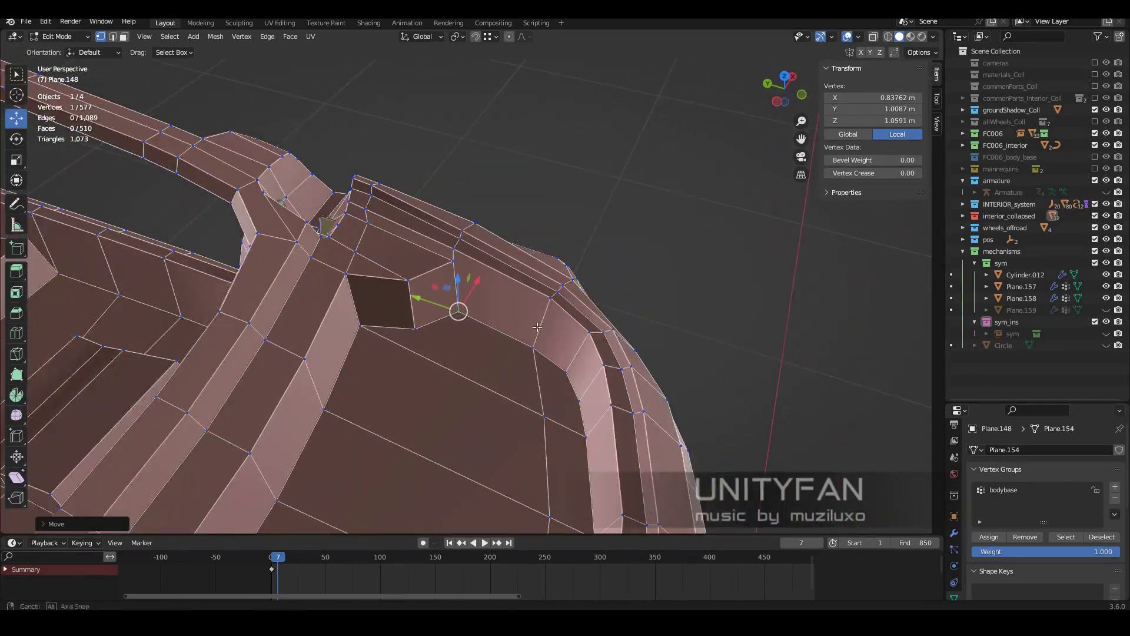
- Return to Object Mode, deselect everything and view the opened panels
key(Tab)
key(alt+a)
mouse_move(587, 318)
middle_down()
mouse_move(712, 328)
mouse_move(336, 527)
middle_up()
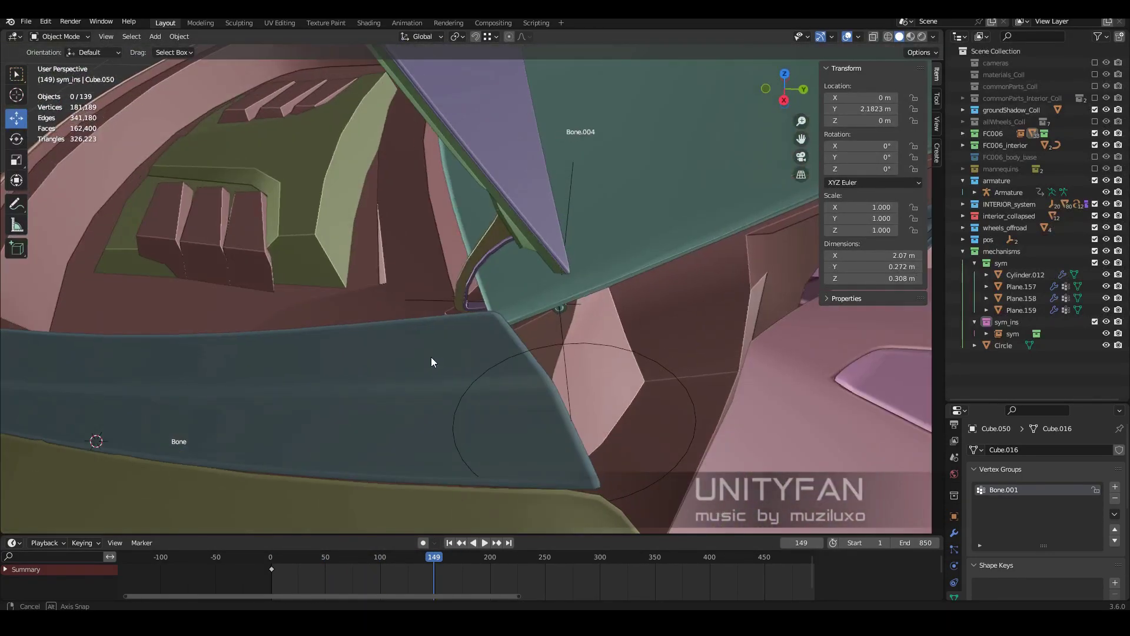
- Restart playback from frame 0, hide the Circle object and view the whole opened SUV
click(263, 560)
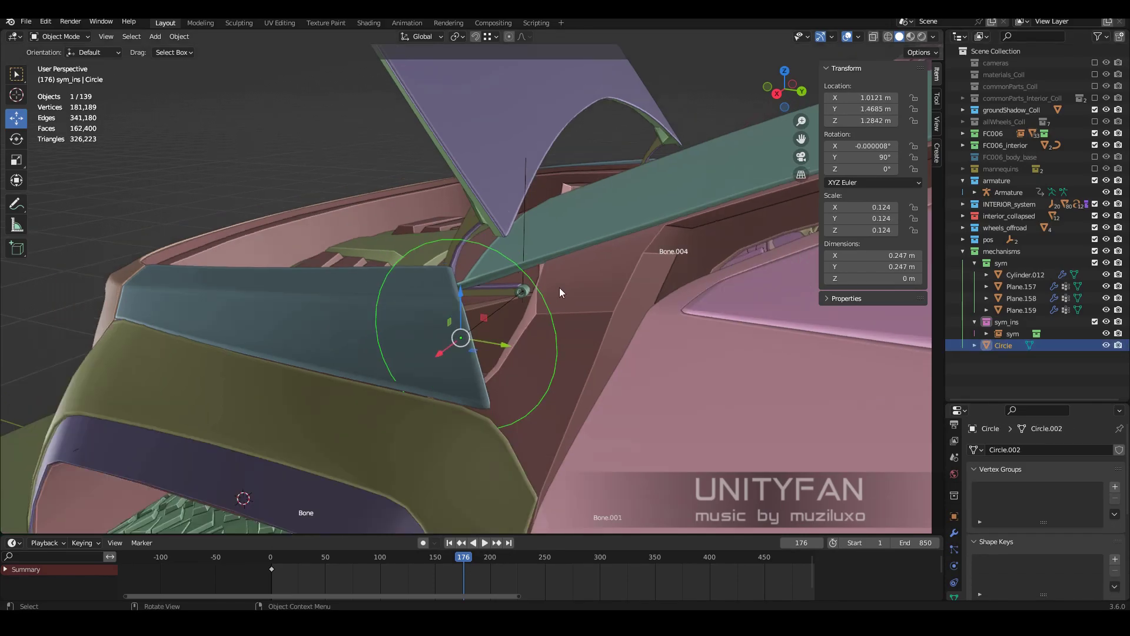
key(h)
mouse_move(364, 188)
middle_down()
mouse_move(434, 260)
mouse_move(738, 312)
mouse_move(617, 327)
middle_up()
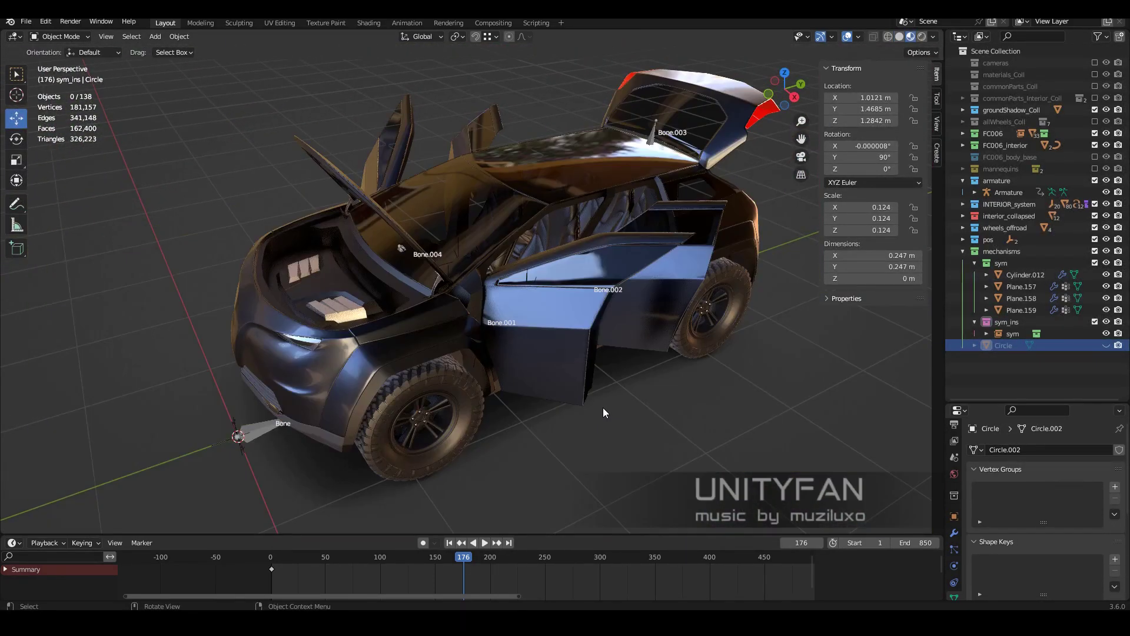
- Hide the sidebar and split the viewport into textured and Random-colour solid views of the SUV
key(n)
scroll(744, 272, up, 4)
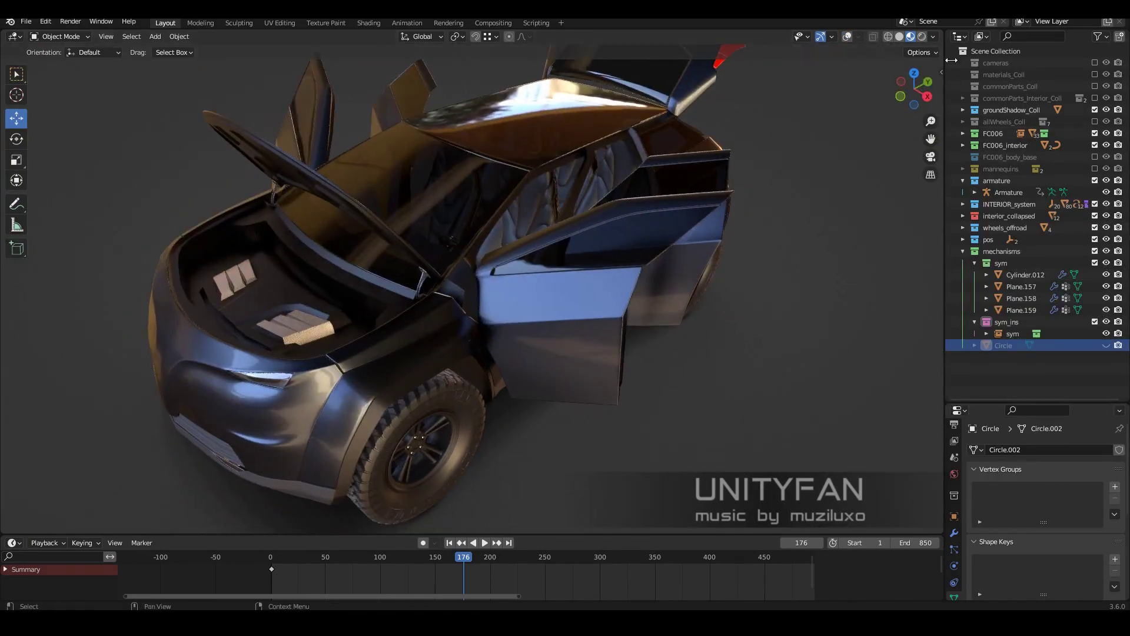
drag(951, 60, 1058, 59)
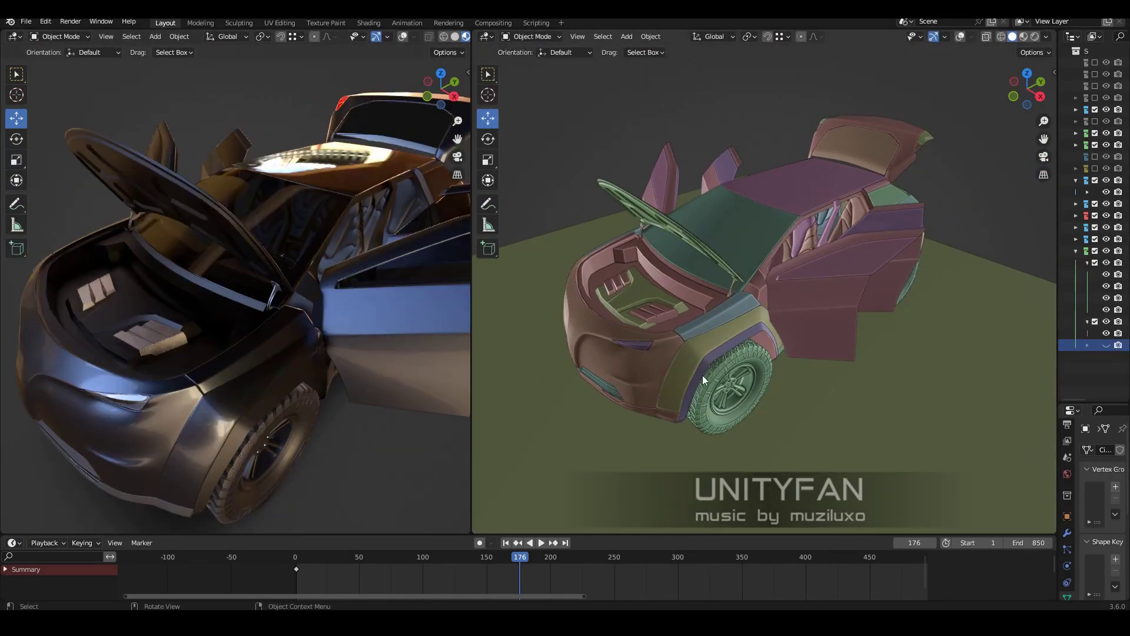
scroll(847, 326, up, 3)
drag(472, 353, 546, 354)
mouse_move(479, 347)
middle_down()
mouse_move(440, 348)
mouse_move(506, 412)
middle_up()
drag(546, 435, 552, 441)
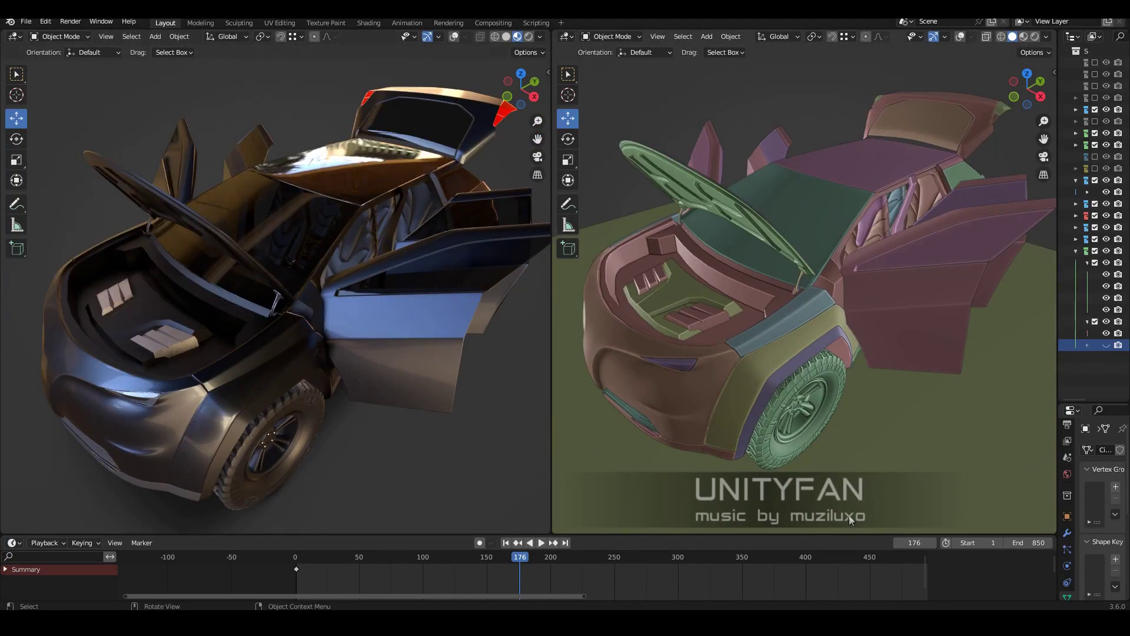